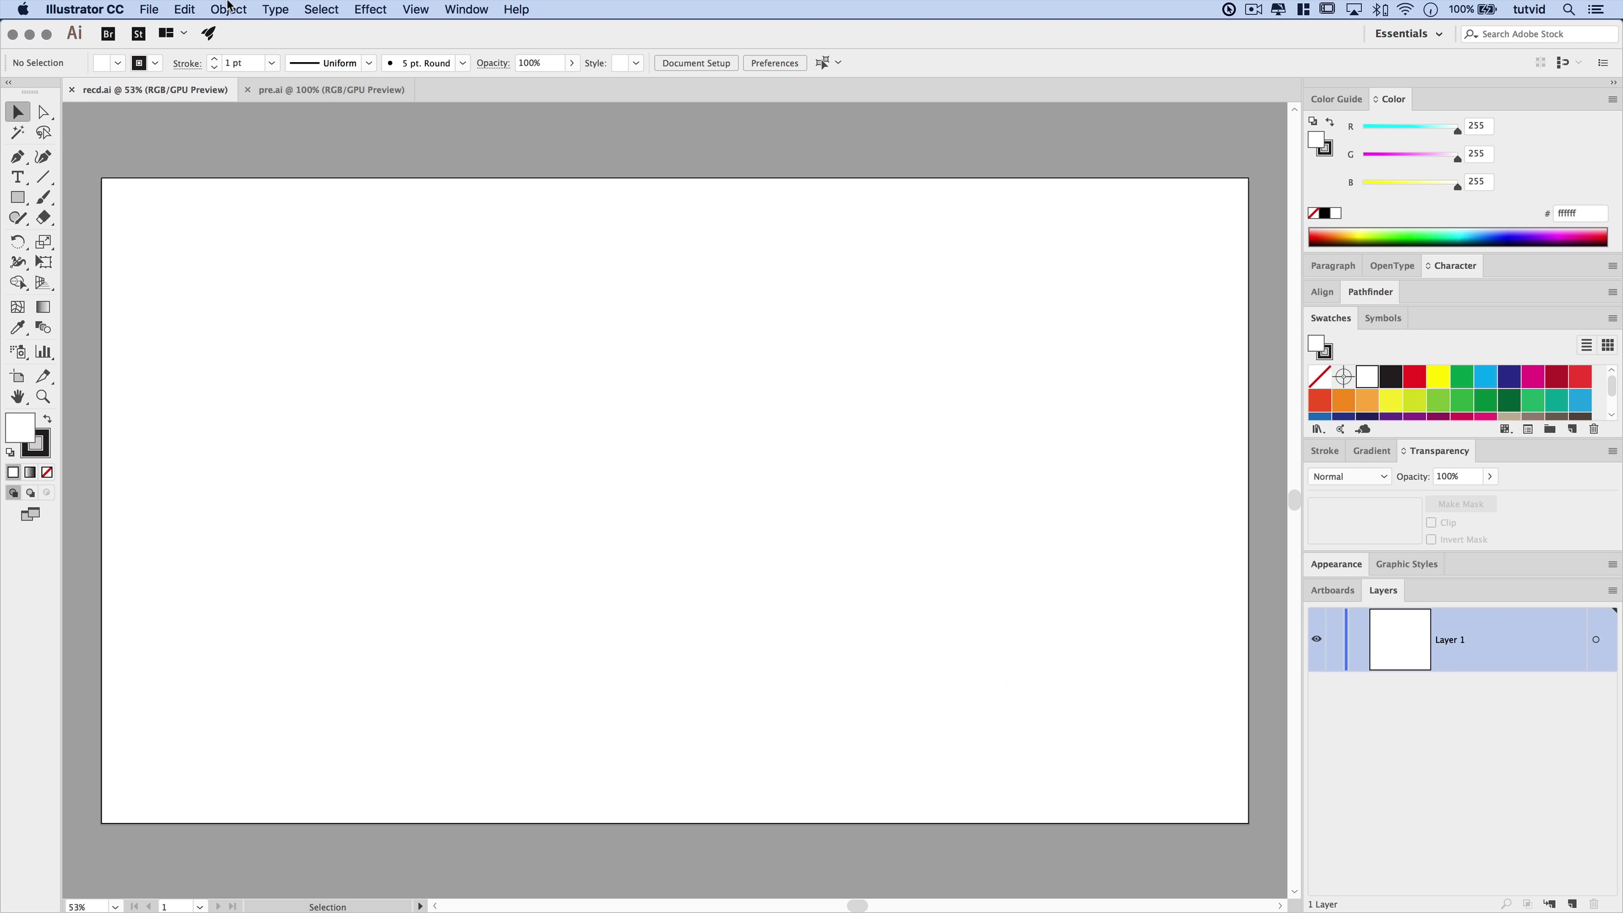
{"action": "left_click", "coordinate": [84, 9]}
{"action": "left_click", "coordinate": [846, 569]}
{"action": "key", "text": "super+n"}
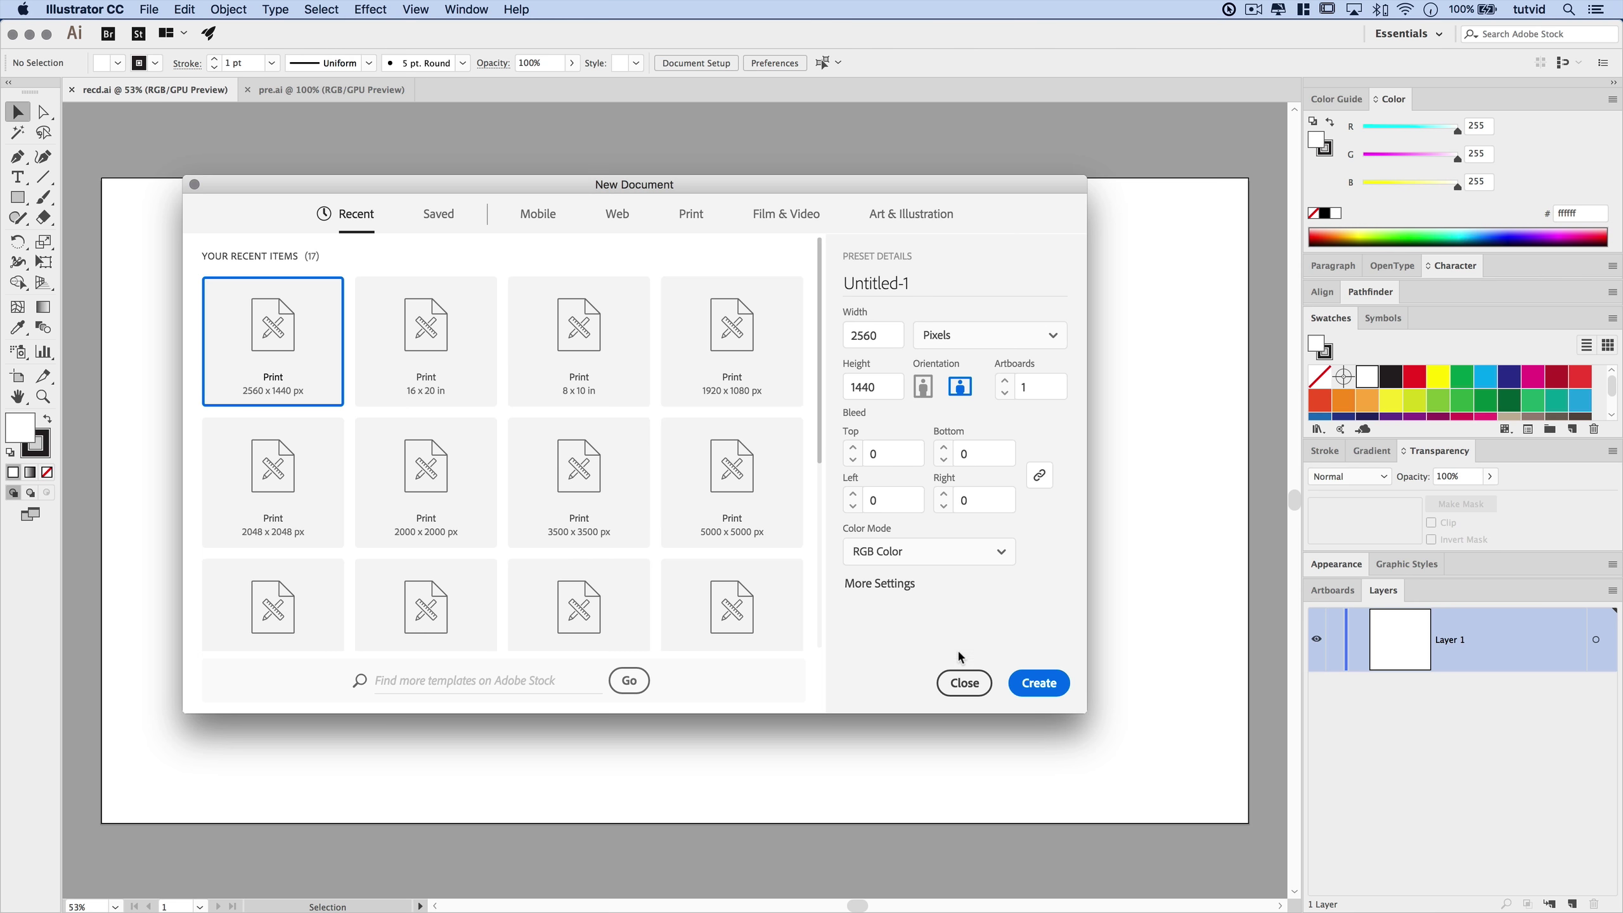
{"action": "left_click", "coordinate": [964, 682]}
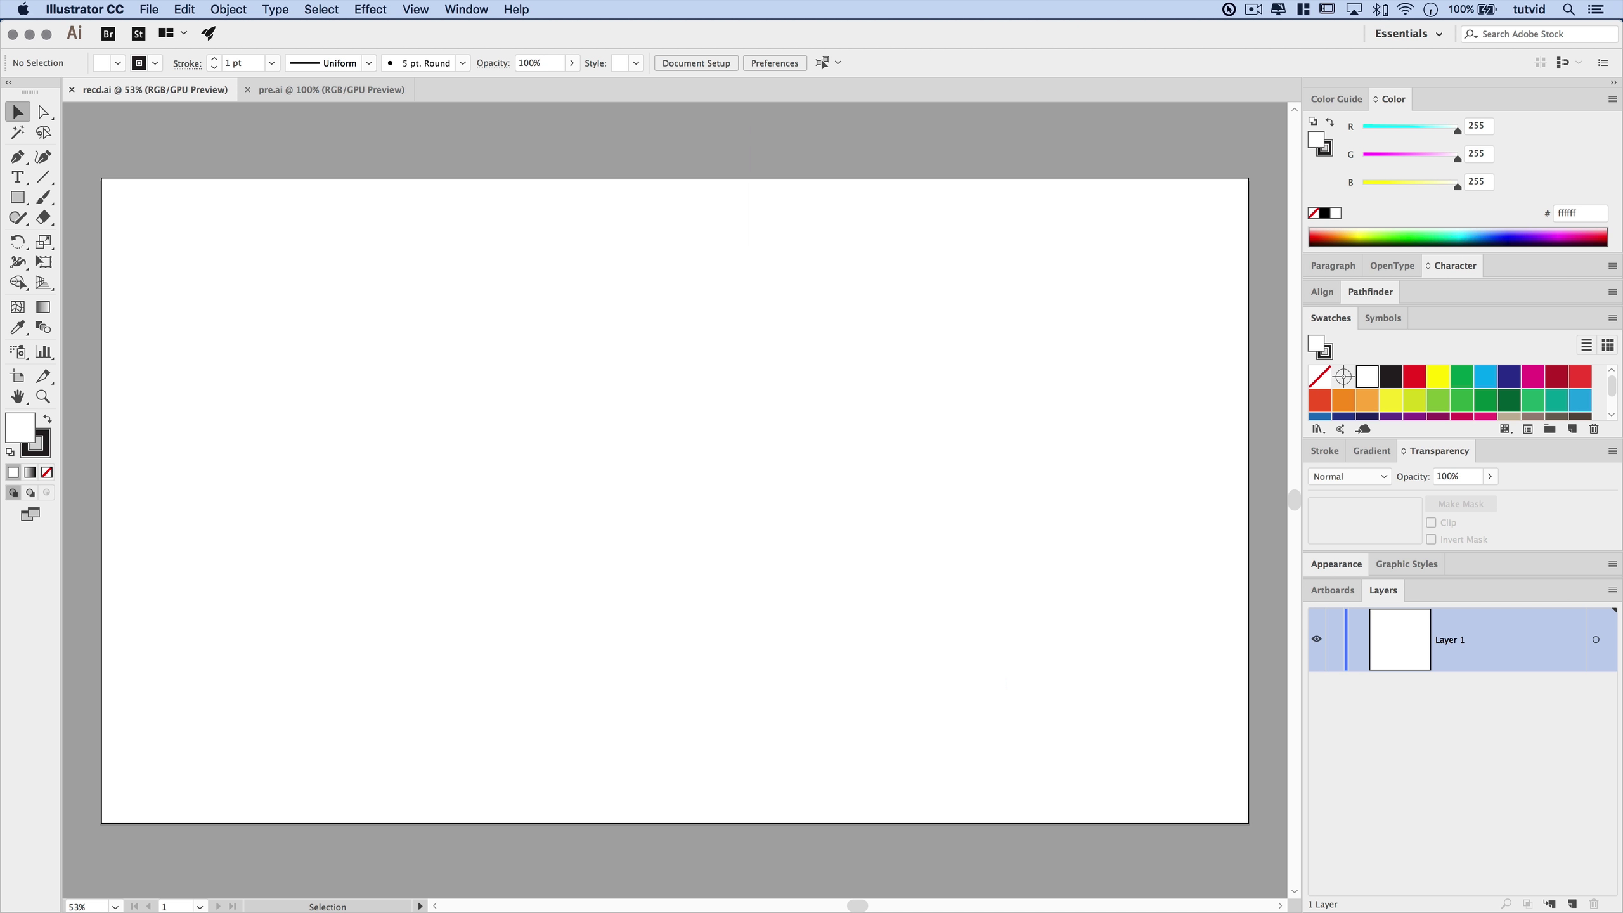
Add point text reading "New York" on two lines near the centre of the artboard
{"action": "left_click", "coordinate": [18, 178]}
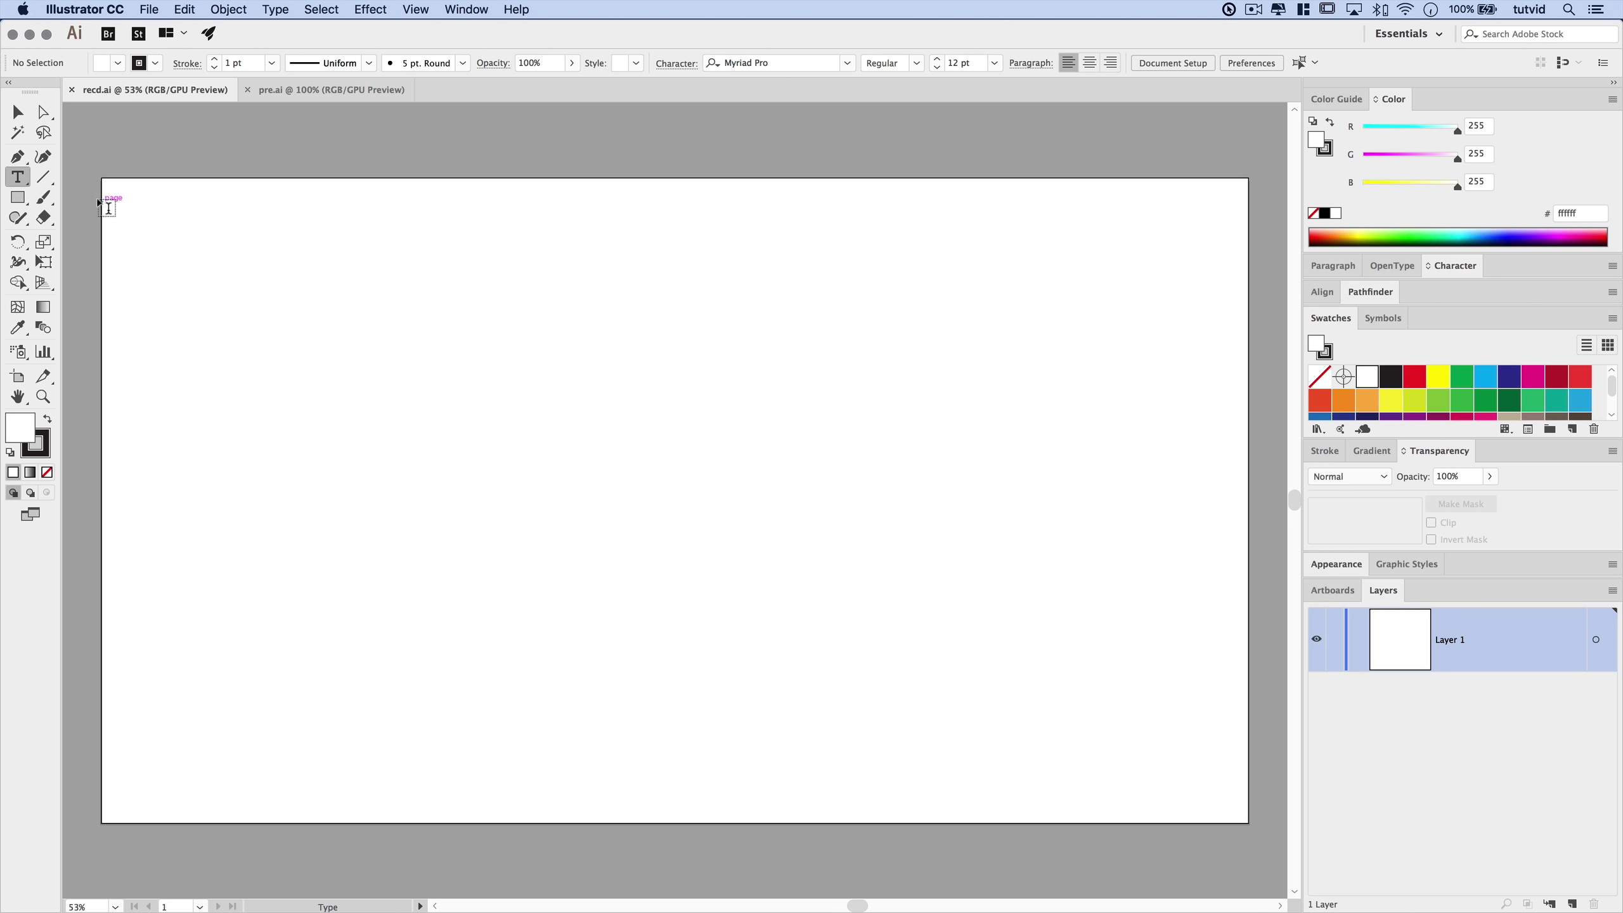
{"action": "left_click", "coordinate": [678, 505]}
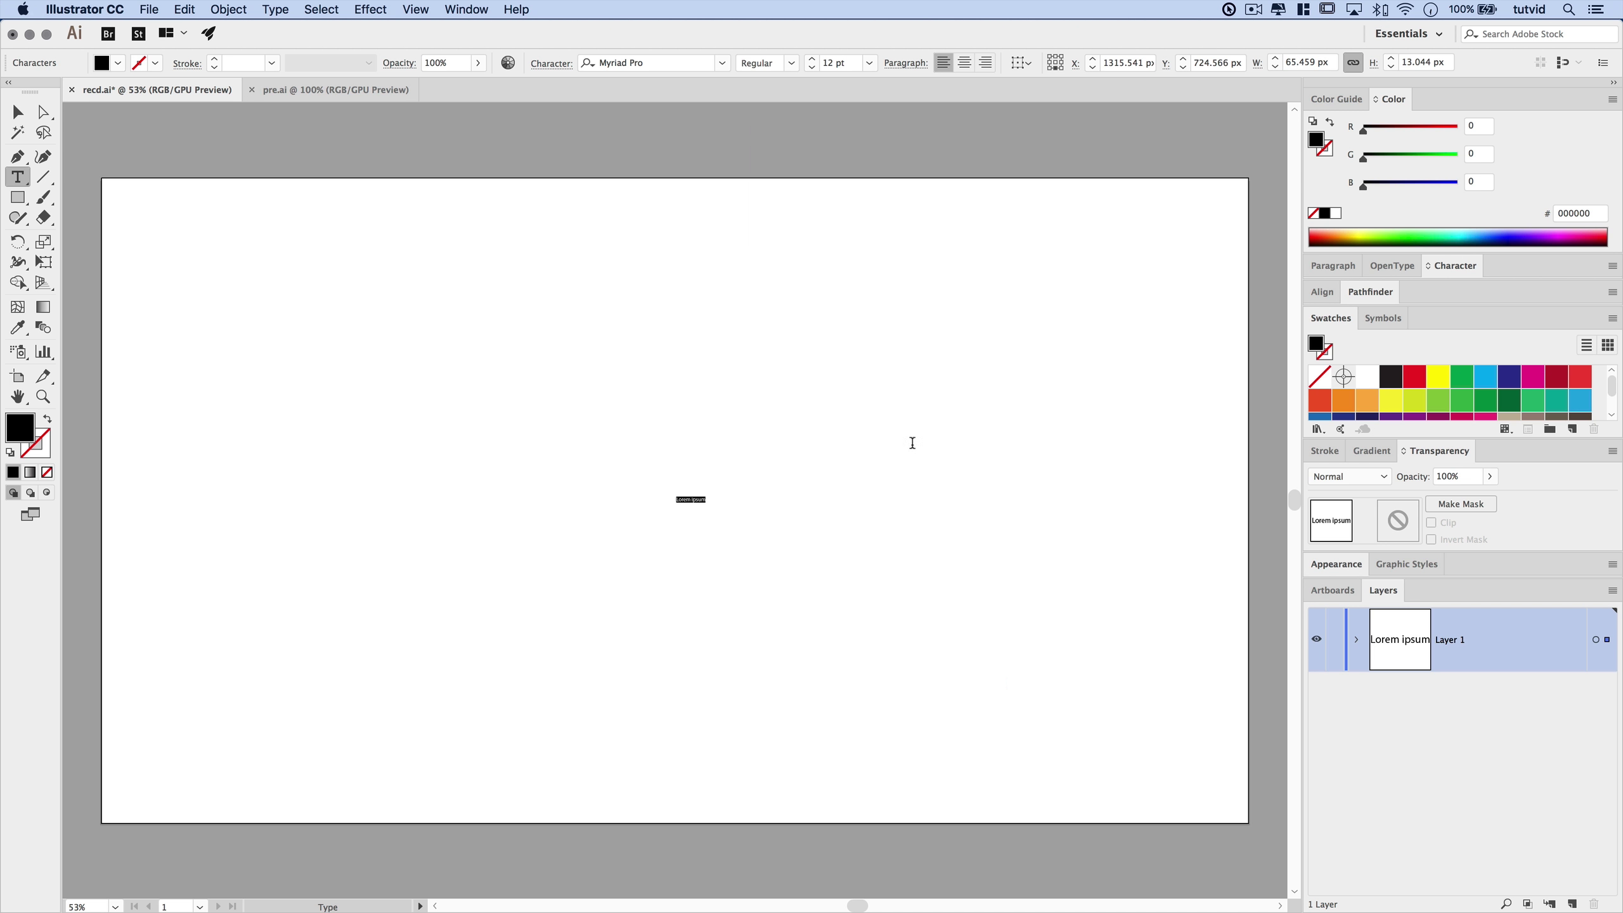
{"action": "type", "text": "New"}
{"action": "key", "text": "Escape"}
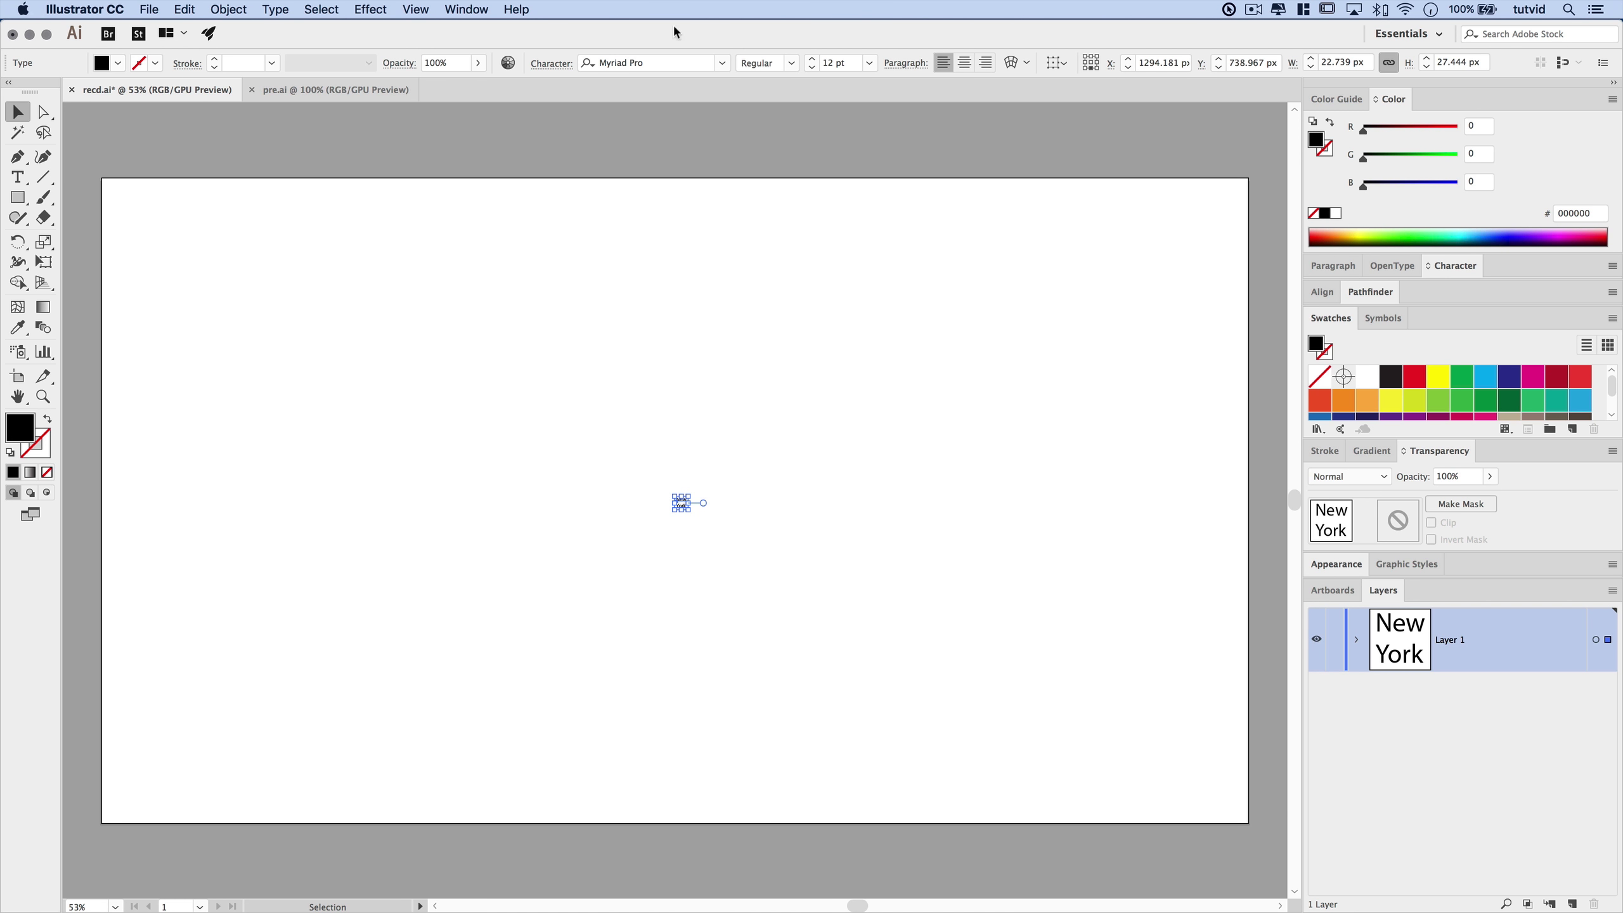
Show the Character settings and set the text's font to Dubtronic Solid
{"action": "left_click", "coordinate": [473, 8]}
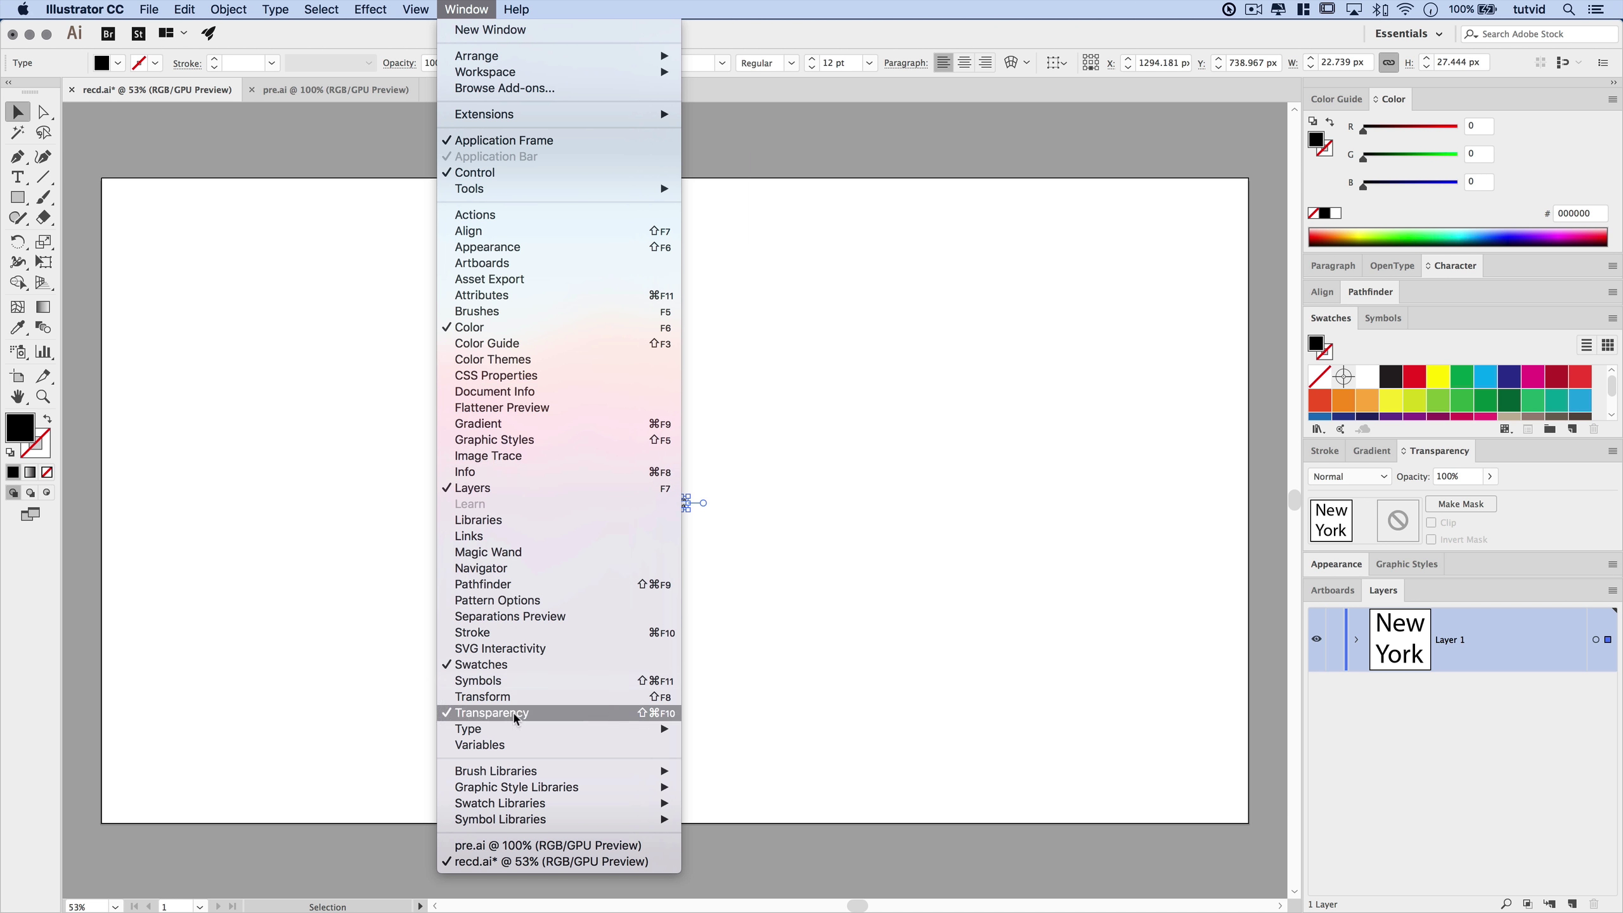
{"action": "mouse_move", "coordinate": [537, 730]}
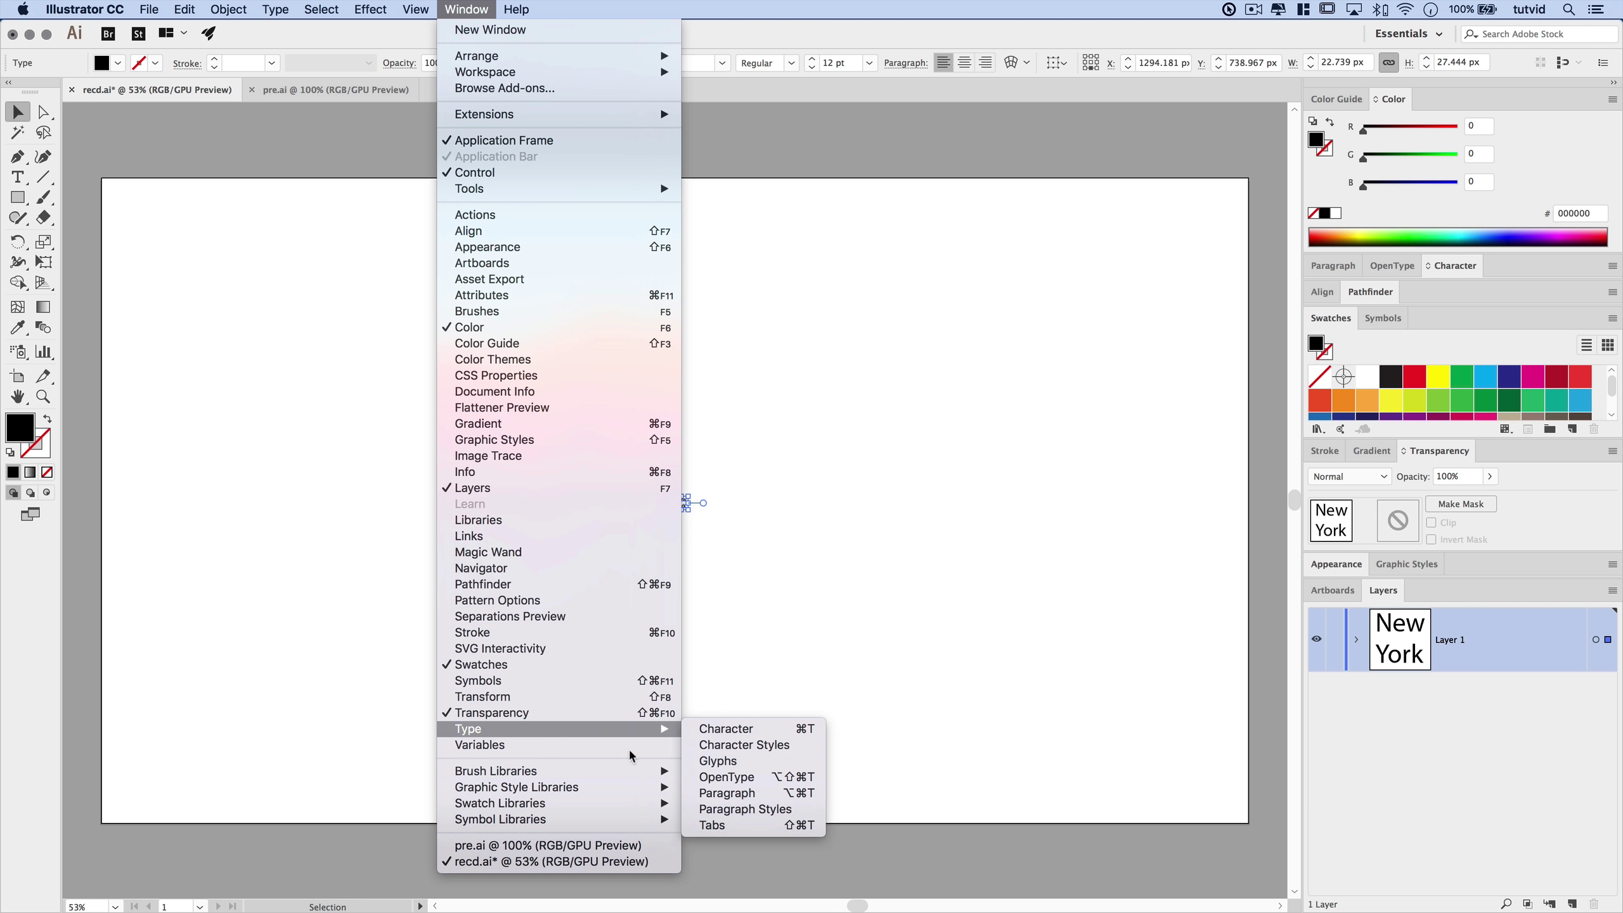
{"action": "left_click", "coordinate": [740, 730]}
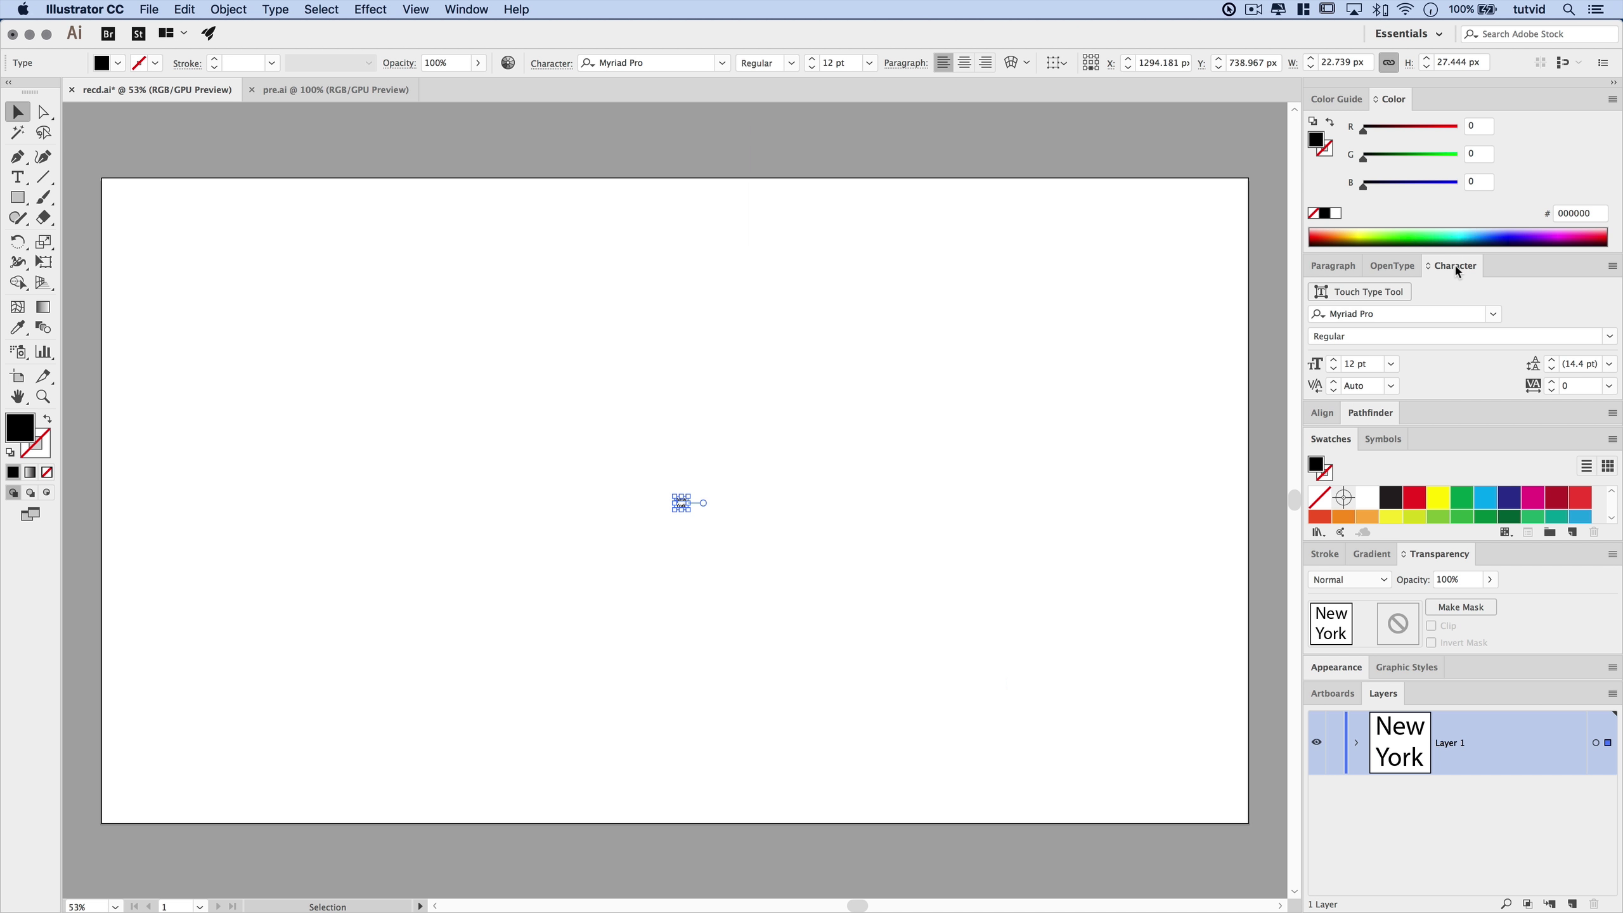
{"action": "left_click", "coordinate": [1493, 313]}
{"action": "scroll", "coordinate": [1390, 505], "scroll_direction": "up", "scroll_amount": 10}
{"action": "scroll", "coordinate": [1394, 518], "scroll_direction": "up", "scroll_amount": 5}
{"action": "scroll", "coordinate": [1394, 518], "scroll_direction": "down", "scroll_amount": 3}
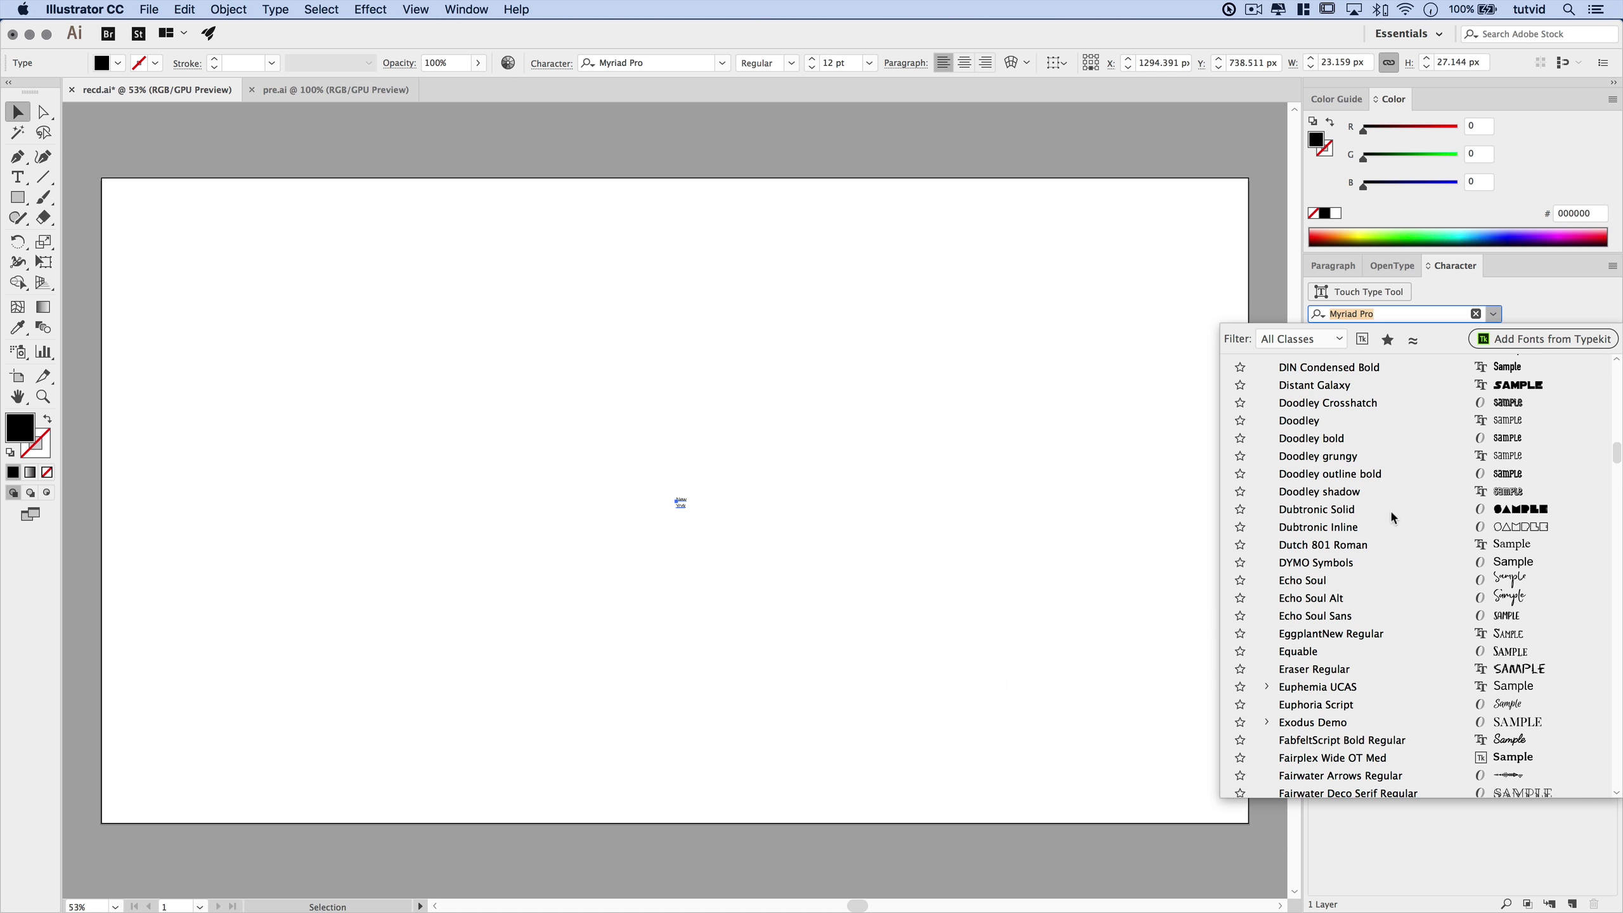
{"action": "left_click", "coordinate": [1321, 511]}
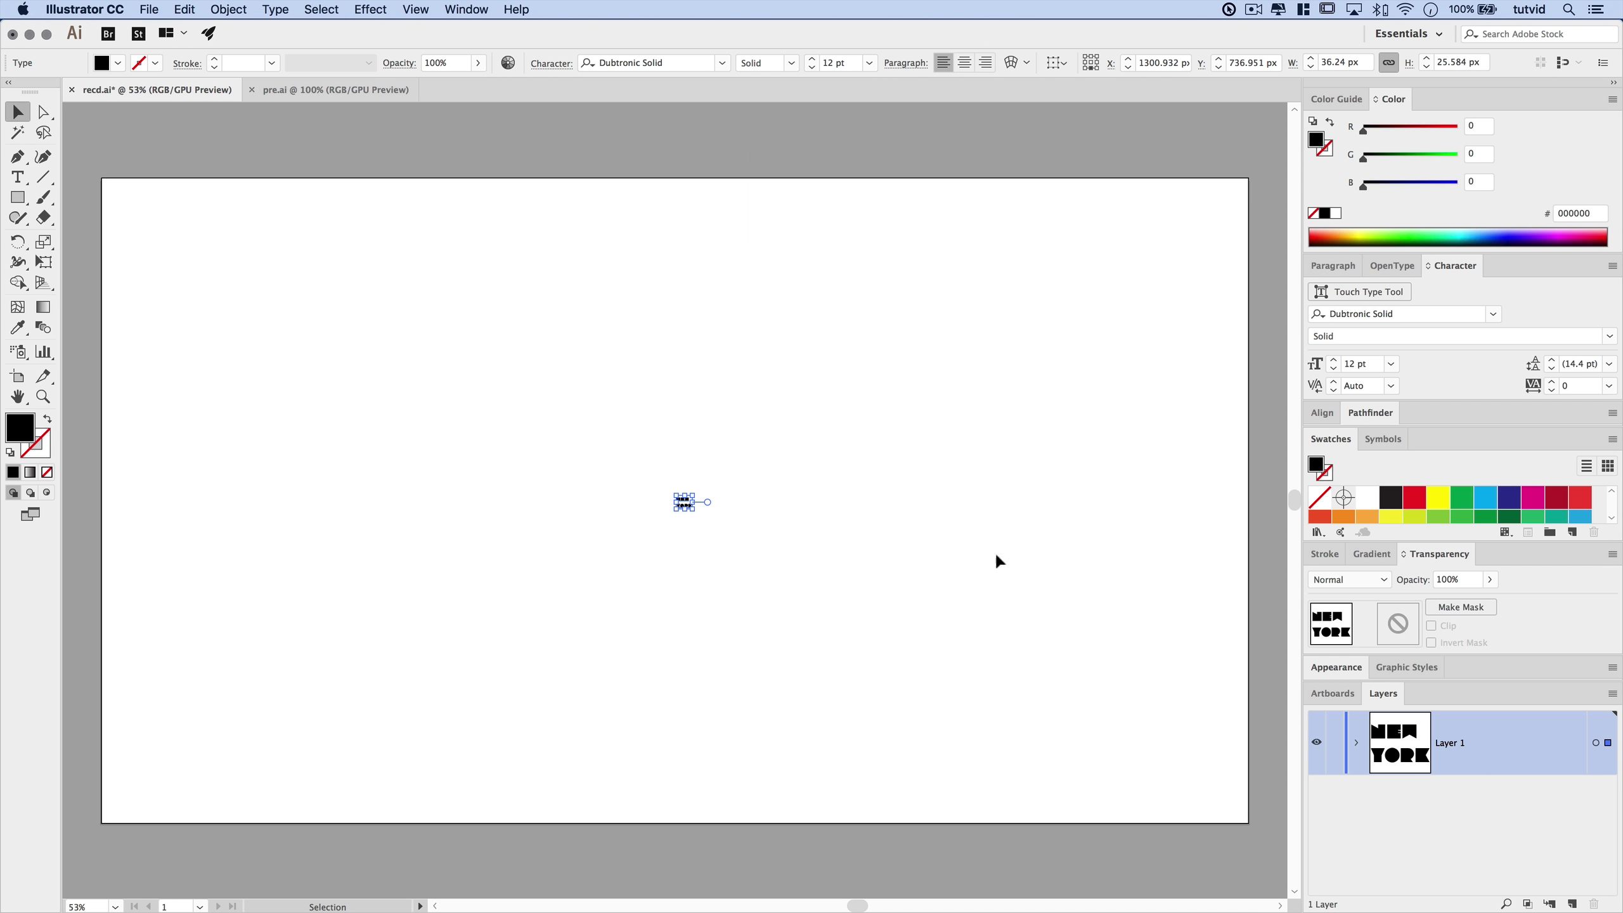
Set the text's font size to 300 pt and move it back to around the middle of the artboard
{"action": "left_click", "coordinate": [1374, 364]}
{"action": "type", "text": "300"}
{"action": "key", "text": "Return"}
{"action": "left_click_drag", "start_coordinate": [900, 429], "coordinate": [670, 365]}
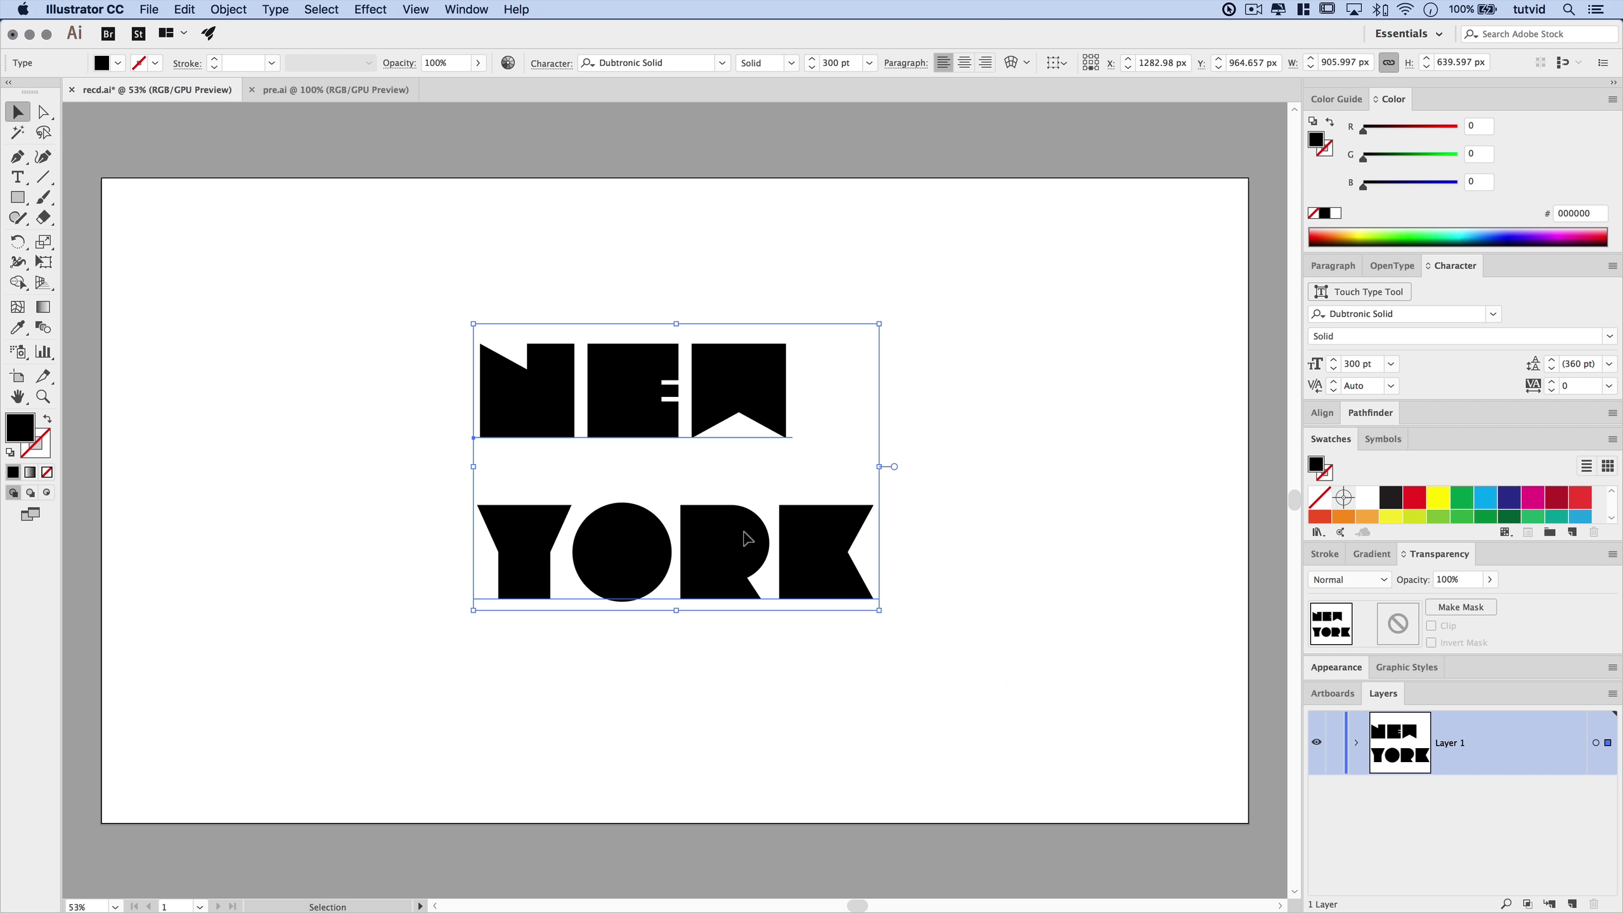
{"action": "left_click_drag", "start_coordinate": [743, 536], "coordinate": [765, 579]}
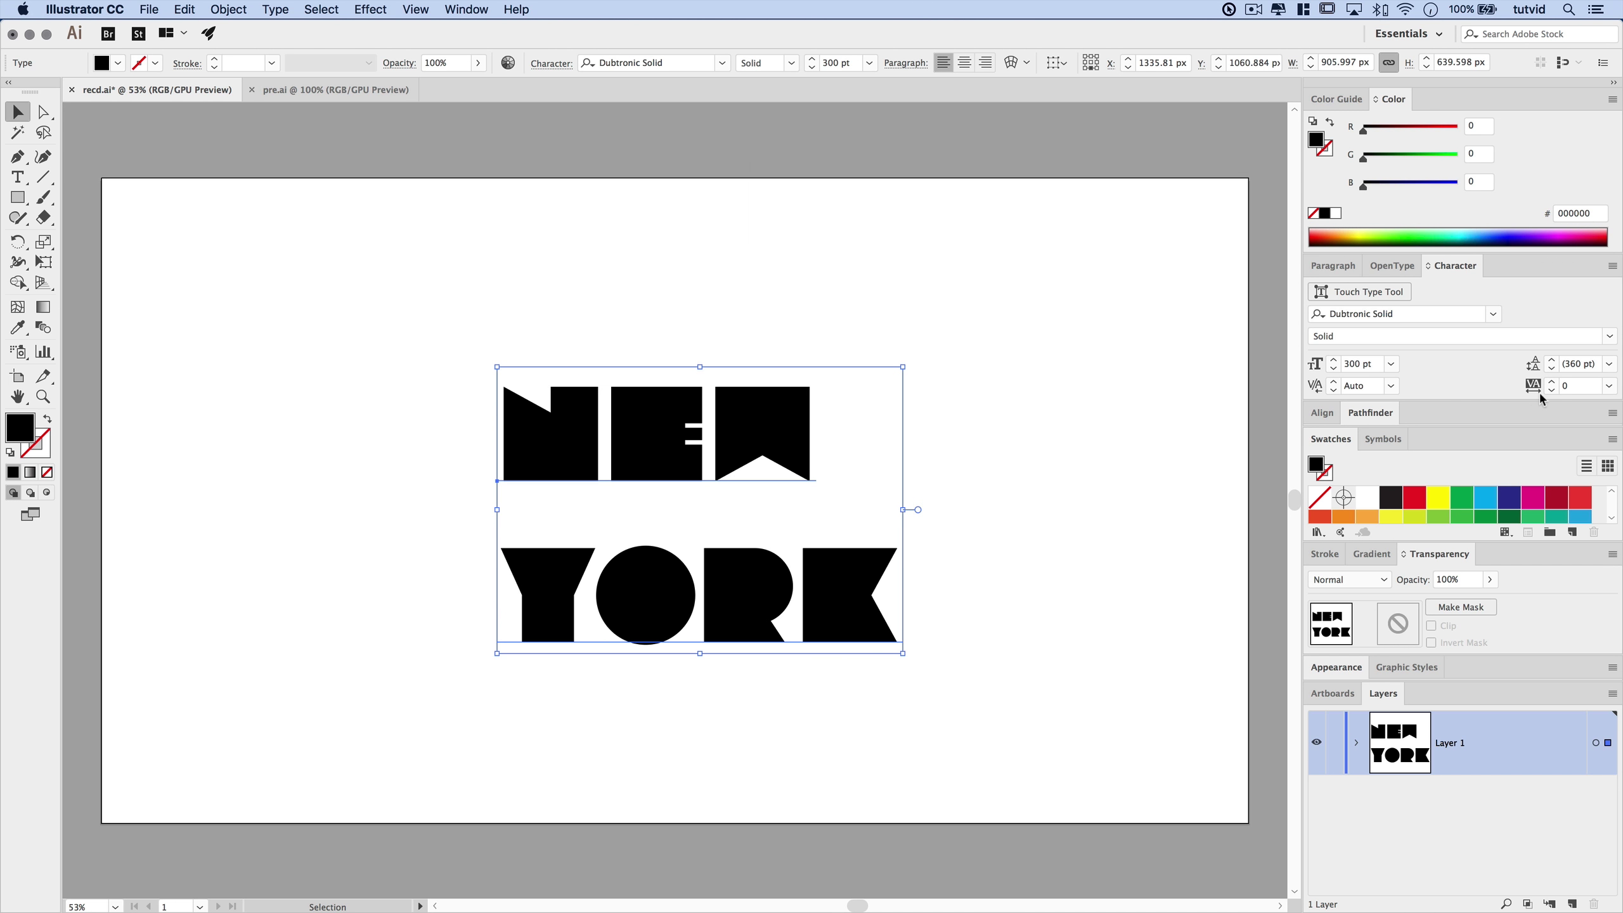
Tighten the text's leading to 225 pt and reposition the two lines near the artboard's centre
{"action": "left_click", "coordinate": [1572, 364]}
{"action": "type", "text": "360"}
{"action": "key", "text": "Tab"}
{"action": "double_click", "coordinate": [1573, 364]}
{"action": "type", "text": "225"}
{"action": "key", "text": "Return"}
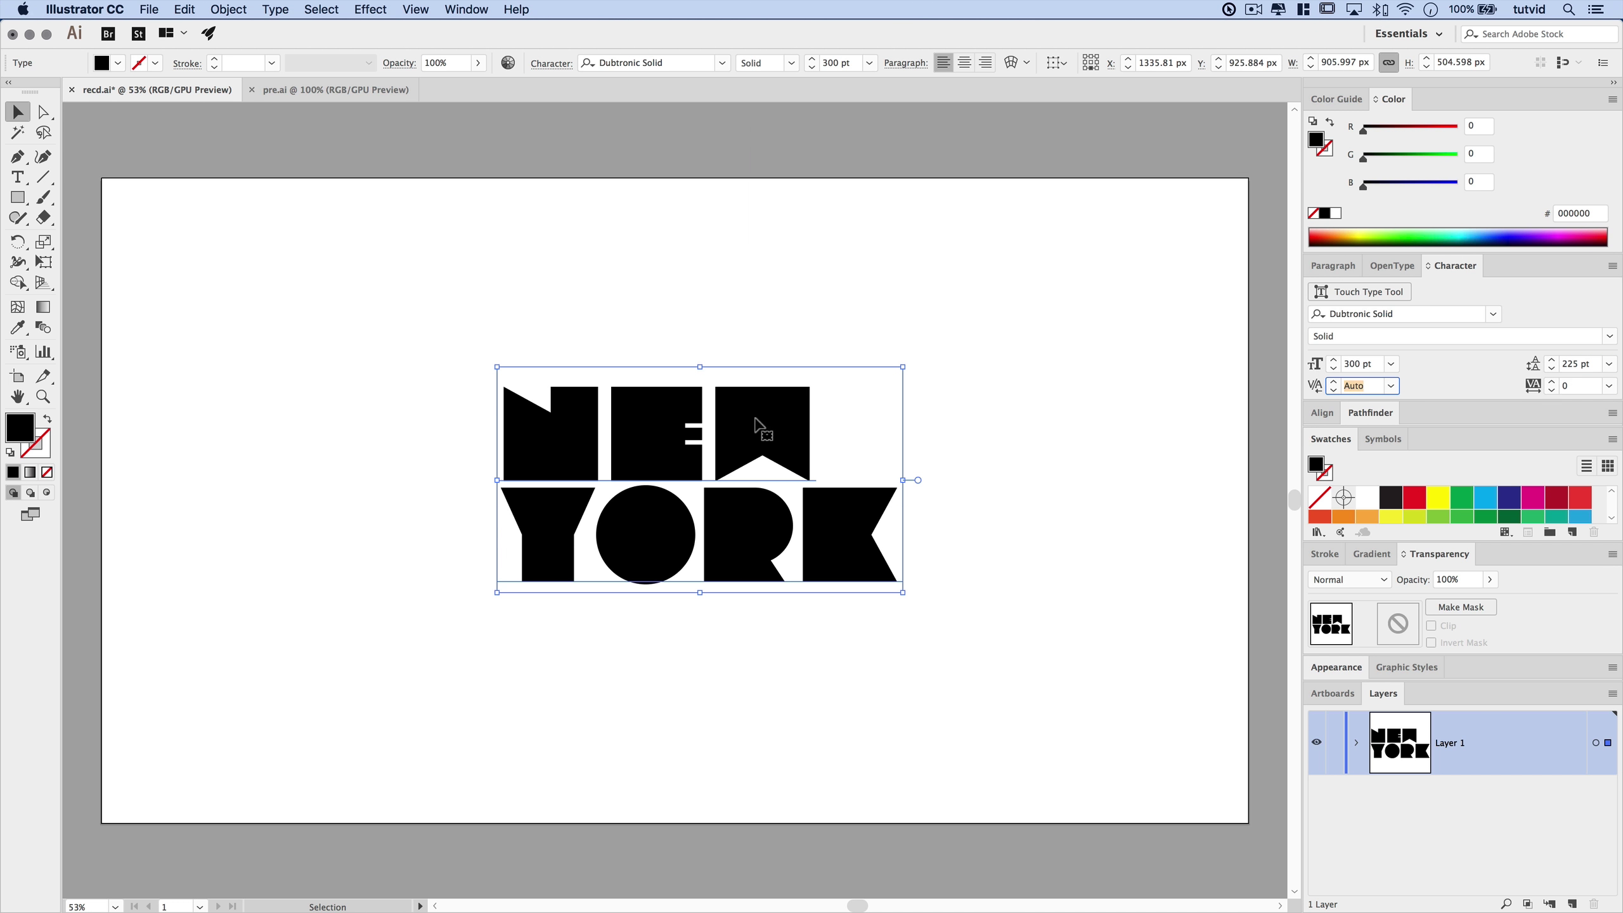
{"action": "left_click_drag", "start_coordinate": [760, 436], "coordinate": [763, 460]}
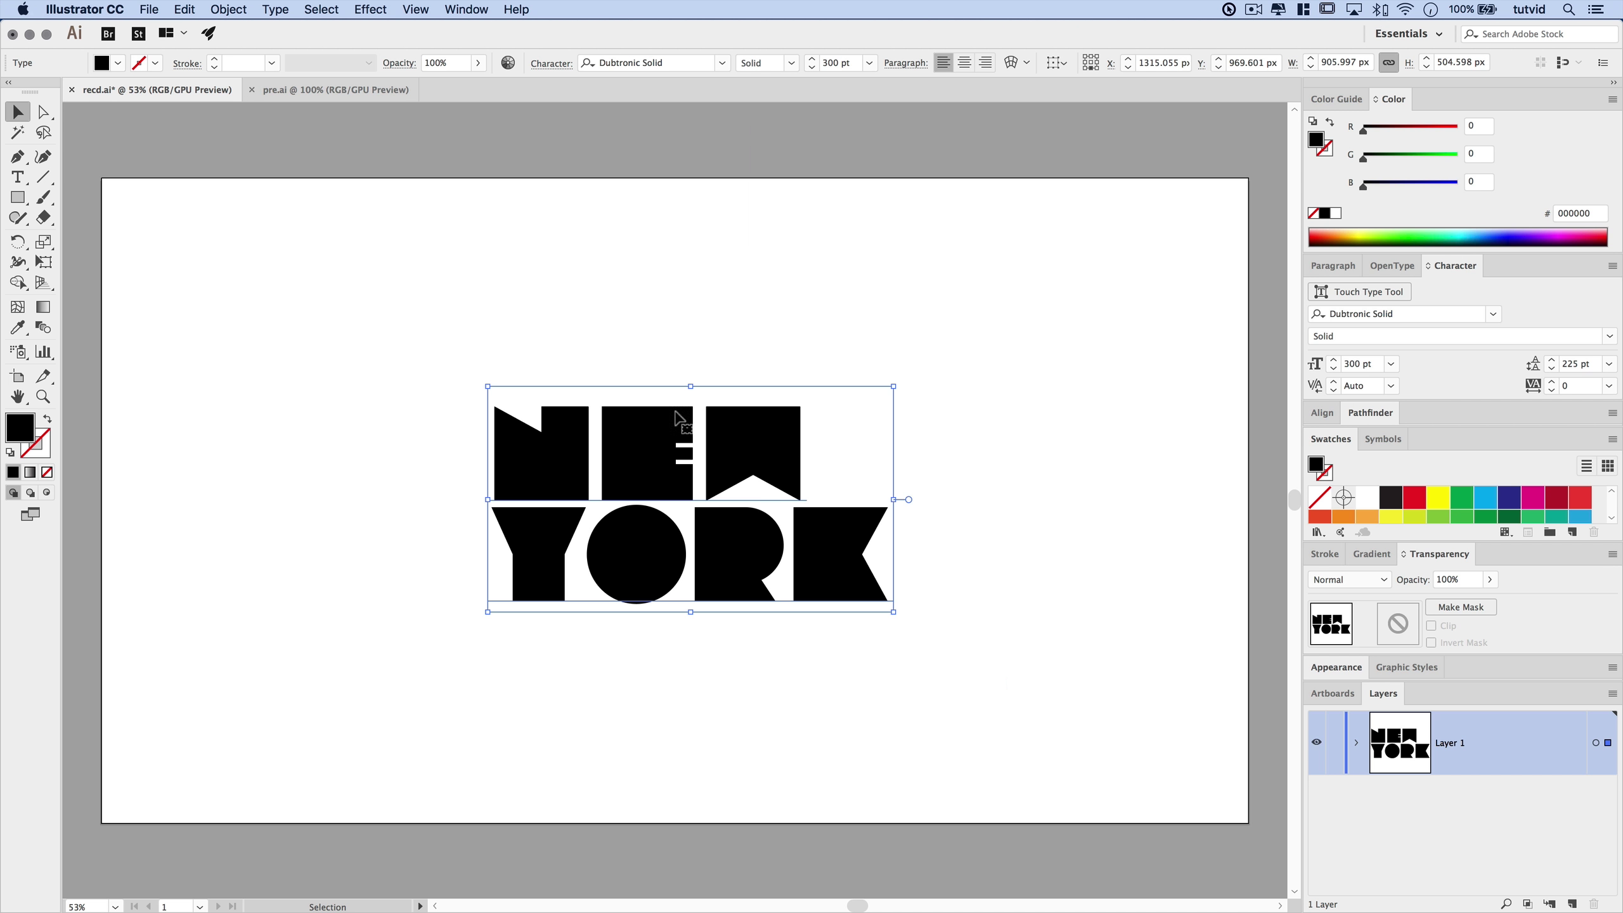
Convert the text to outlines and apply a Round Corners effect with a 15 px radius, previewing it
{"action": "right_click", "coordinate": [651, 433]}
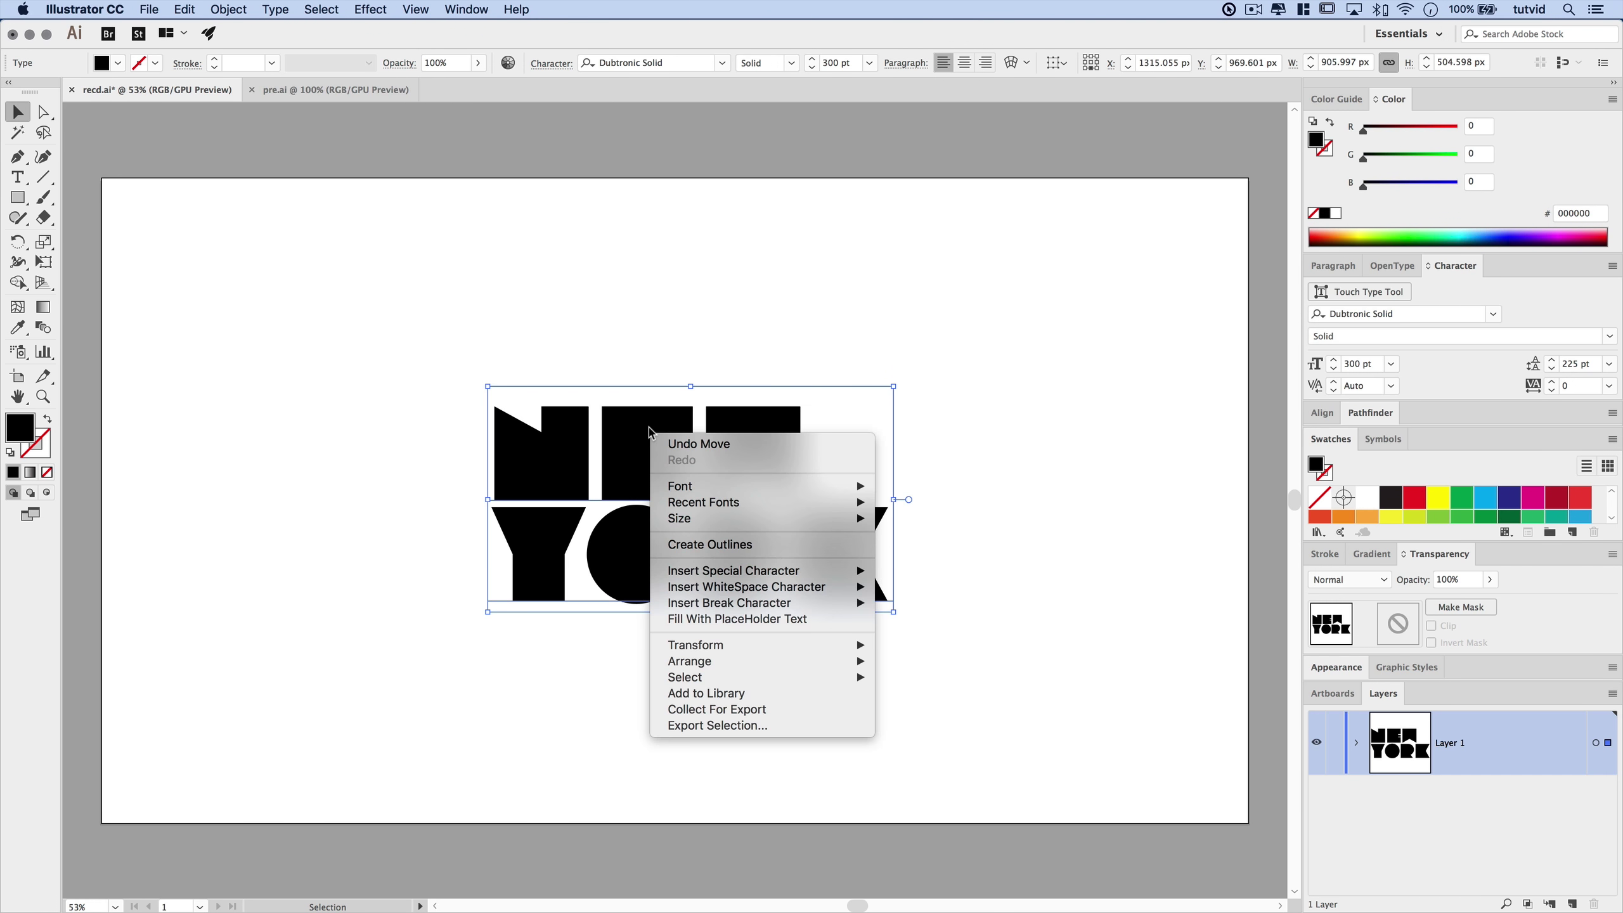
{"action": "left_click", "coordinate": [721, 545]}
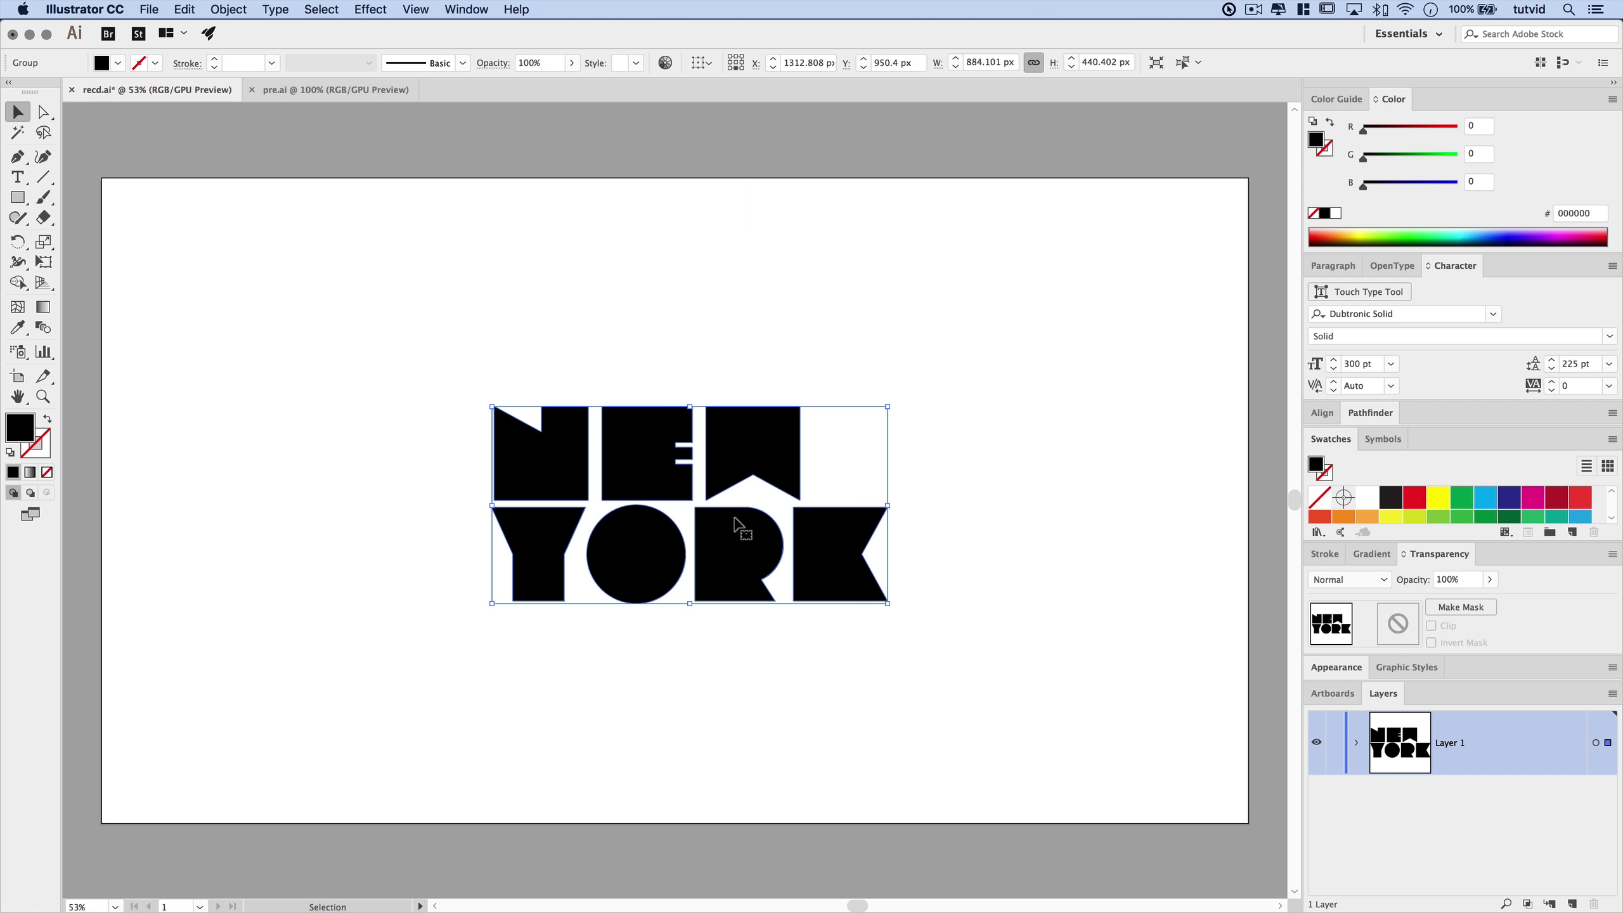
{"action": "left_click", "coordinate": [364, 10]}
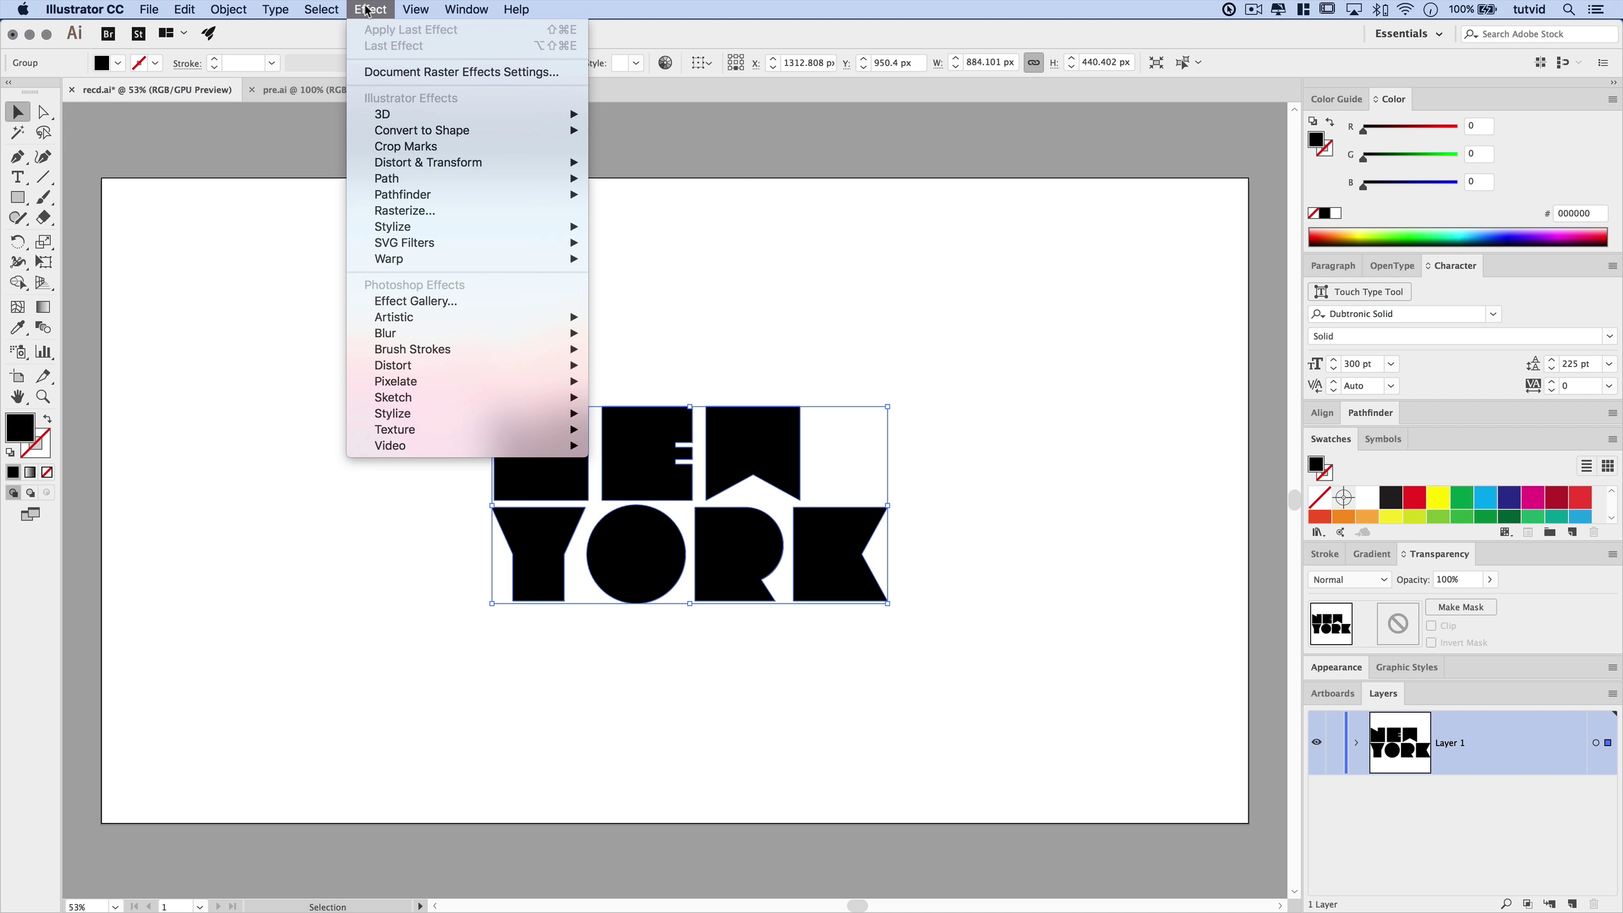
{"action": "mouse_move", "coordinate": [562, 227]}
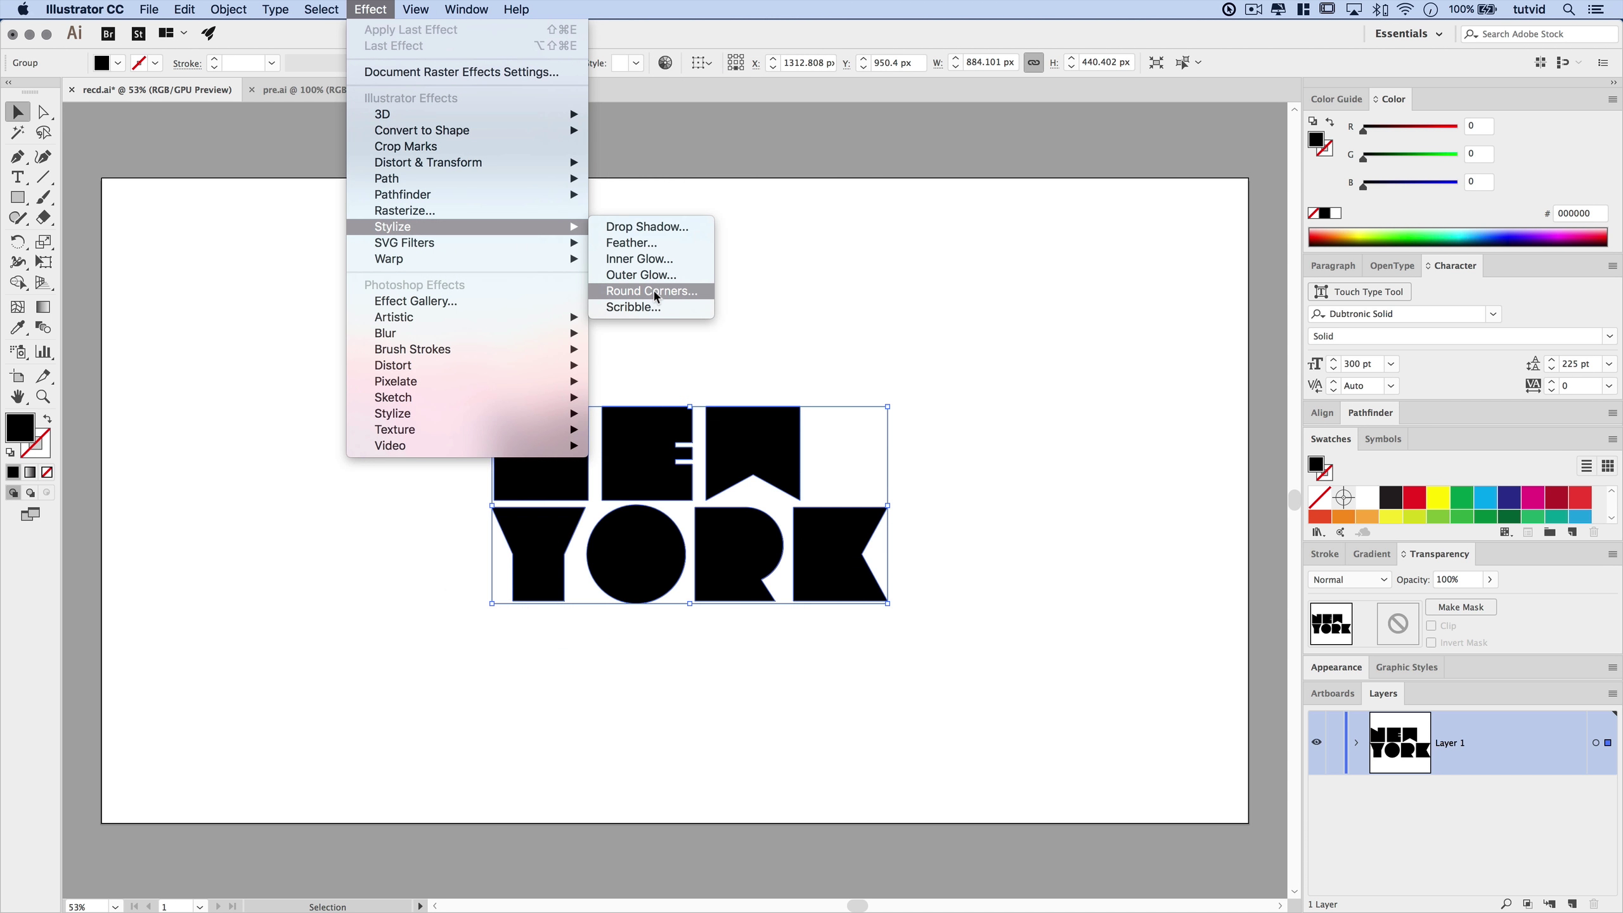
{"action": "left_click", "coordinate": [652, 292]}
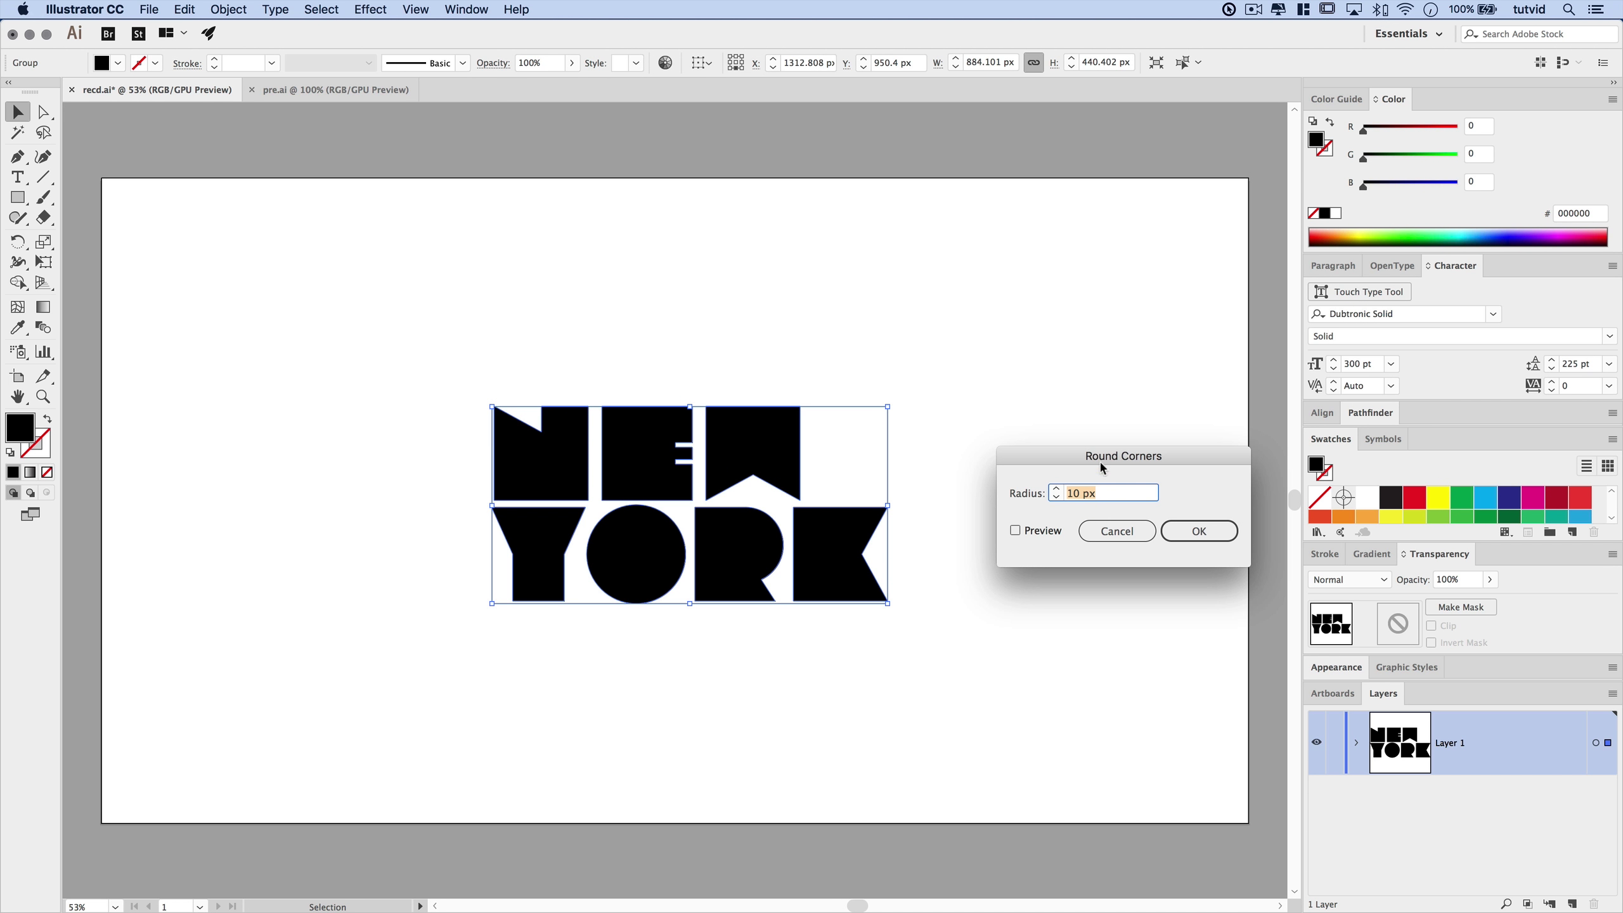
{"action": "left_click_drag", "start_coordinate": [1104, 469], "coordinate": [1042, 375]}
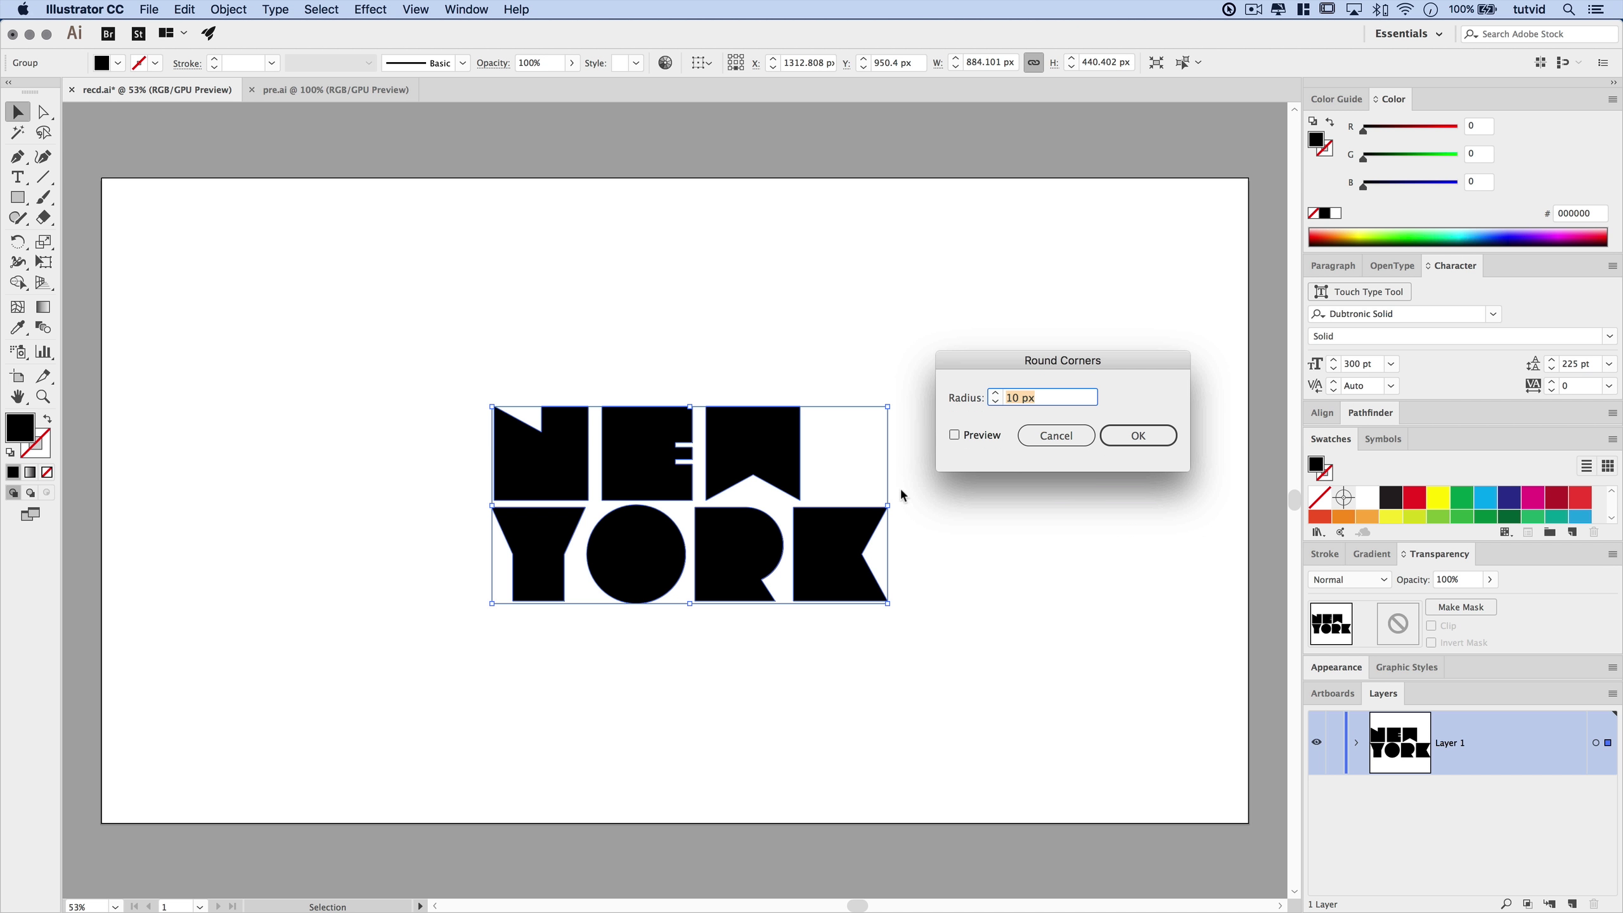
{"action": "left_click", "coordinate": [976, 438]}
{"action": "left_click", "coordinate": [1044, 401]}
{"action": "type", "text": "15"}
{"action": "key", "text": "Tab"}
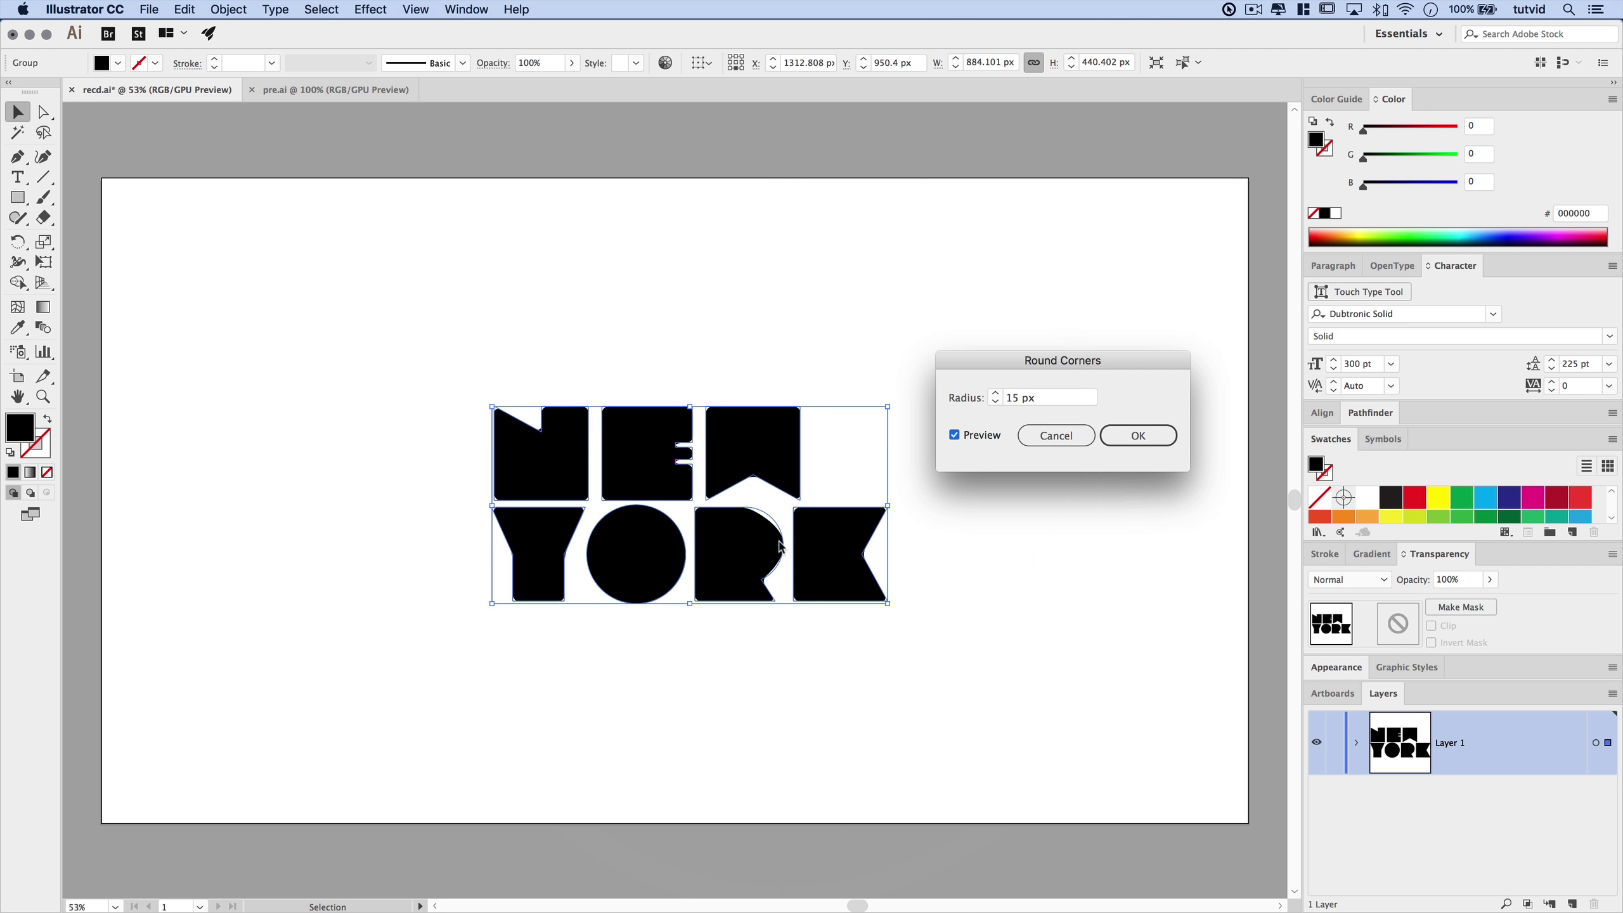
{"action": "left_click", "coordinate": [1139, 438]}
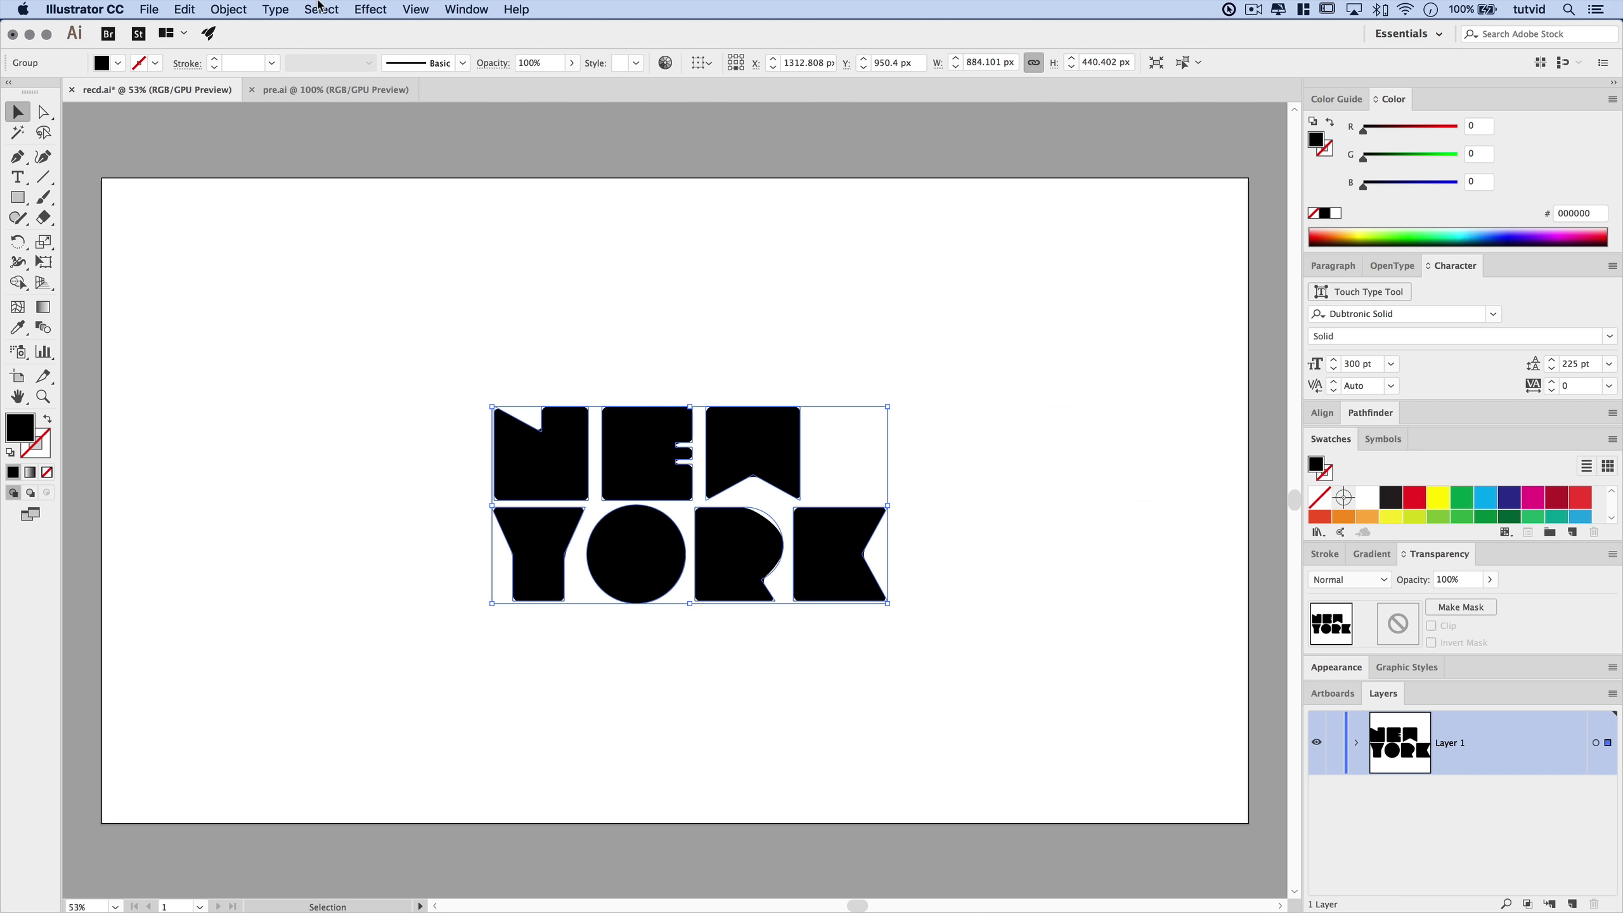
Copy the rounded lettering group and paste the duplicate directly in front of it
{"action": "left_click", "coordinate": [220, 7]}
{"action": "mouse_move", "coordinate": [185, 9]}
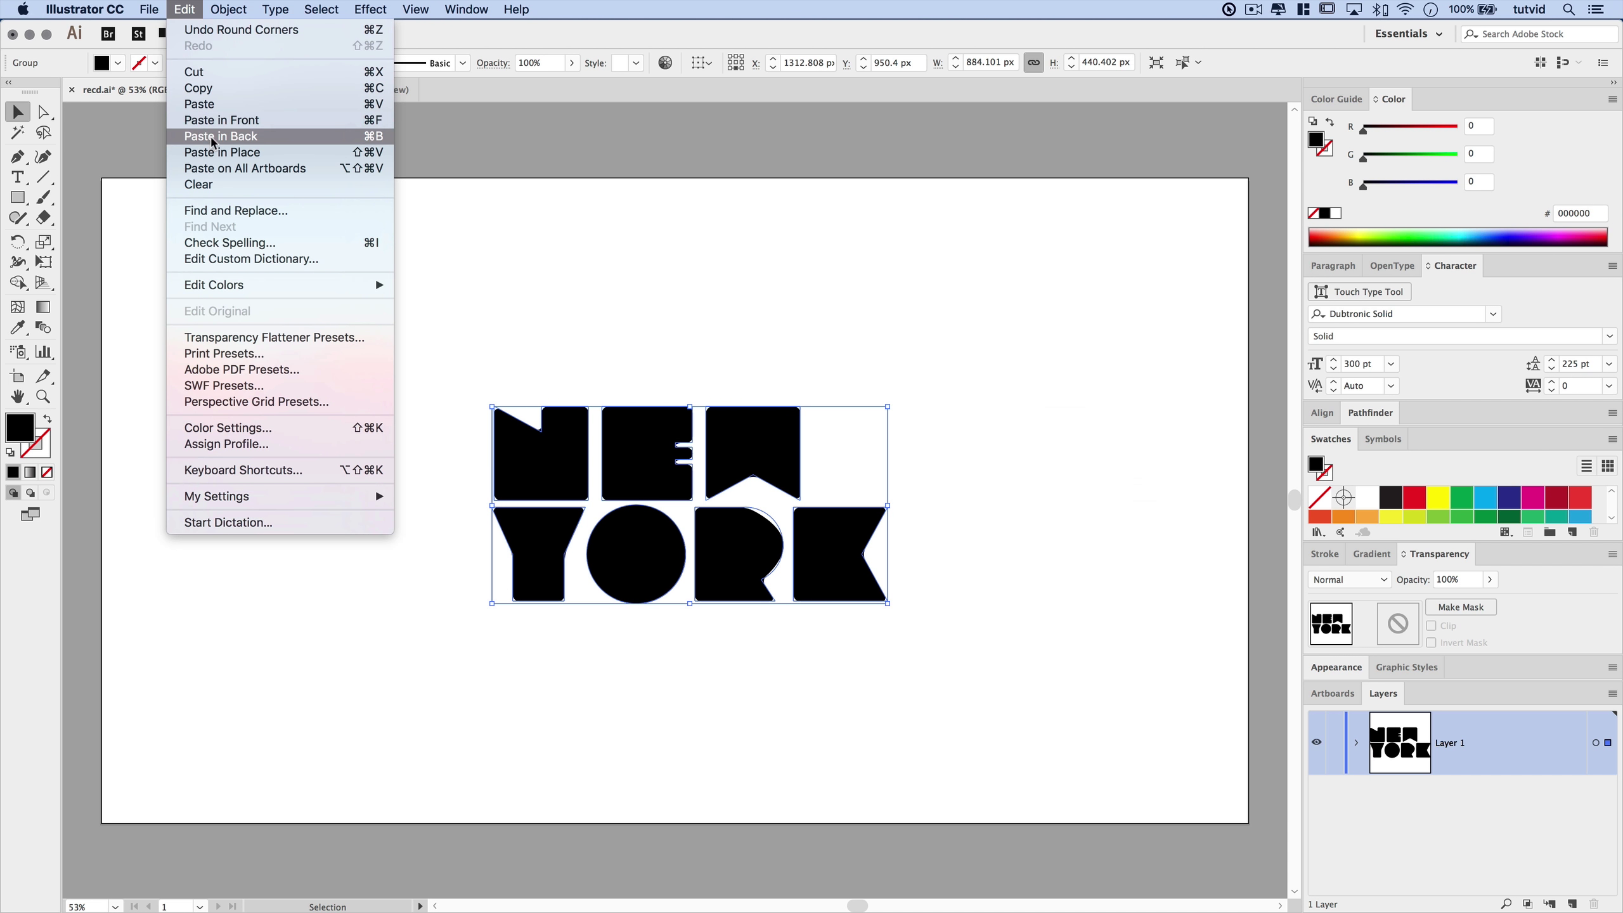
{"action": "left_click", "coordinate": [201, 89]}
{"action": "left_click", "coordinate": [185, 8]}
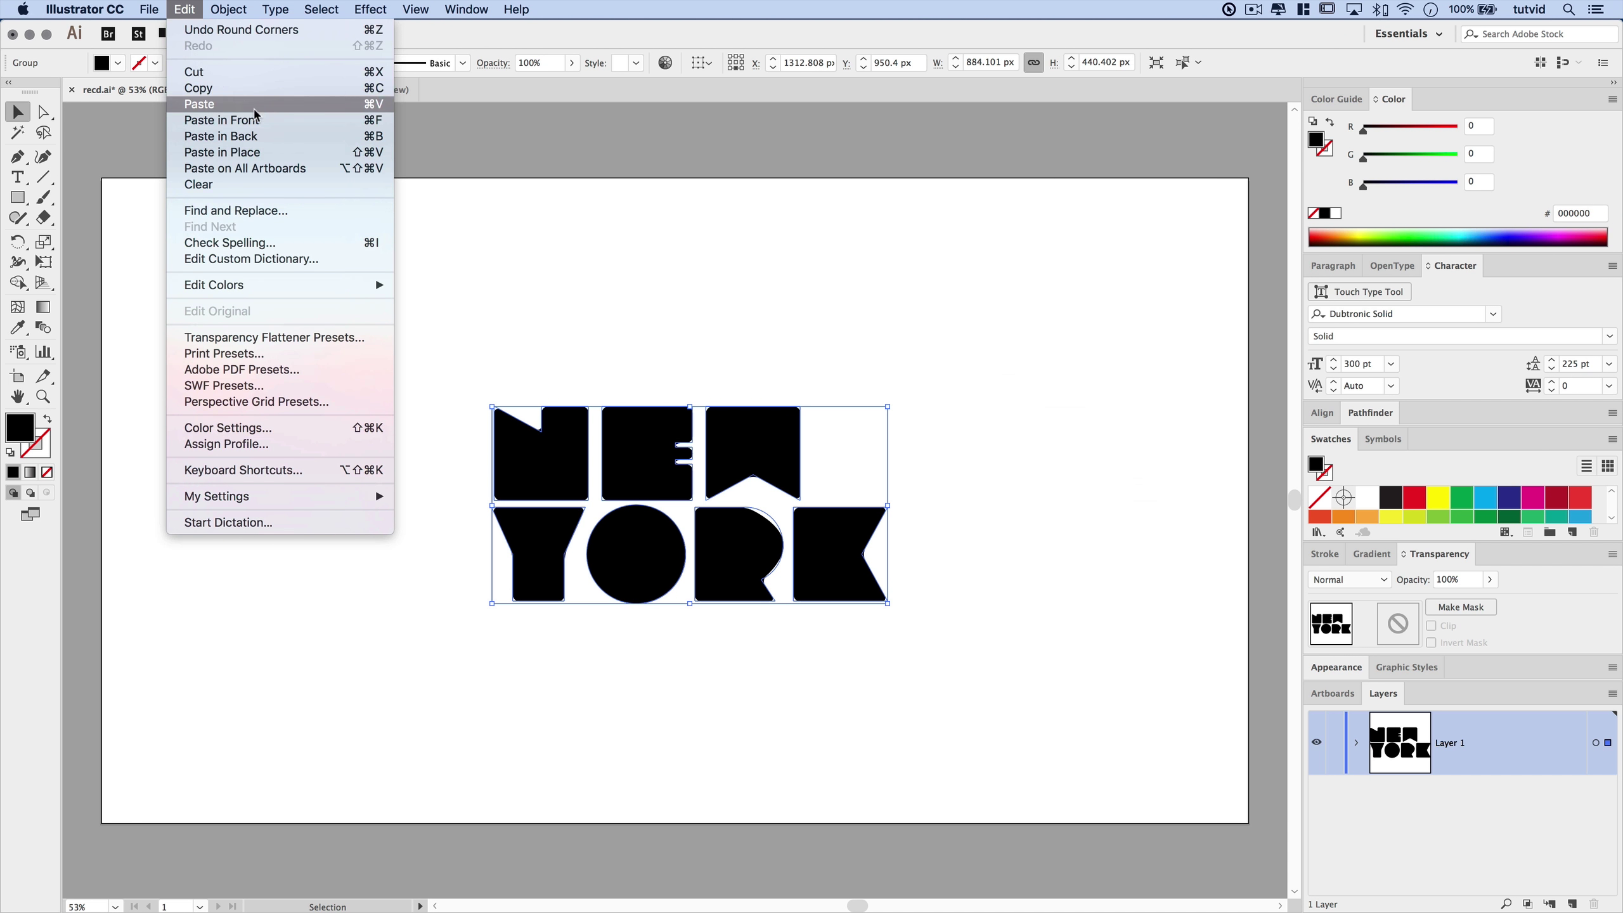
{"action": "left_click", "coordinate": [221, 121]}
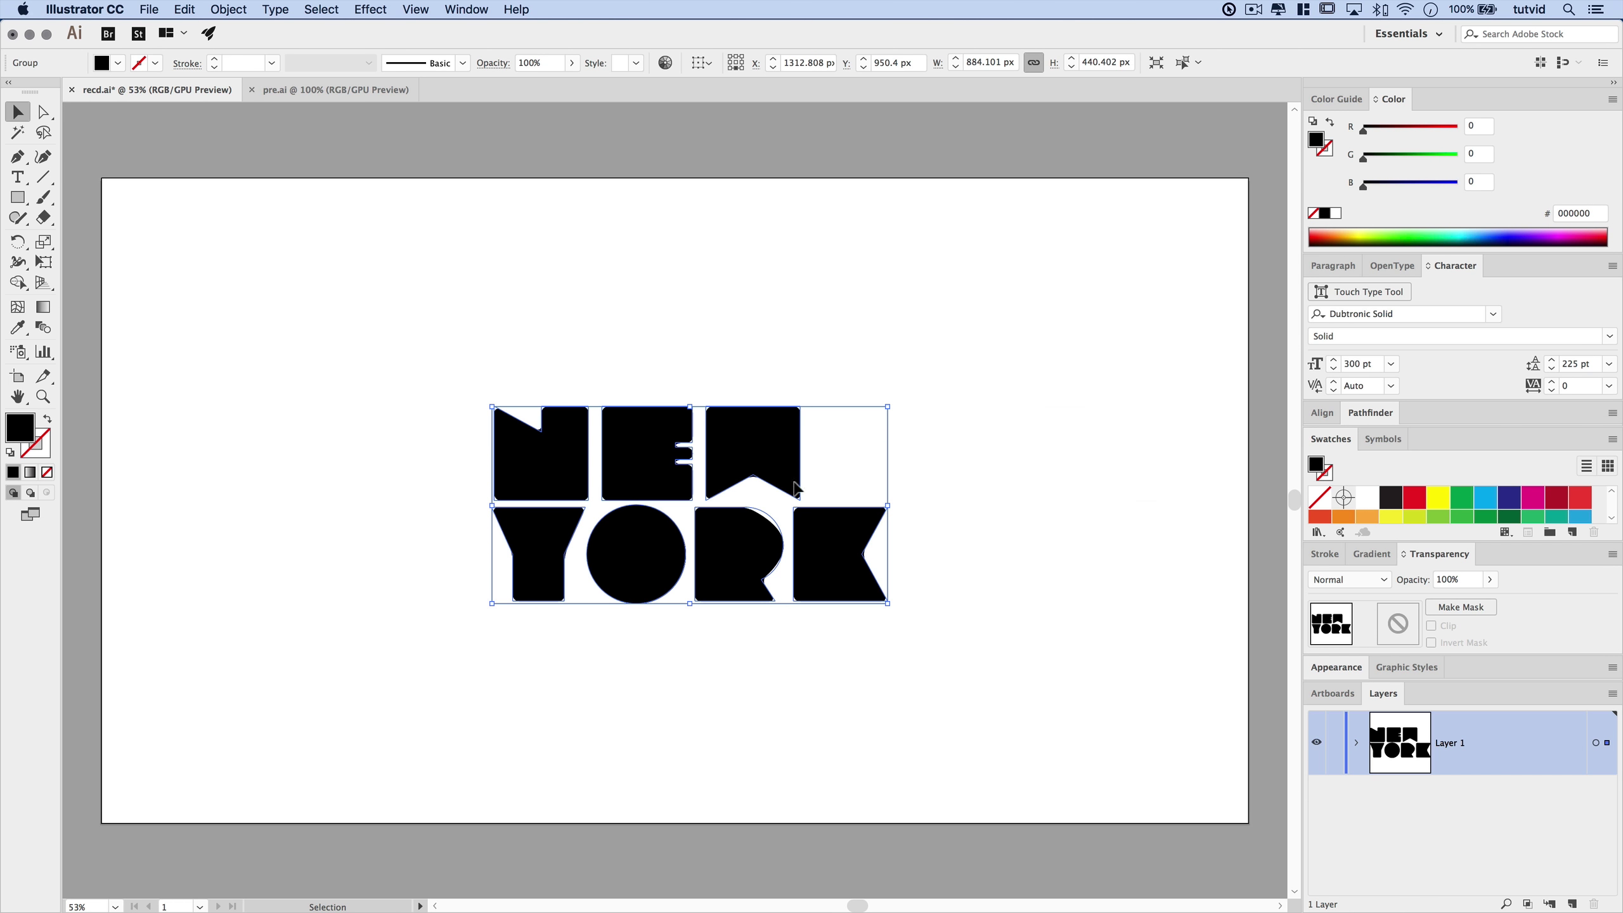
Expand Layer 1, hide the upper lettering group and select the lower one
{"action": "double_click", "coordinate": [1339, 446]}
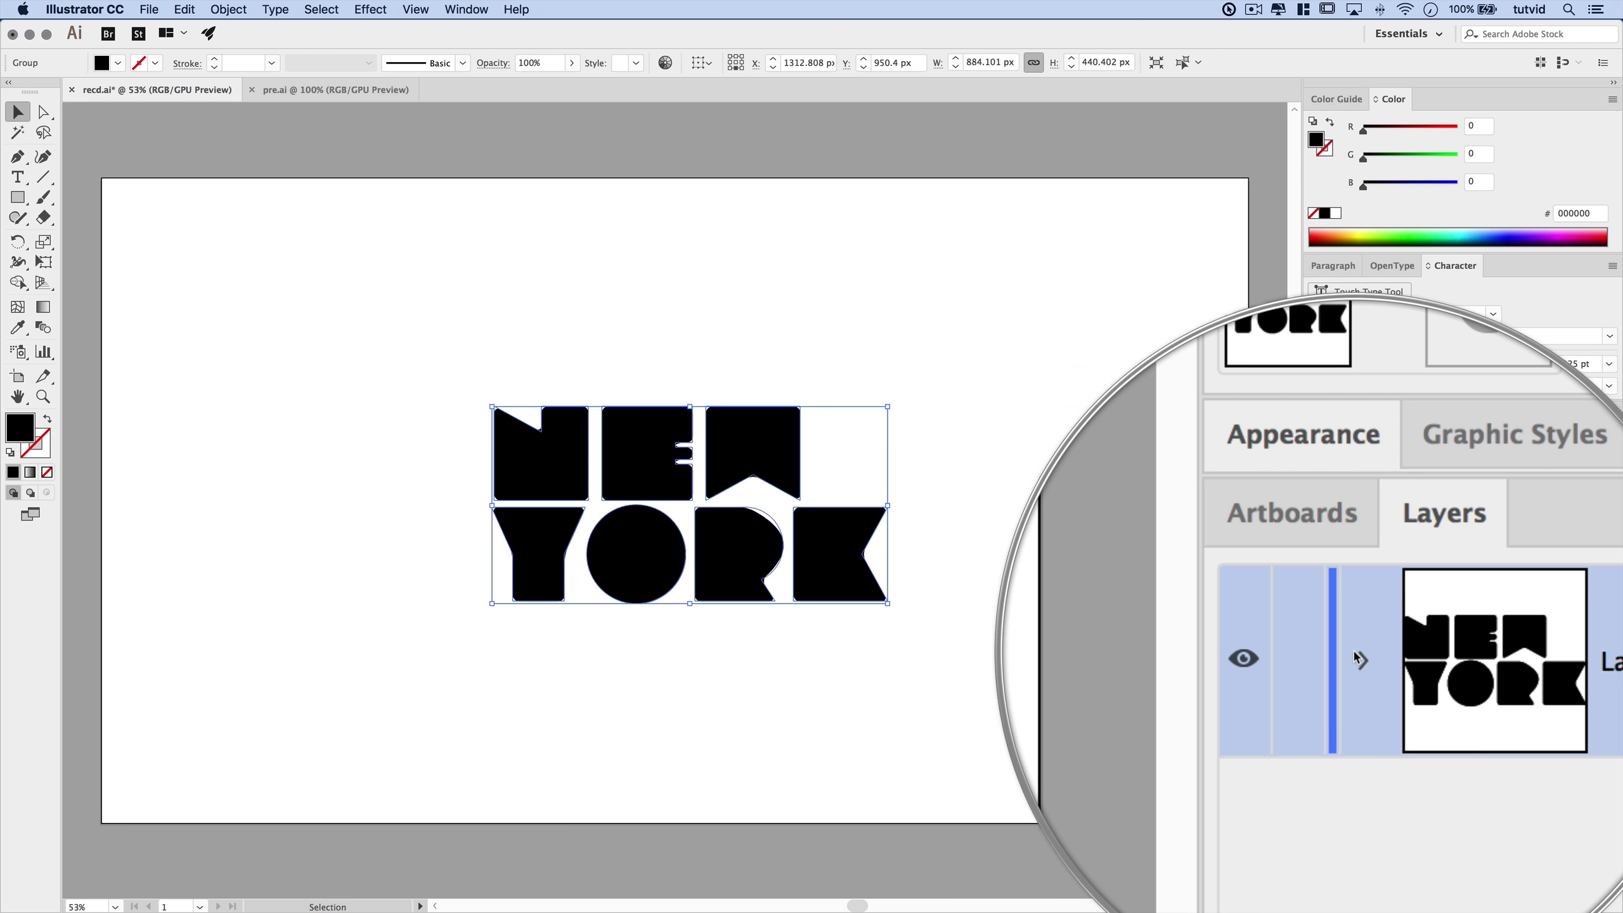
{"action": "left_click", "coordinate": [1358, 655]}
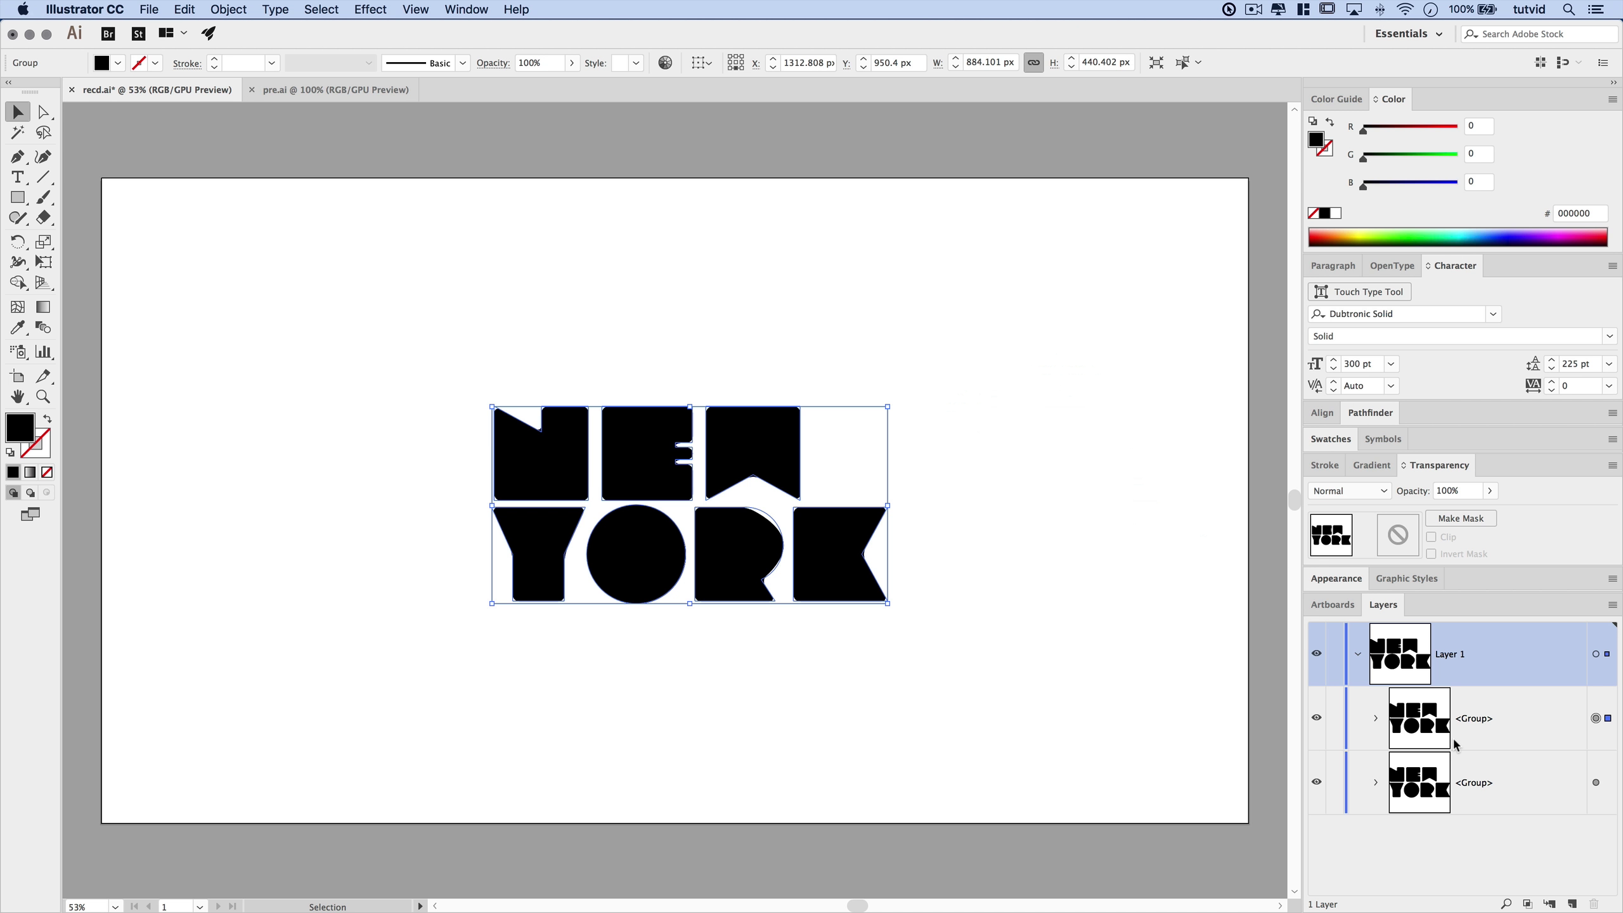
{"action": "left_click", "coordinate": [1317, 718]}
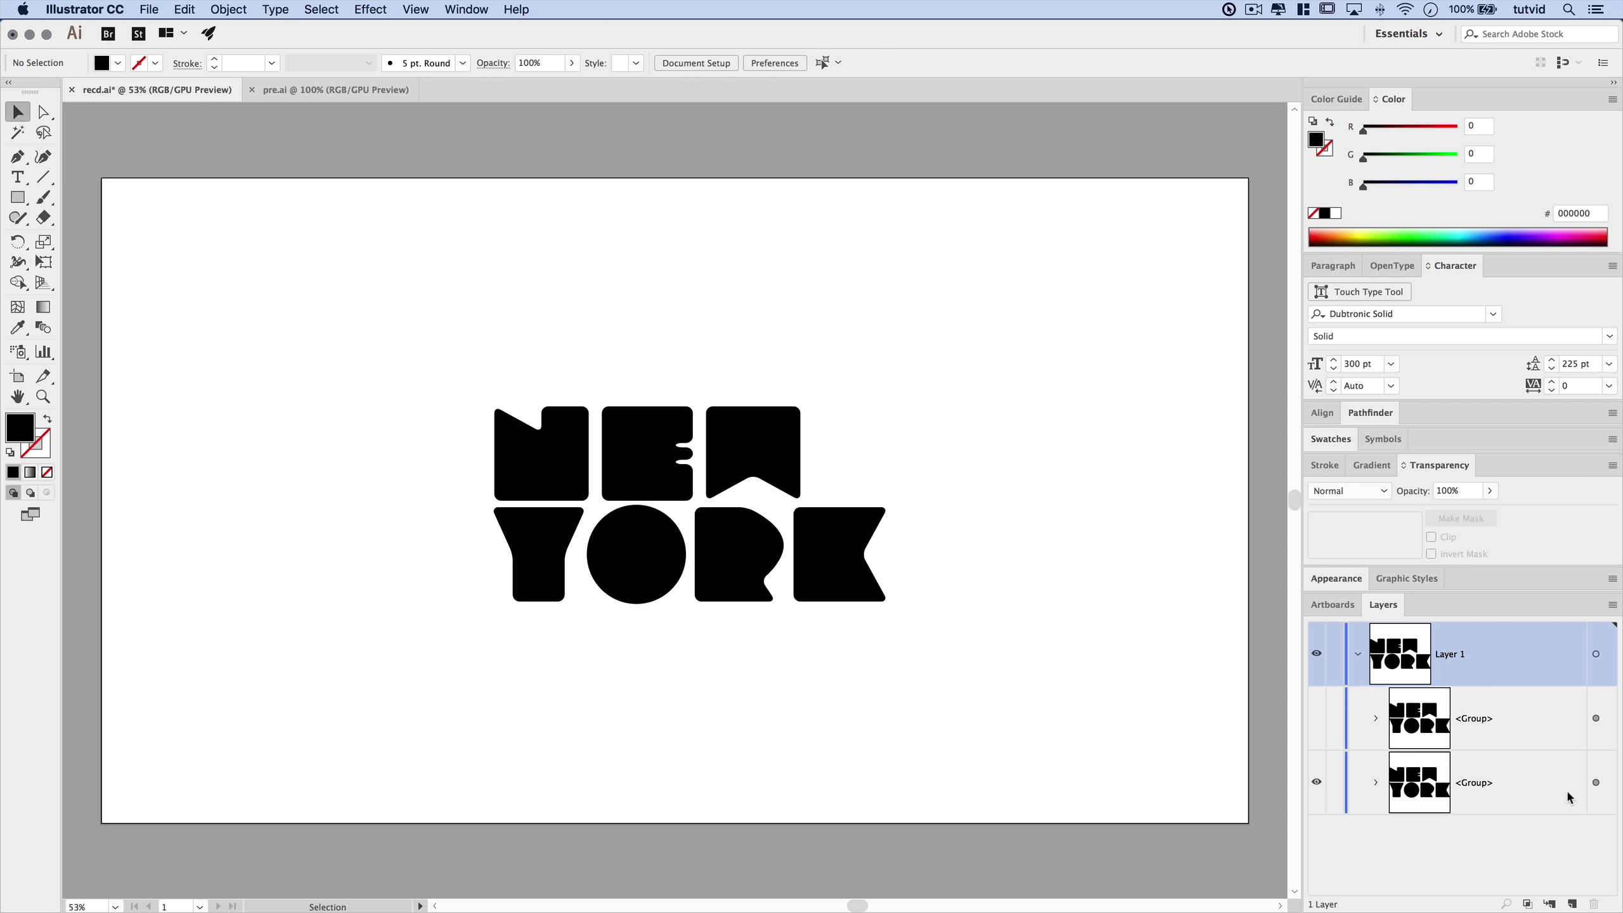
{"action": "left_click", "coordinate": [1597, 782]}
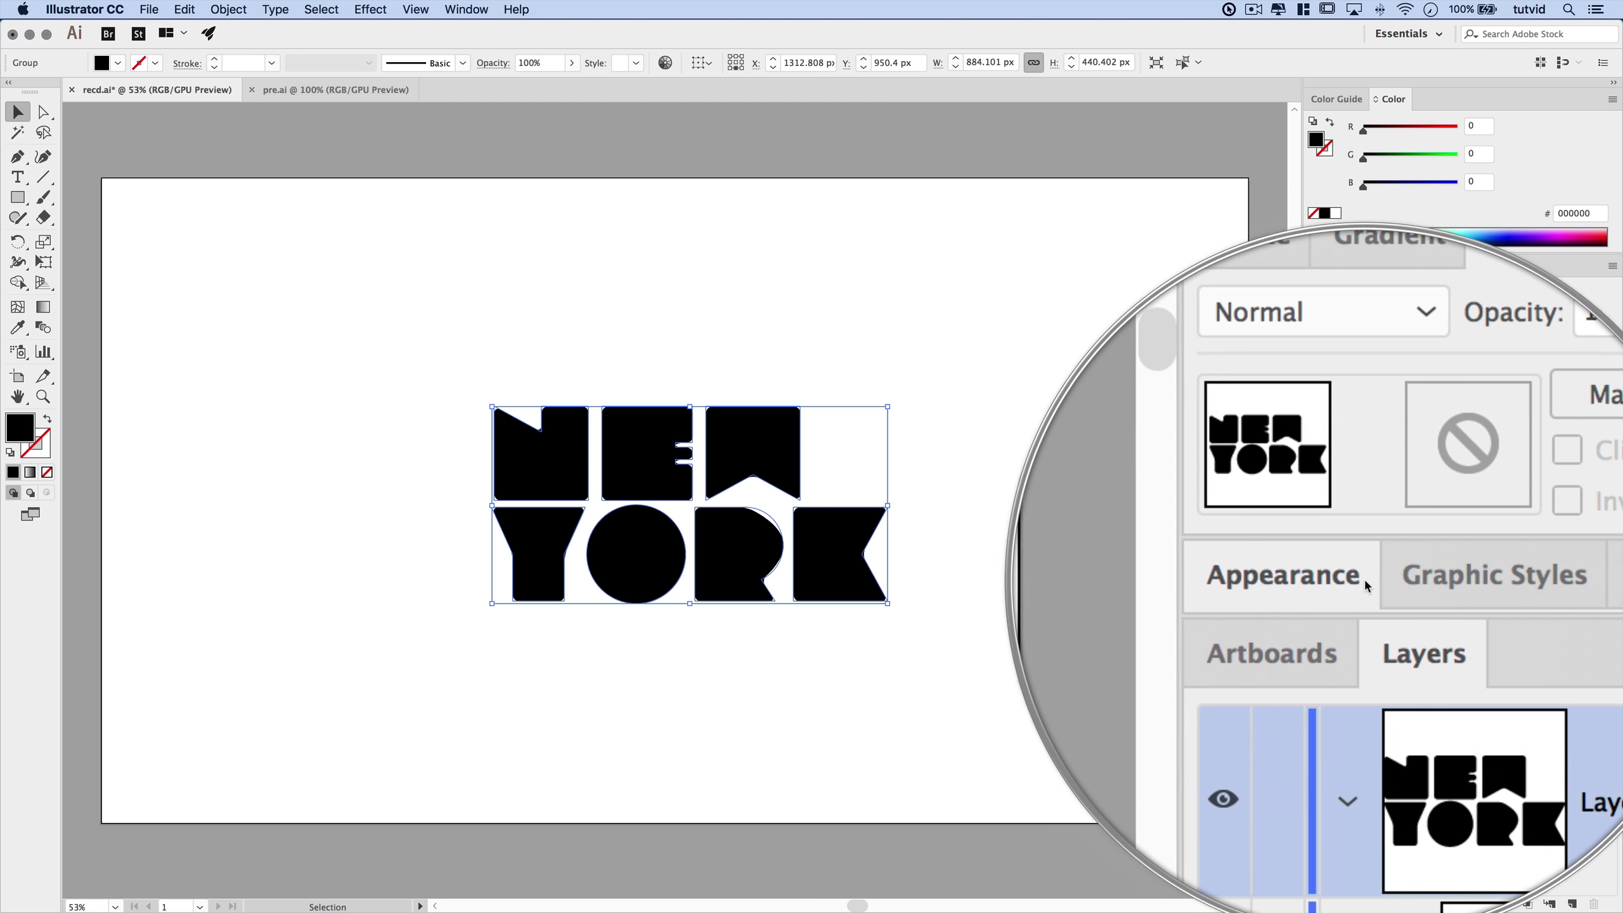
Remove the Round Corners effect from the lower lettering group's appearance
{"action": "left_click", "coordinate": [467, 9]}
{"action": "left_click", "coordinate": [485, 247]}
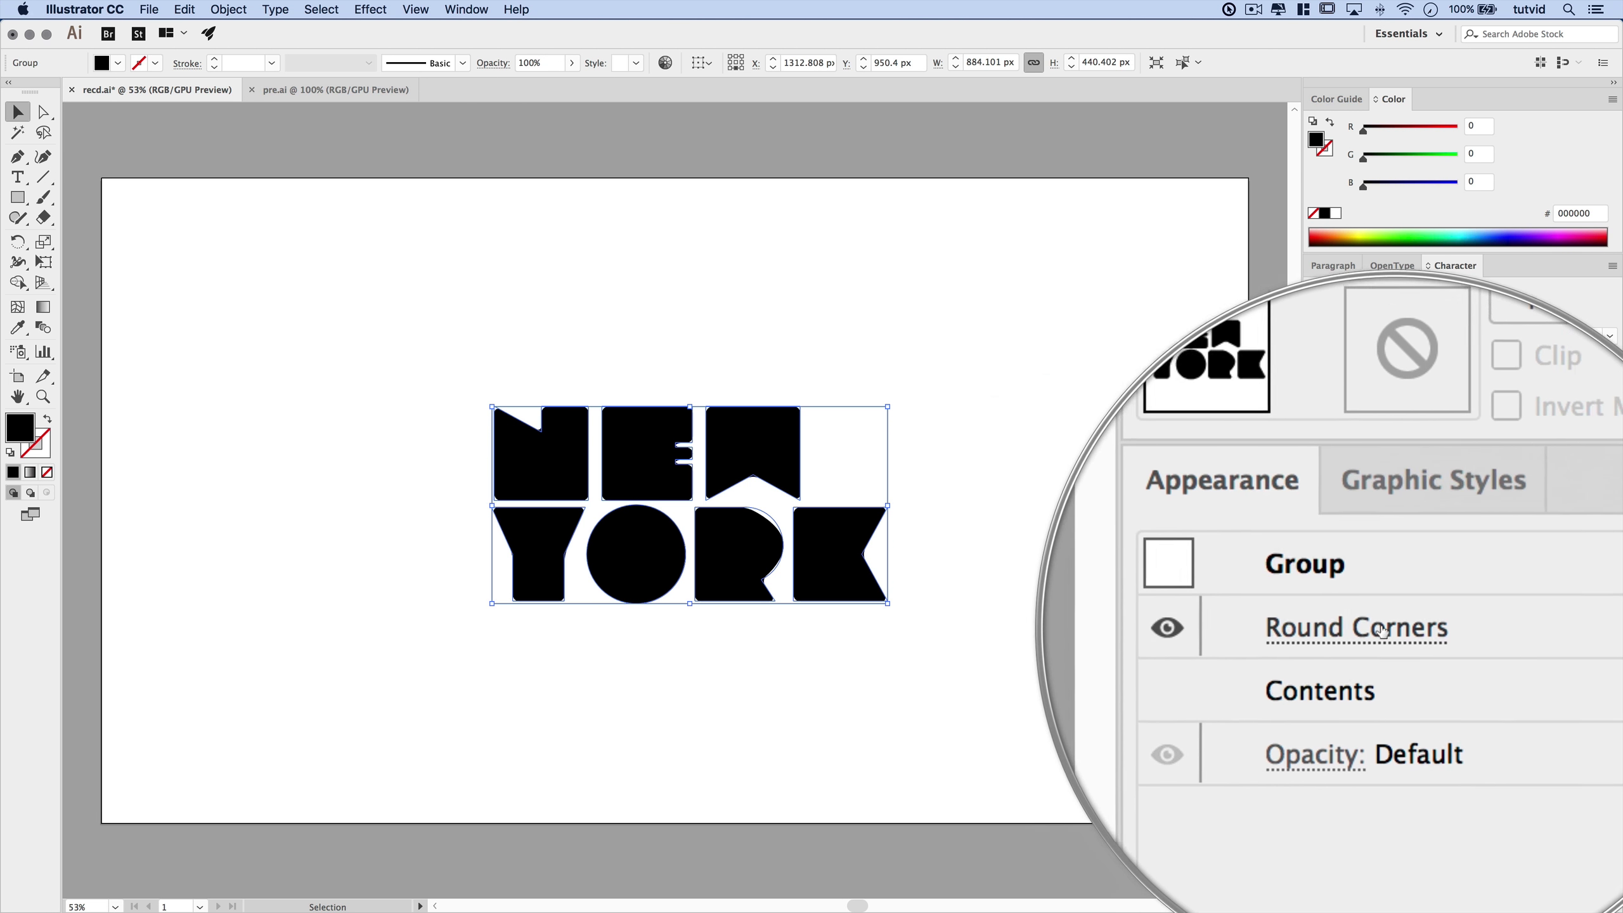
{"action": "left_click", "coordinate": [1422, 627]}
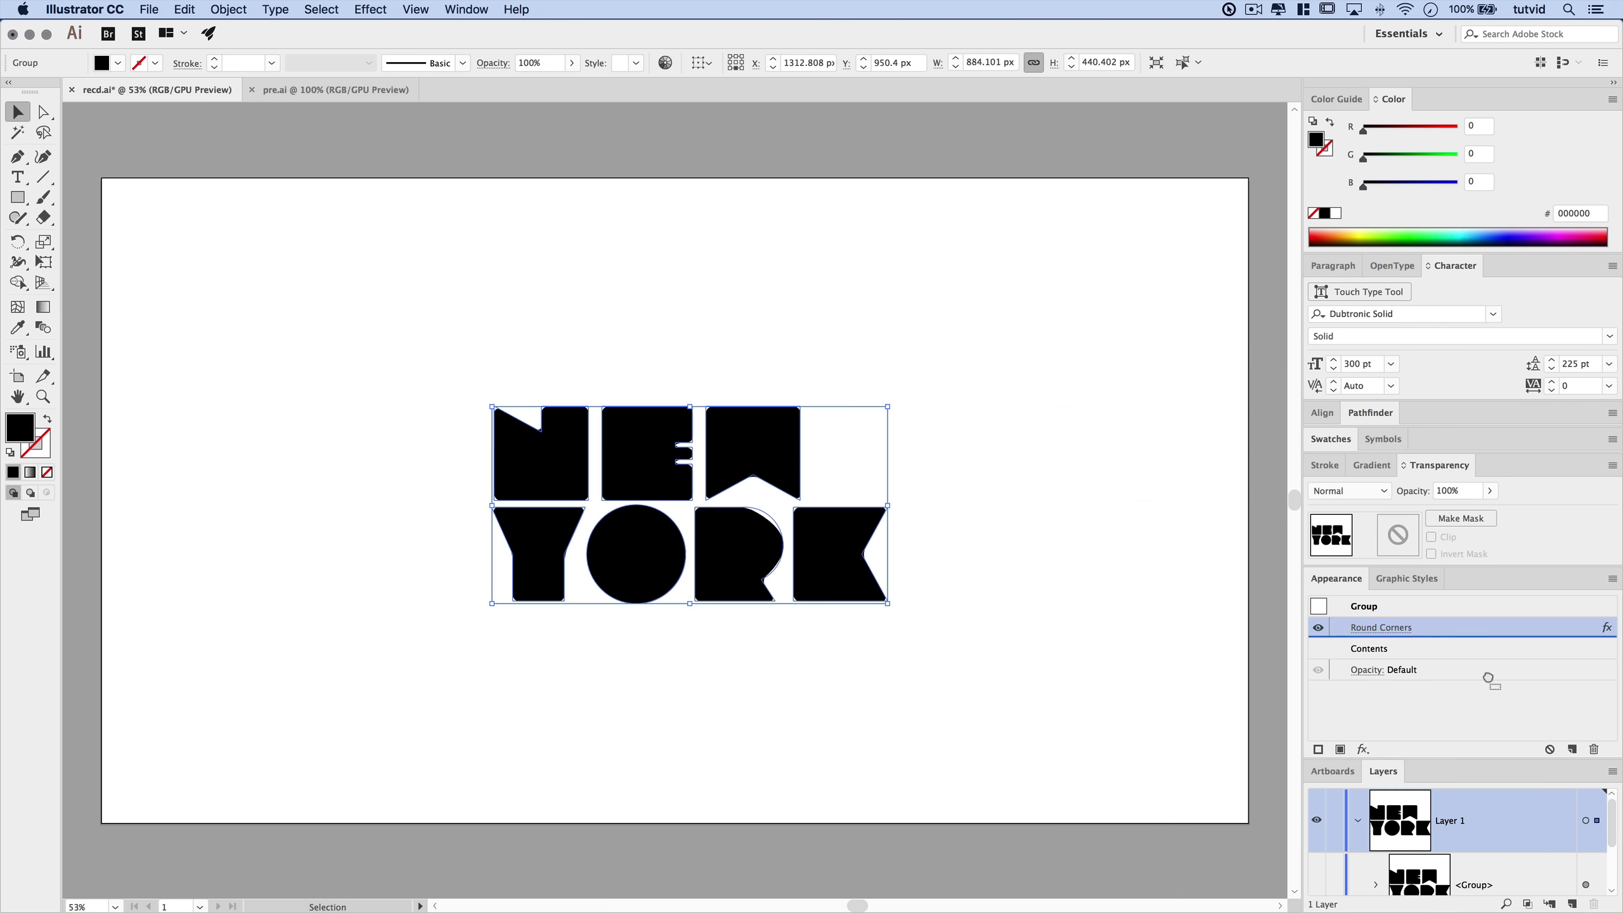
{"action": "left_click_drag", "start_coordinate": [1593, 746], "coordinate": [1594, 749]}
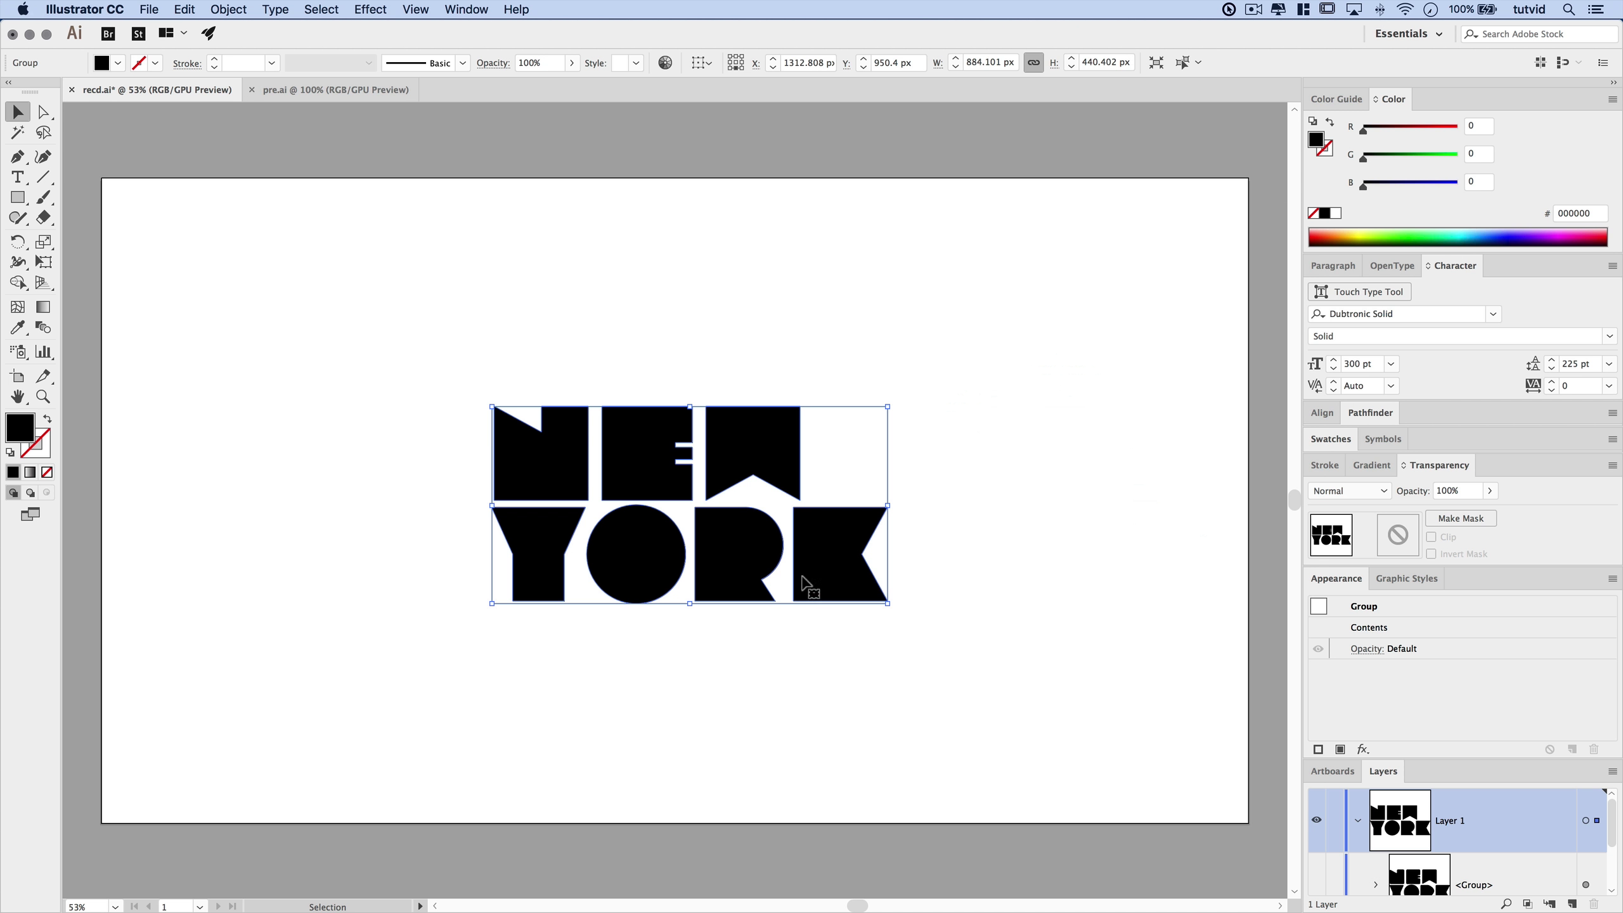
Ungroup the visible lettering, delete every letter except the R, and collapse the Transparency options
{"action": "right_click", "coordinate": [718, 451]}
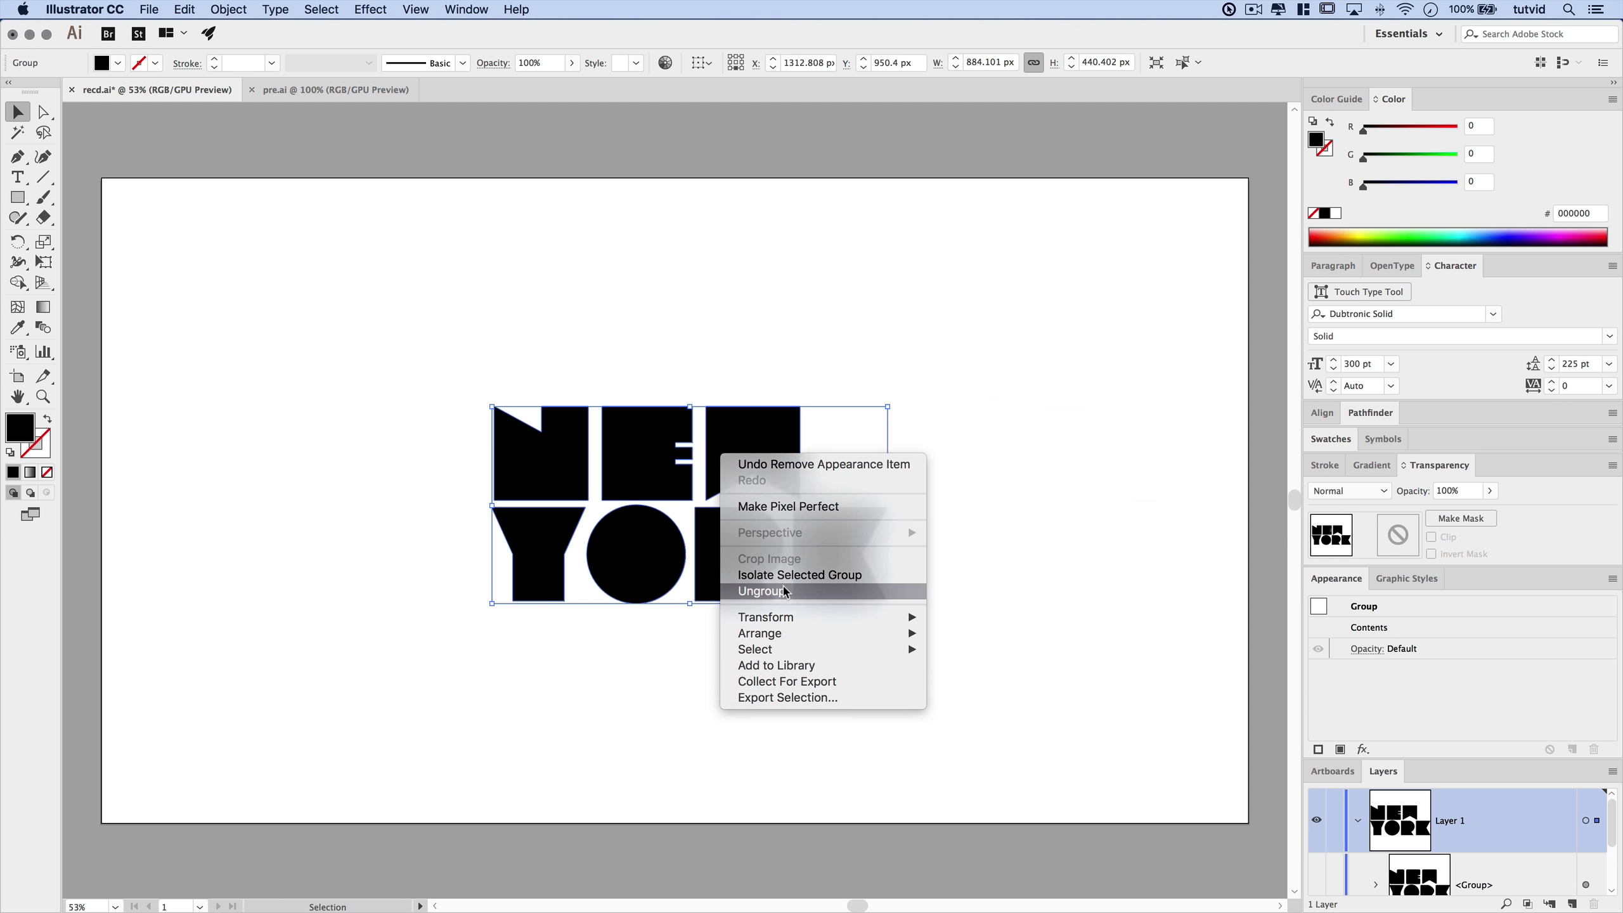
{"action": "left_click", "coordinate": [762, 590]}
{"action": "left_click", "coordinate": [656, 671]}
{"action": "left_click", "coordinate": [747, 556]}
{"action": "left_click", "coordinate": [762, 419]}
{"action": "left_click_drag", "start_coordinate": [449, 324], "coordinate": [946, 455]}
{"action": "key", "text": "Delete"}
{"action": "left_click_drag", "start_coordinate": [424, 429], "coordinate": [690, 624]}
{"action": "key", "text": "Delete"}
{"action": "left_click_drag", "start_coordinate": [829, 380], "coordinate": [970, 662]}
{"action": "key", "text": "Delete"}
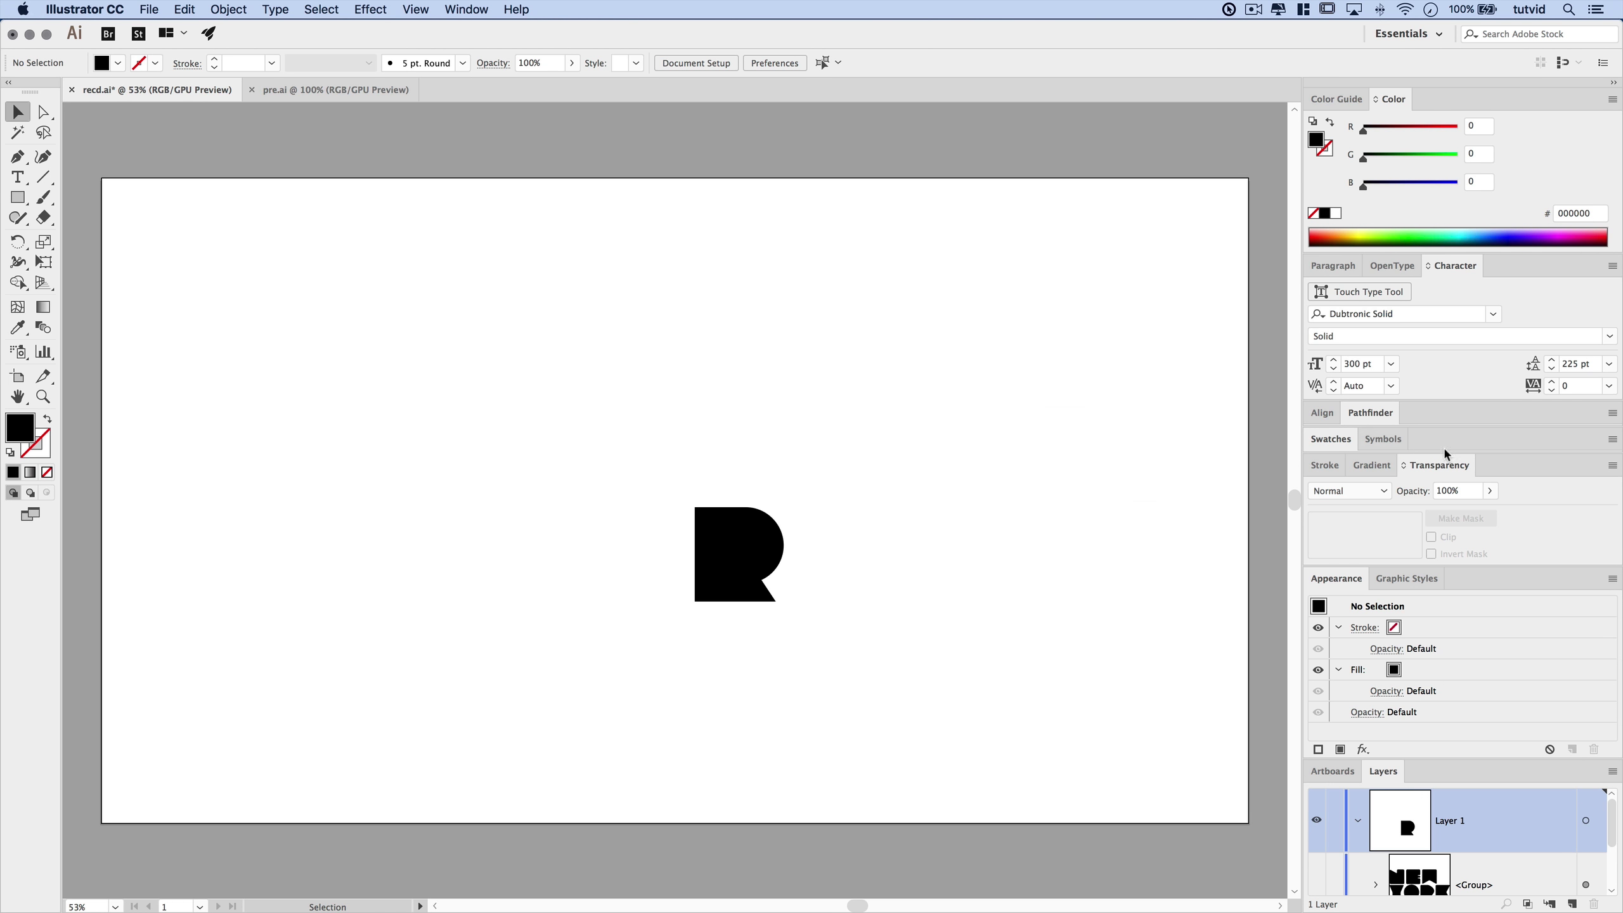
{"action": "left_click", "coordinate": [1434, 470]}
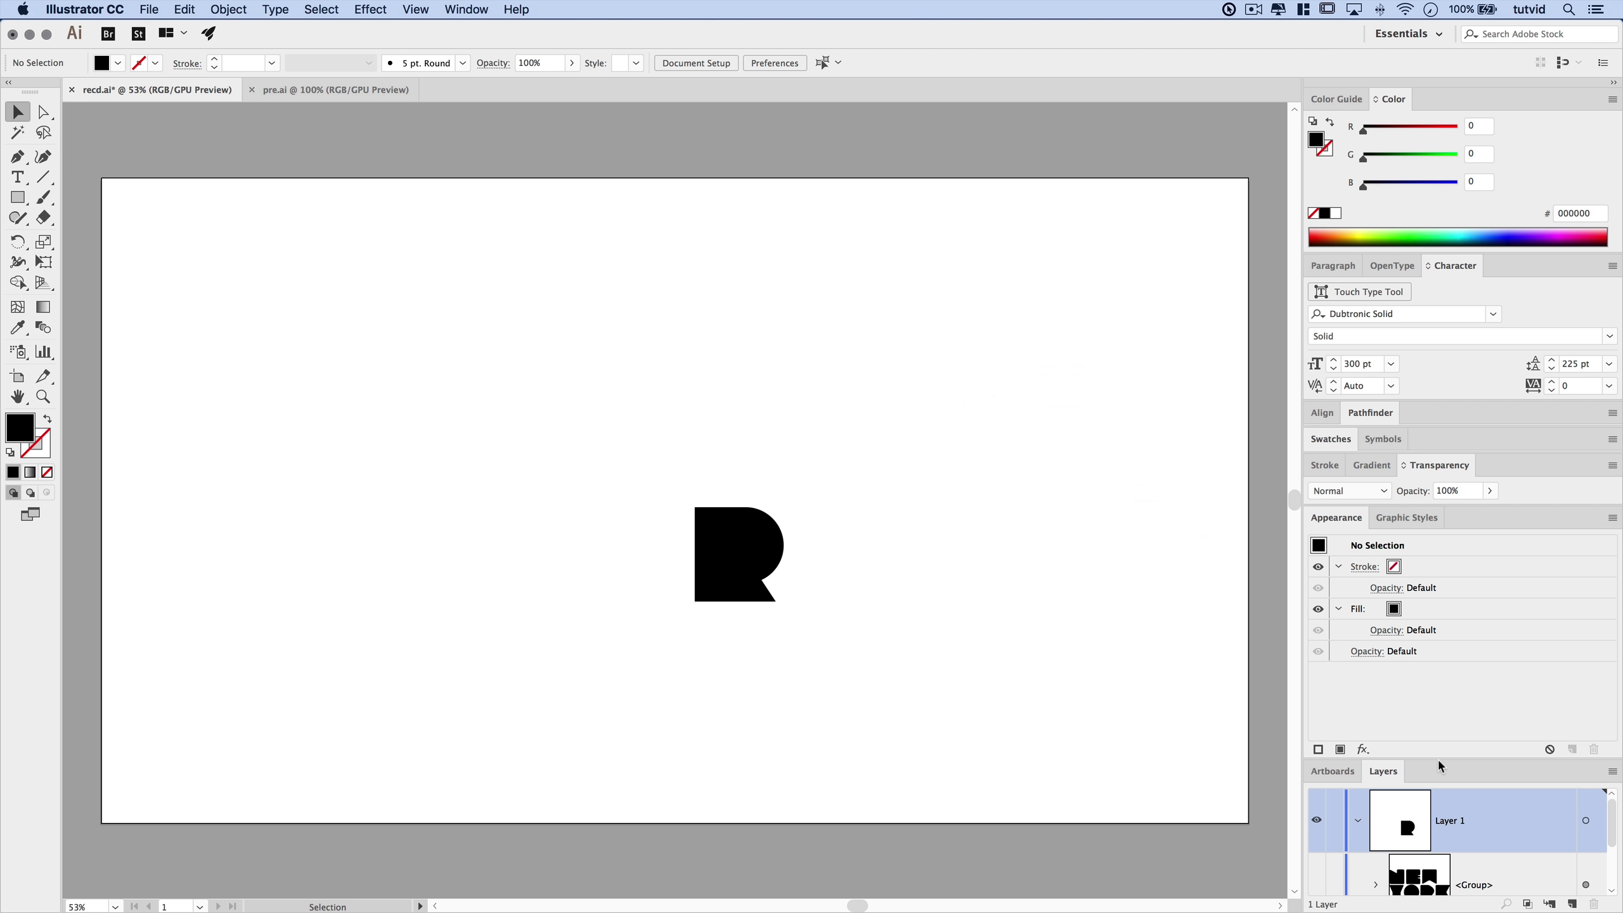
Show the rounded lettering group again, select it on the artboard, and hide the sharp-cornered R compound path
{"action": "left_click_drag", "start_coordinate": [1439, 760], "coordinate": [1441, 662]}
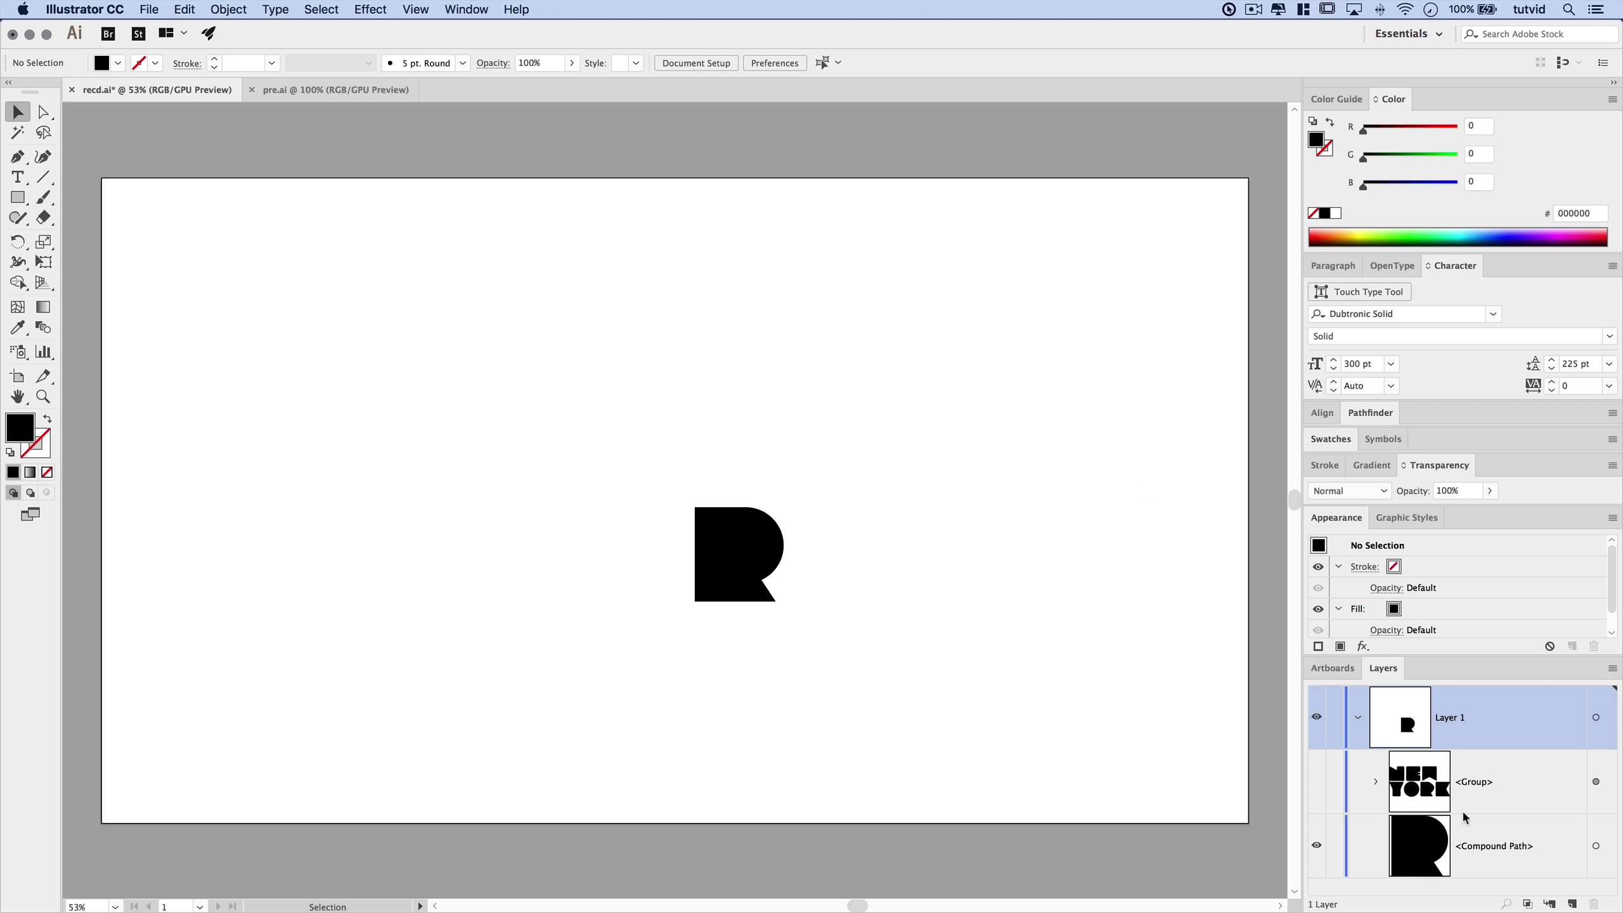
{"action": "left_click", "coordinate": [1316, 781]}
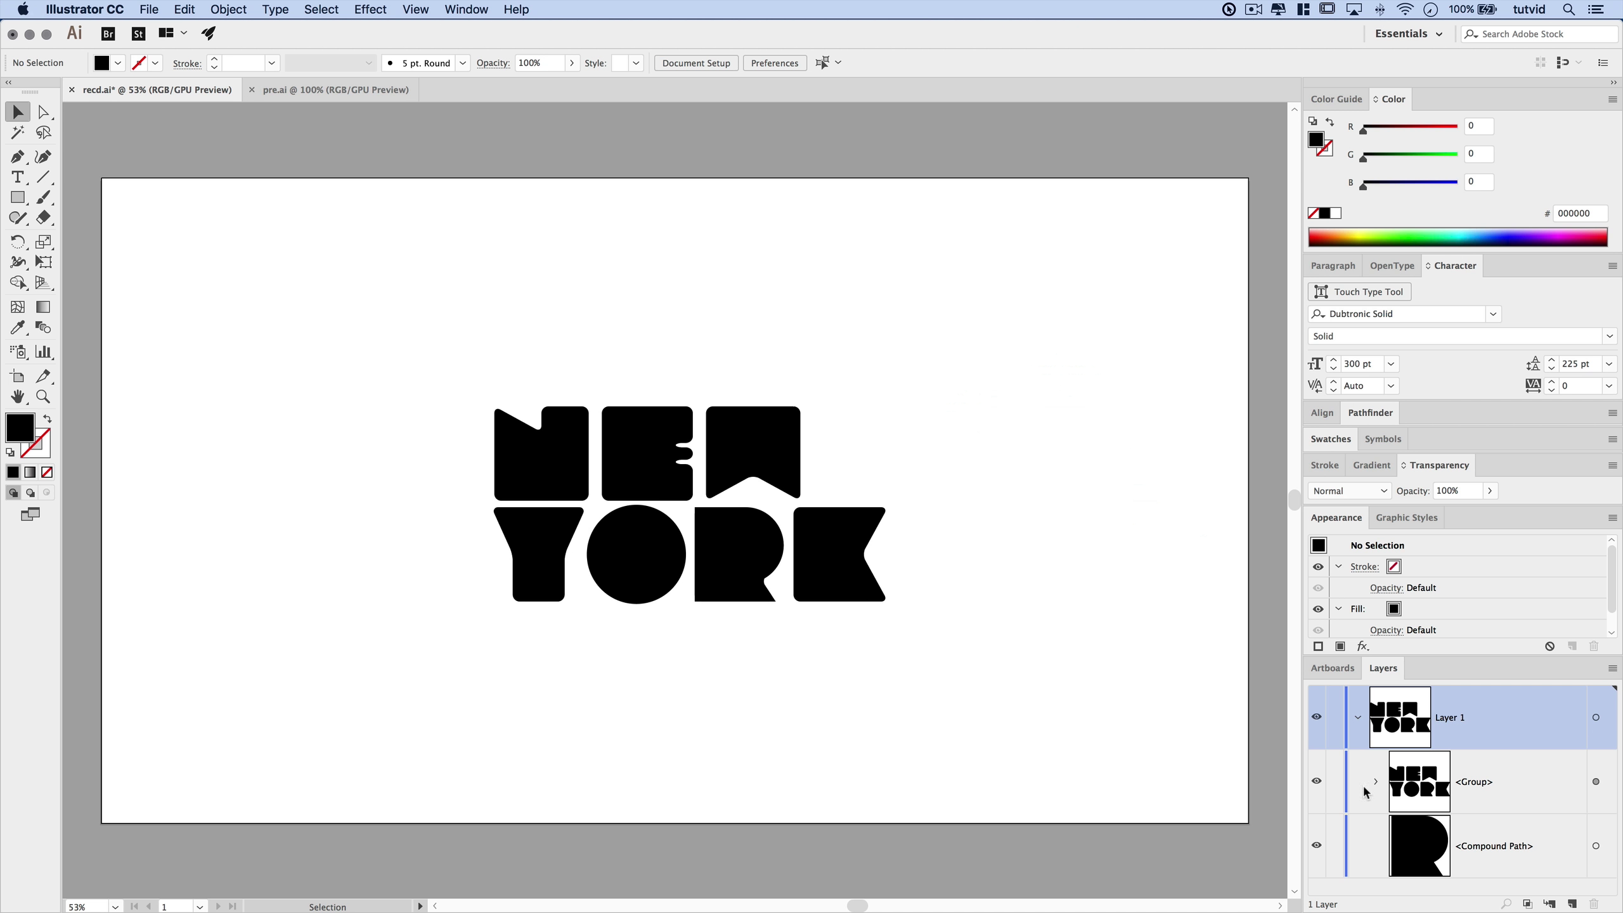
{"action": "left_click", "coordinate": [754, 478]}
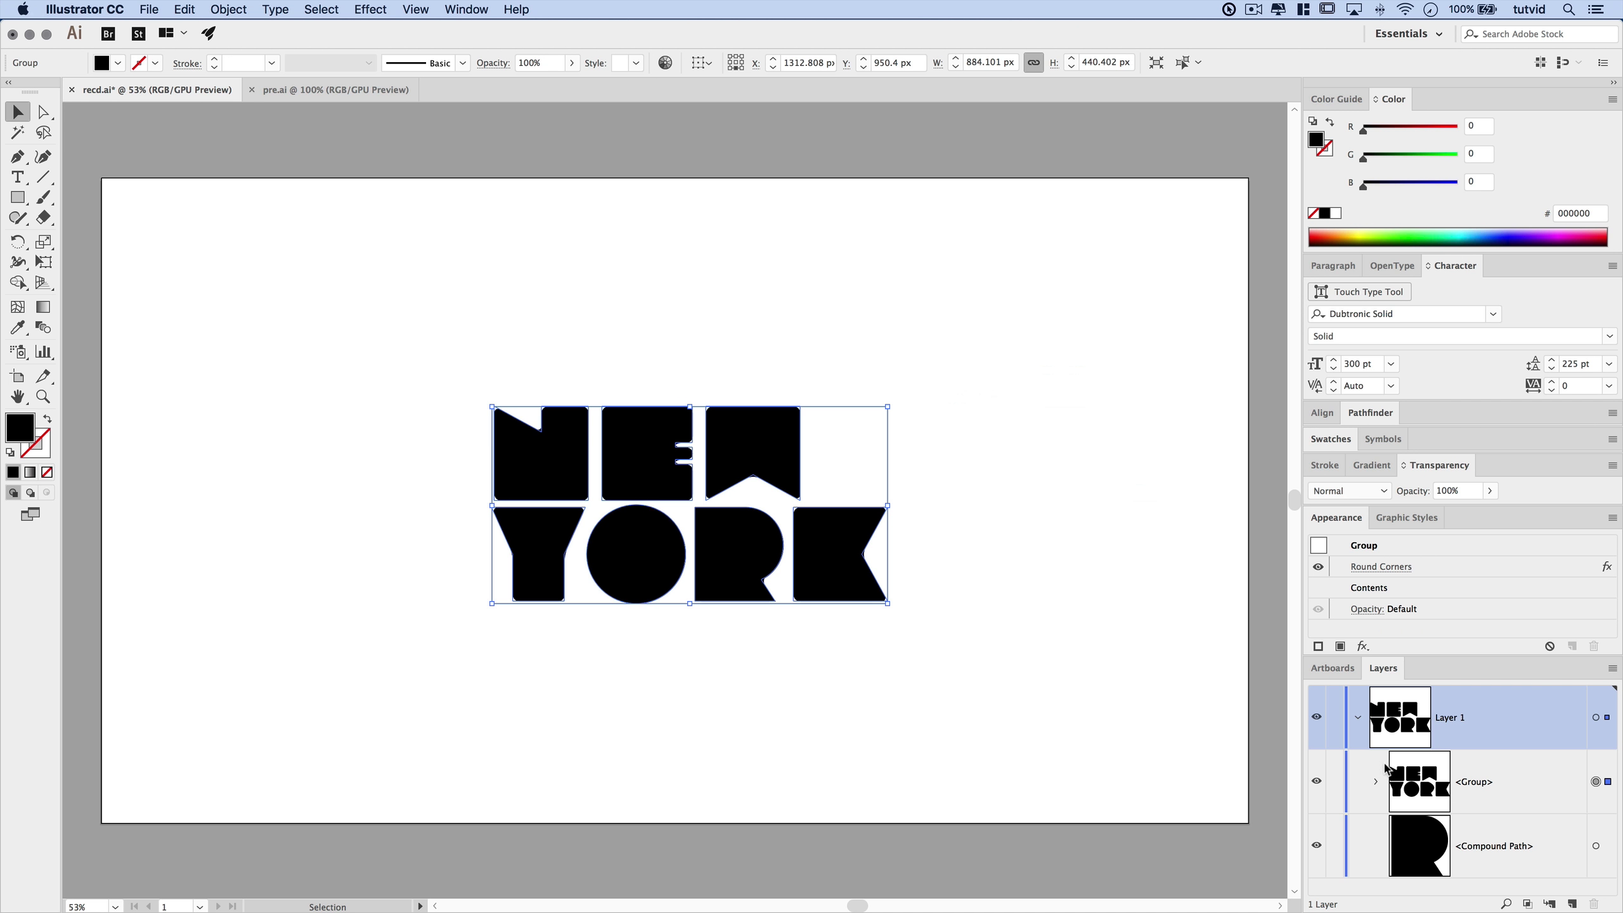
{"action": "left_click", "coordinate": [1315, 849]}
Expand the appearance of the rounded lettering group and ungroup it into individual letters
{"action": "left_click", "coordinate": [229, 9]}
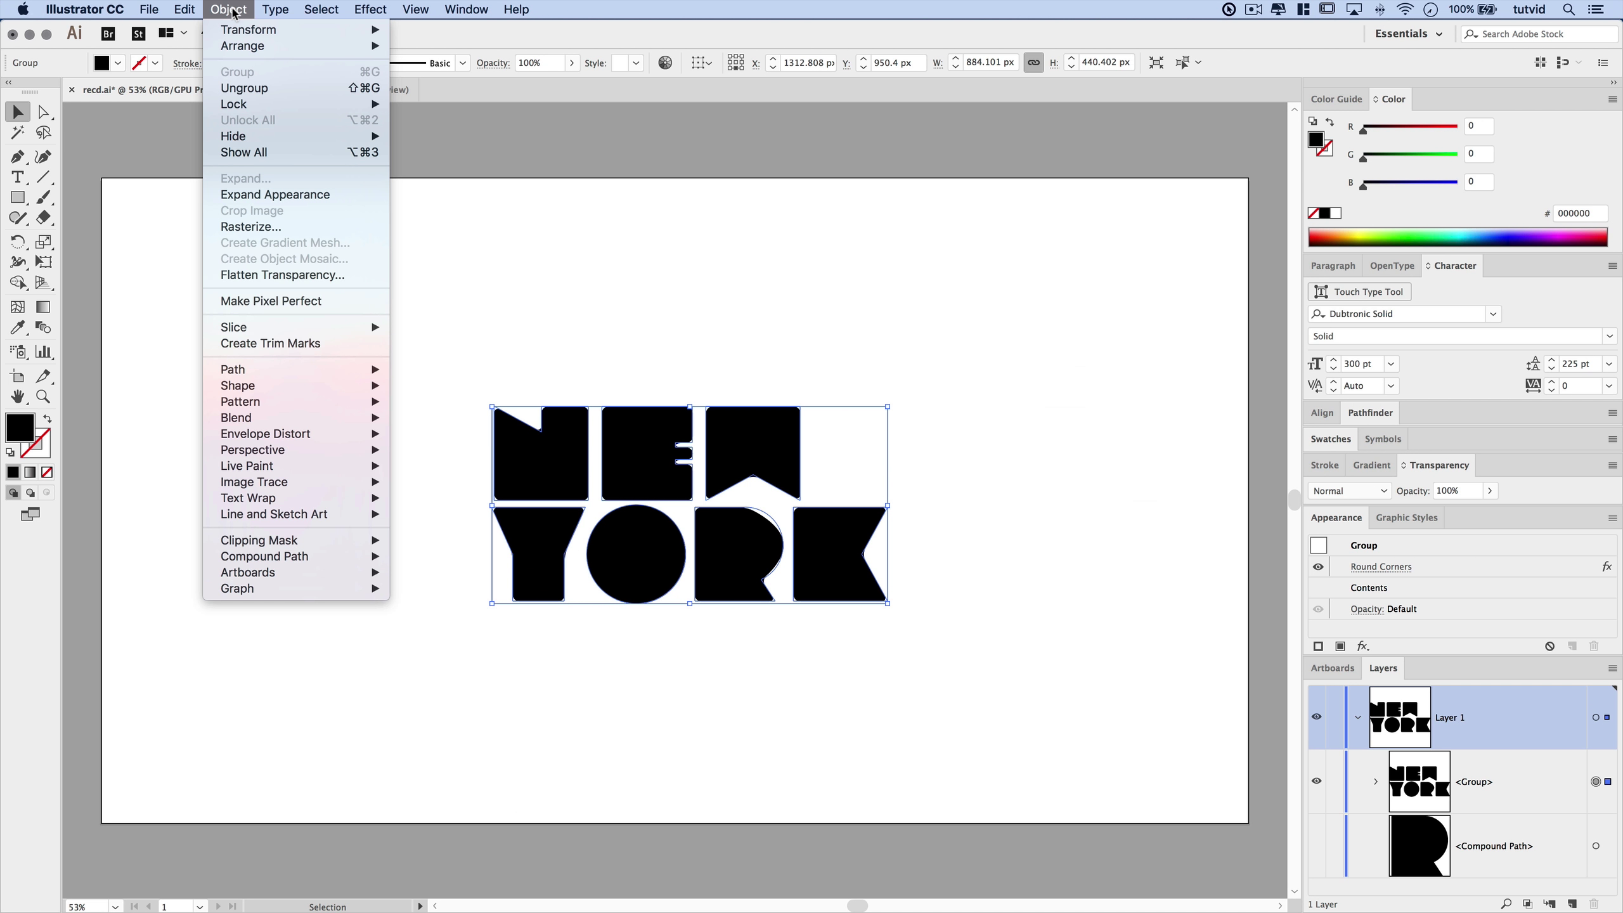
{"action": "left_click", "coordinate": [268, 196]}
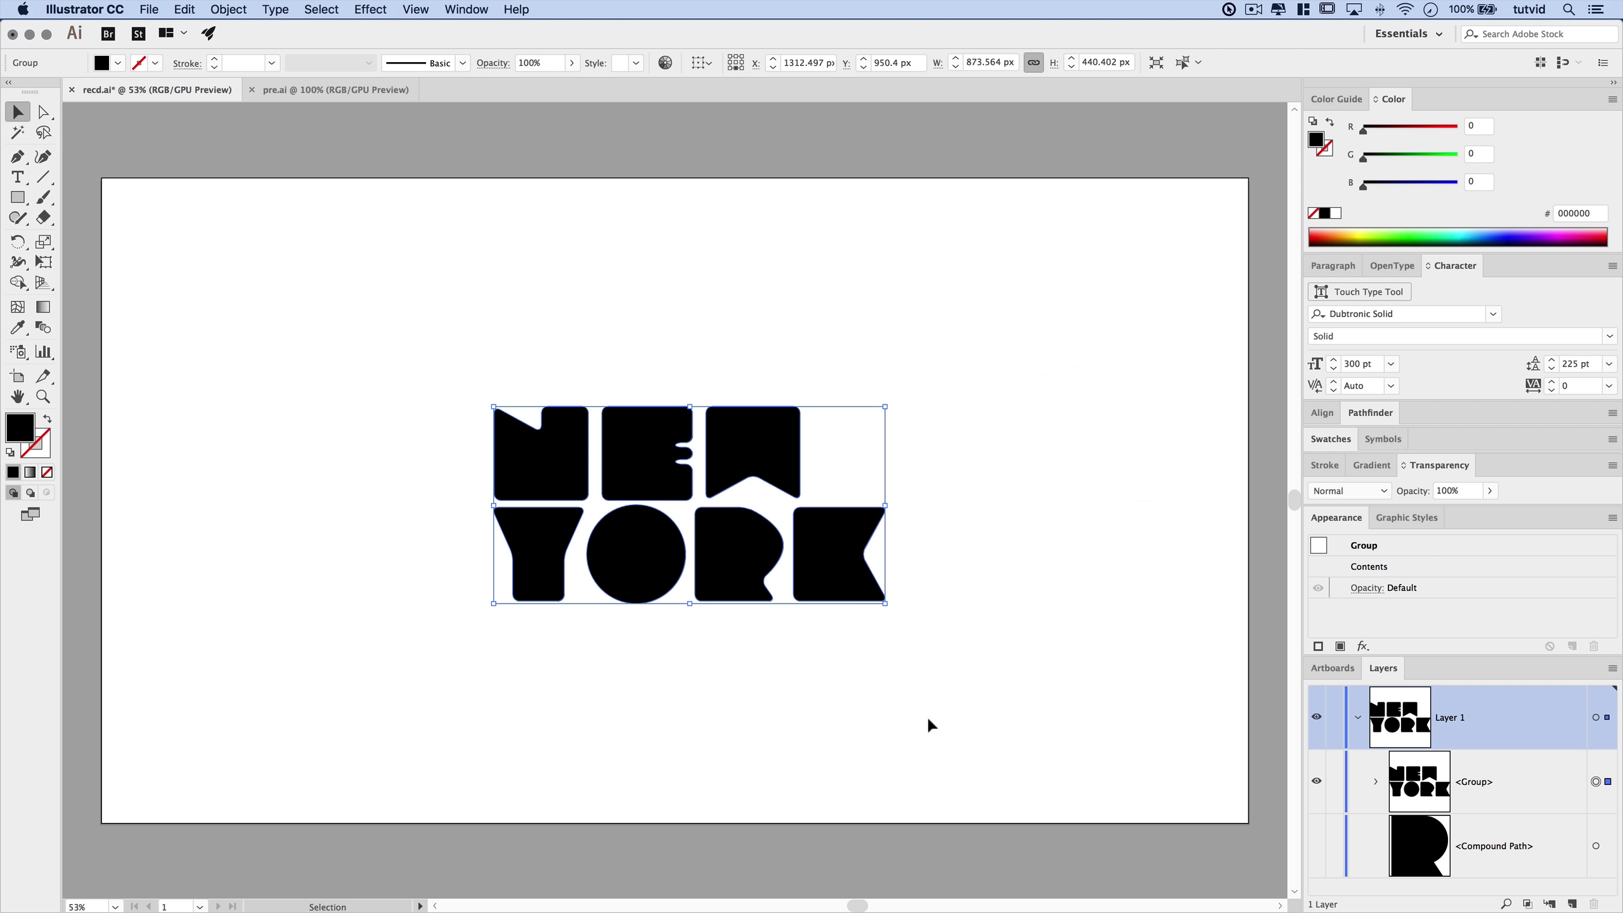
{"action": "right_click", "coordinate": [653, 448]}
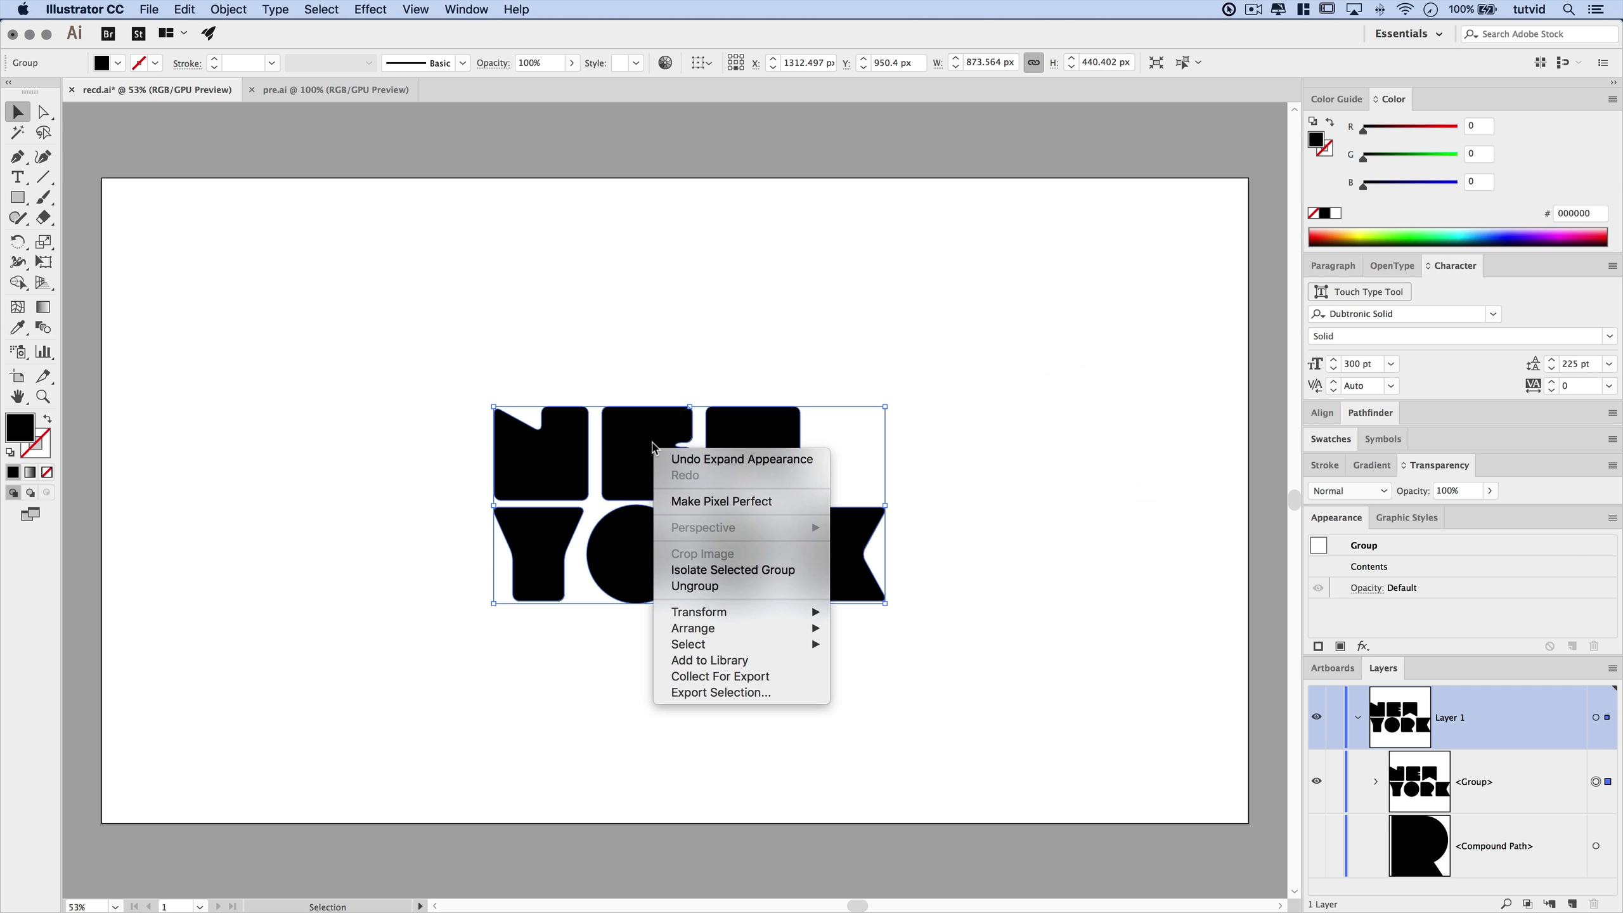
{"action": "left_click", "coordinate": [695, 587]}
Show the sharp-cornered R compound path again and select only the two overlapping R shapes
{"action": "scroll", "coordinate": [1470, 802], "scroll_direction": "down", "scroll_amount": 3}
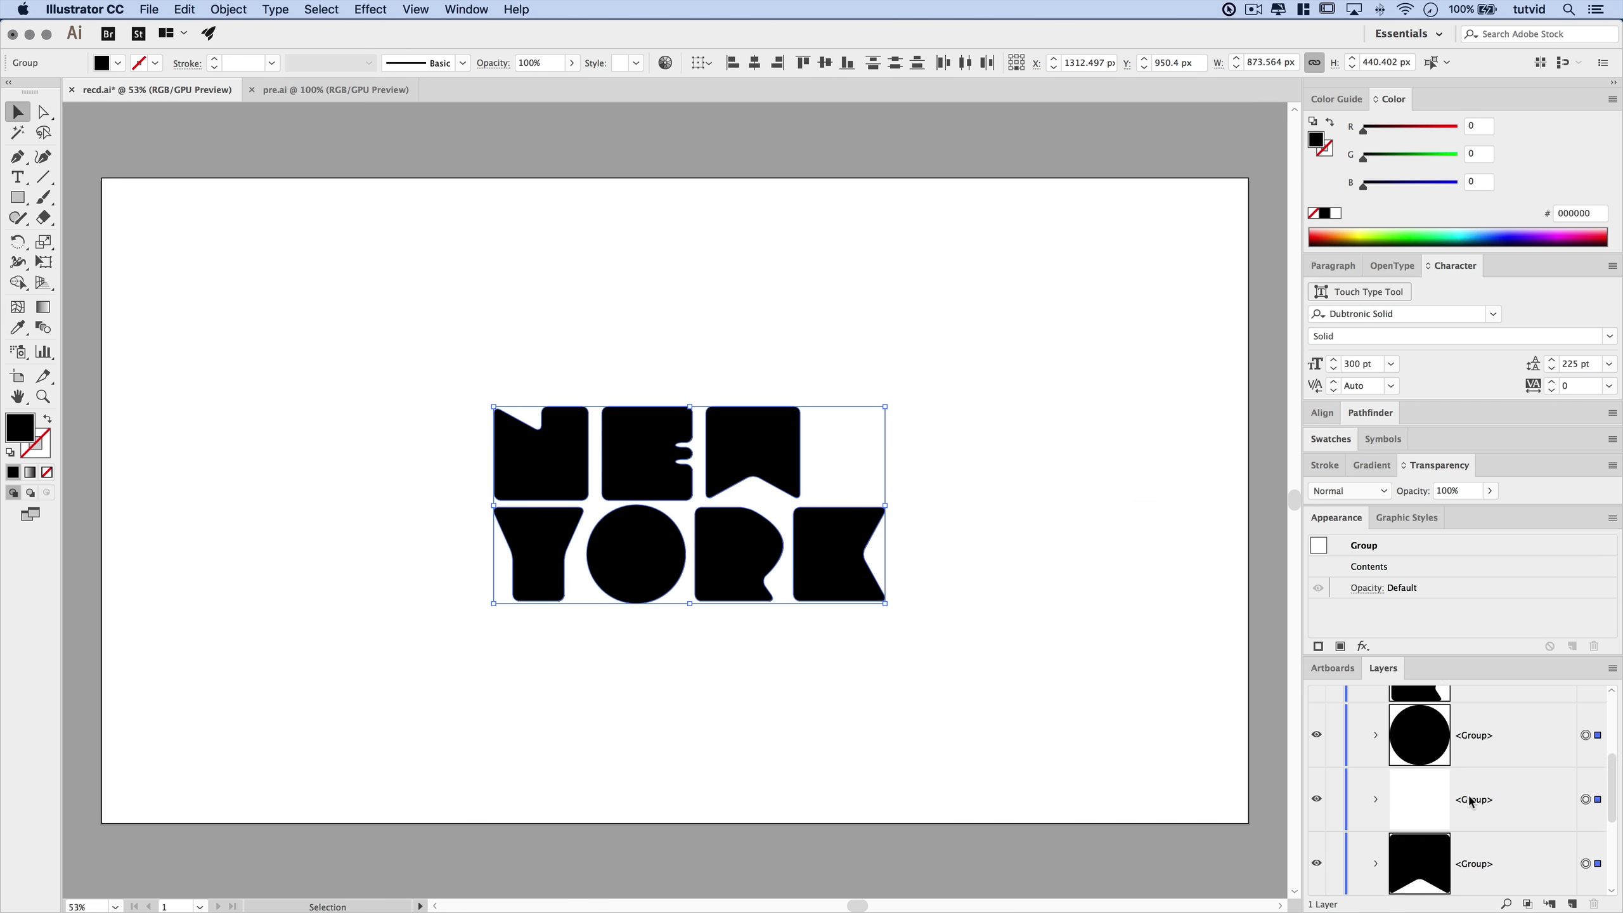
{"action": "scroll", "coordinate": [1471, 802], "scroll_direction": "up", "scroll_amount": 3}
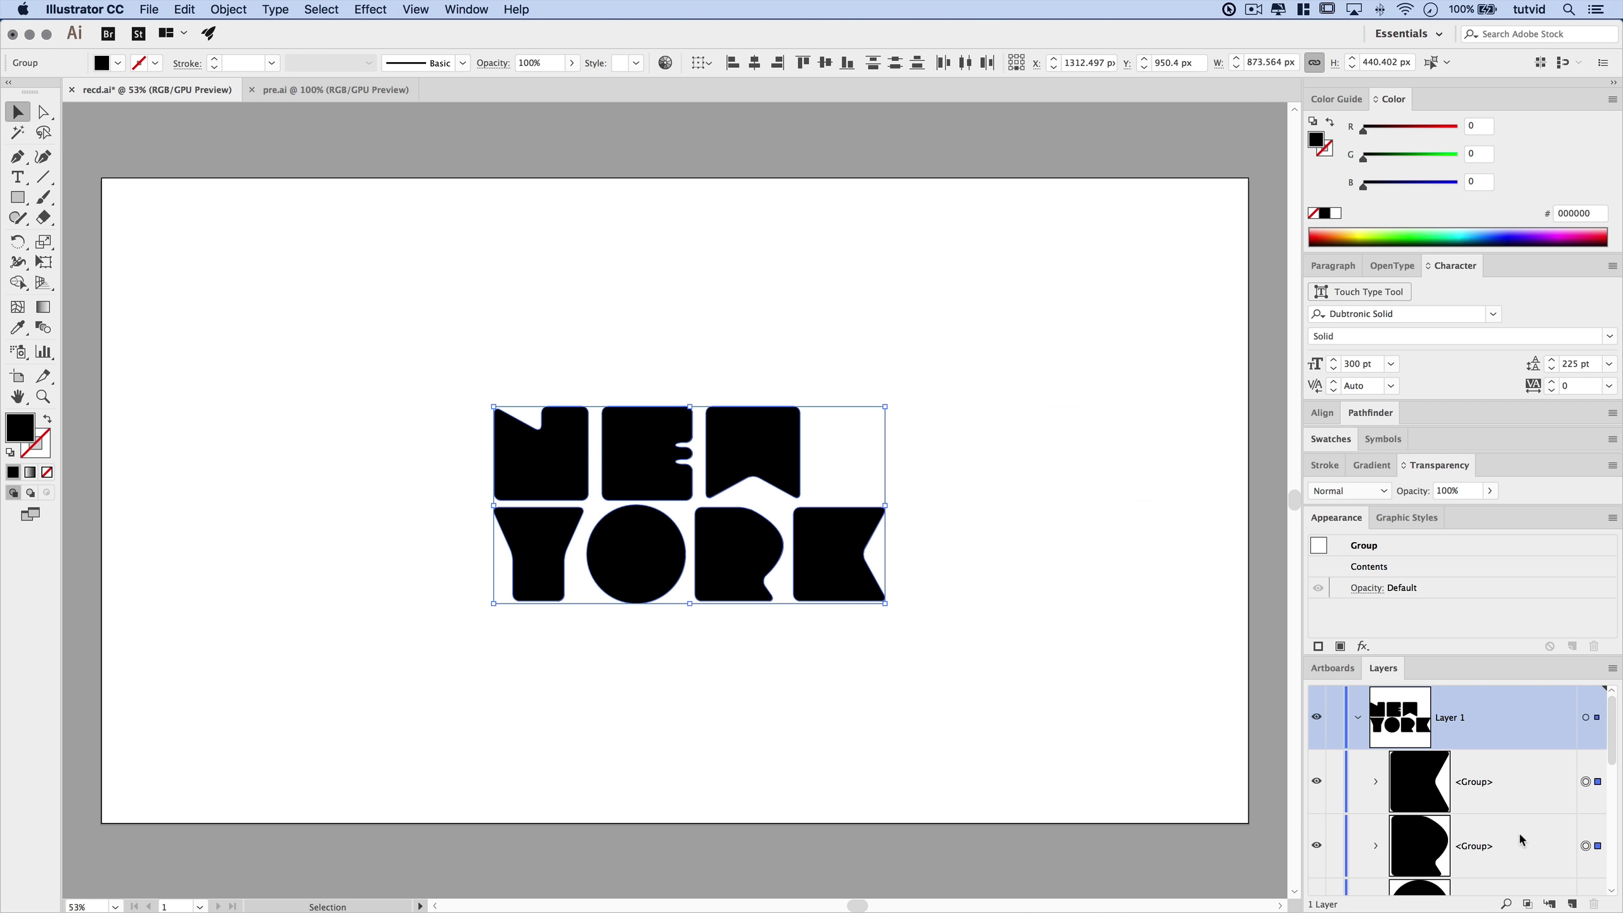
{"action": "scroll", "coordinate": [1519, 832], "scroll_direction": "down", "scroll_amount": 3}
{"action": "left_click", "coordinate": [1433, 714]}
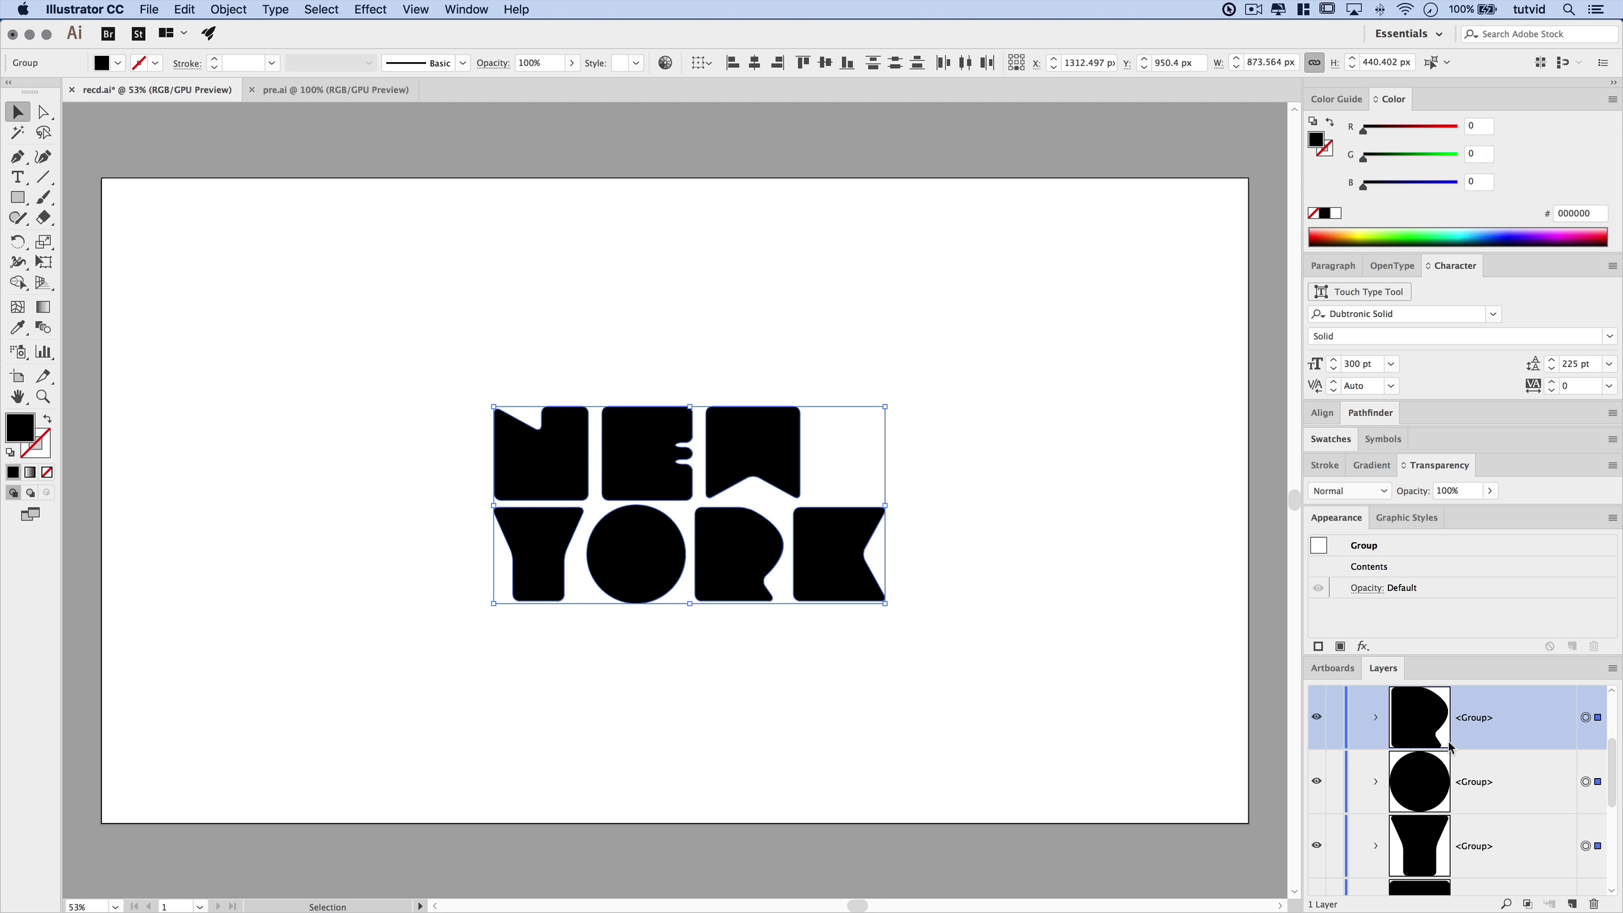
{"action": "scroll", "coordinate": [1448, 804], "scroll_direction": "down", "scroll_amount": 5}
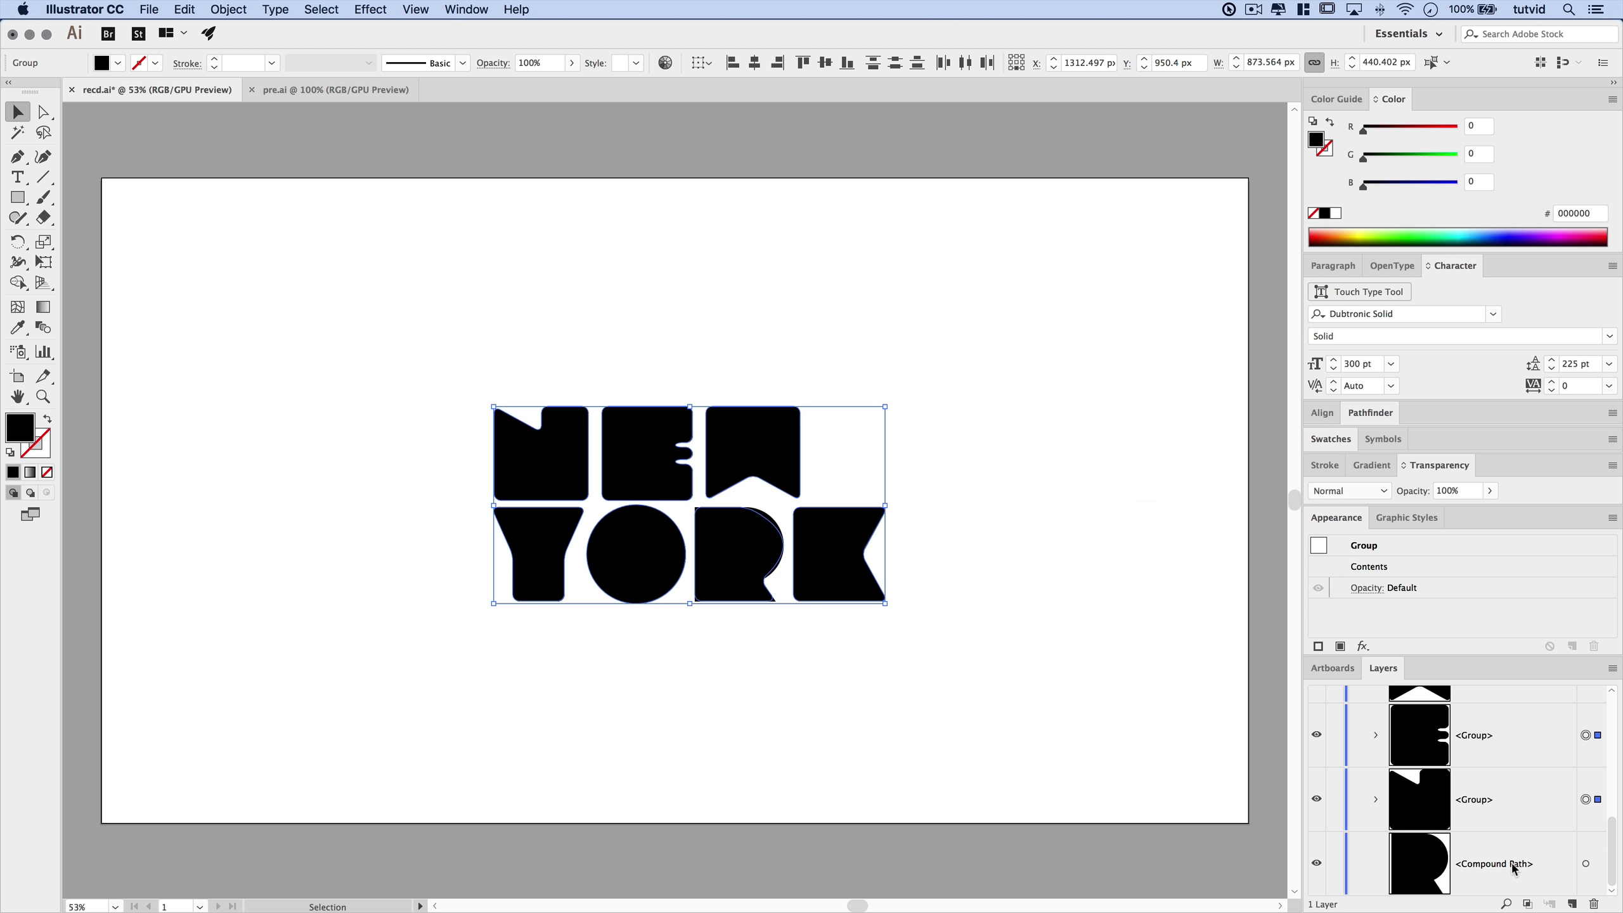
{"action": "left_click", "coordinate": [748, 642]}
{"action": "left_click_drag", "start_coordinate": [721, 650], "coordinate": [780, 508]}
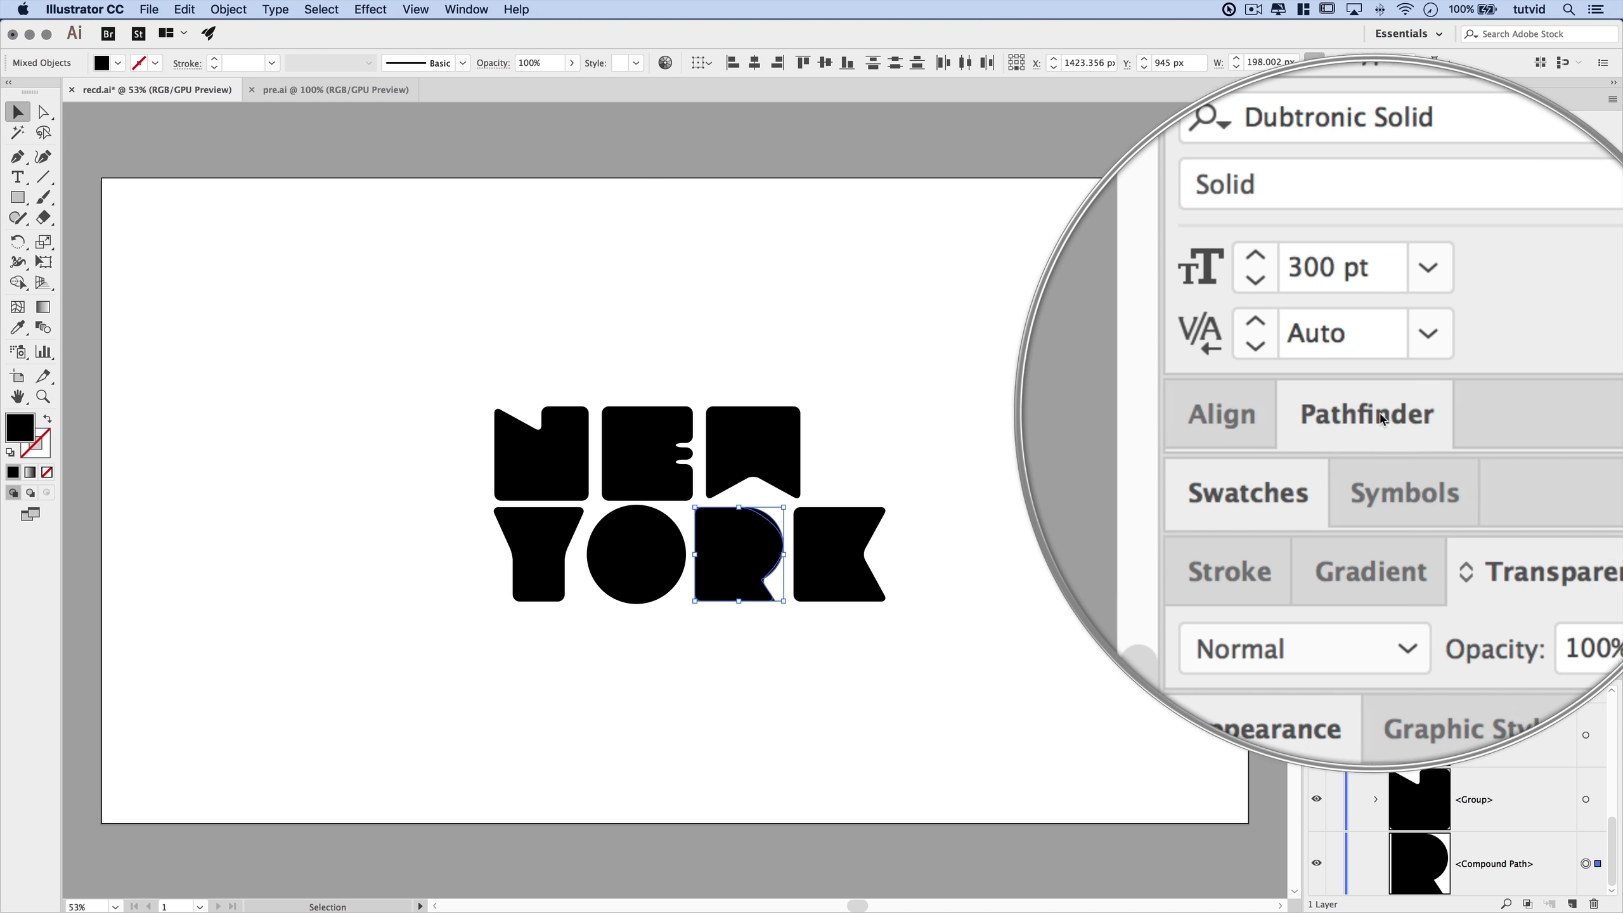
Split the two overlapping R shapes with Pathfinder Divide and ungroup the resulting pieces
{"action": "left_click", "coordinate": [488, 12]}
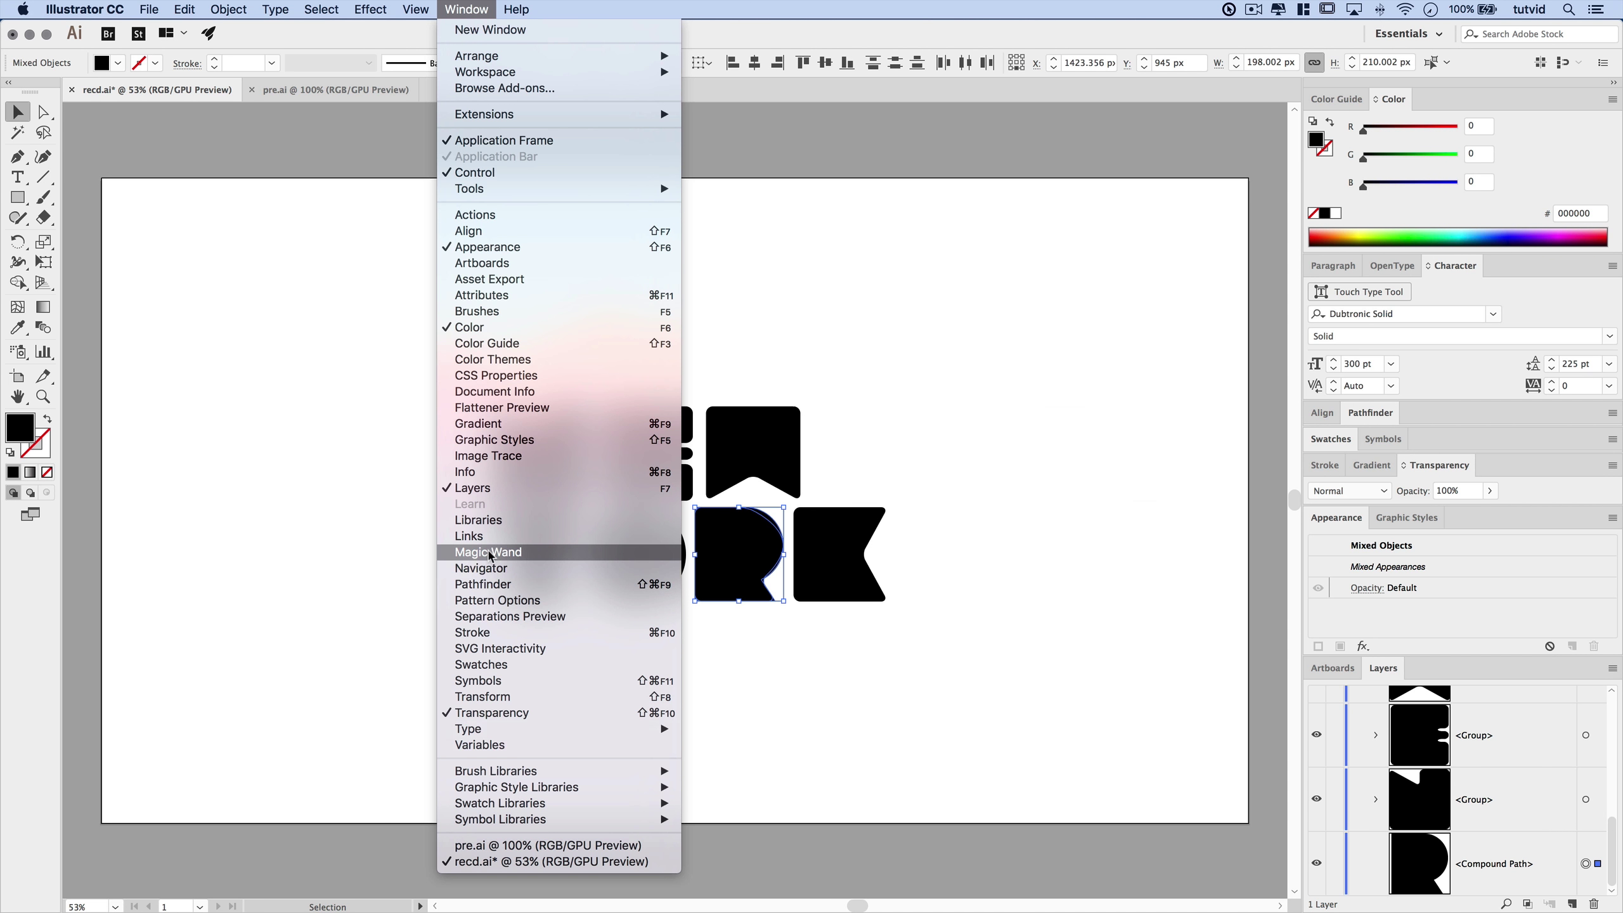
{"action": "left_click", "coordinate": [492, 587]}
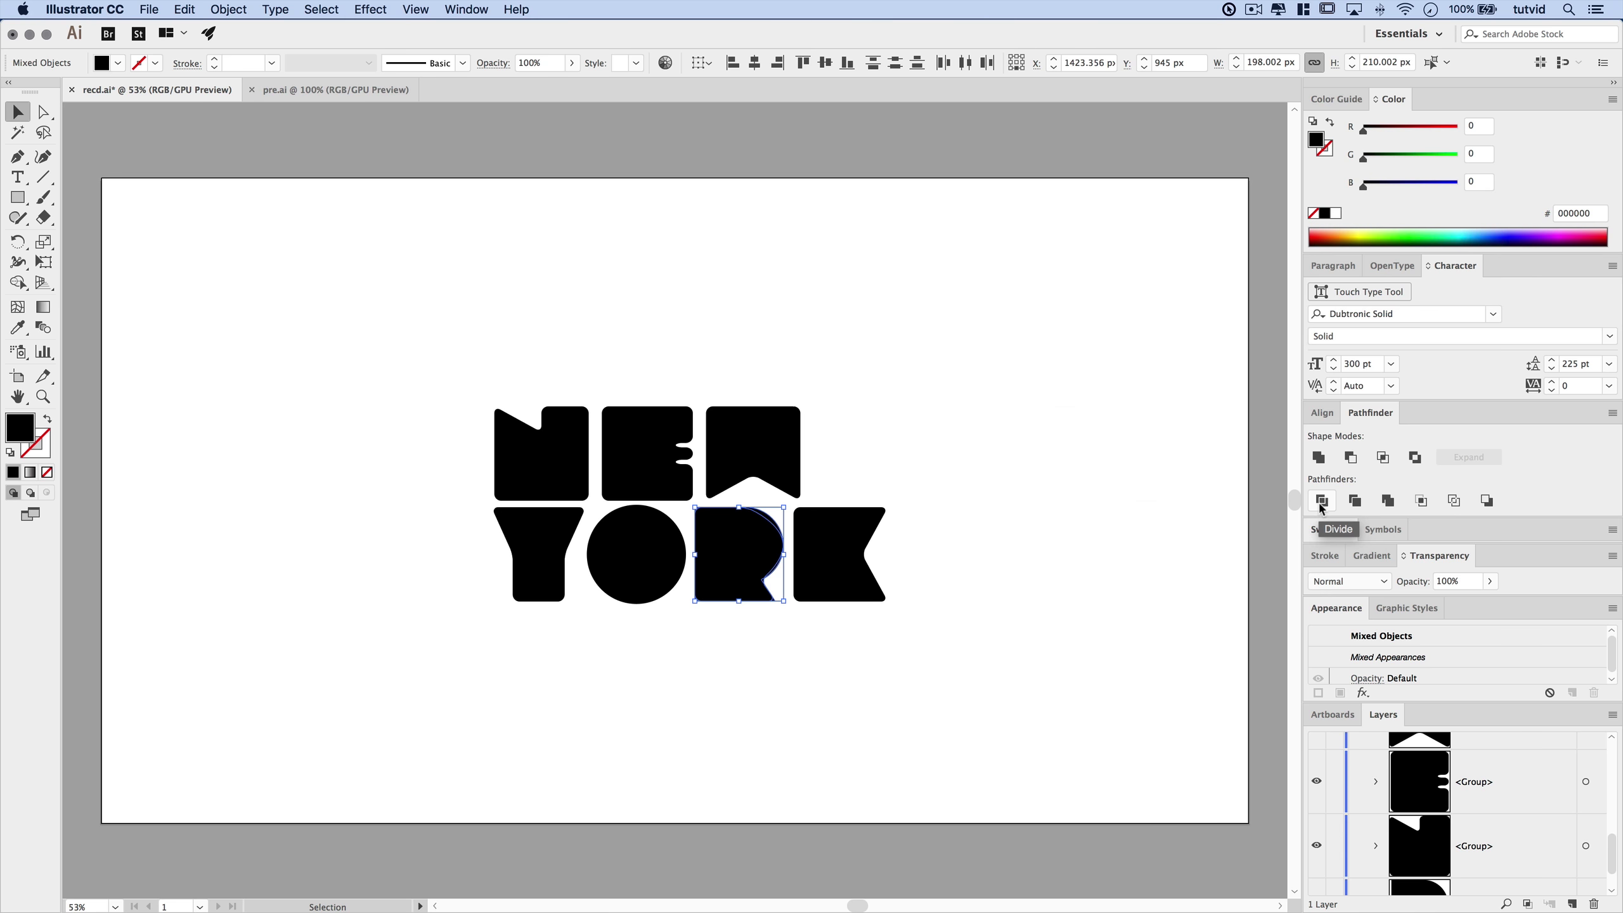
{"action": "left_click", "coordinate": [1317, 500]}
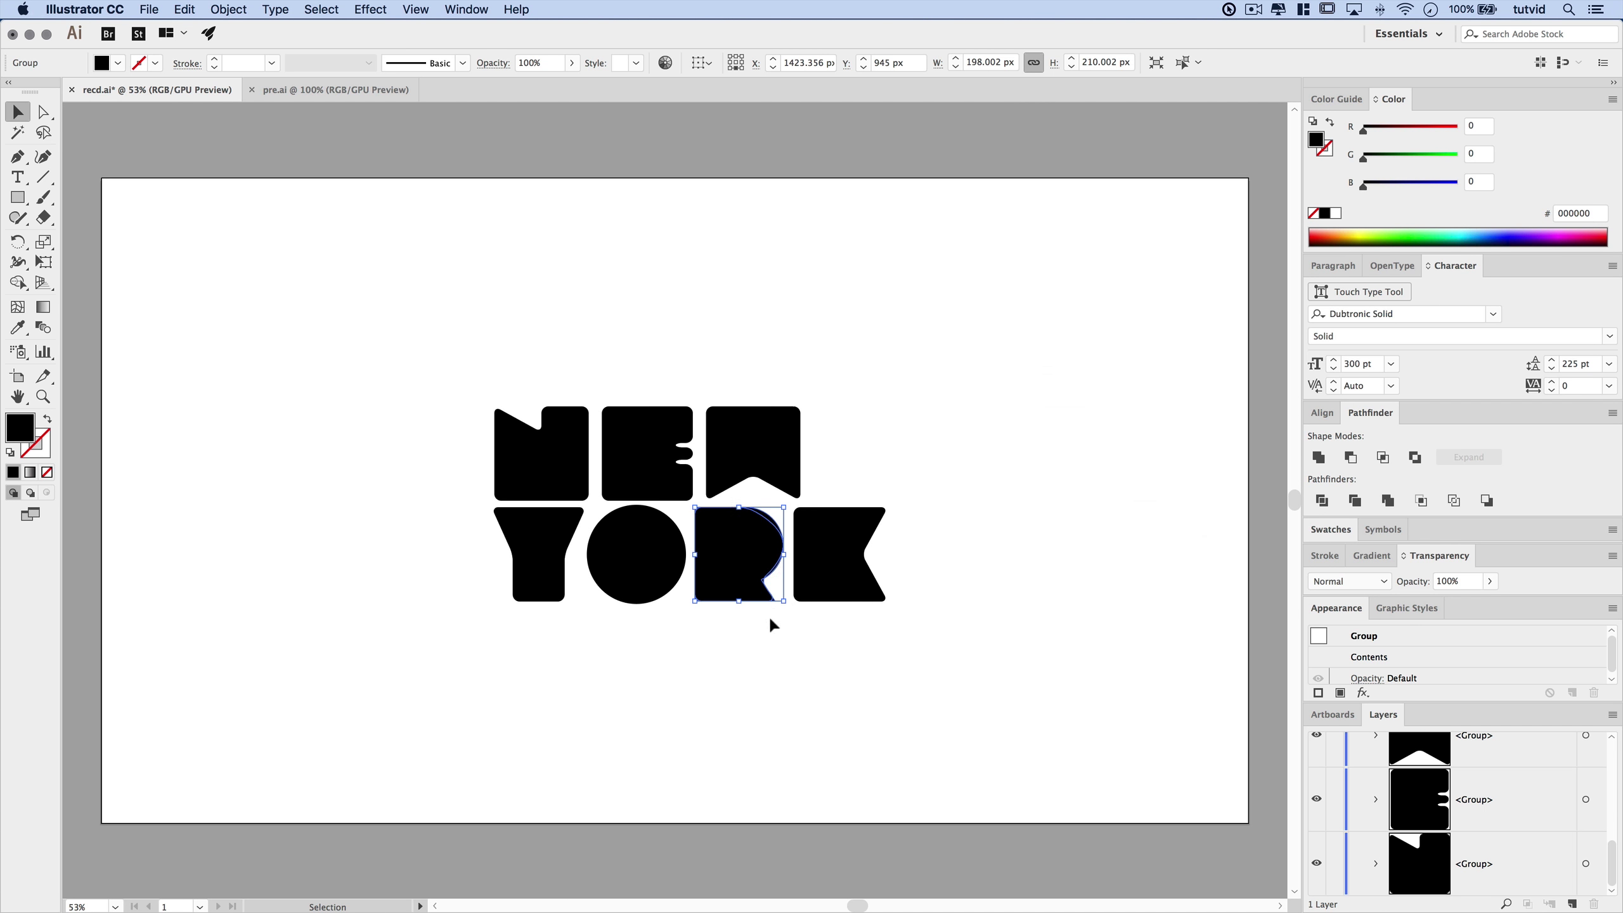
{"action": "left_click", "coordinate": [228, 9]}
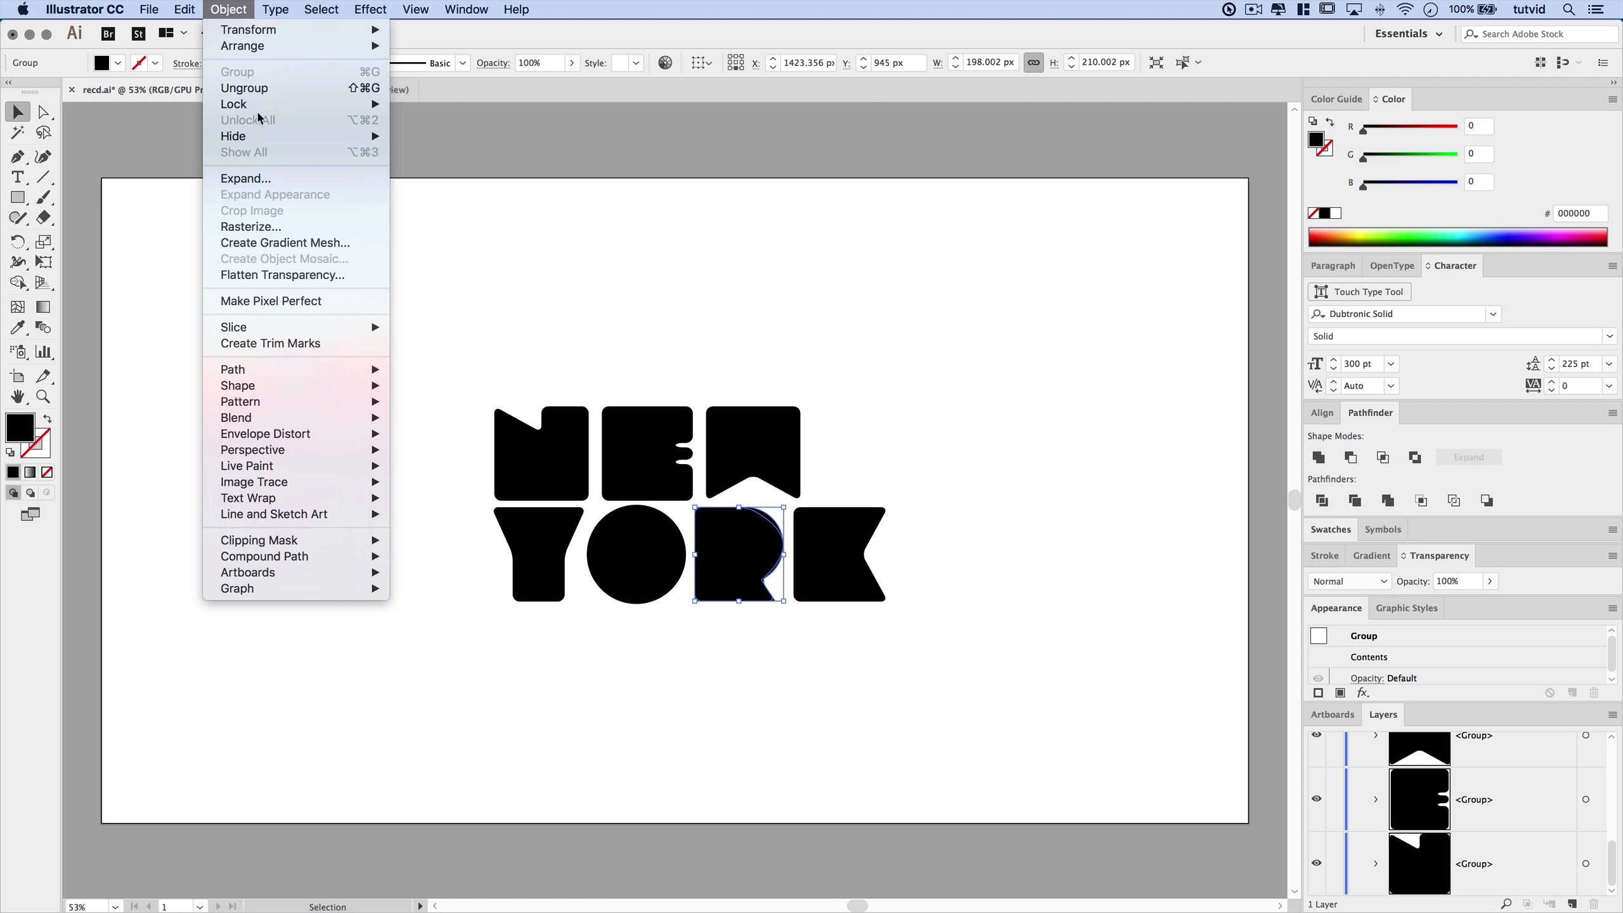
{"action": "left_click", "coordinate": [868, 665]}
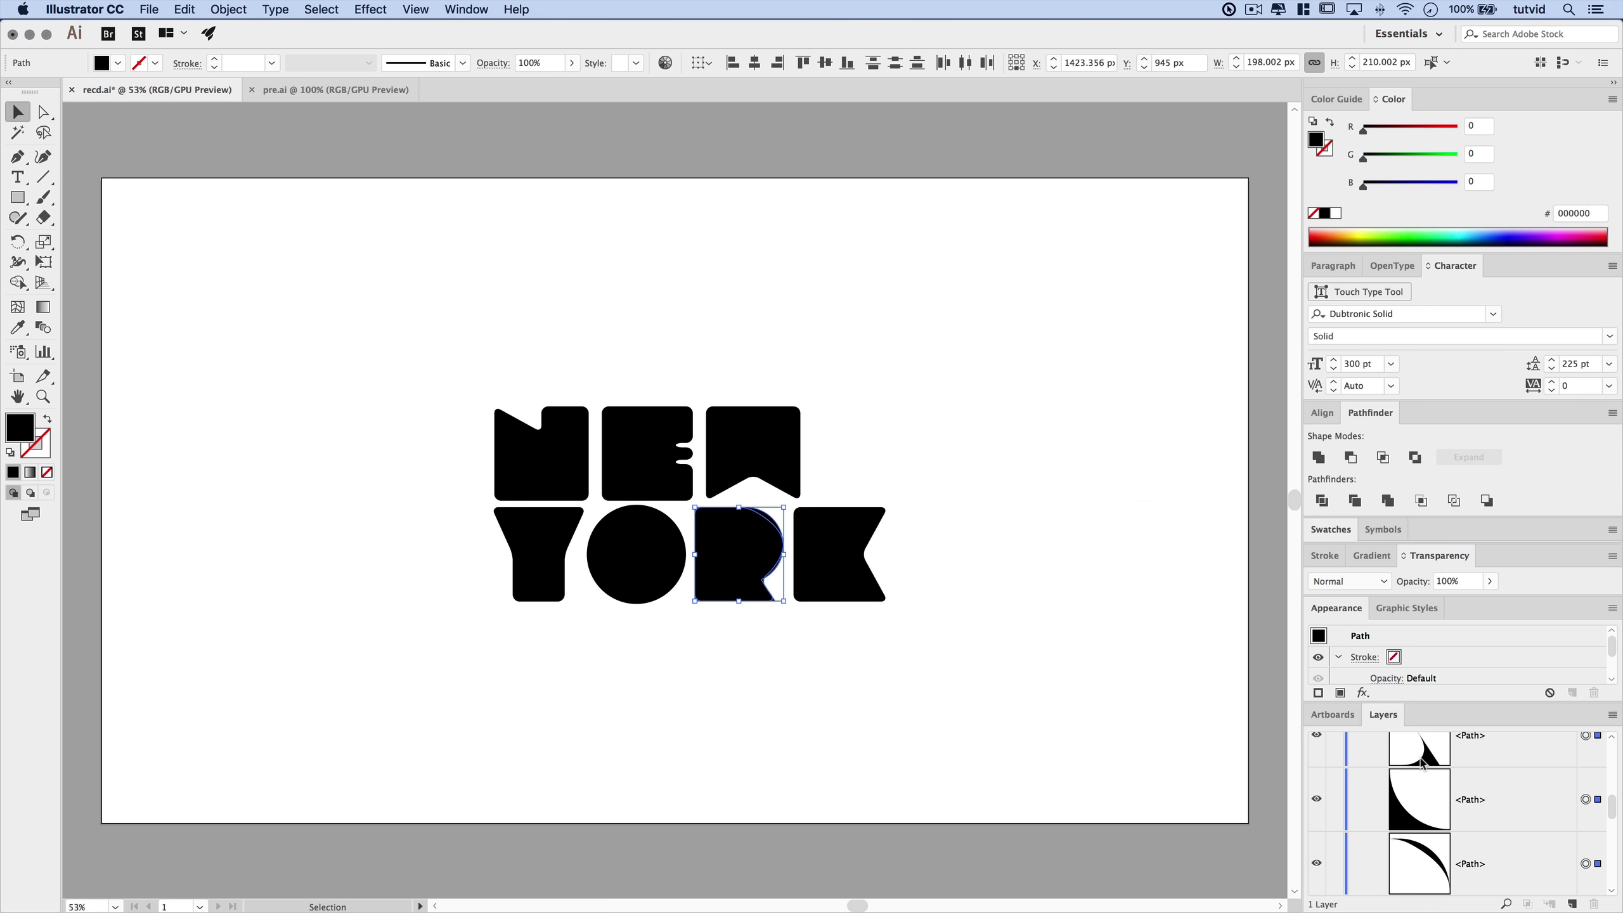
Collapse the Appearance and Pathfinder options to give the list of divided R pieces more room
{"action": "double_click", "coordinate": [1334, 608]}
{"action": "double_click", "coordinate": [1371, 413]}
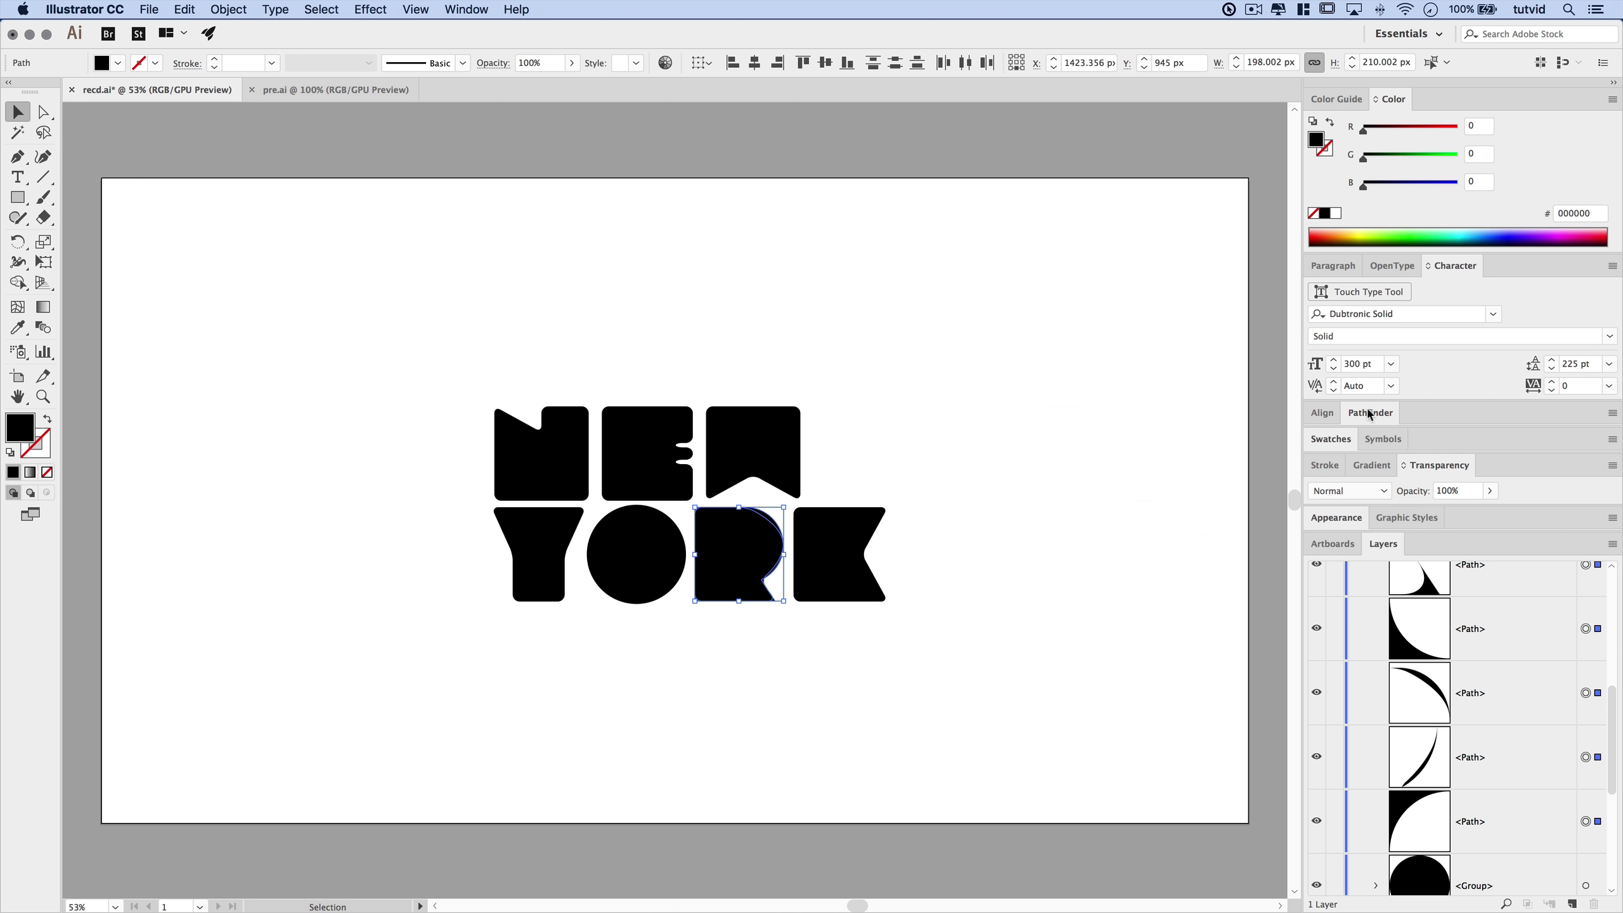
{"action": "scroll", "coordinate": [1441, 701], "scroll_direction": "up", "scroll_amount": 3}
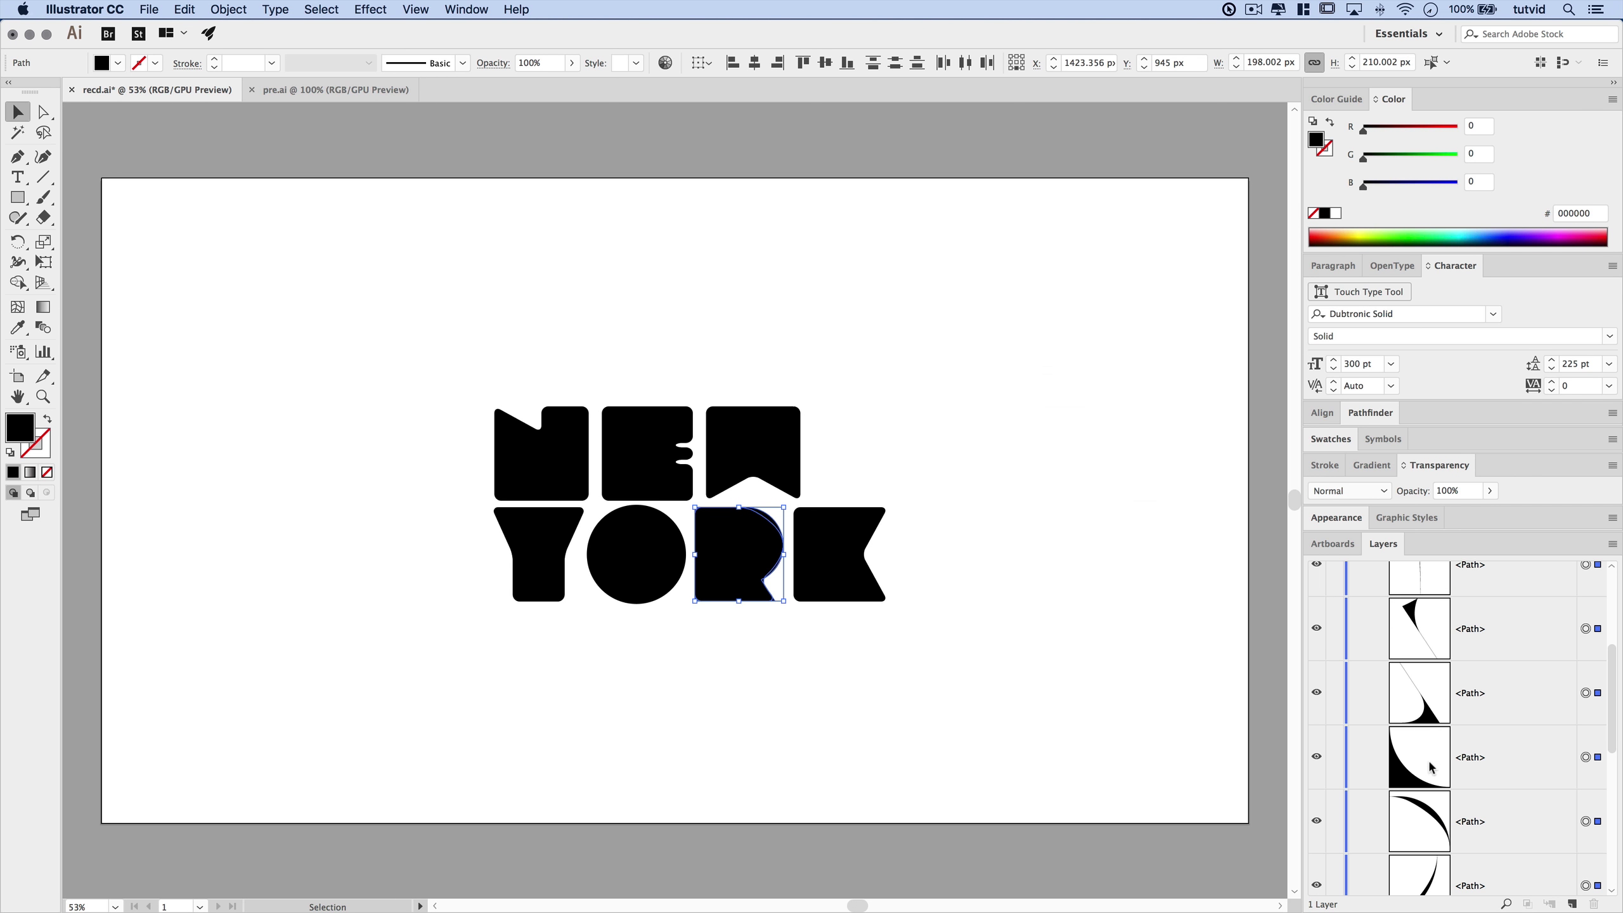
Delete the sharp corner pieces at the R's two left corners and at the tip of its leg
{"action": "left_click", "coordinate": [736, 569], "text": "super"}
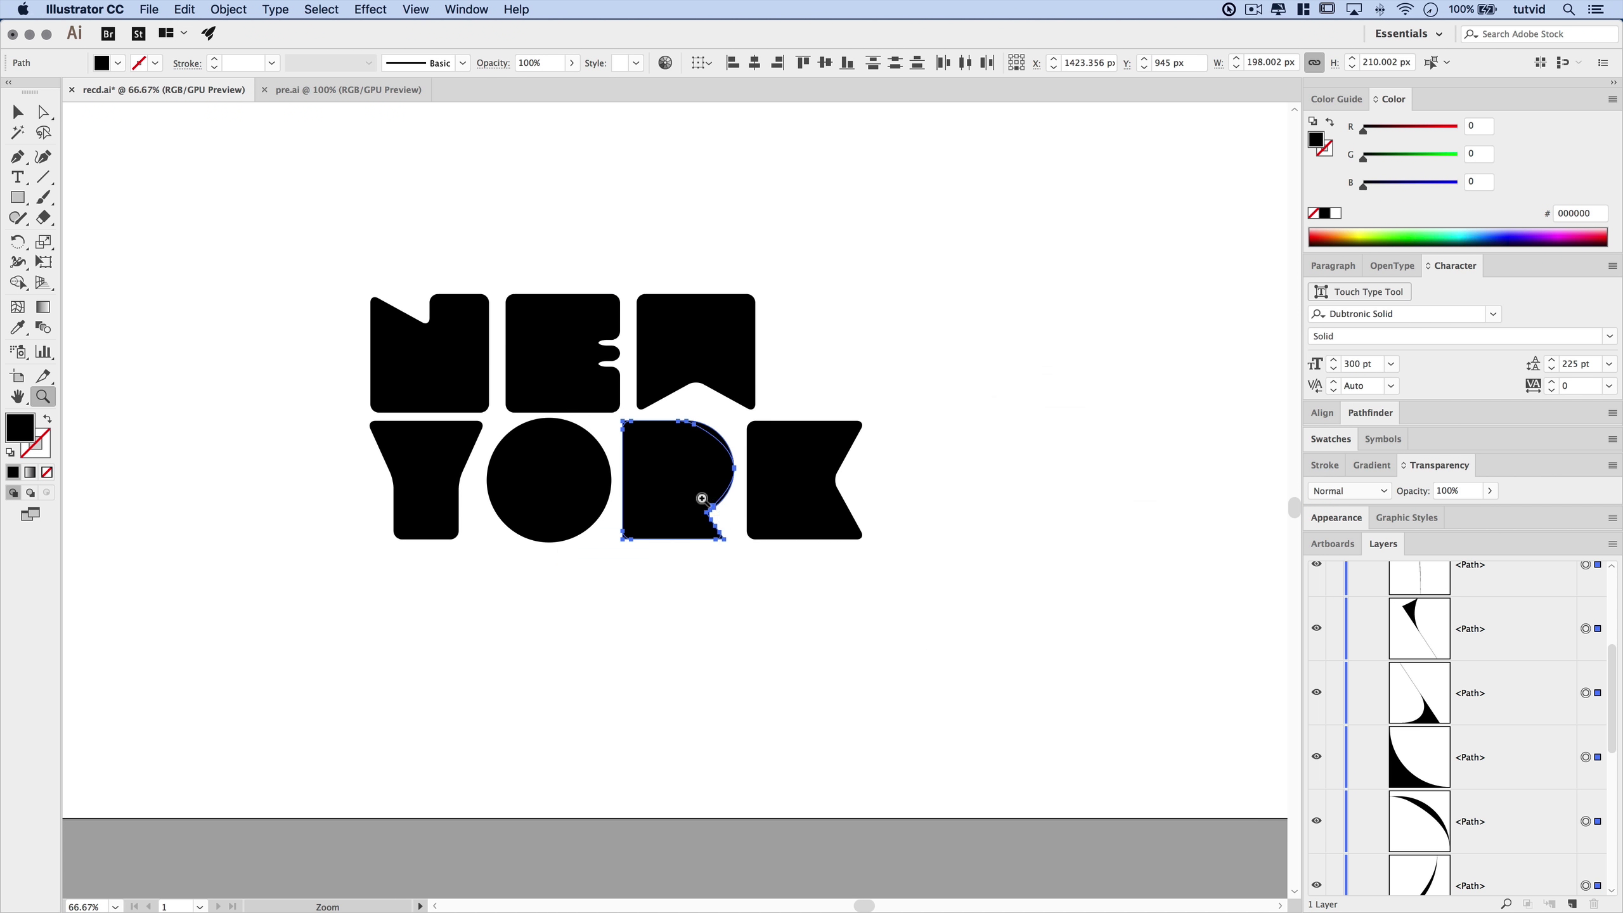
{"action": "left_click", "coordinate": [706, 497], "text": "super"}
{"action": "left_click", "coordinate": [634, 482], "text": "super"}
{"action": "left_click_drag", "start_coordinate": [704, 484], "coordinate": [730, 532]}
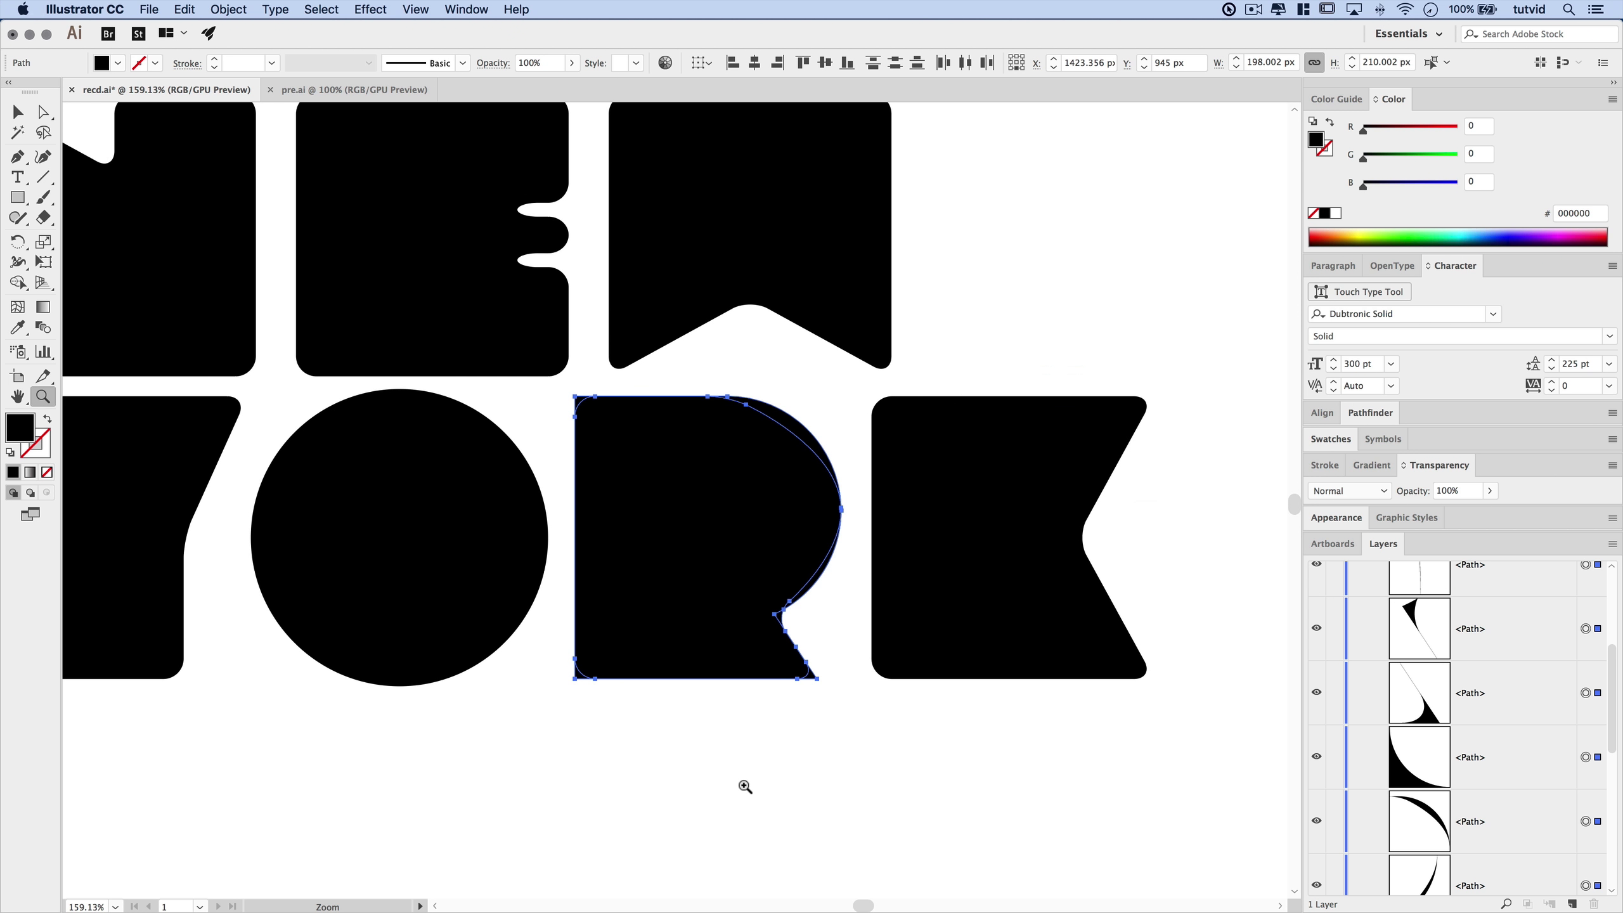
{"action": "left_click", "coordinate": [791, 759]}
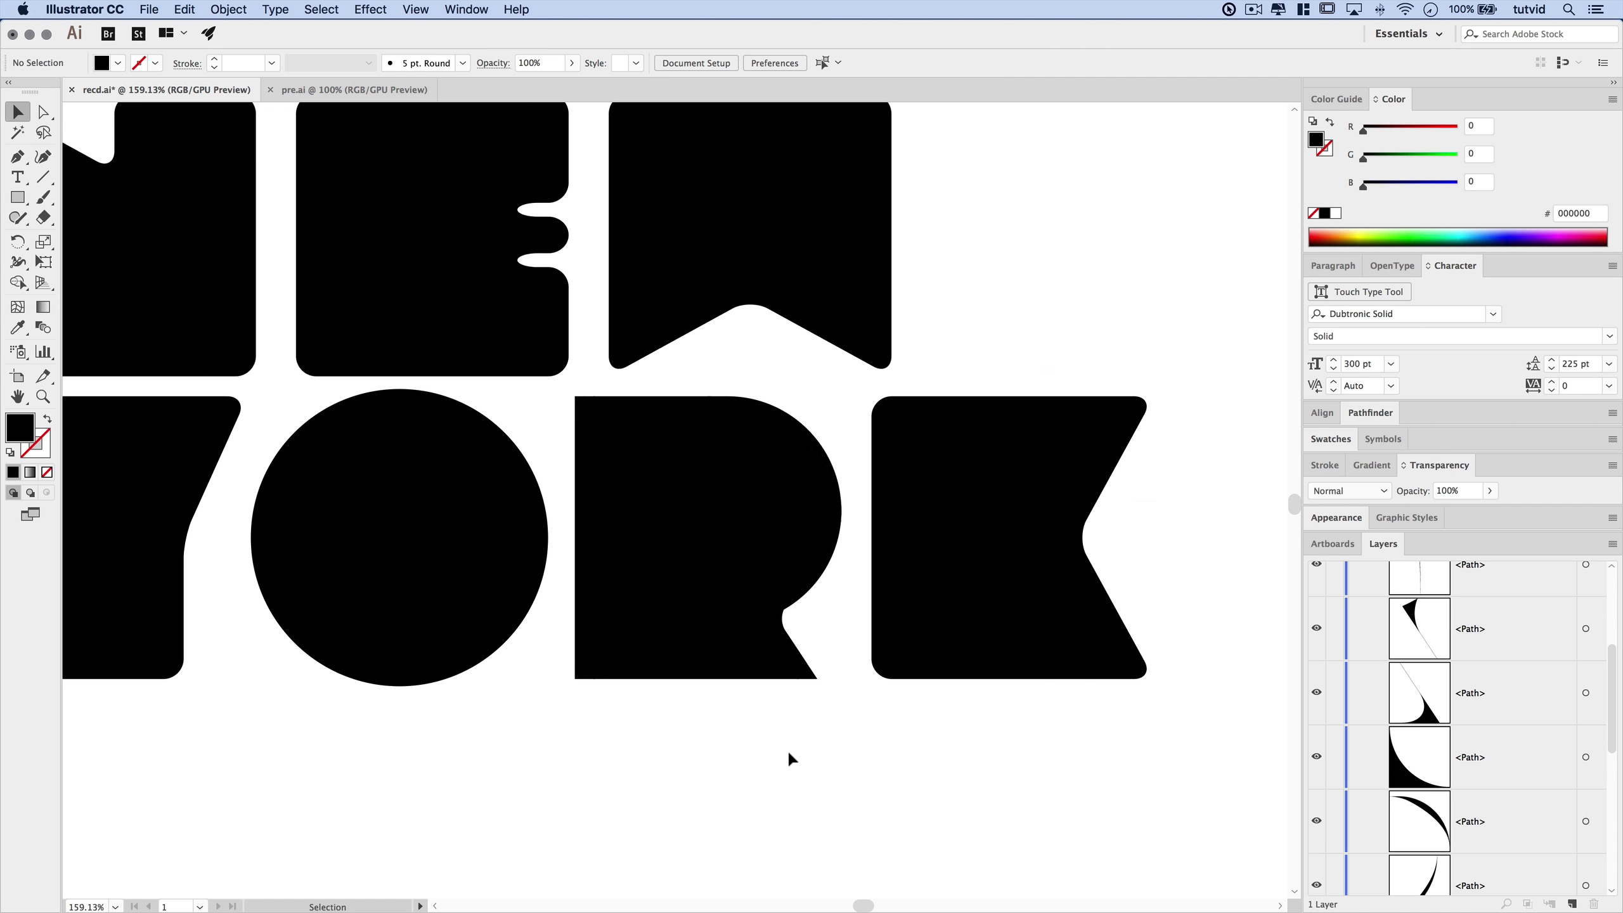
{"action": "left_click", "coordinate": [577, 677]}
{"action": "key", "text": "super+shift+a"}
{"action": "left_click", "coordinate": [580, 409]}
{"action": "key", "text": "super+shift+a"}
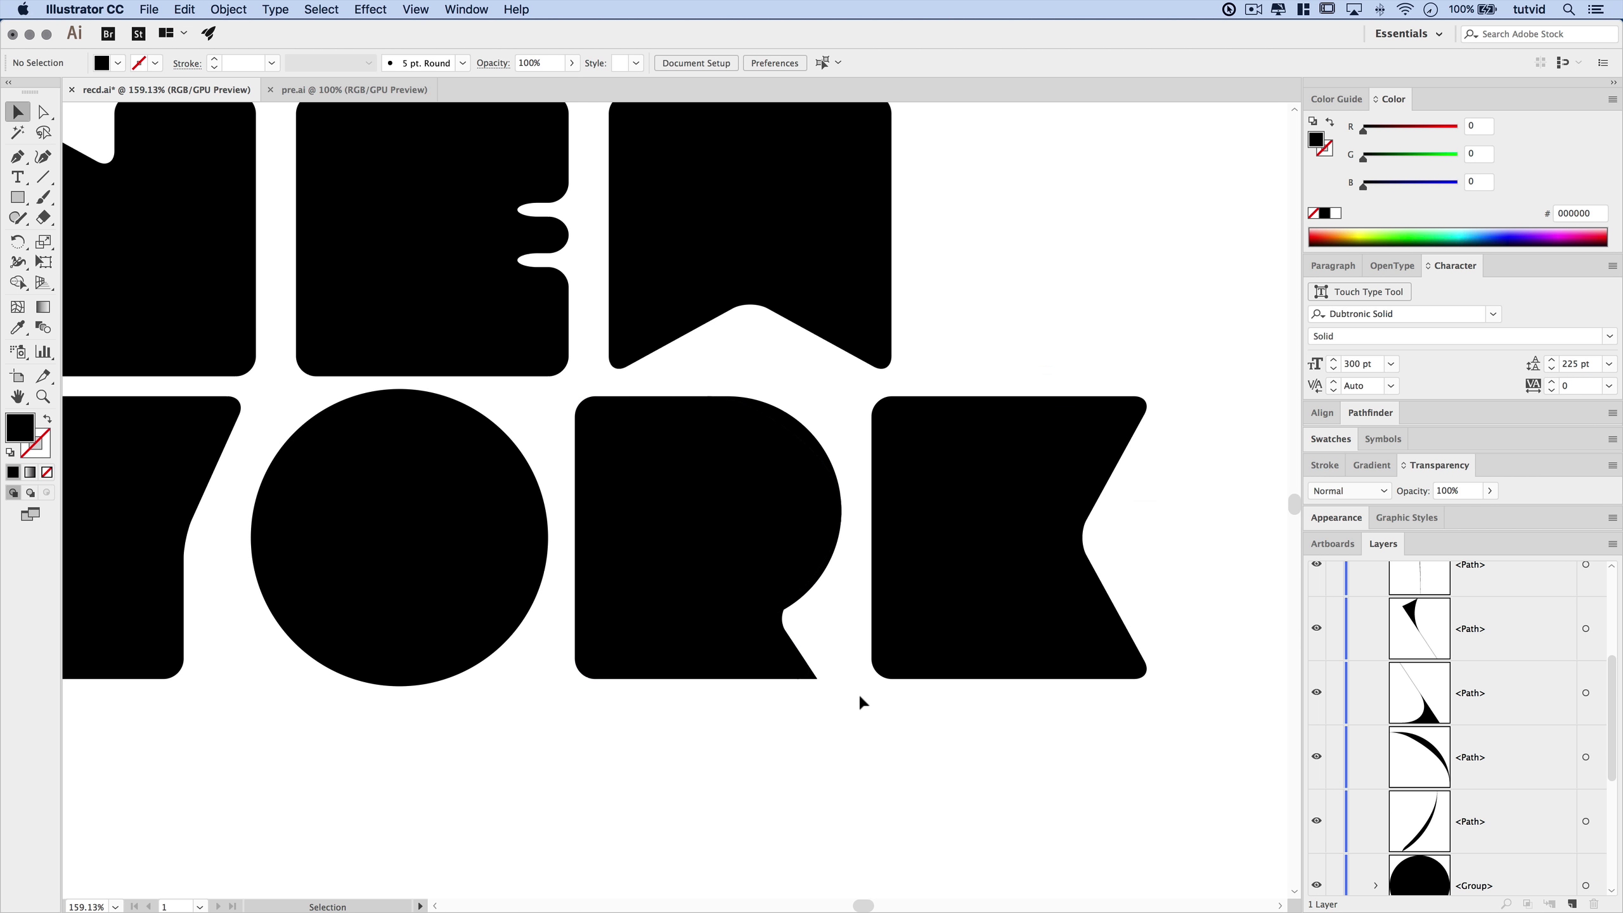
{"action": "left_click", "coordinate": [785, 623]}
{"action": "key", "text": "Delete"}
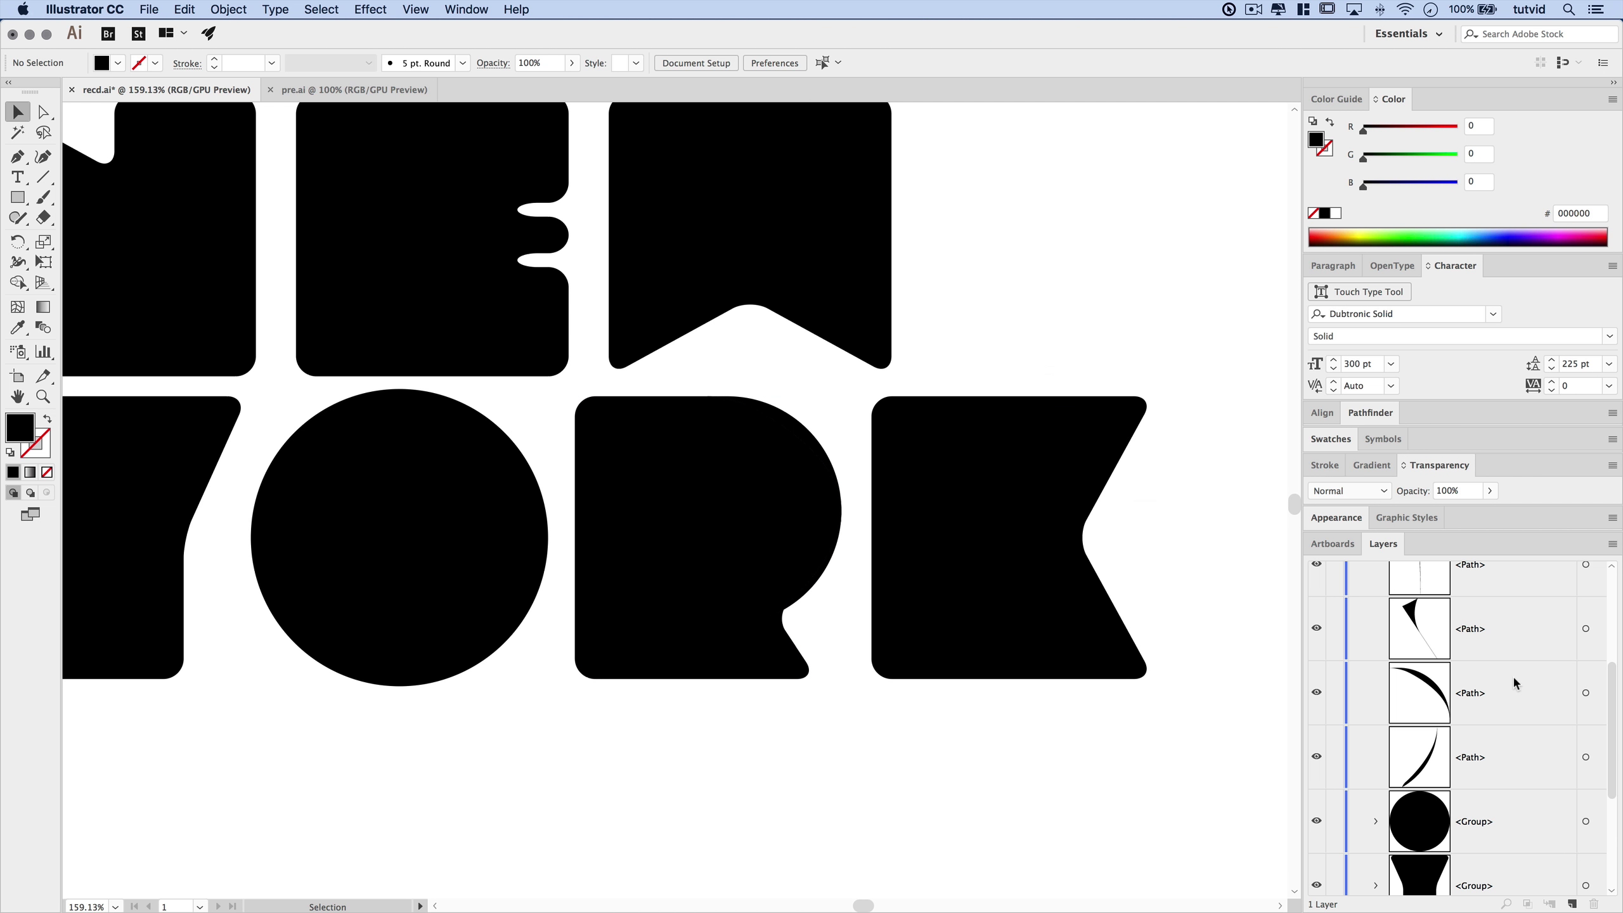
Select all remaining pieces of the R, combine them with Pathfinder Merge, and deselect the result
{"action": "left_click", "coordinate": [1585, 629]}
{"action": "left_click", "coordinate": [904, 756]}
{"action": "left_click_drag", "start_coordinate": [560, 385], "coordinate": [851, 701]}
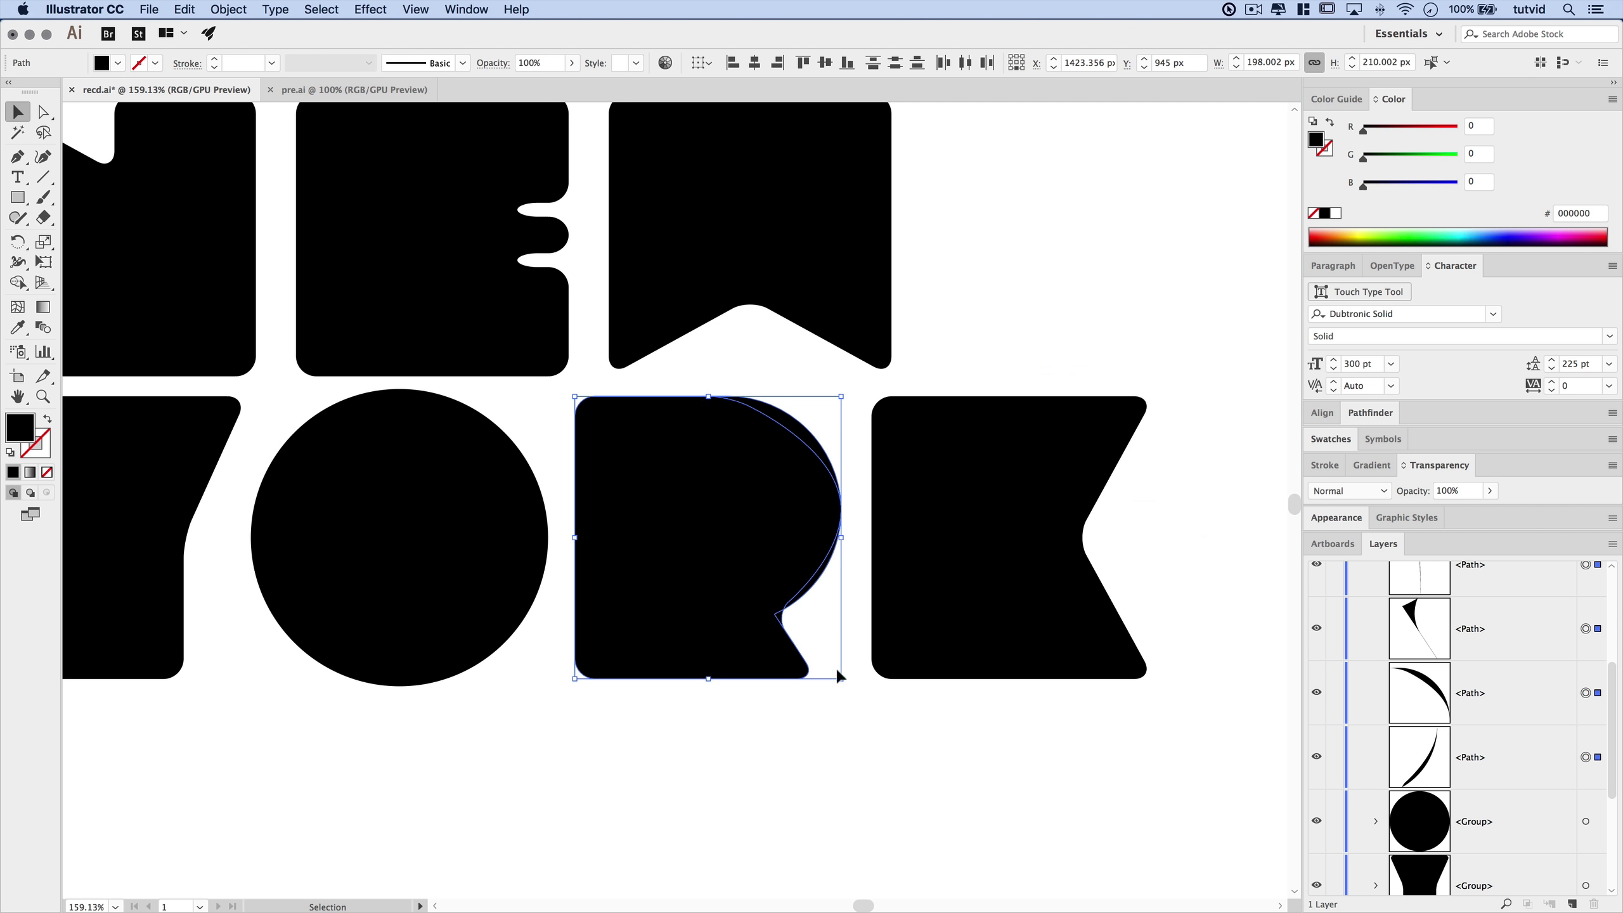
{"action": "left_click", "coordinate": [1373, 414]}
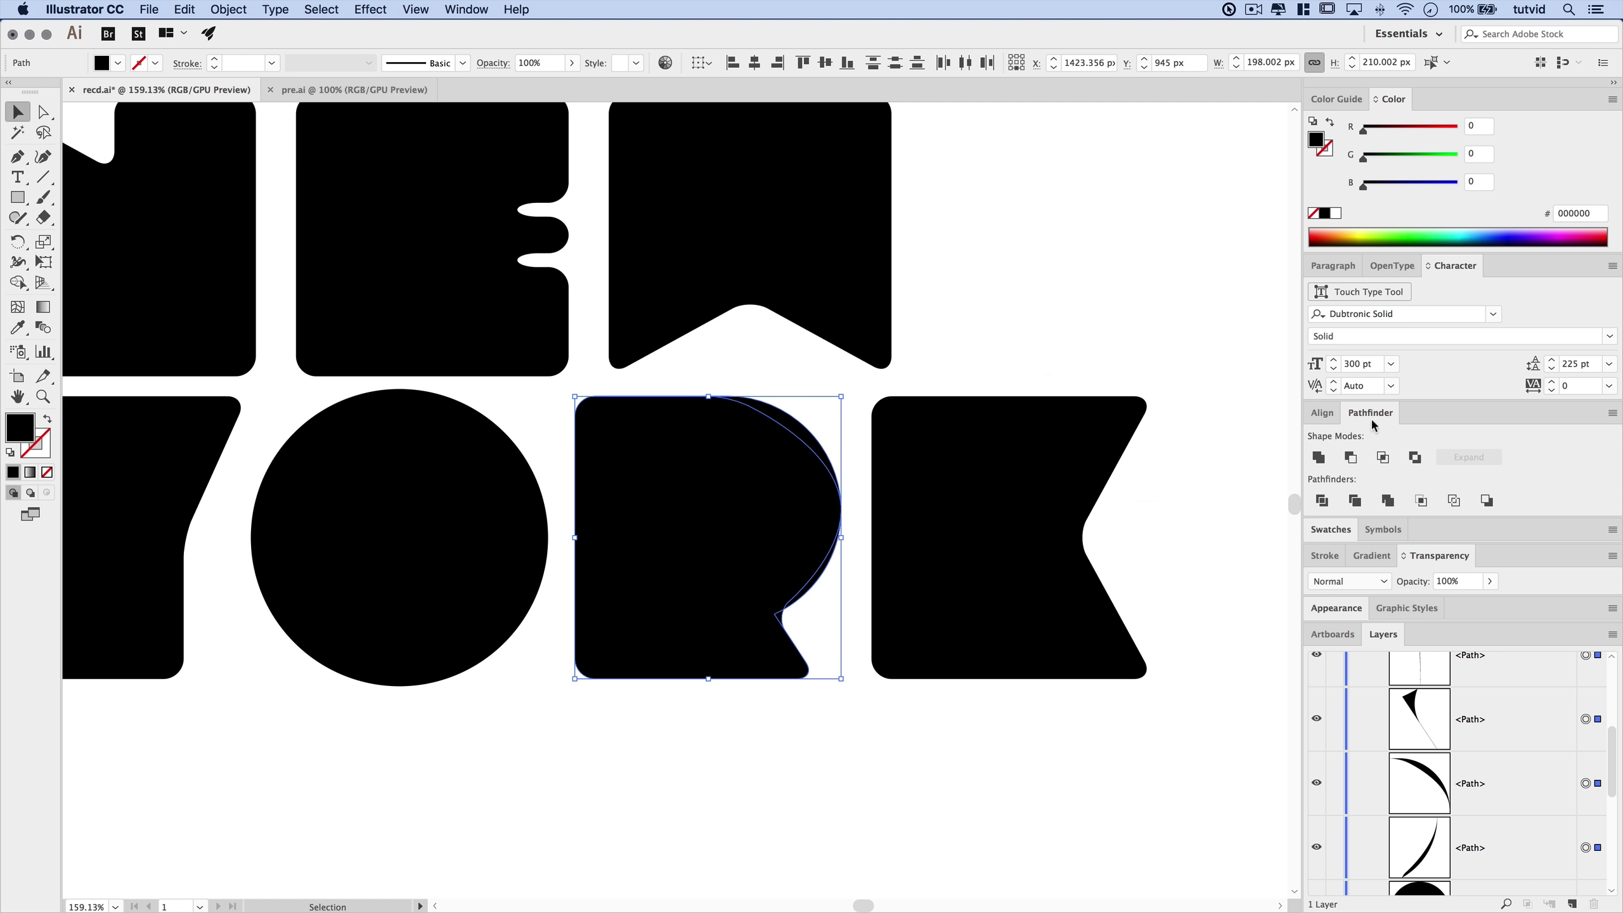
{"action": "left_click", "coordinate": [1391, 505]}
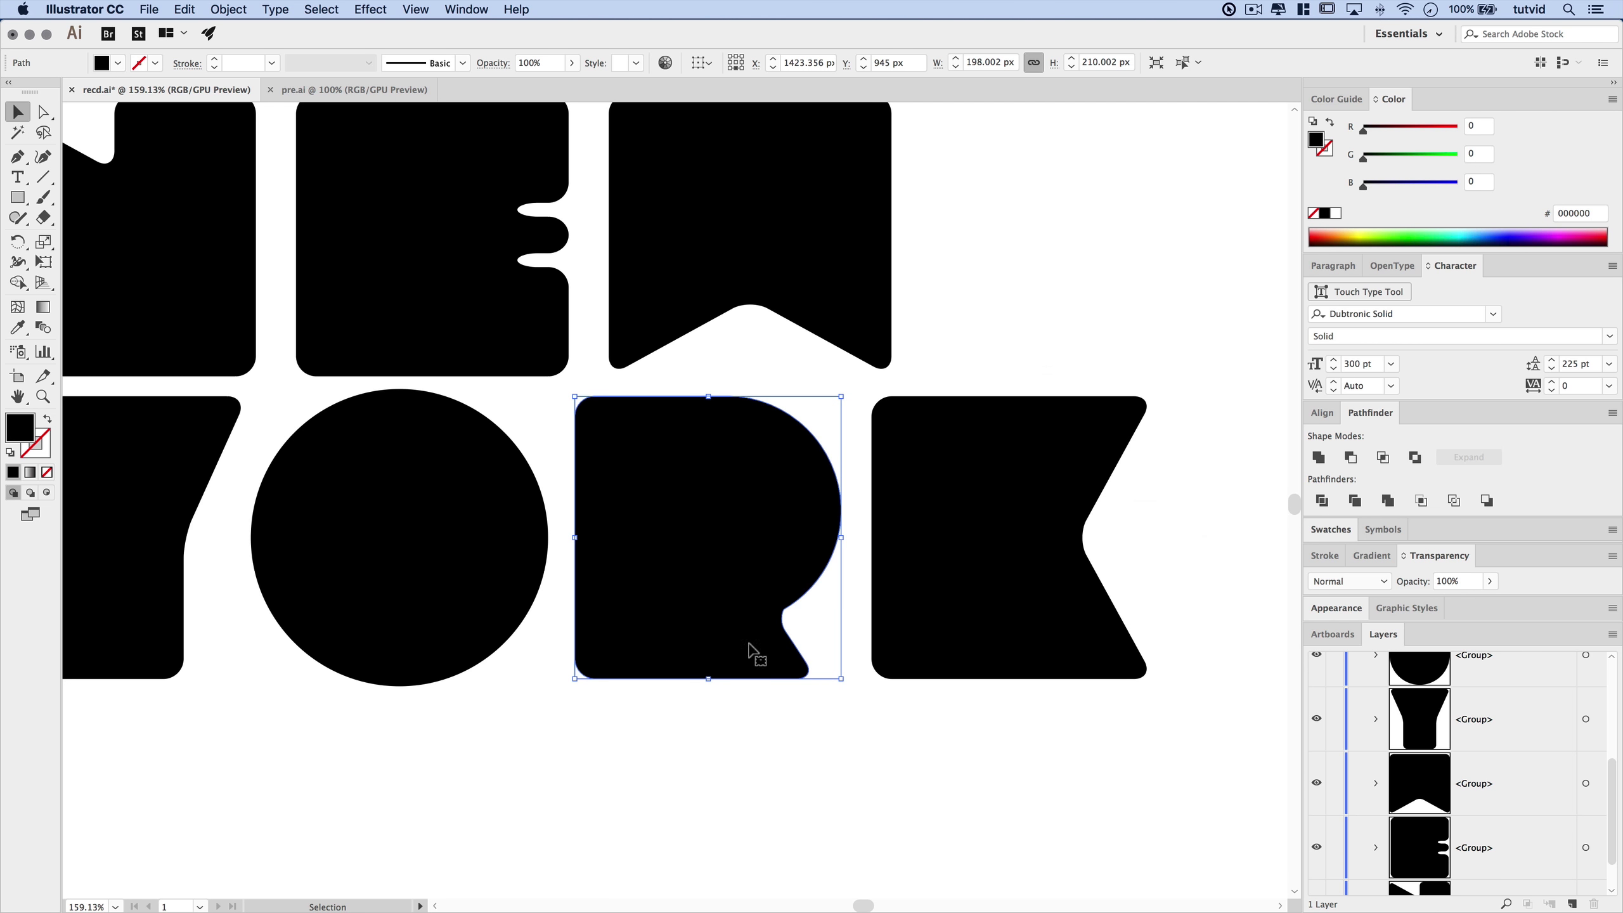
{"action": "key", "text": "super+0"}
{"action": "left_click", "coordinate": [682, 757]}
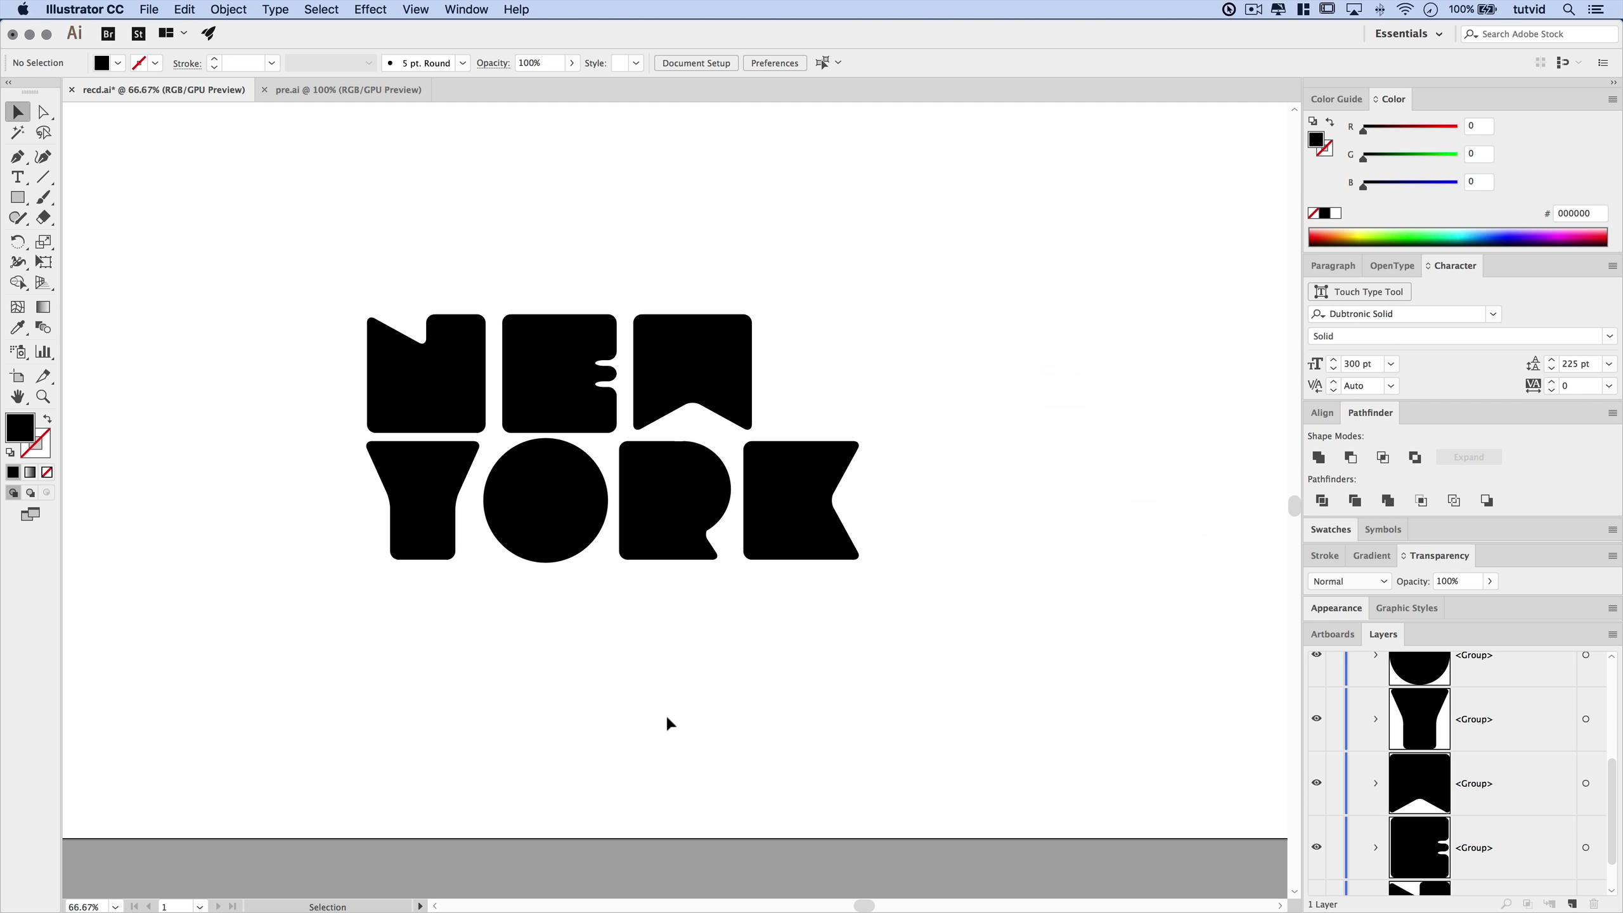
{"action": "left_click_drag", "start_coordinate": [623, 627], "coordinate": [681, 703]}
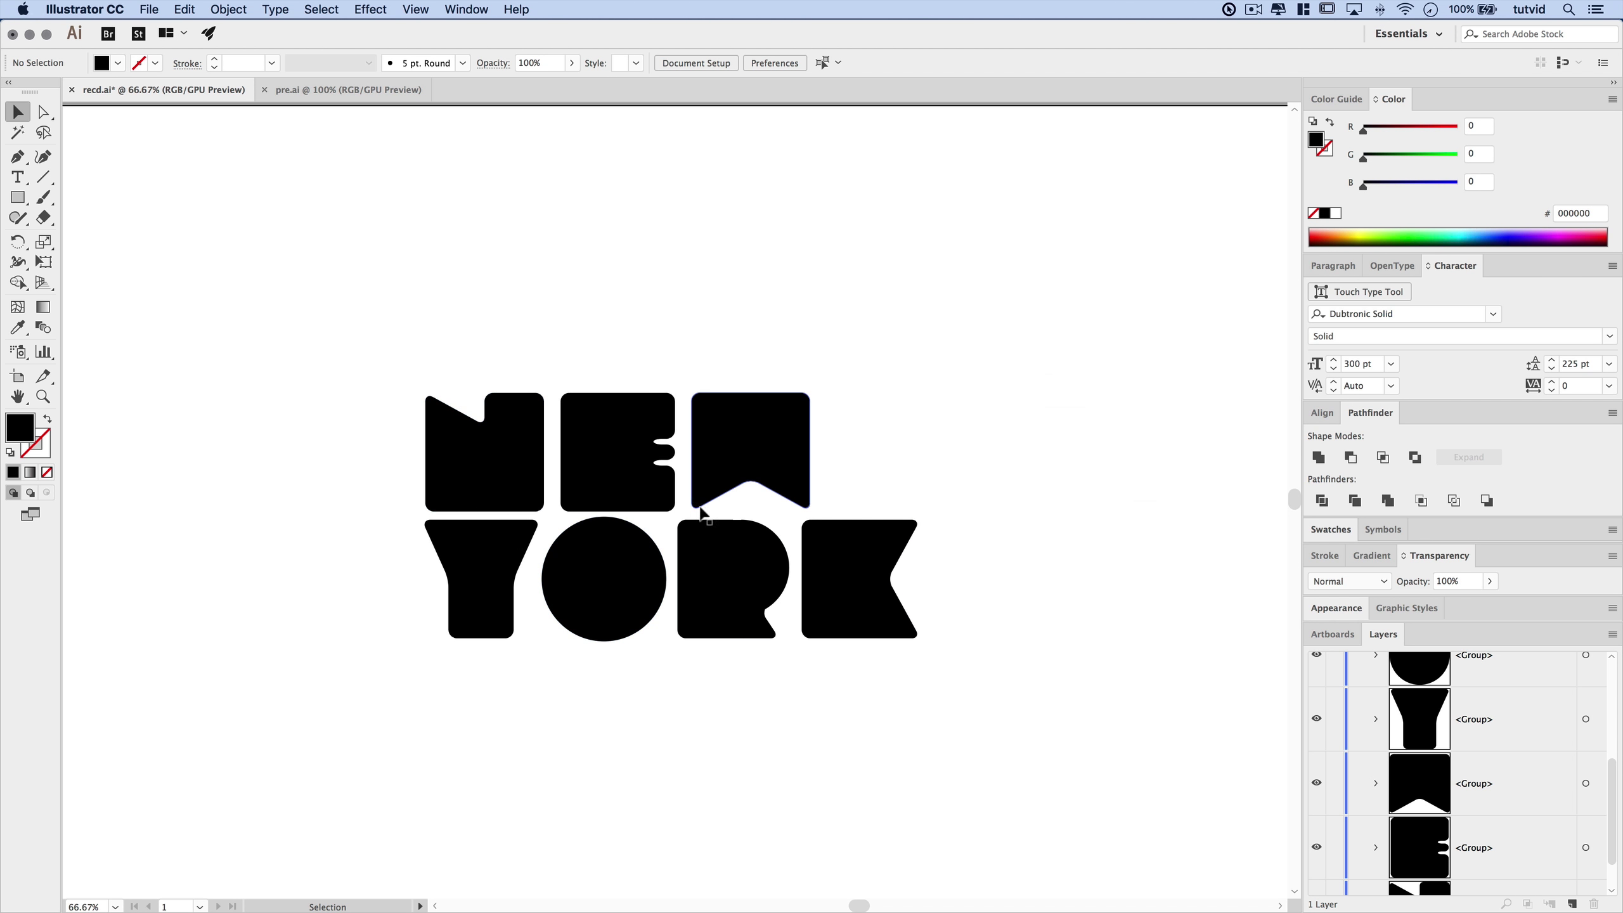
{"action": "scroll", "coordinate": [1113, 668], "scroll_direction": "left", "scroll_amount": 3}
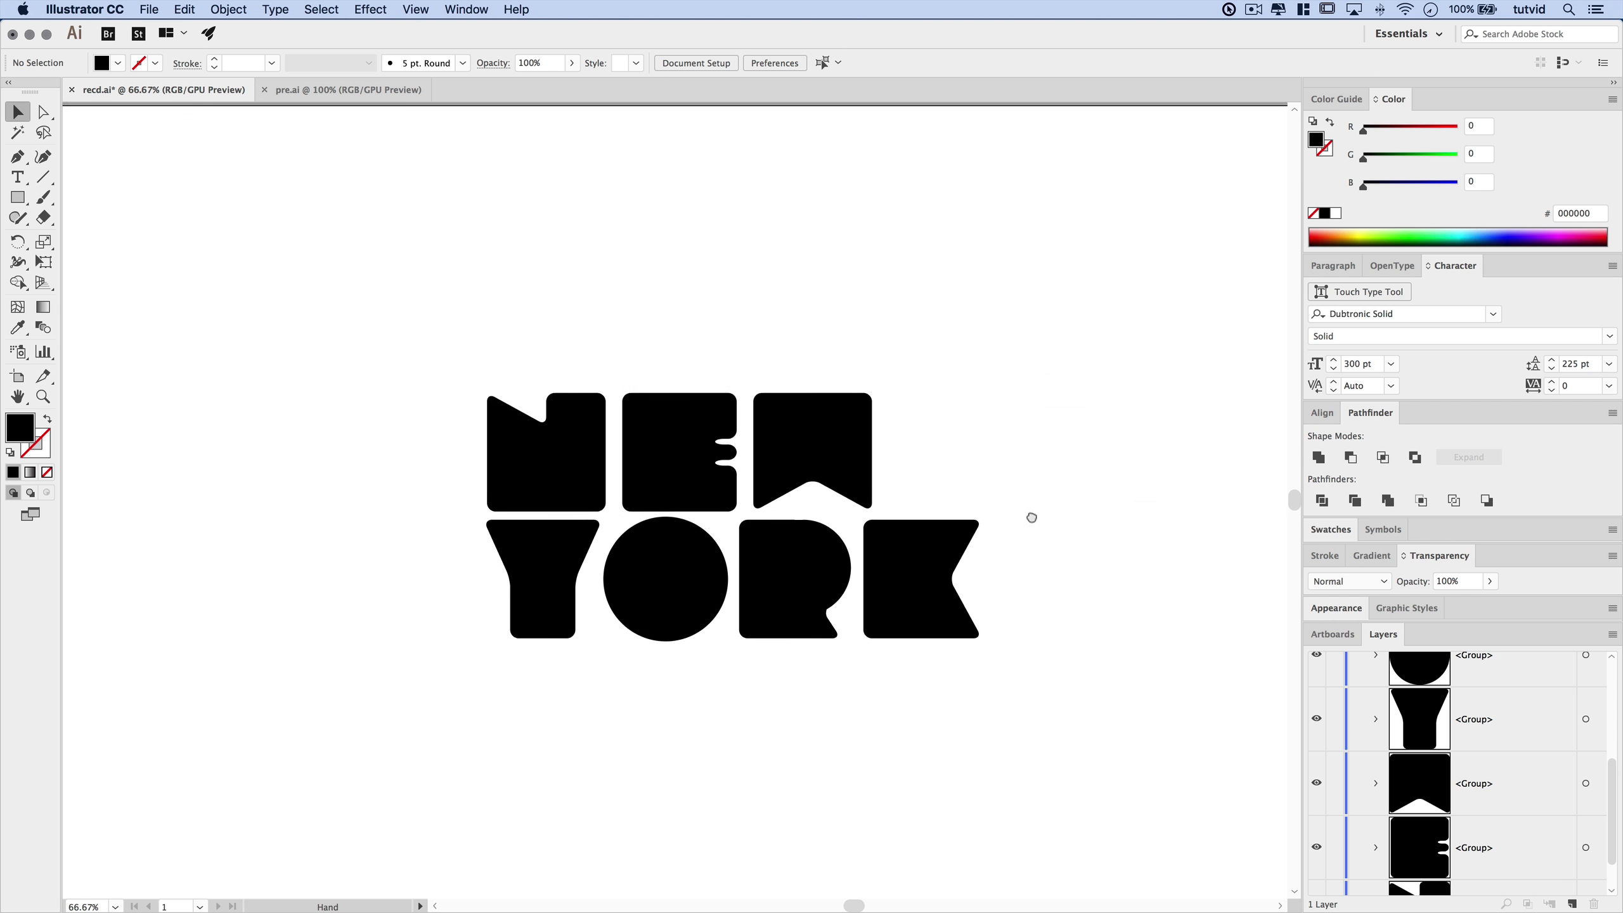
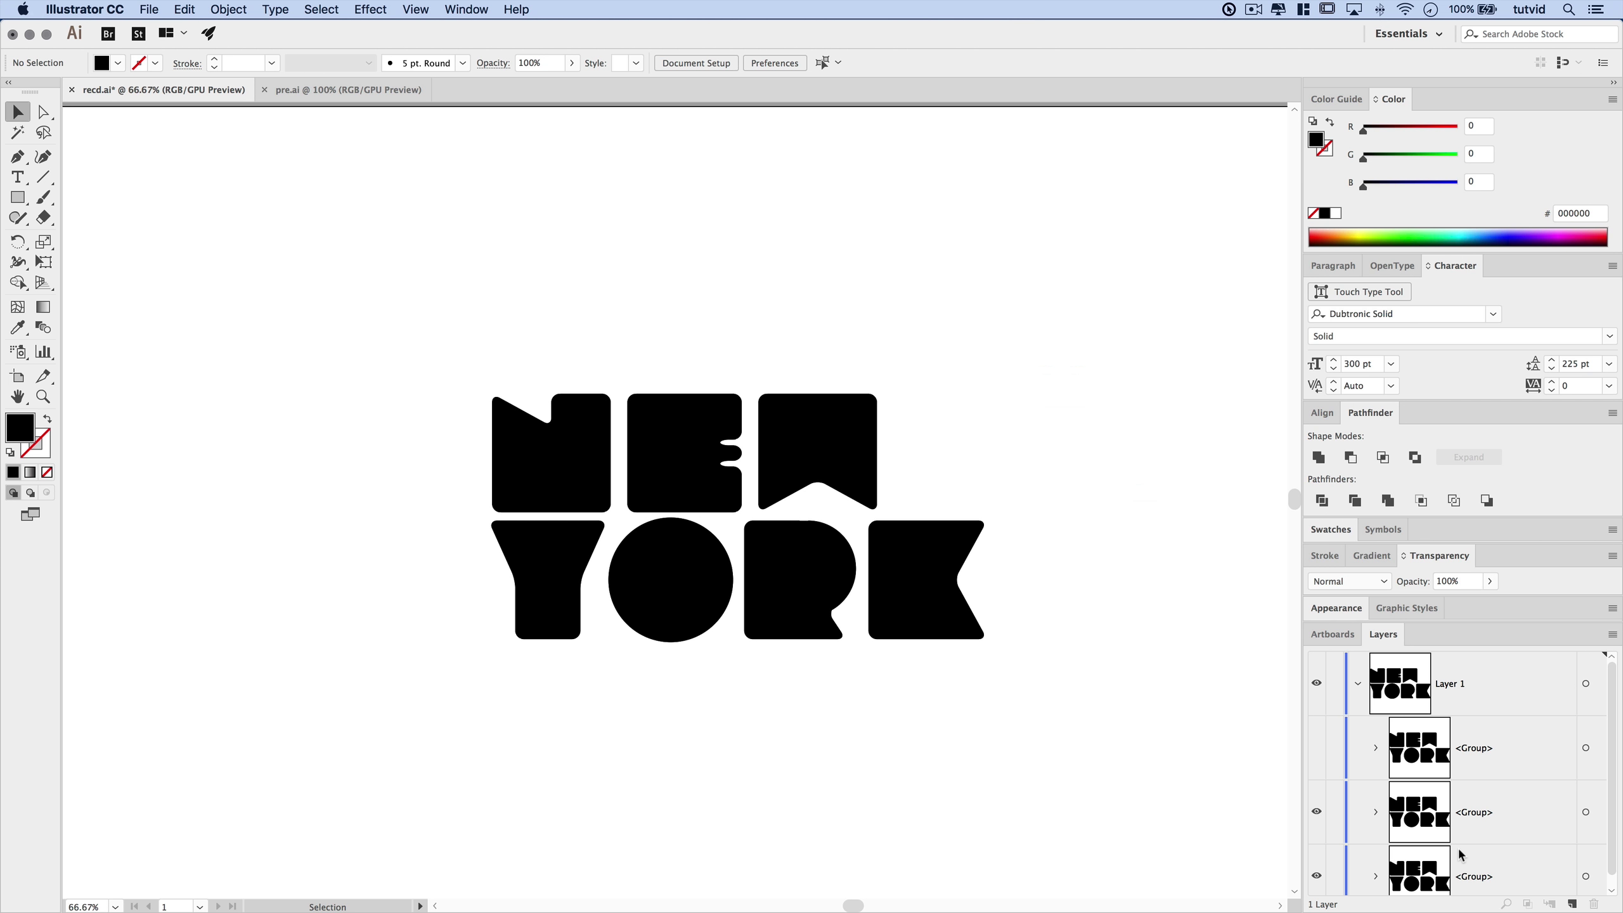
Select both visible lettering groups and set their fill color to 00a5e0
{"action": "scroll", "coordinate": [1458, 848], "scroll_direction": "down", "scroll_amount": 1}
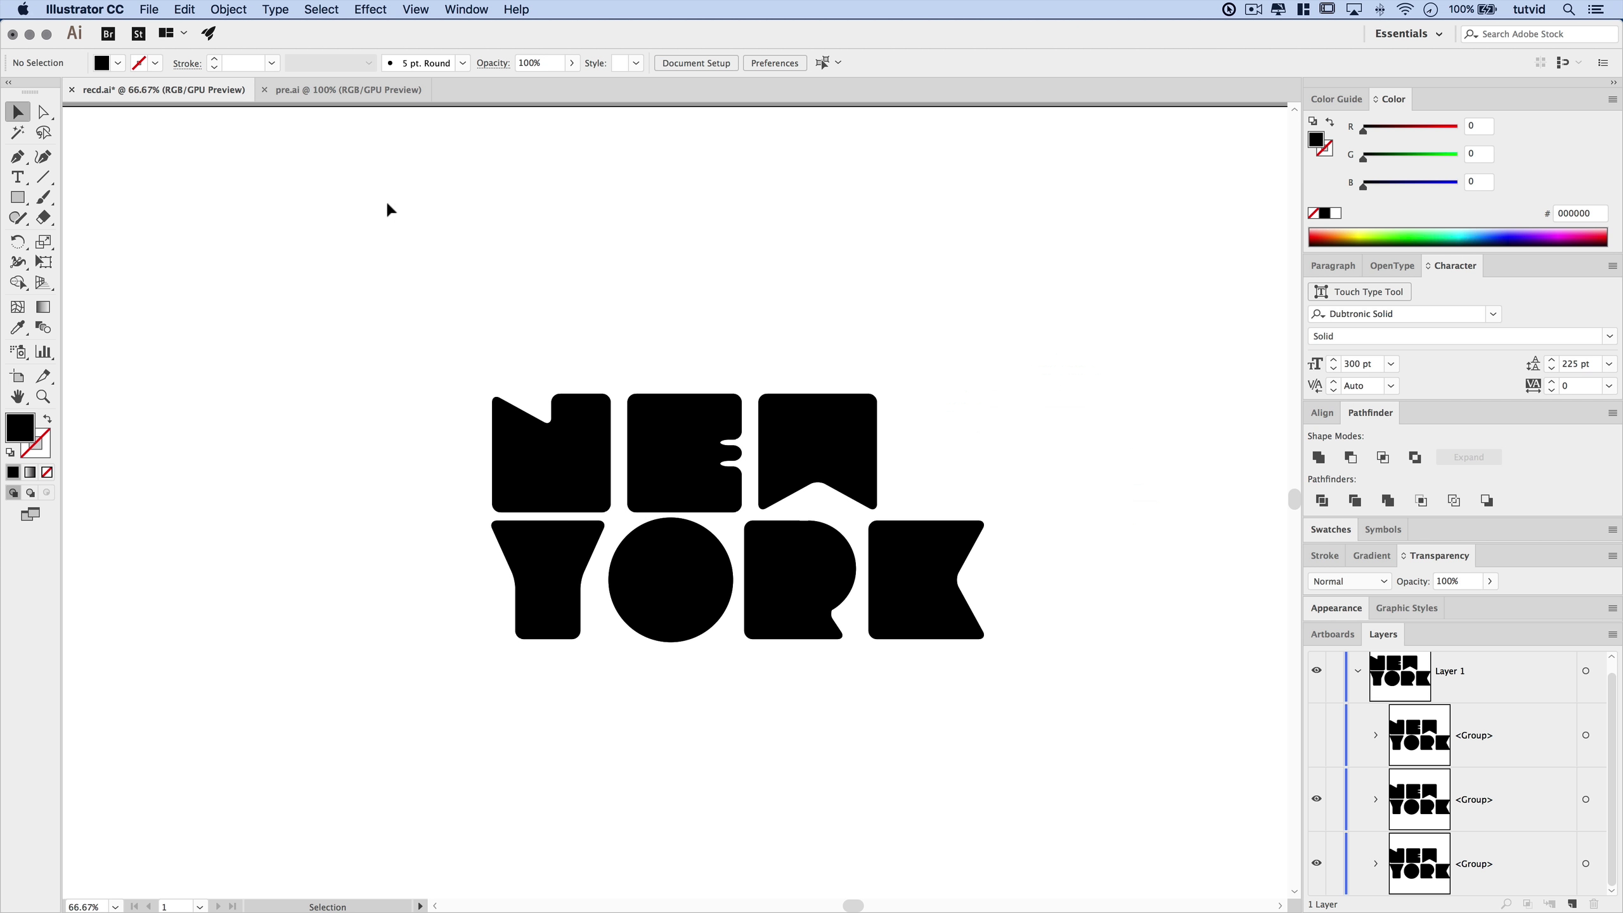
{"action": "left_click_drag", "start_coordinate": [388, 206], "coordinate": [1138, 749]}
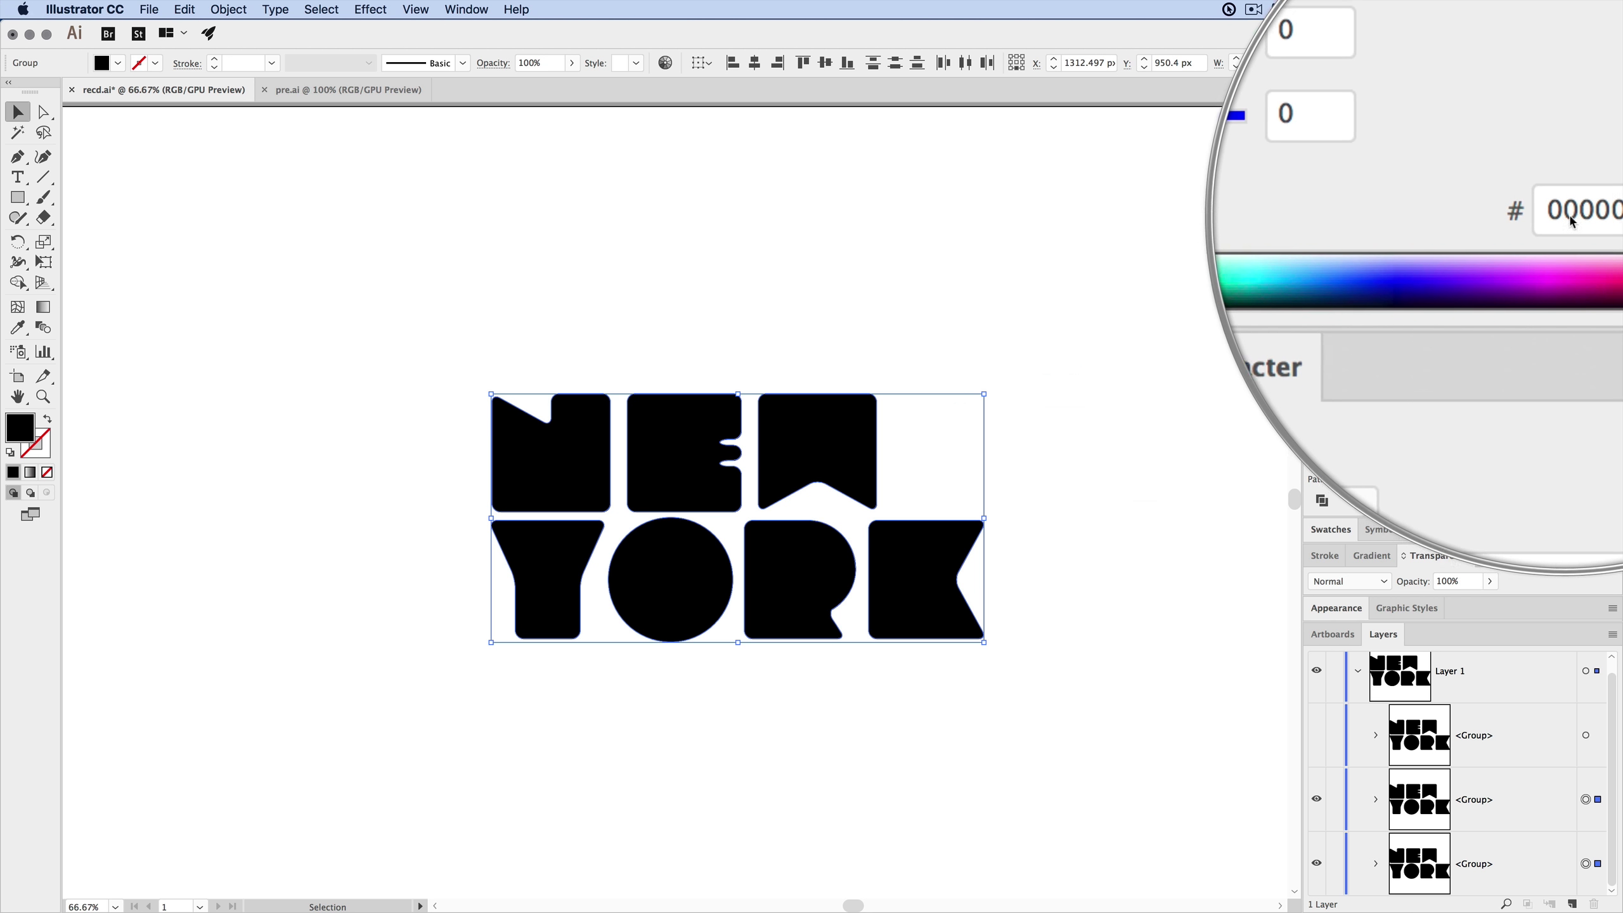
{"action": "left_click", "coordinate": [1569, 217]}
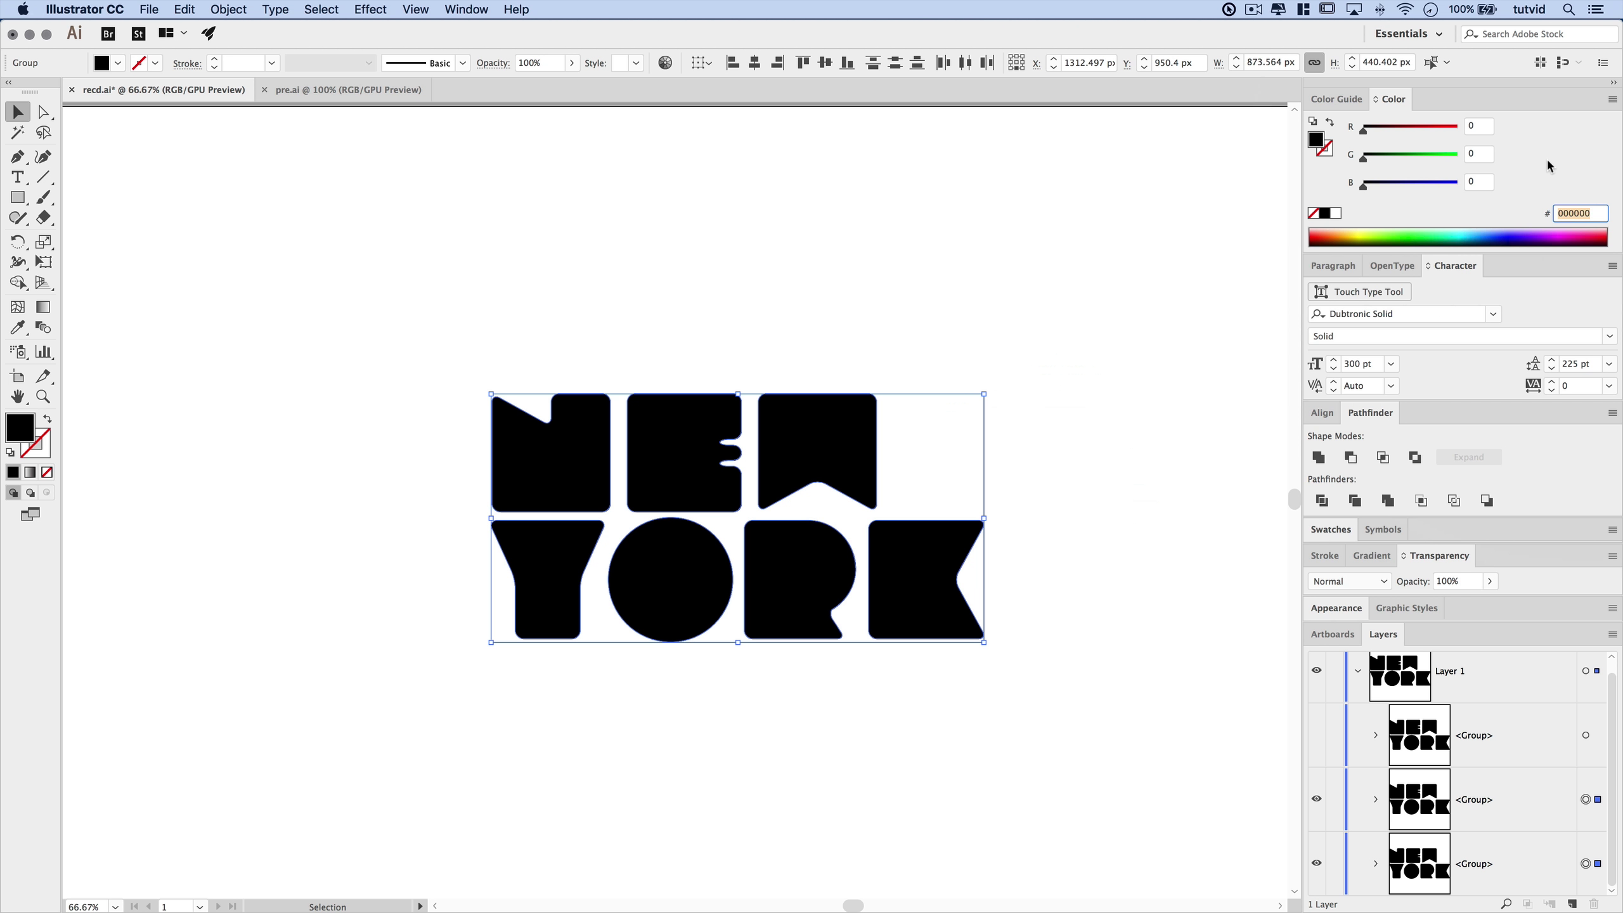
{"action": "type", "text": "00a5e0"}
{"action": "key", "text": "Tab"}
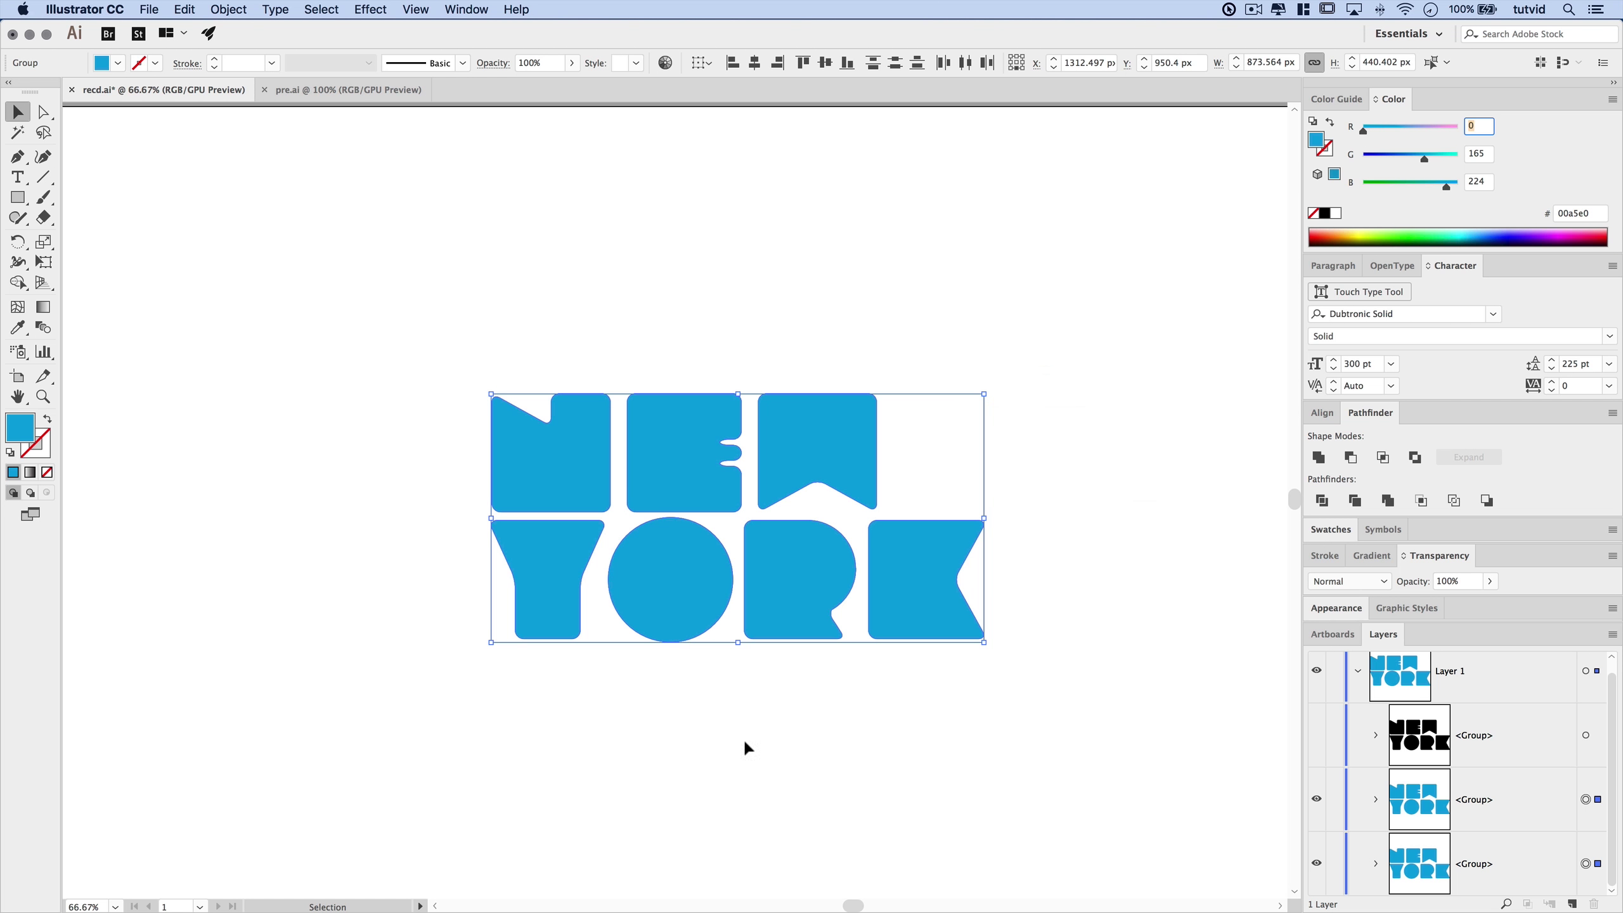
Offset only the bottommost blue lettering group 20 px down and 20 px to the left
{"action": "left_click", "coordinate": [1591, 863]}
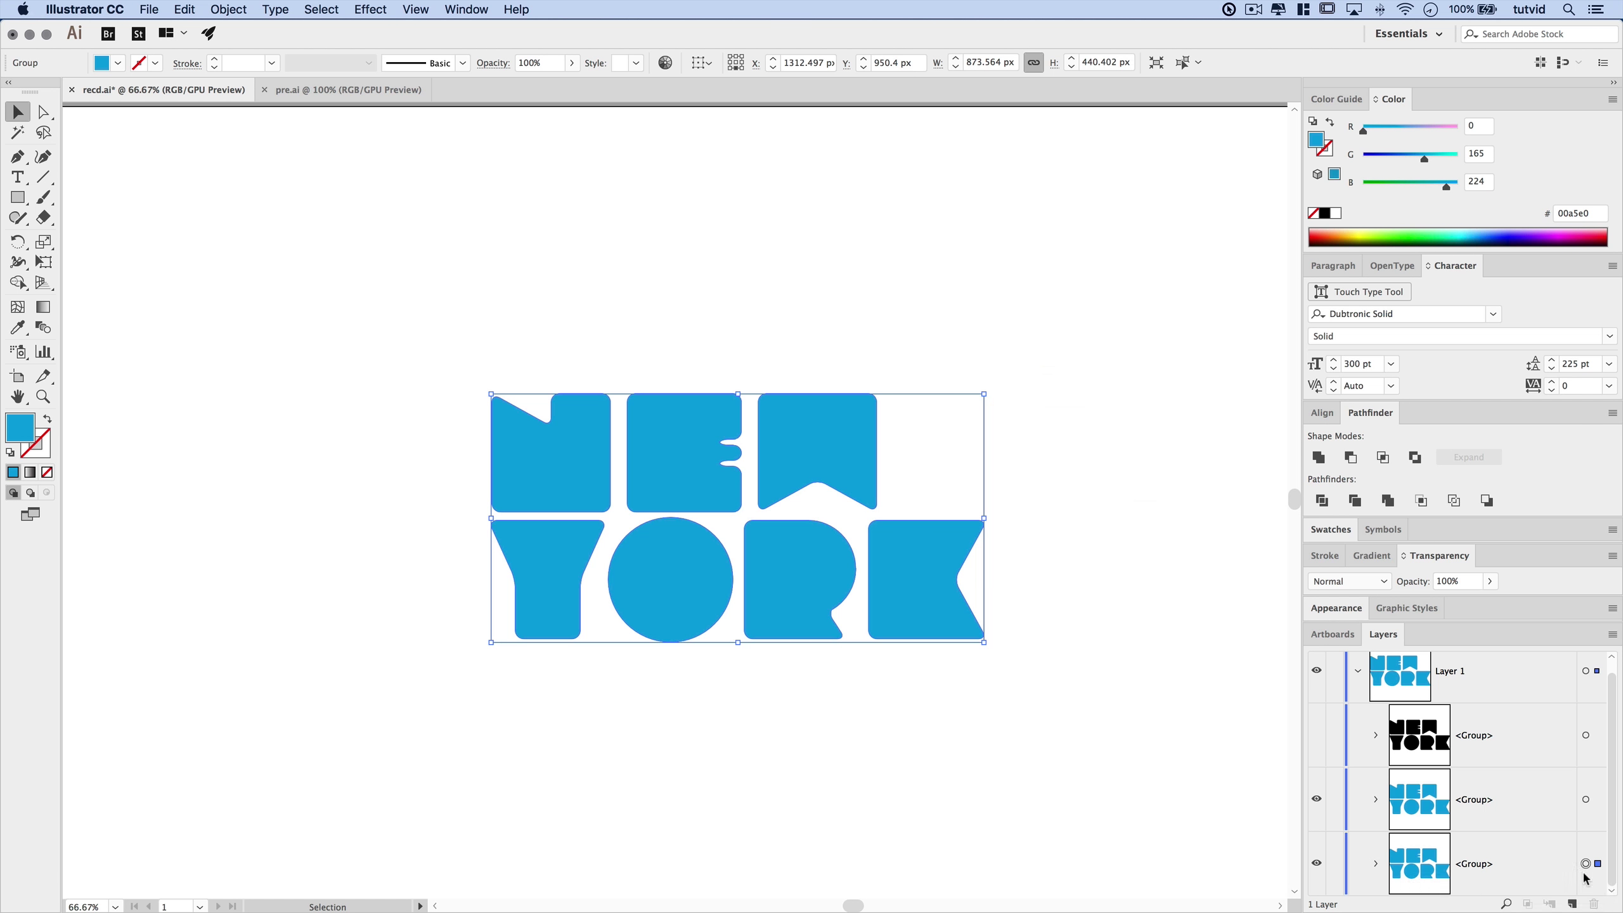
{"action": "key", "text": "super+h"}
{"action": "key", "text": "shift+Down"}
{"action": "key", "text": "shift+Down"}
{"action": "key", "text": "shift+Left"}
{"action": "key", "text": "shift+Left"}
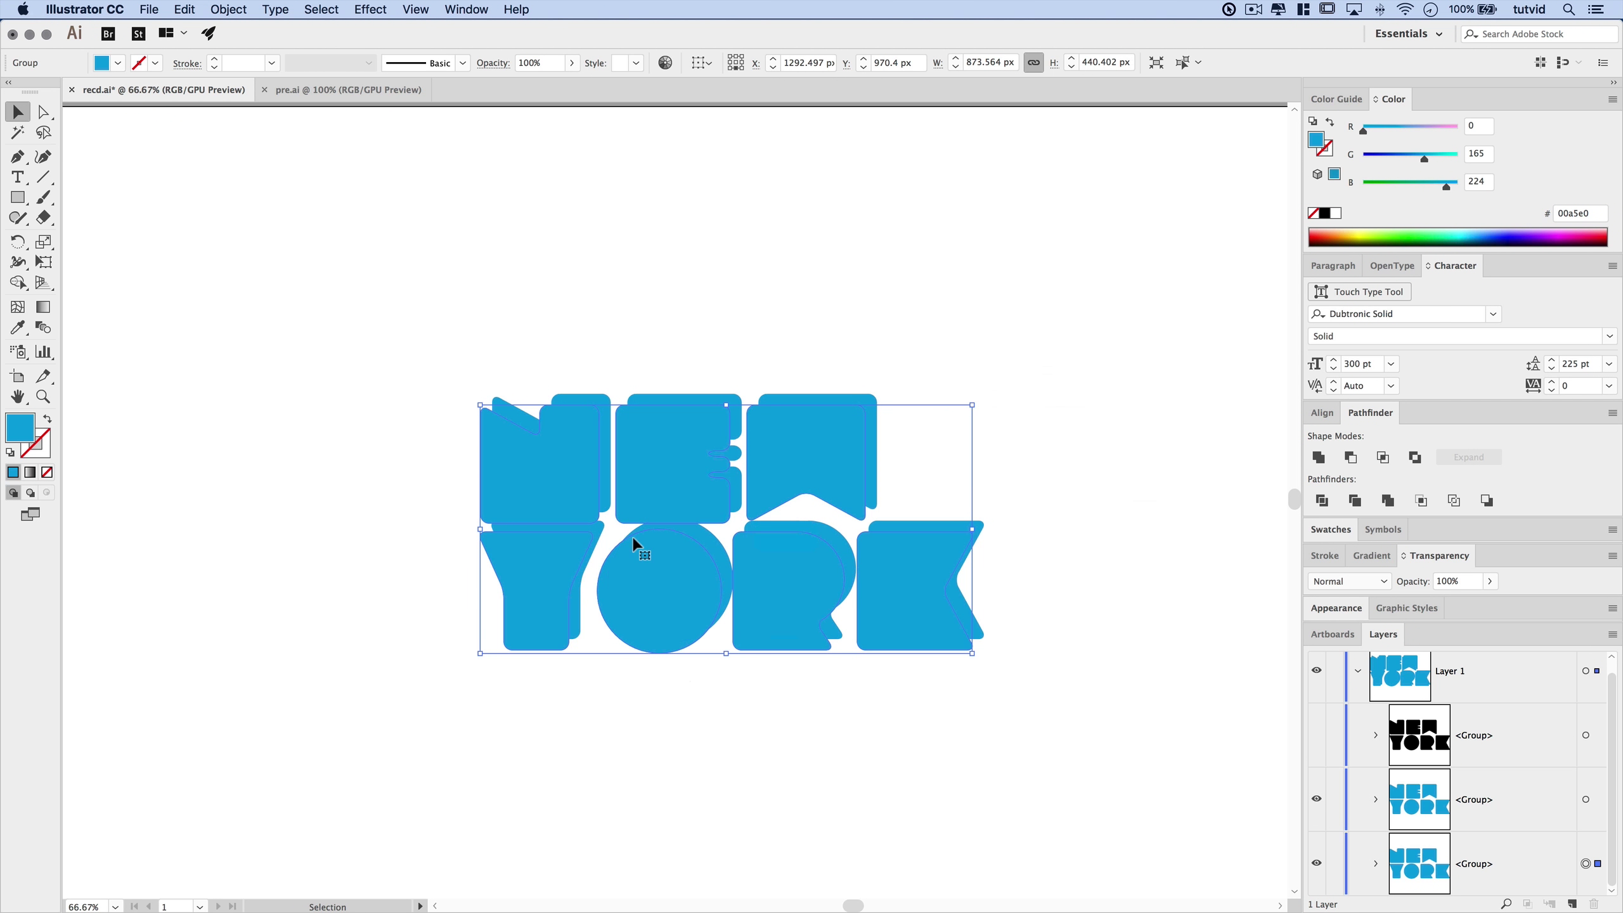
Set the blend spacing to Specified Steps with a value of 150
{"action": "left_click", "coordinate": [229, 9]}
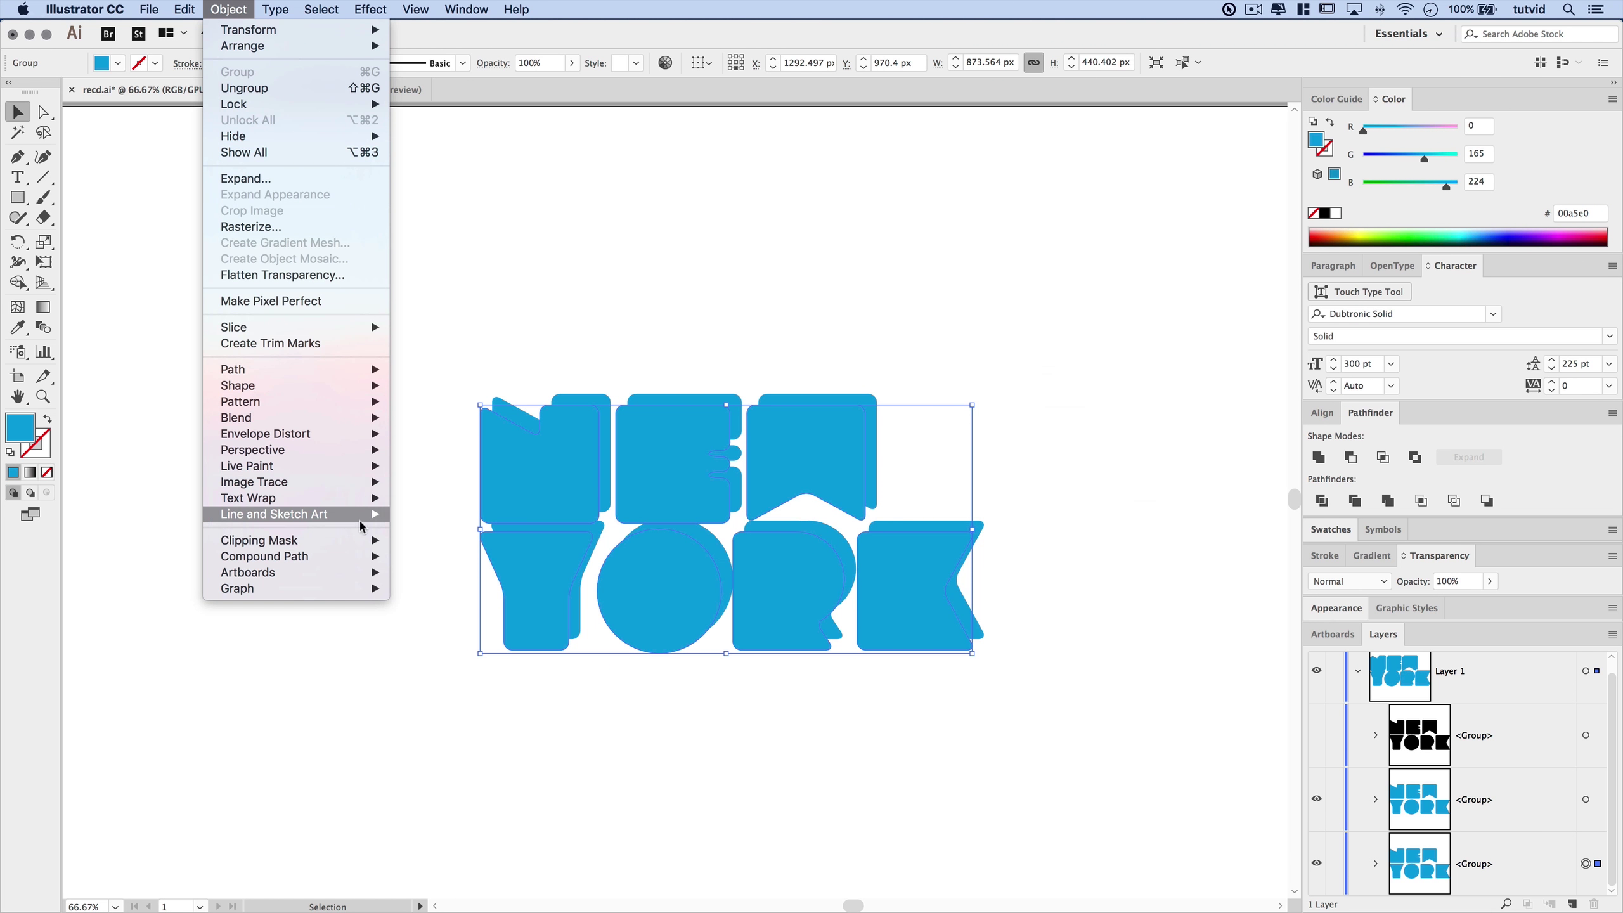
{"action": "mouse_move", "coordinate": [307, 420]}
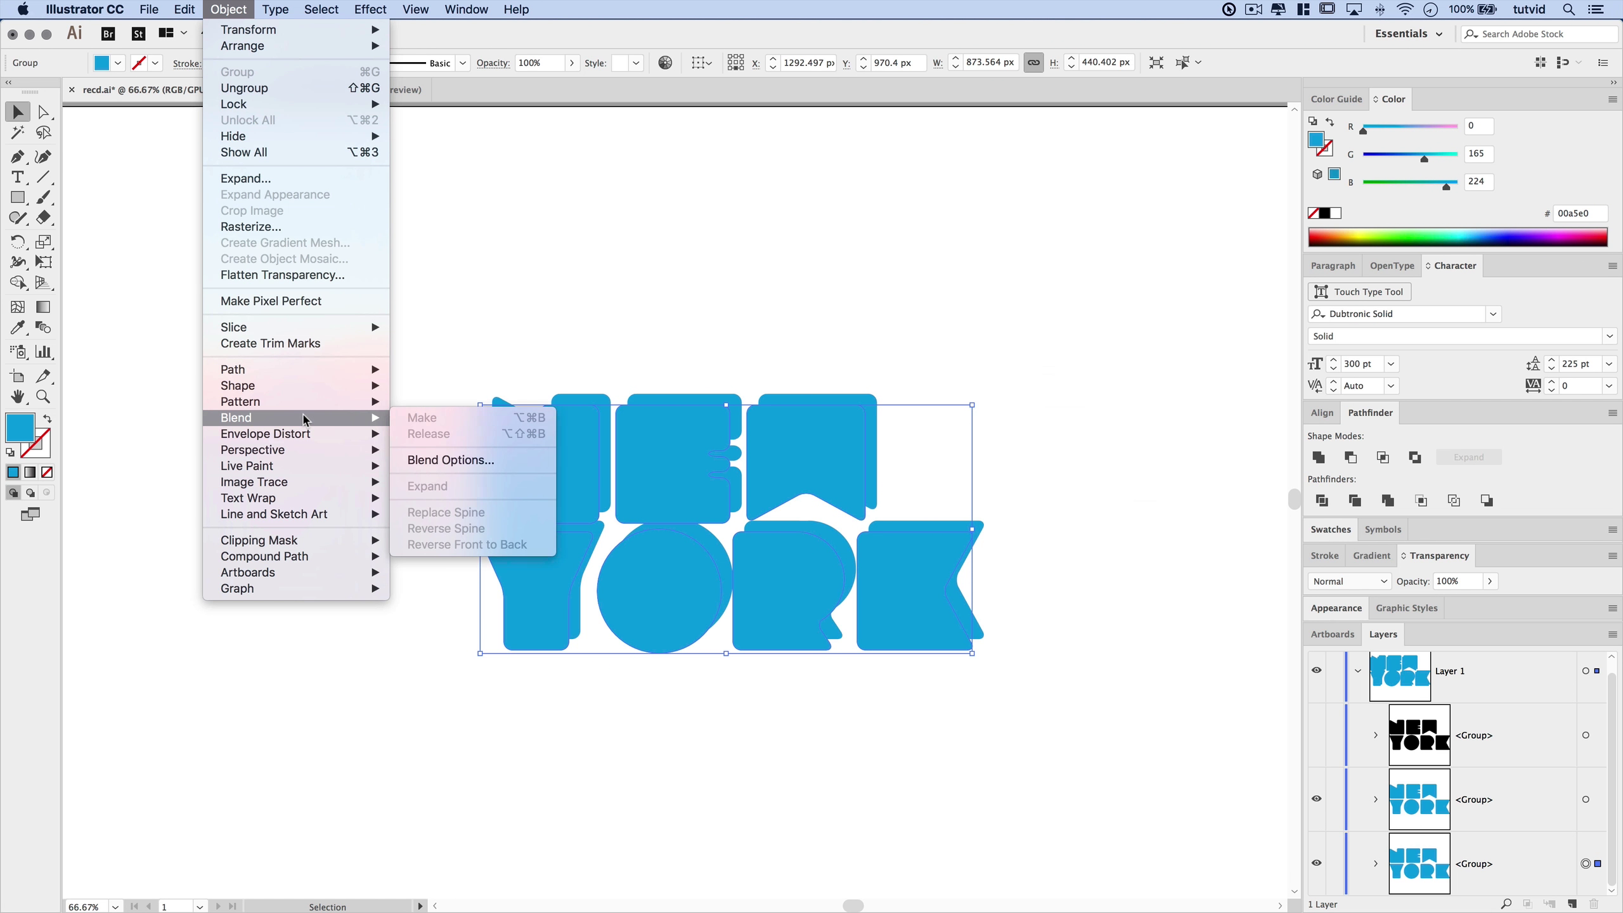
{"action": "left_click", "coordinate": [474, 466]}
{"action": "left_click", "coordinate": [579, 315]}
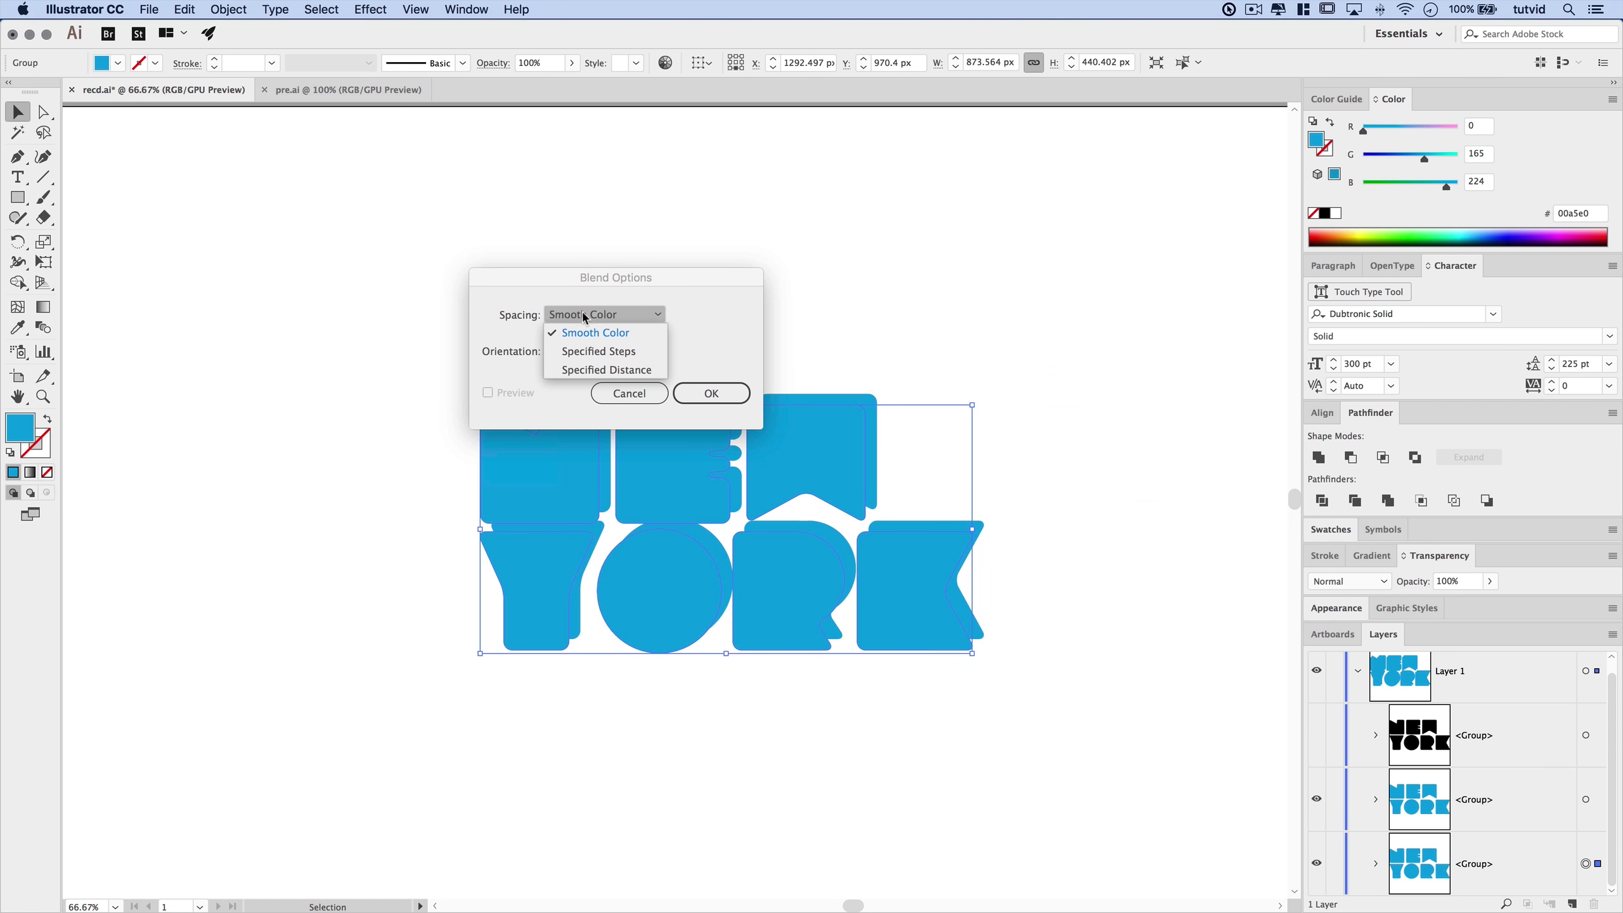
{"action": "left_click", "coordinate": [614, 351]}
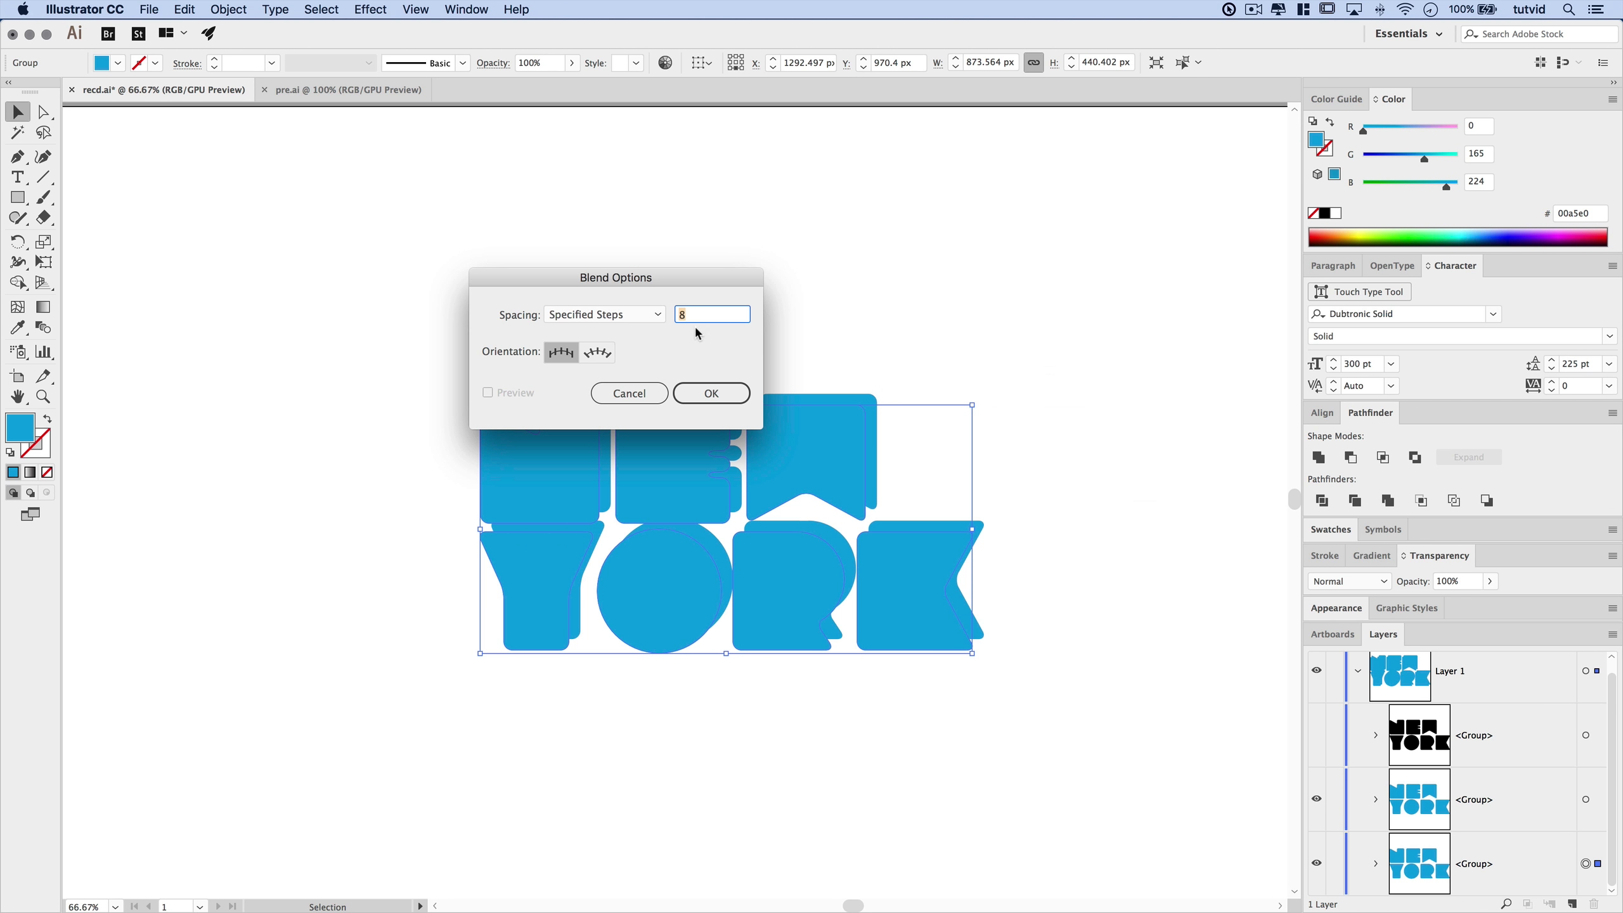
{"action": "type", "text": "1"}
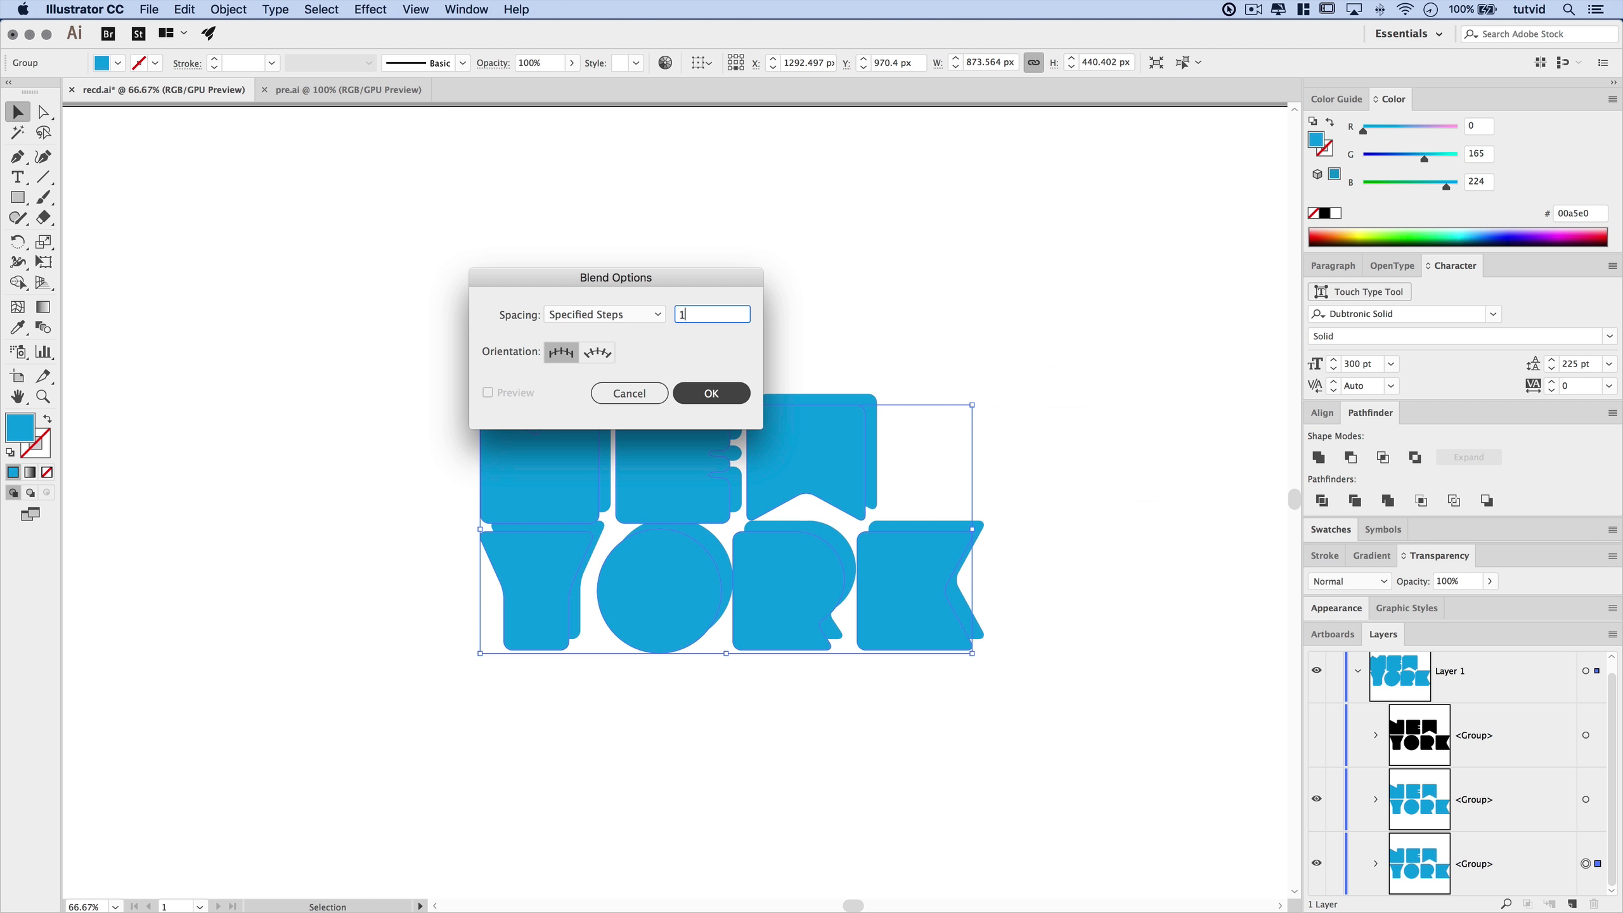
{"action": "type", "text": "50"}
{"action": "key", "text": "Return"}
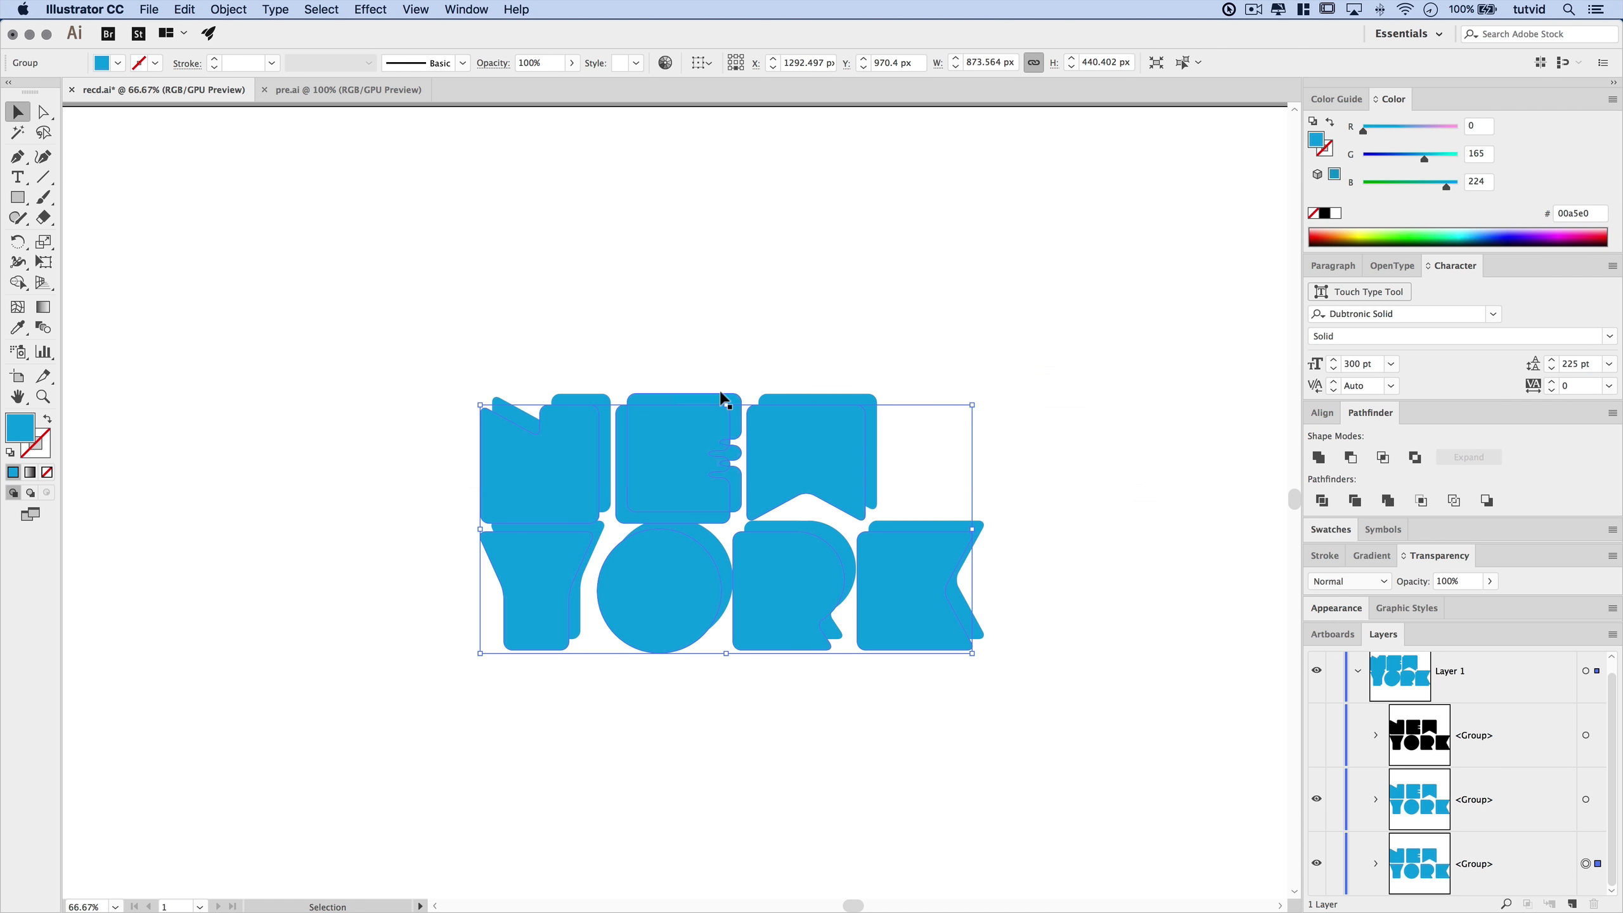
Make a blend from the two blue lettering groups and show the hidden black lettering group in front of it
{"action": "left_click_drag", "start_coordinate": [369, 276], "coordinate": [1132, 748]}
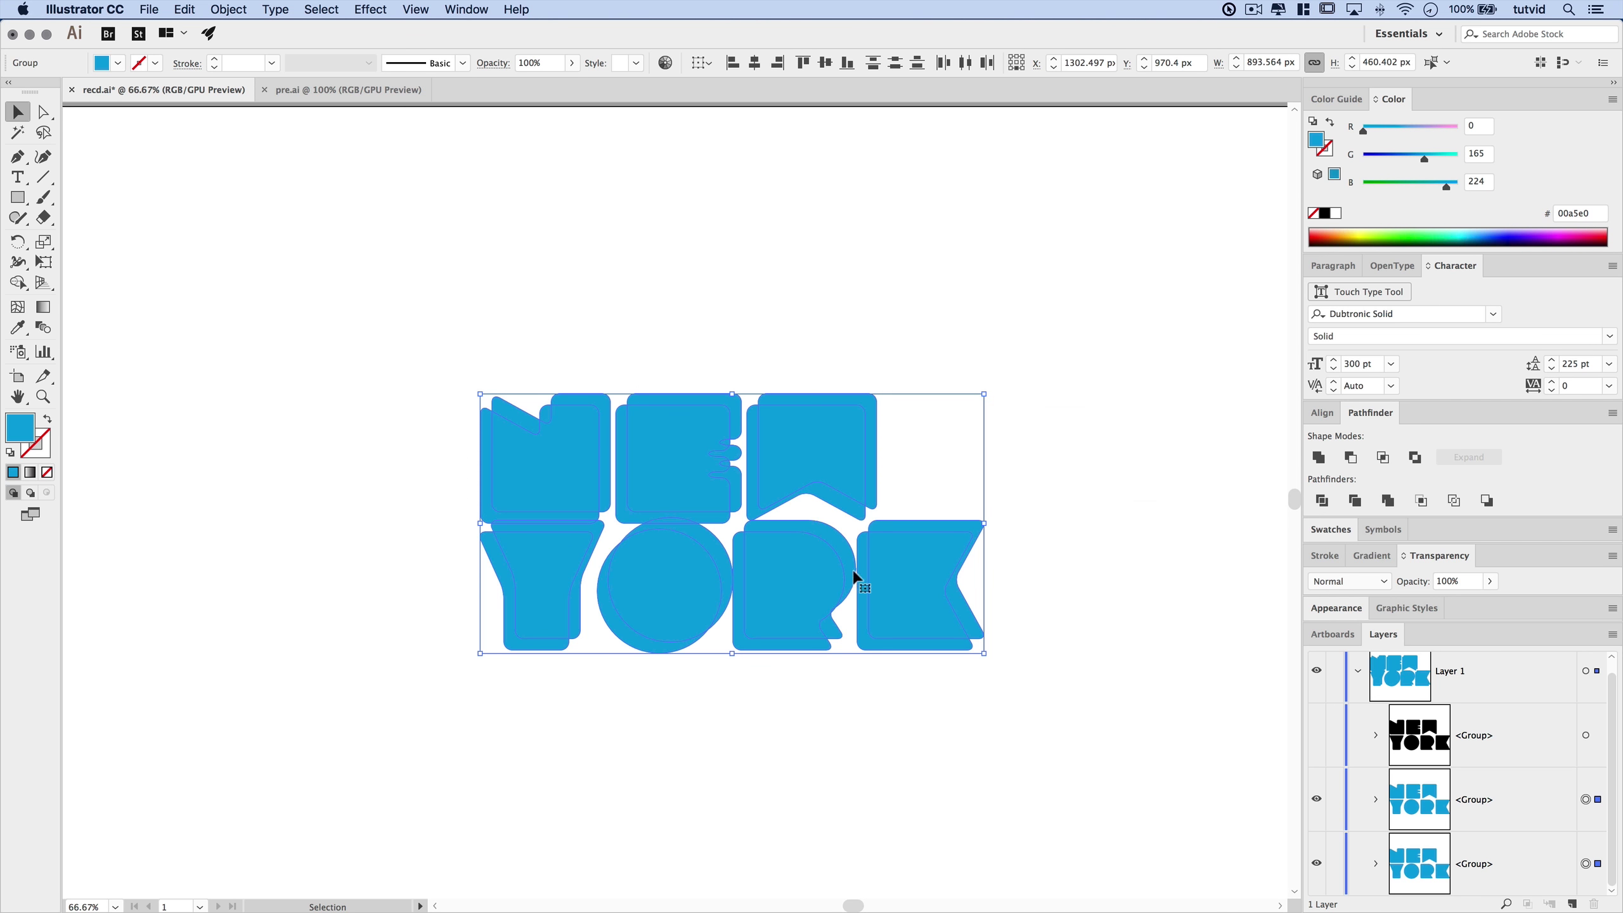
{"action": "left_click", "coordinate": [232, 7]}
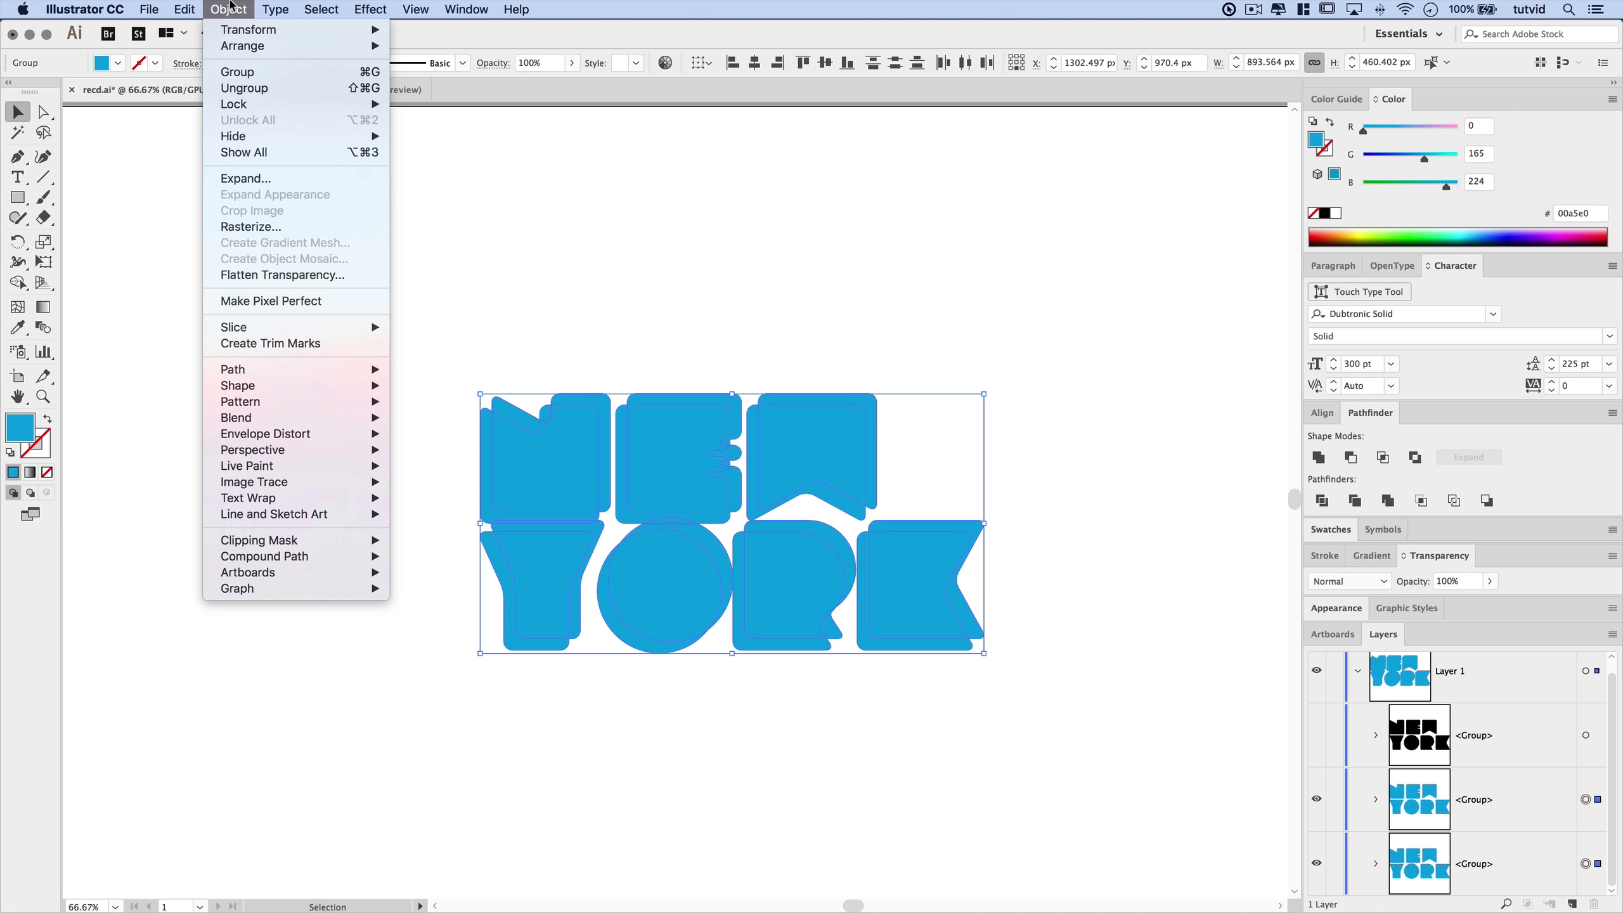
{"action": "mouse_move", "coordinate": [278, 419]}
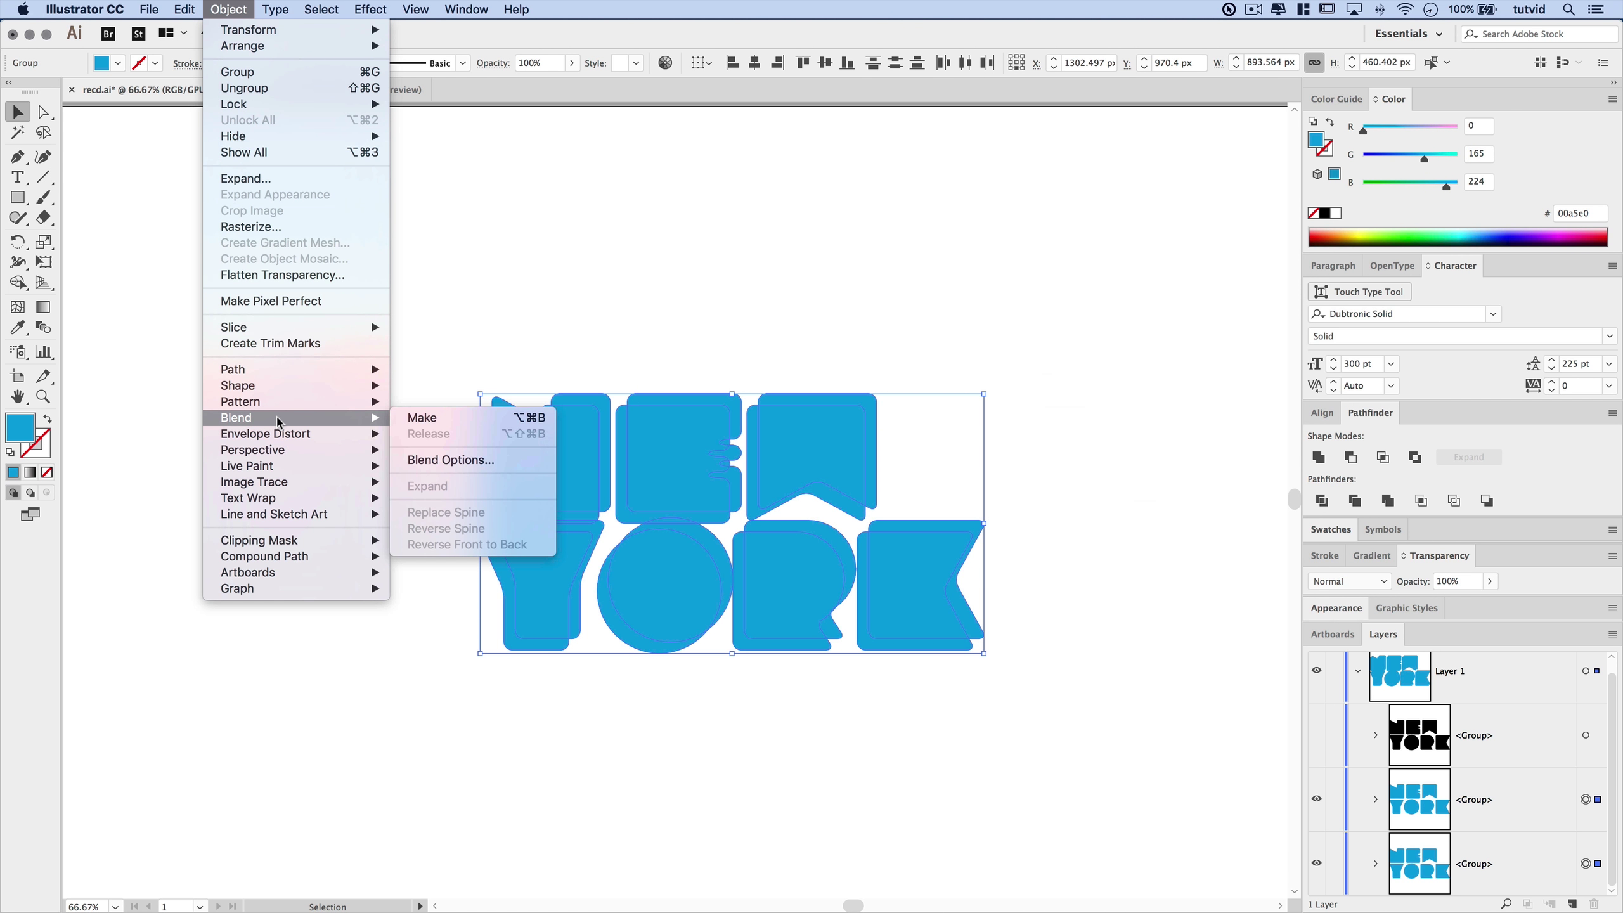
{"action": "left_click", "coordinate": [449, 419]}
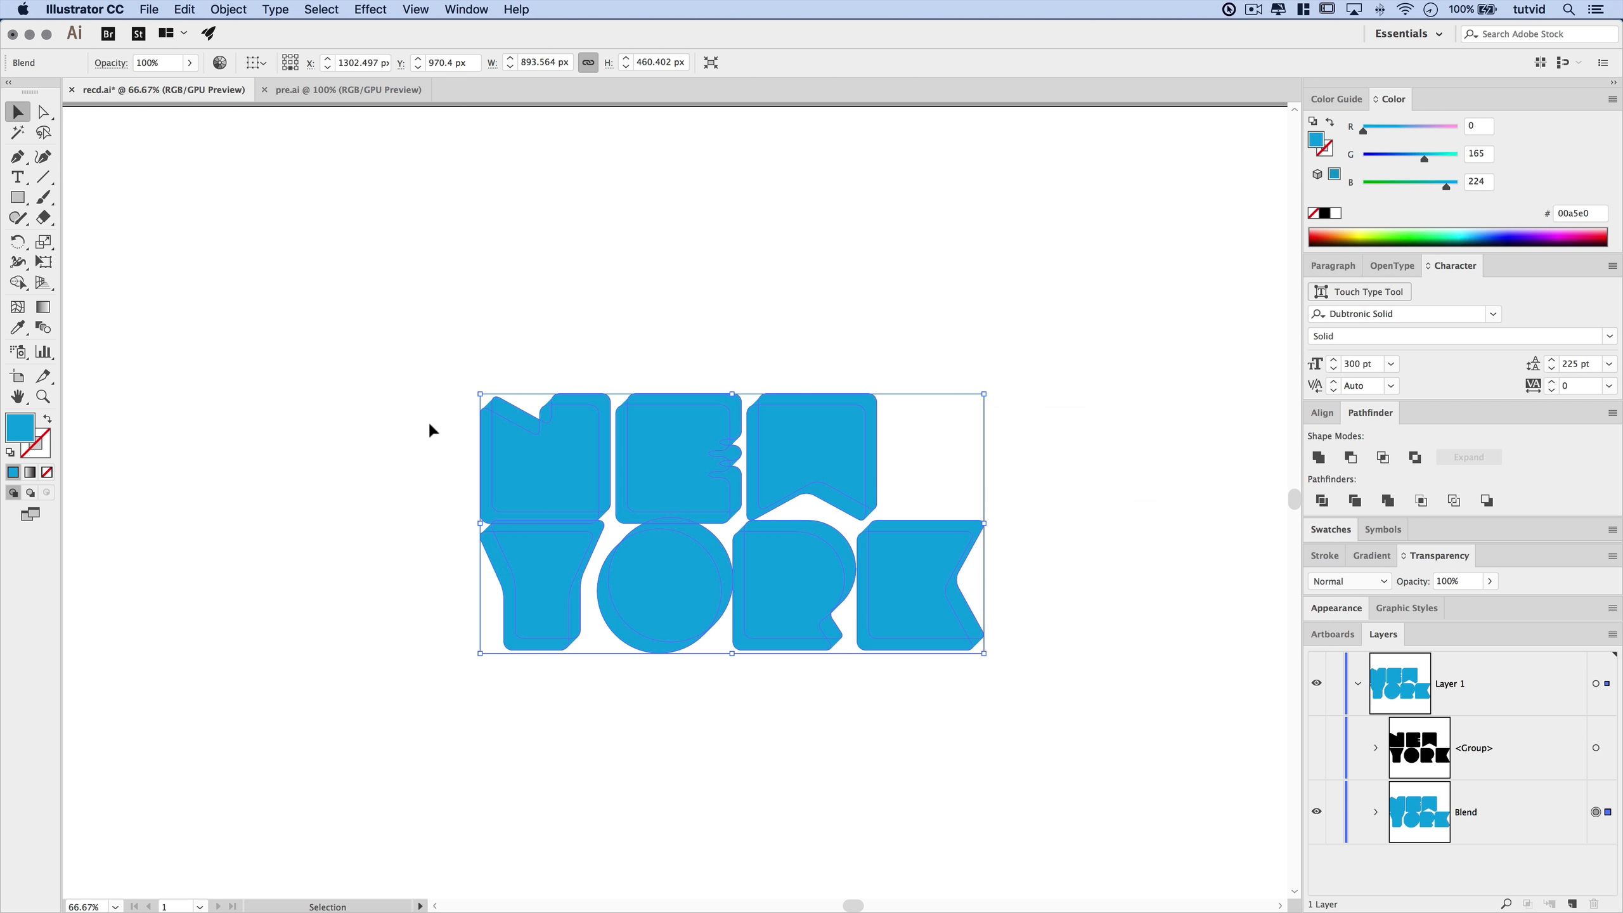
{"action": "left_click", "coordinate": [430, 425]}
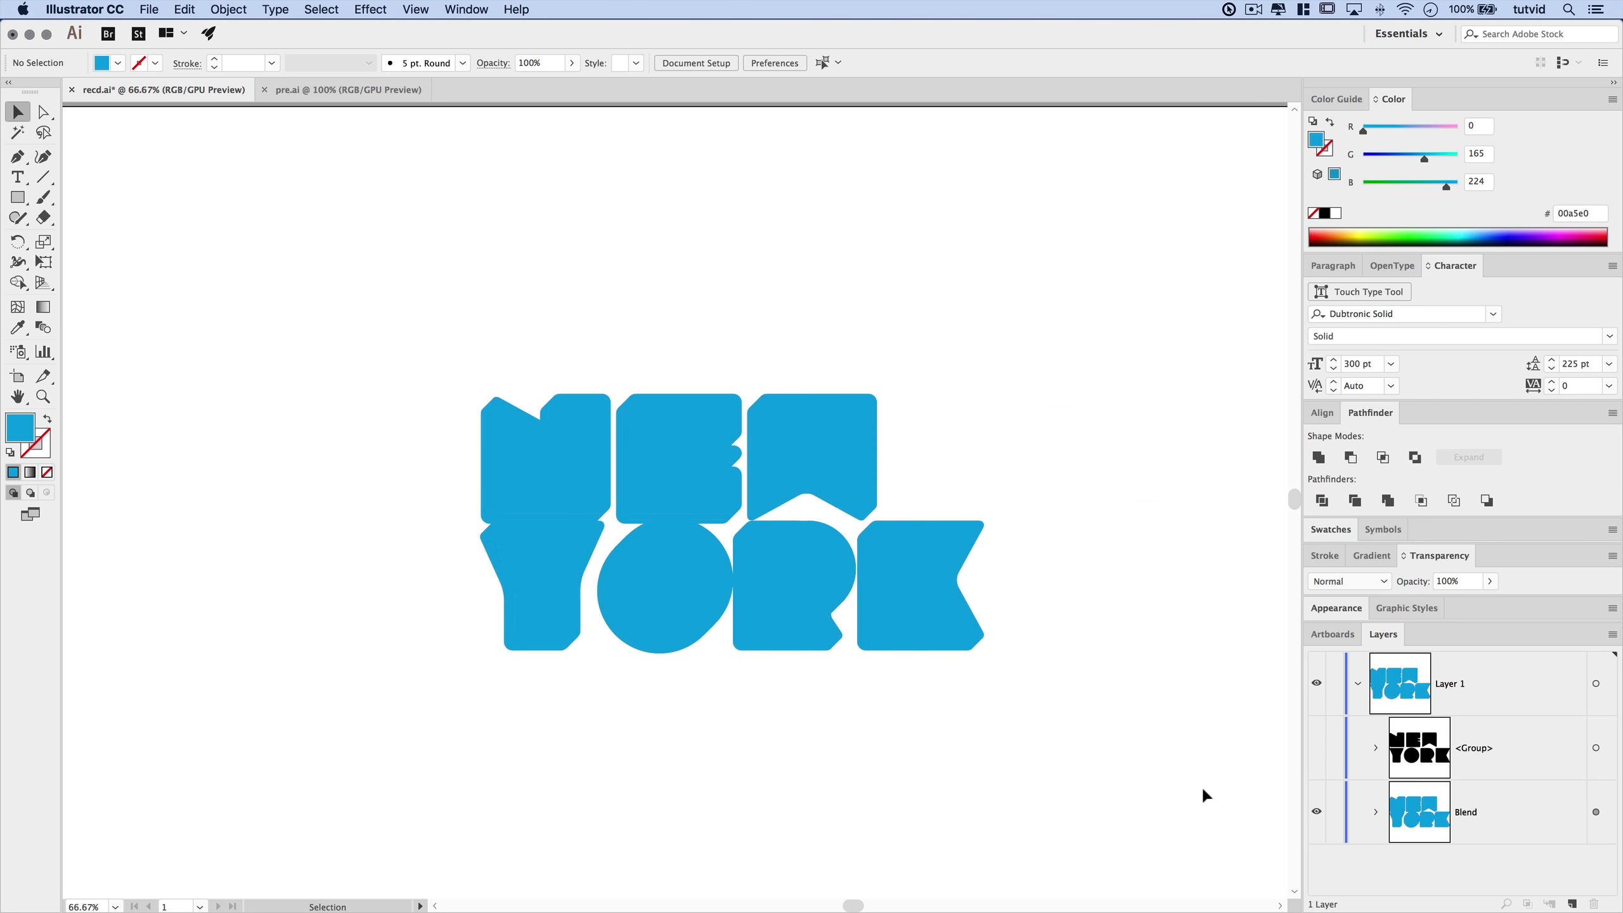
{"action": "left_click", "coordinate": [1316, 747]}
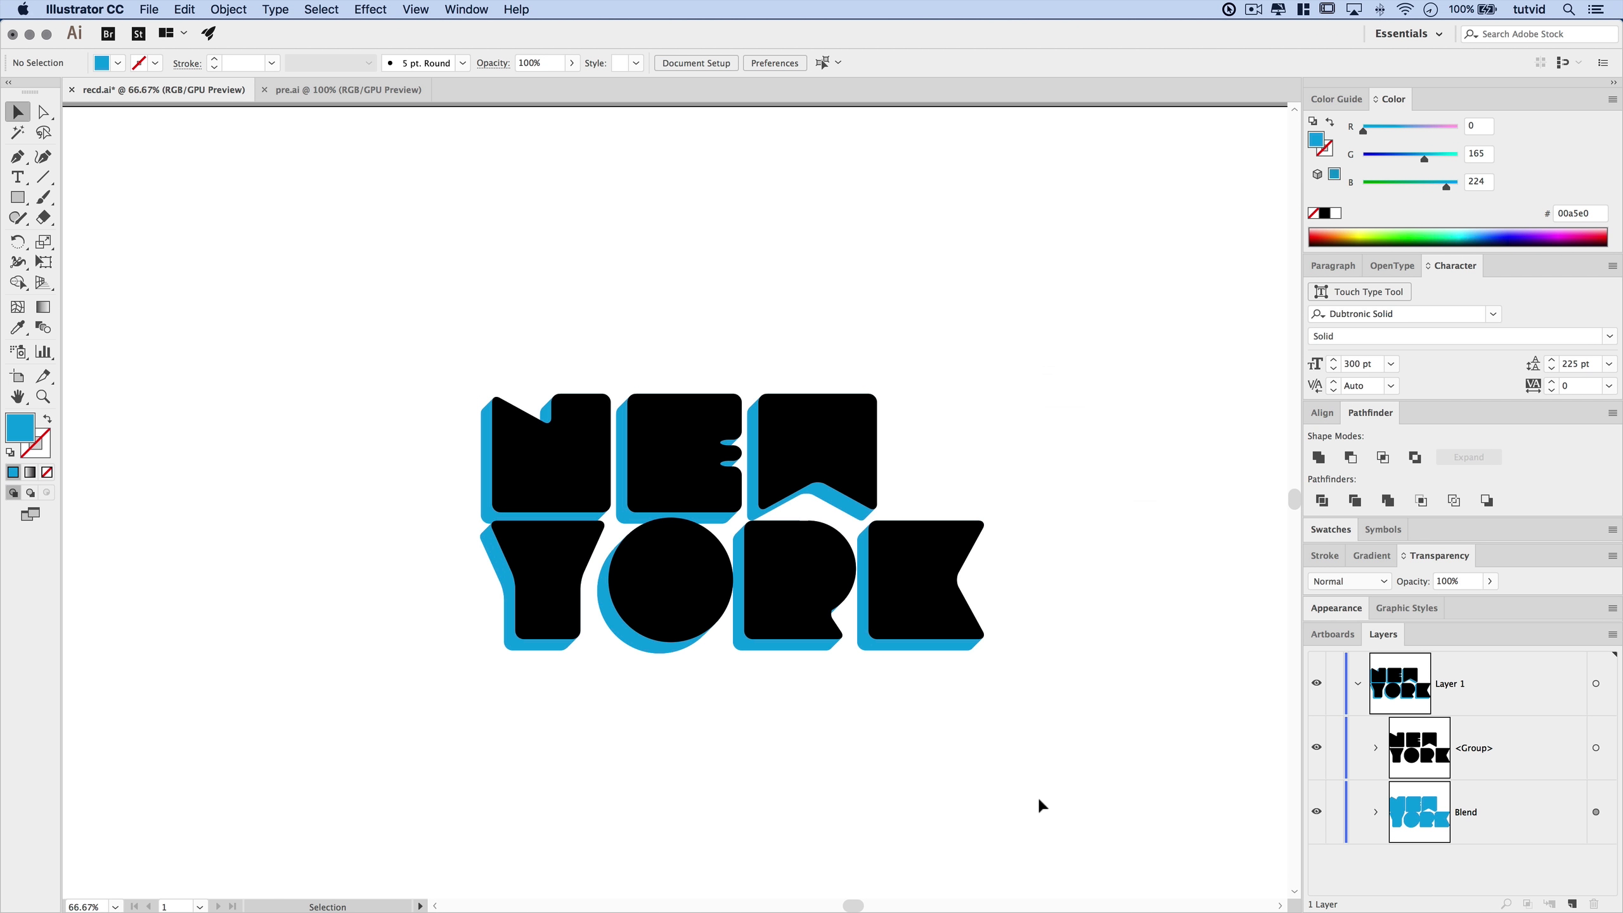
Select the black lettering group, then detach the color swatches, enlarge them, and place them close to the fill color
{"action": "left_click", "coordinate": [689, 500]}
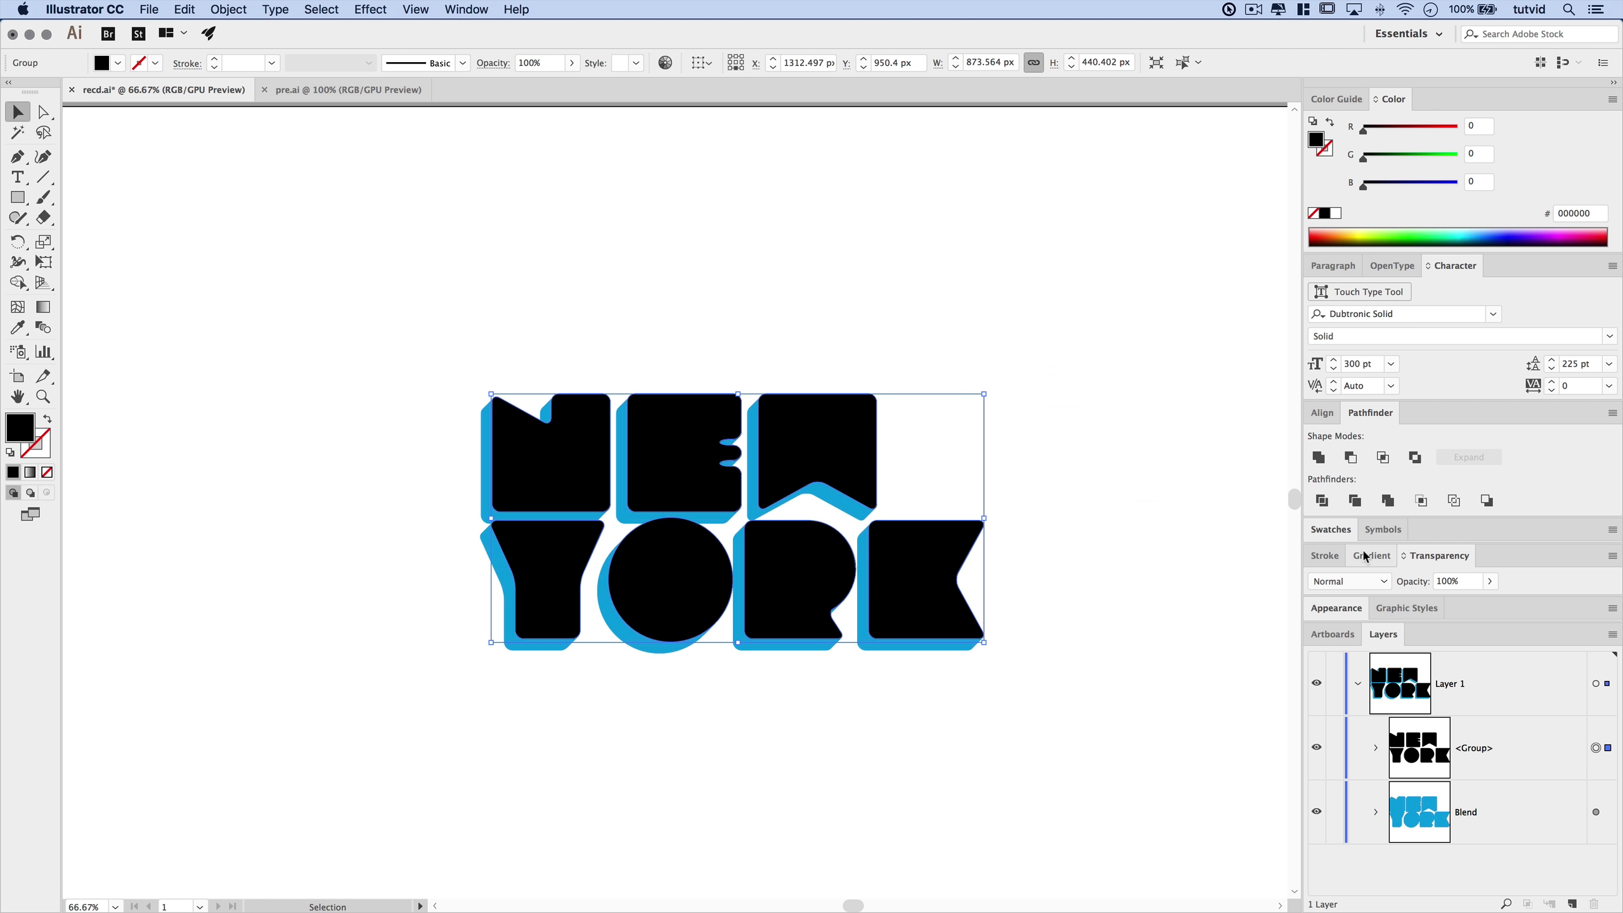
{"action": "left_click", "coordinate": [1330, 528]}
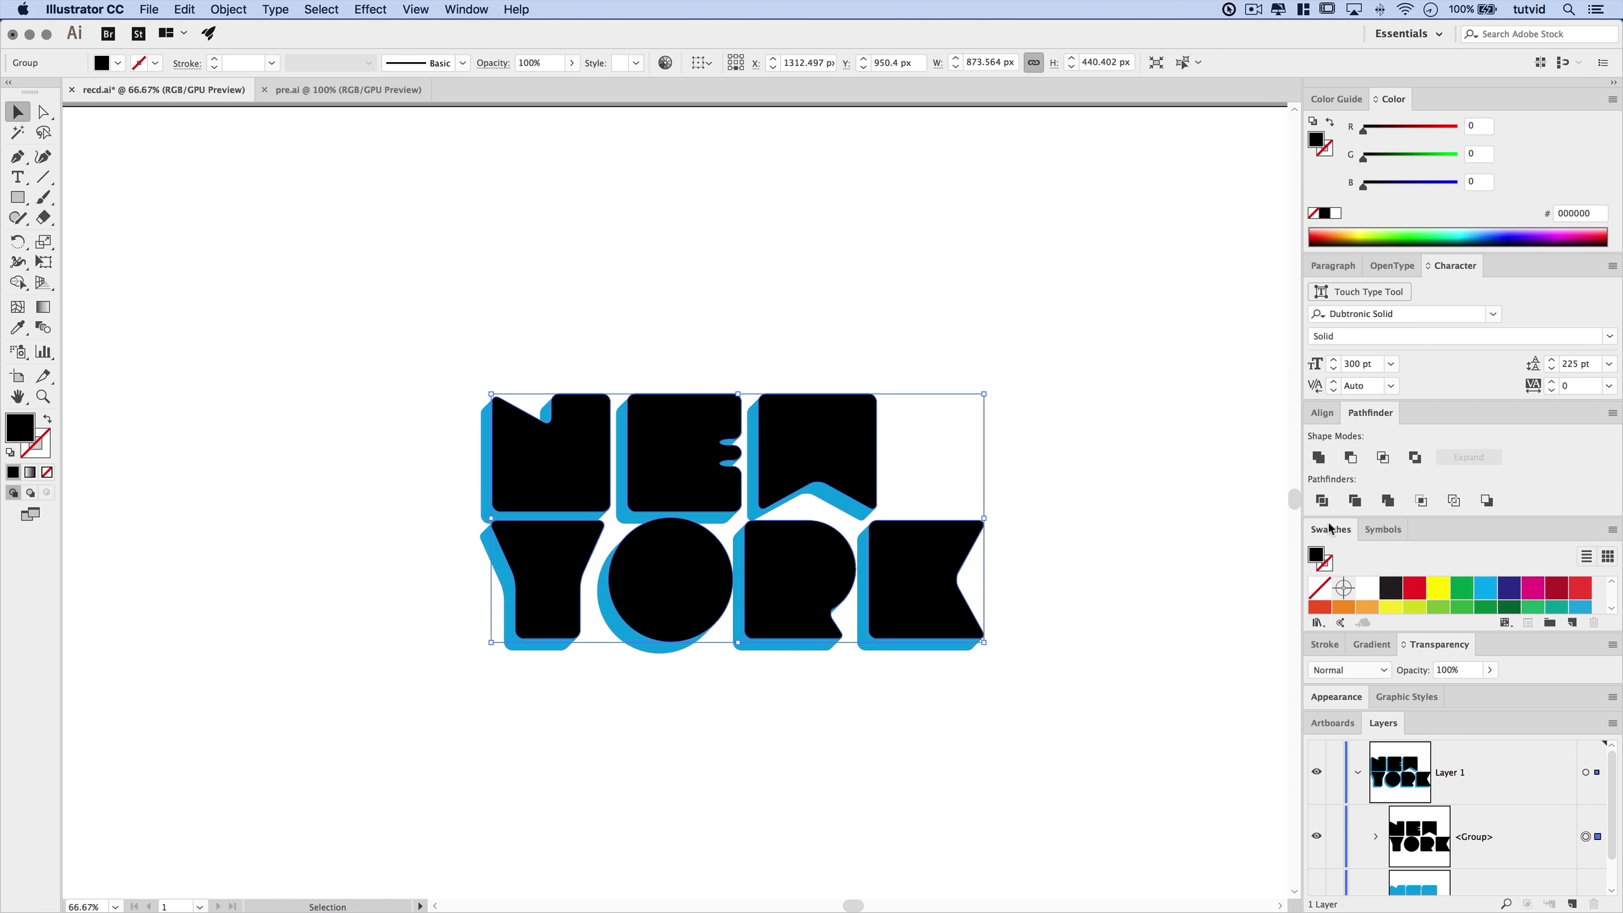
{"action": "left_click_drag", "start_coordinate": [1330, 528], "coordinate": [765, 195]}
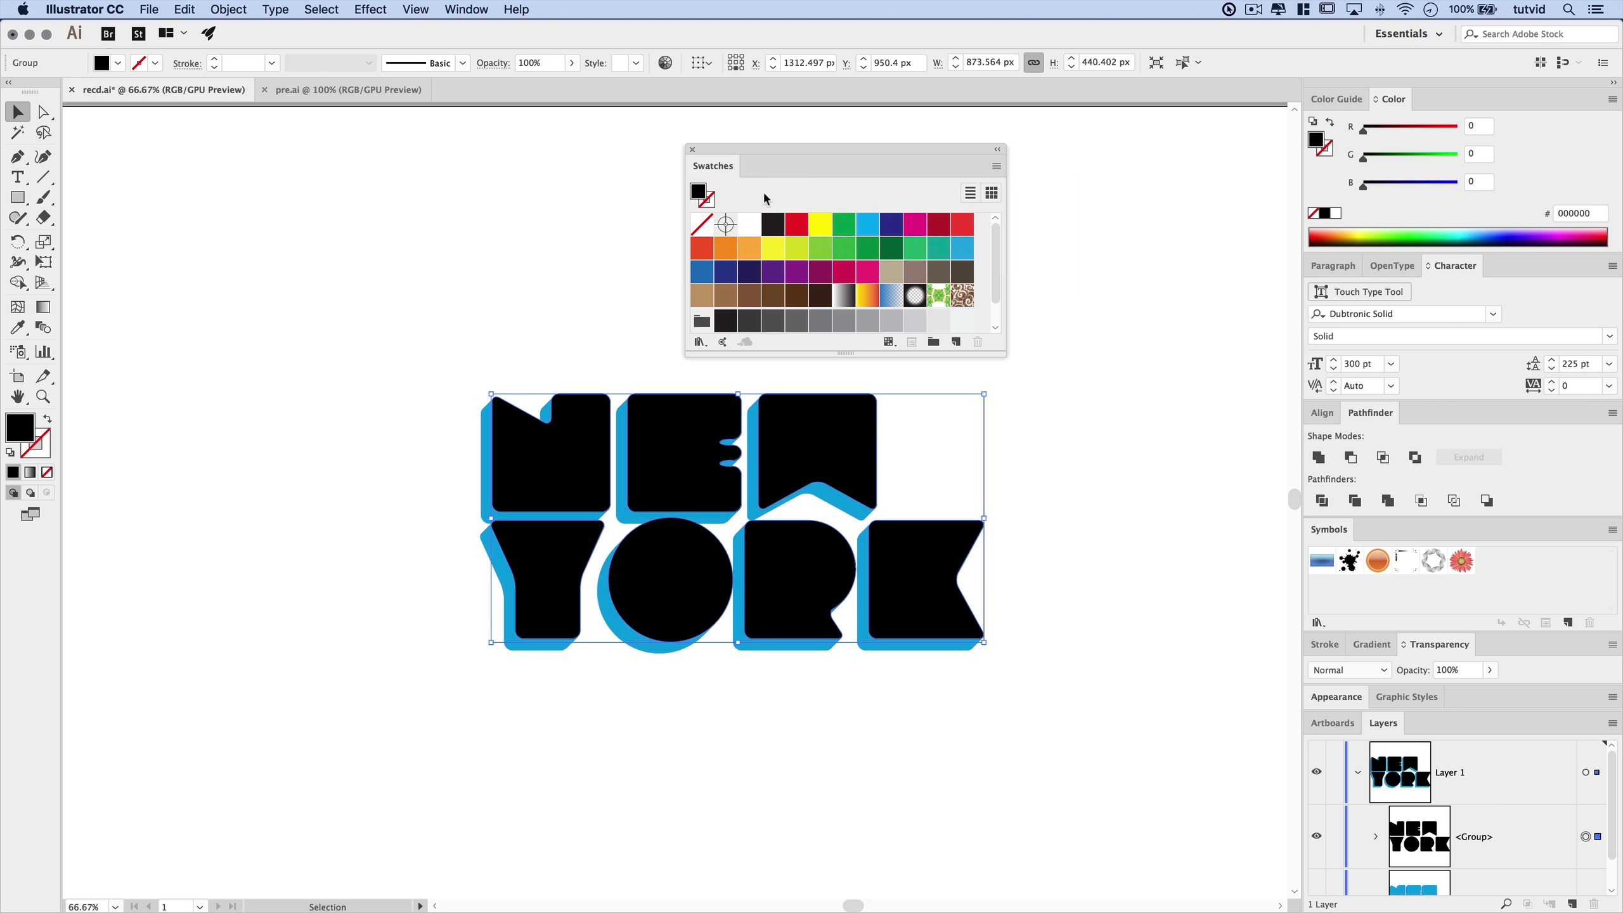
{"action": "left_click_drag", "start_coordinate": [1003, 356], "coordinate": [1071, 401]}
{"action": "left_click_drag", "start_coordinate": [953, 160], "coordinate": [424, 283]}
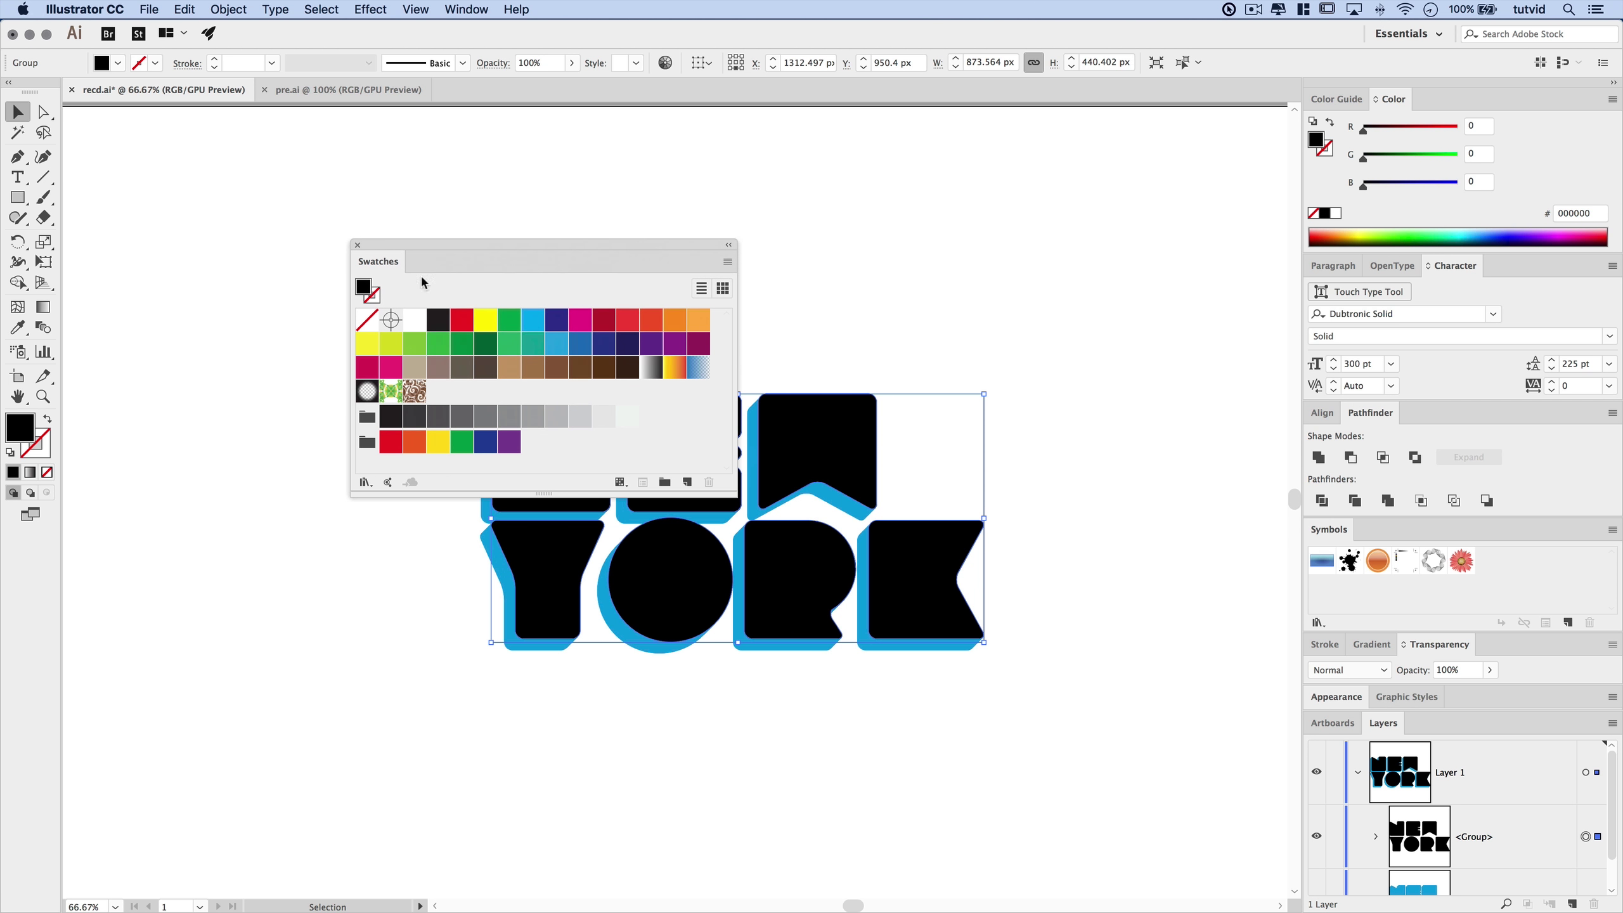
Set the front lettering's fill color to ff1c53 and save it as a swatch
{"action": "double_click", "coordinate": [17, 435]}
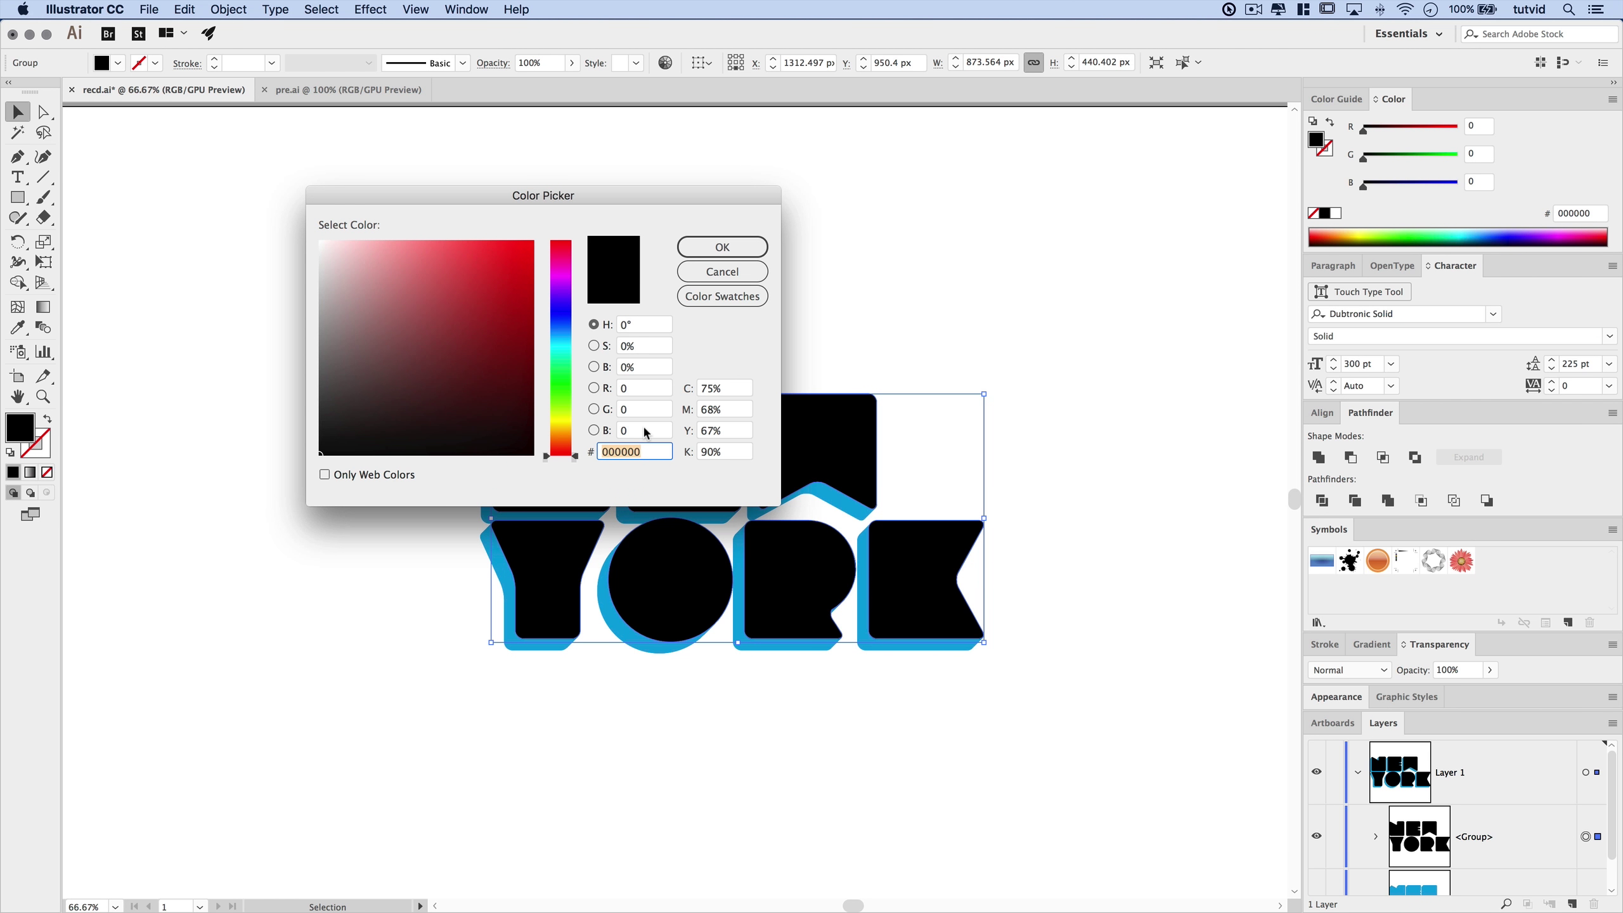
{"action": "type", "text": "ff1c53"}
{"action": "key", "text": "Tab"}
{"action": "left_click", "coordinate": [759, 243]}
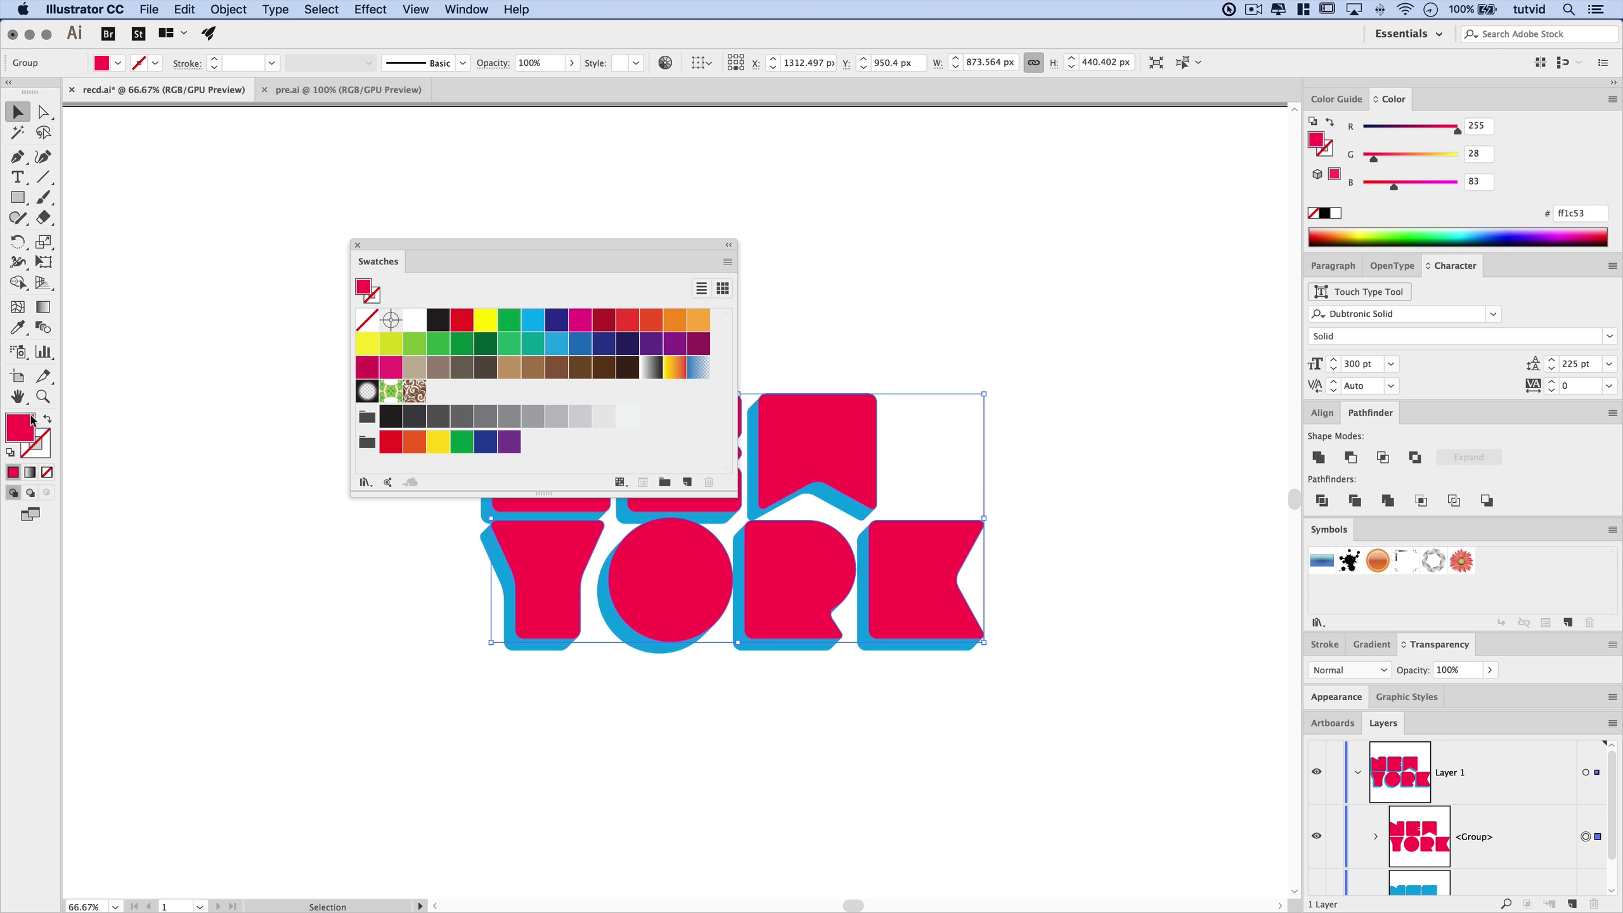
{"action": "left_click_drag", "start_coordinate": [23, 432], "coordinate": [441, 393]}
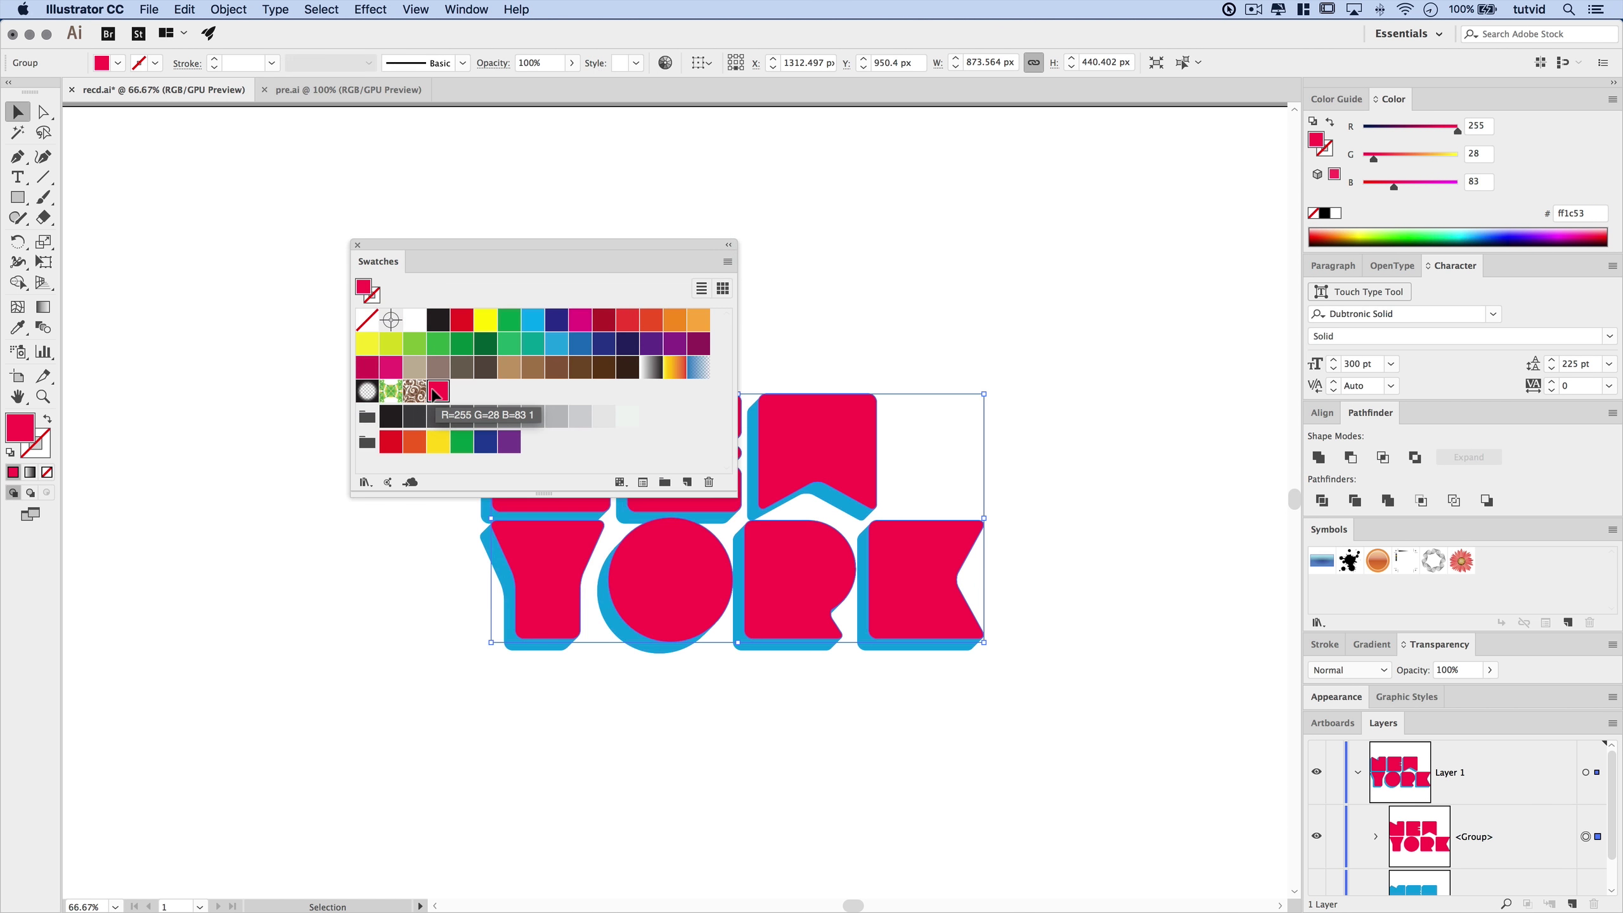
Set the front lettering's fill color to ffe469 and add that yellow to the swatches
{"action": "double_click", "coordinate": [23, 433]}
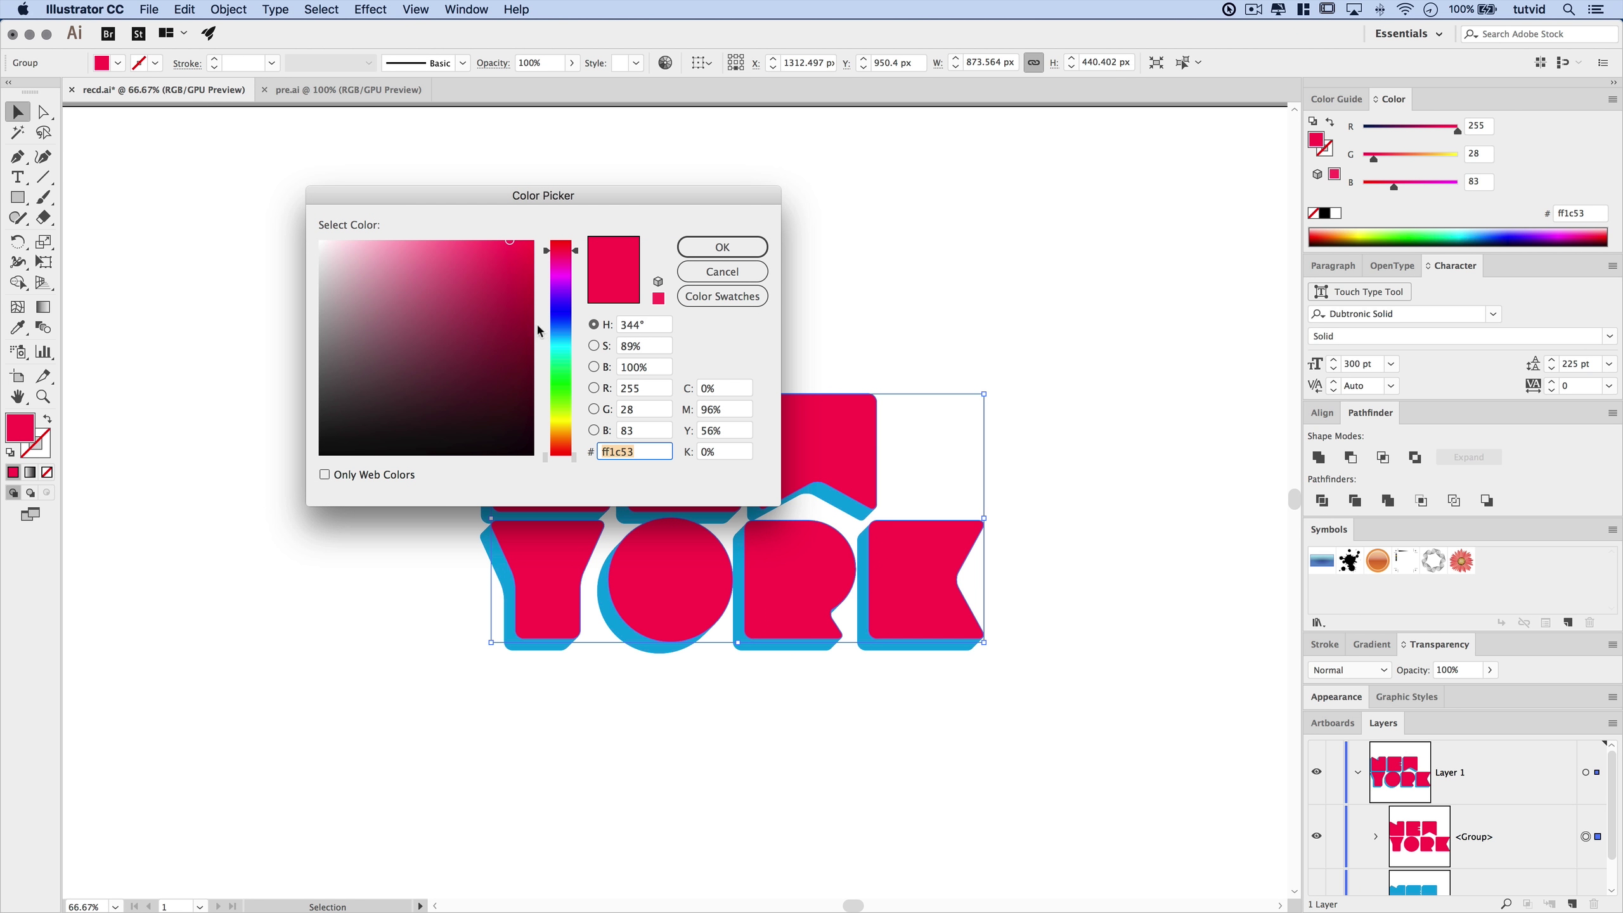
{"action": "type", "text": "ffe469"}
{"action": "left_click", "coordinate": [722, 247]}
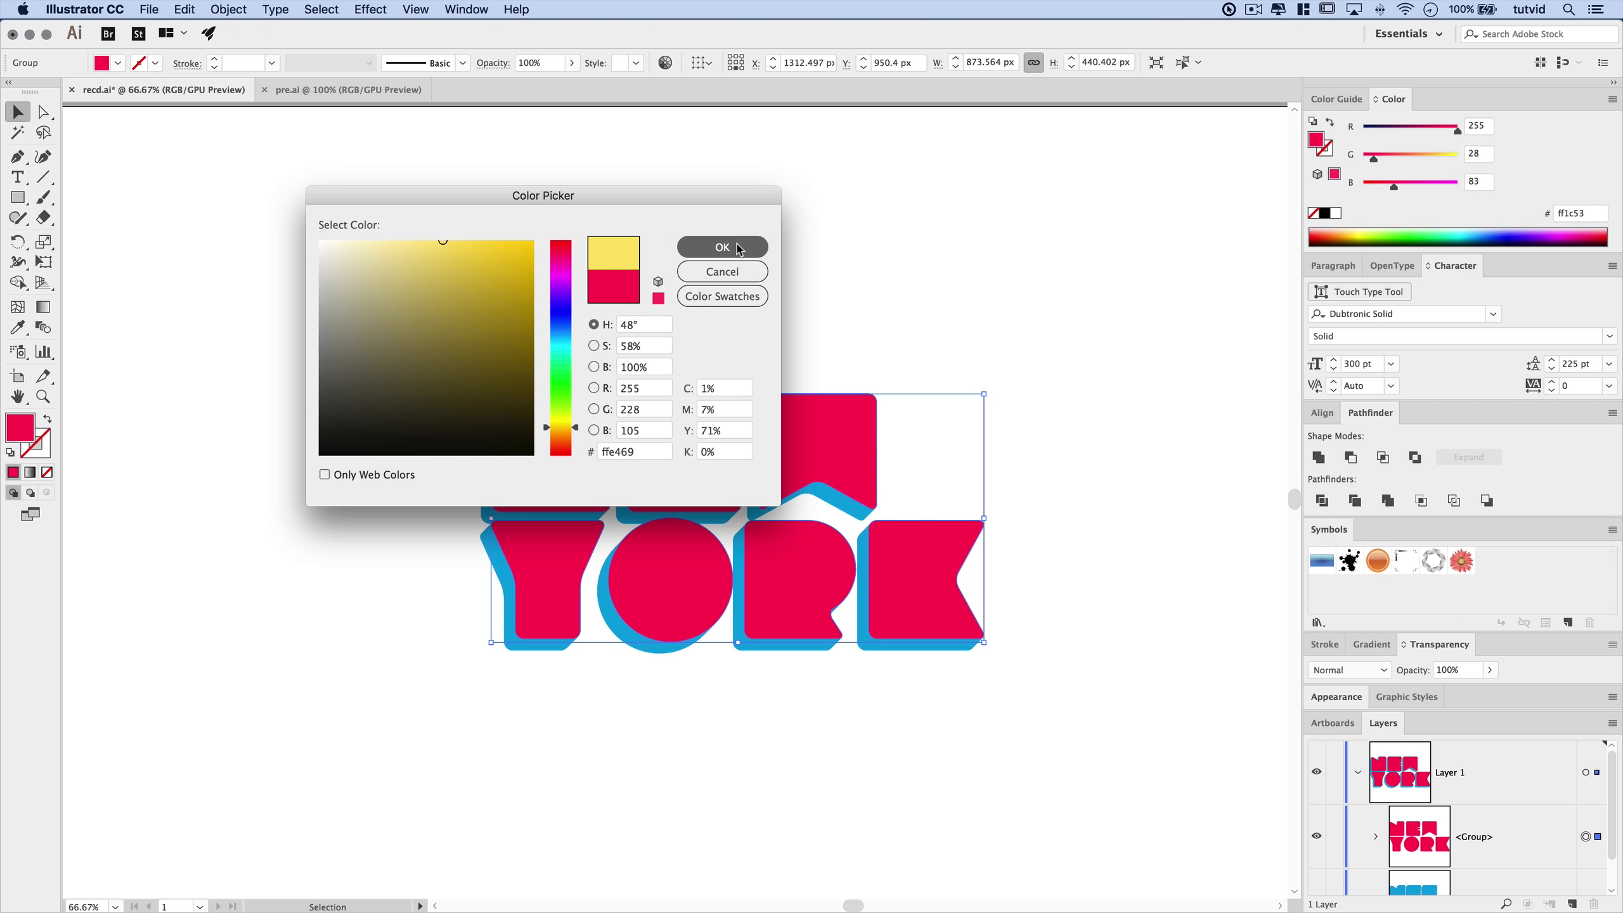
{"action": "left_click_drag", "start_coordinate": [23, 431], "coordinate": [464, 392]}
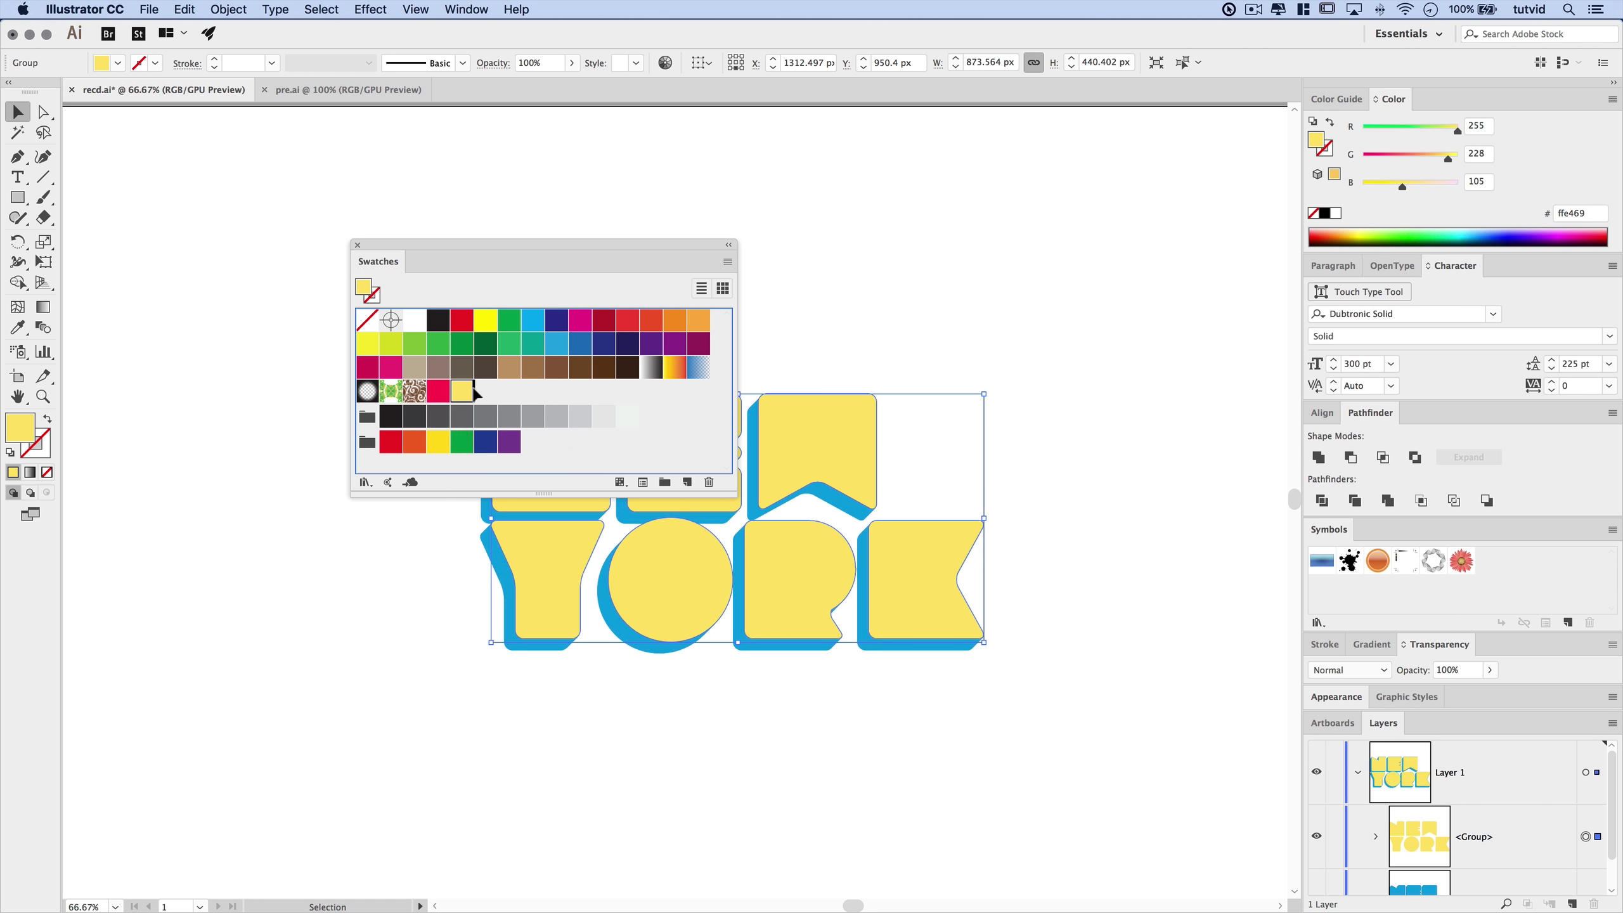
Set the front lettering's fill color to 8ce2ff and store this light blue as a swatch
{"action": "double_click", "coordinate": [22, 434]}
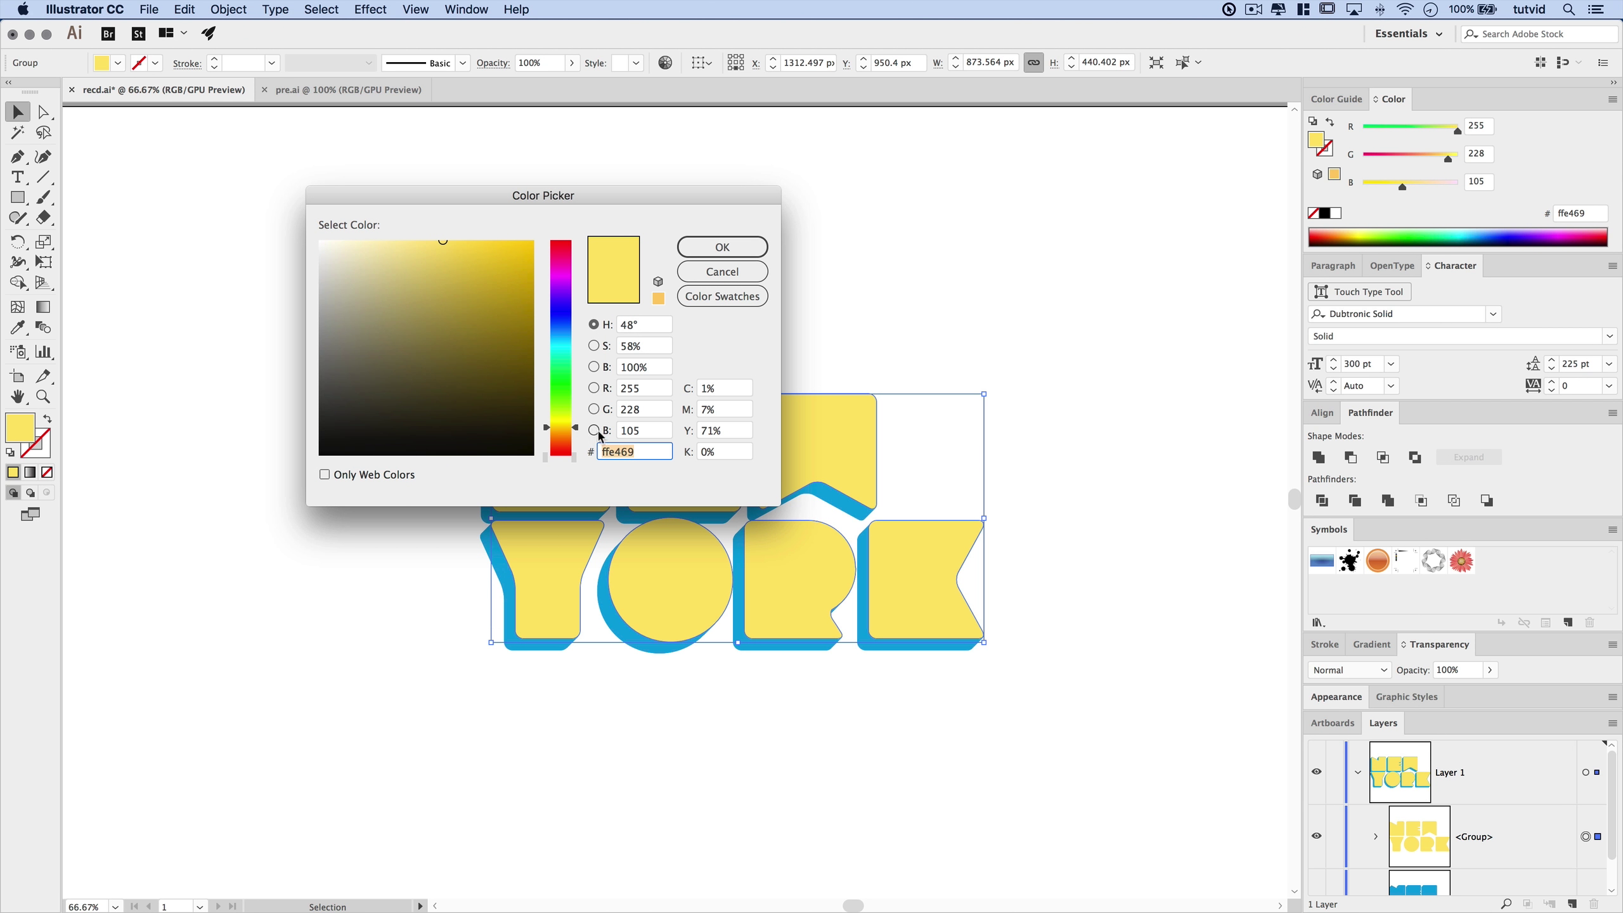
{"action": "type", "text": "8ce2ff"}
{"action": "key", "text": "Return"}
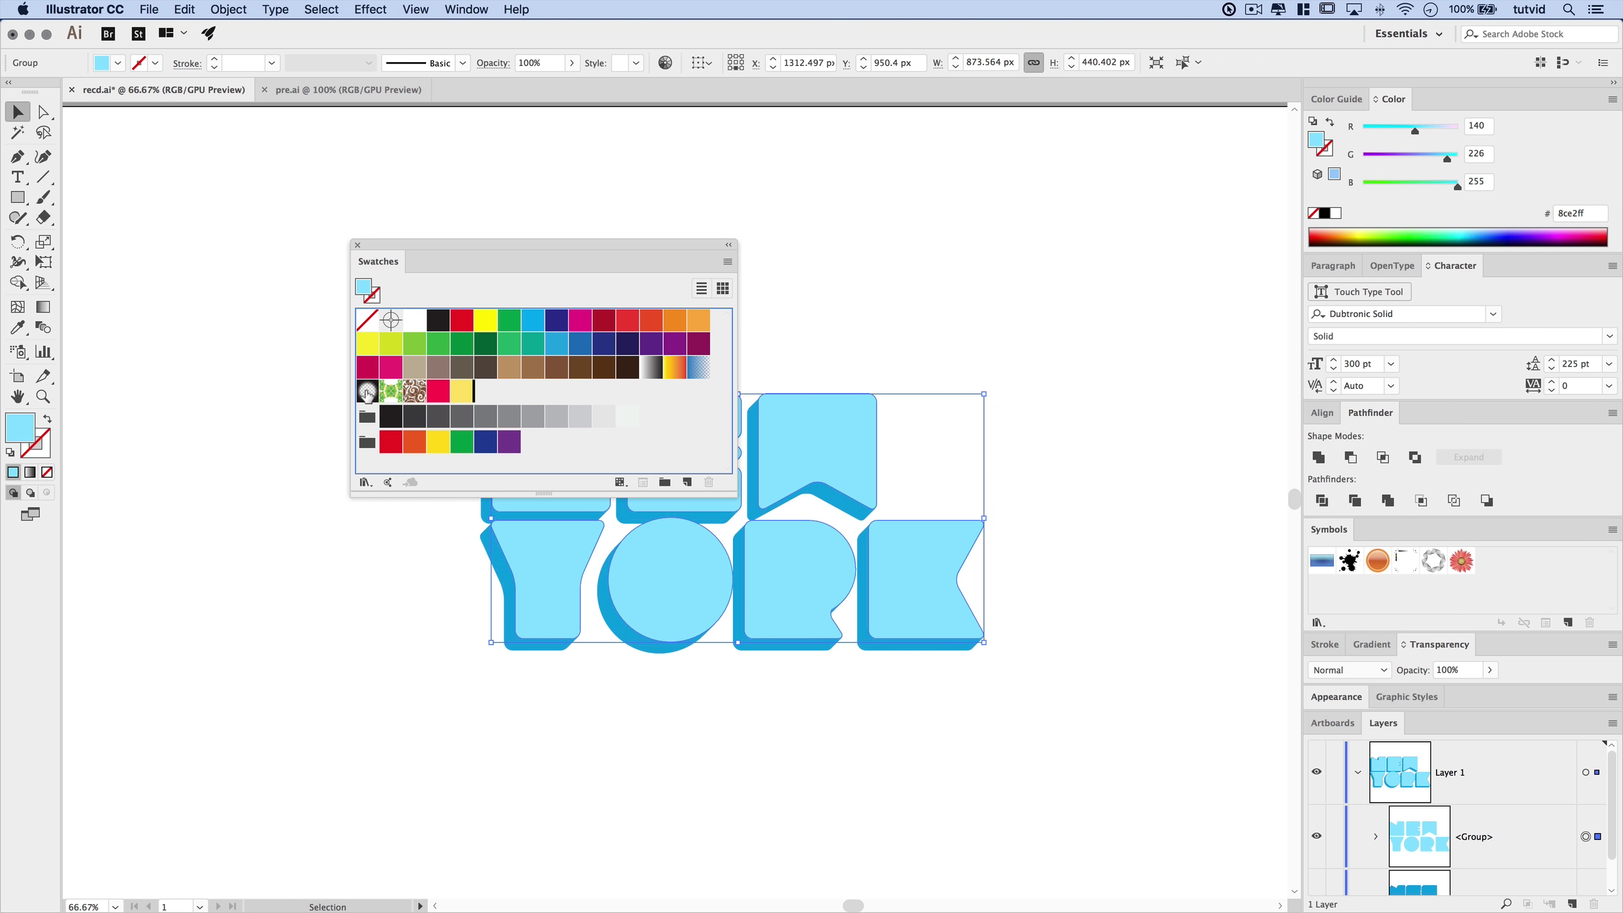
{"action": "left_click_drag", "start_coordinate": [23, 429], "coordinate": [487, 392]}
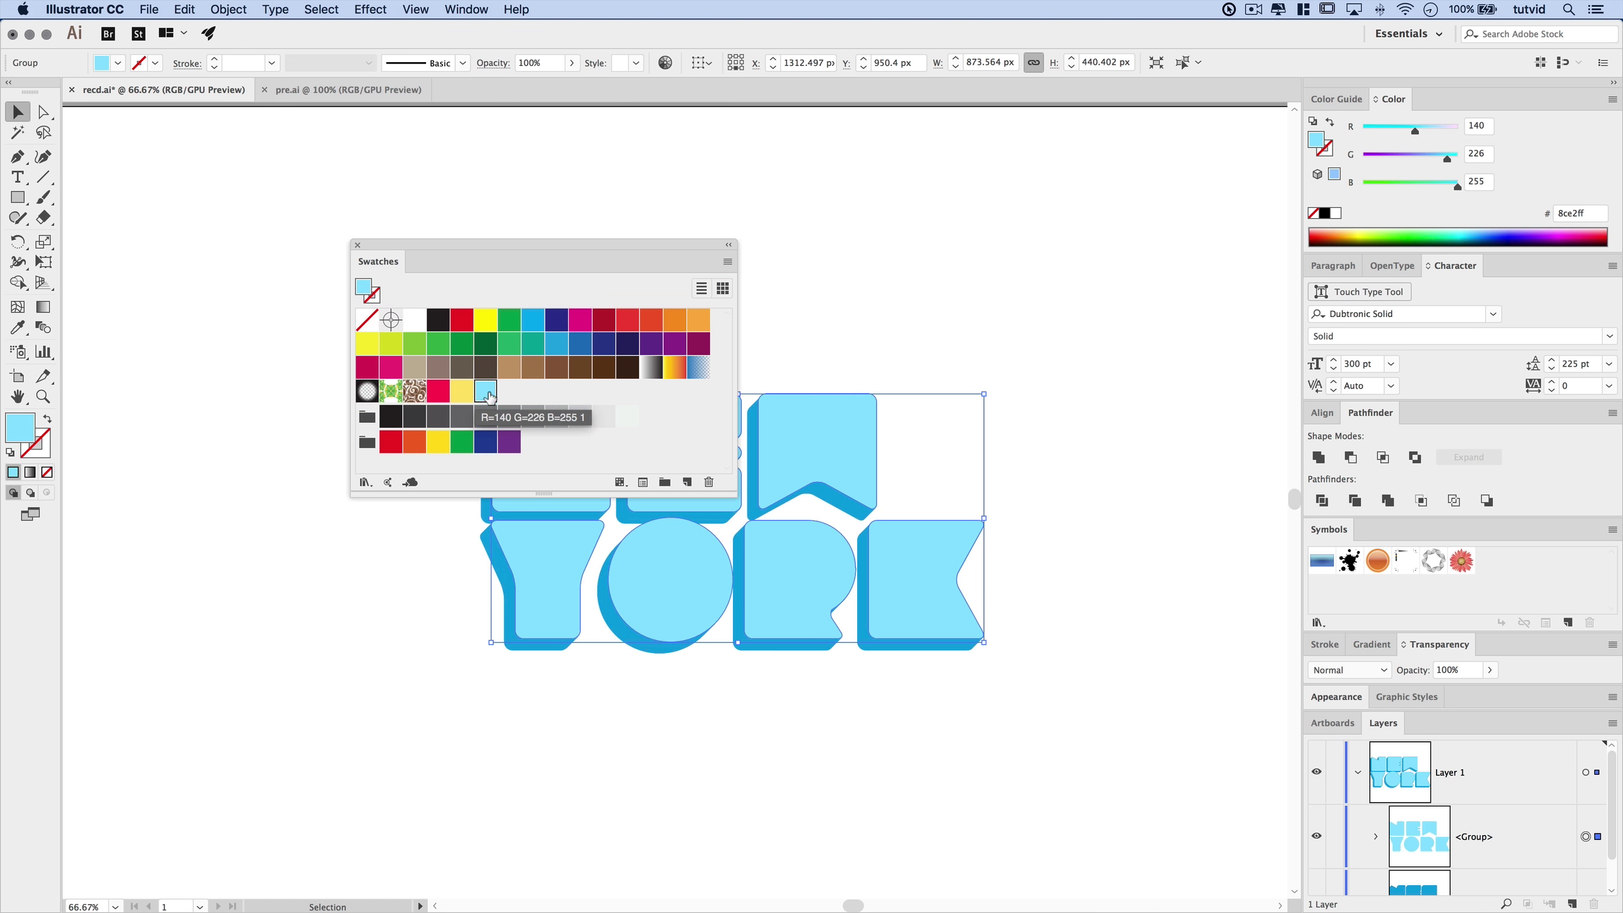
Dock the swatches beside the symbols again, collapse the Pathfinder and Character options, and shorten the swatch area to three saved colors
{"action": "left_click_drag", "start_coordinate": [376, 263], "coordinate": [1367, 540]}
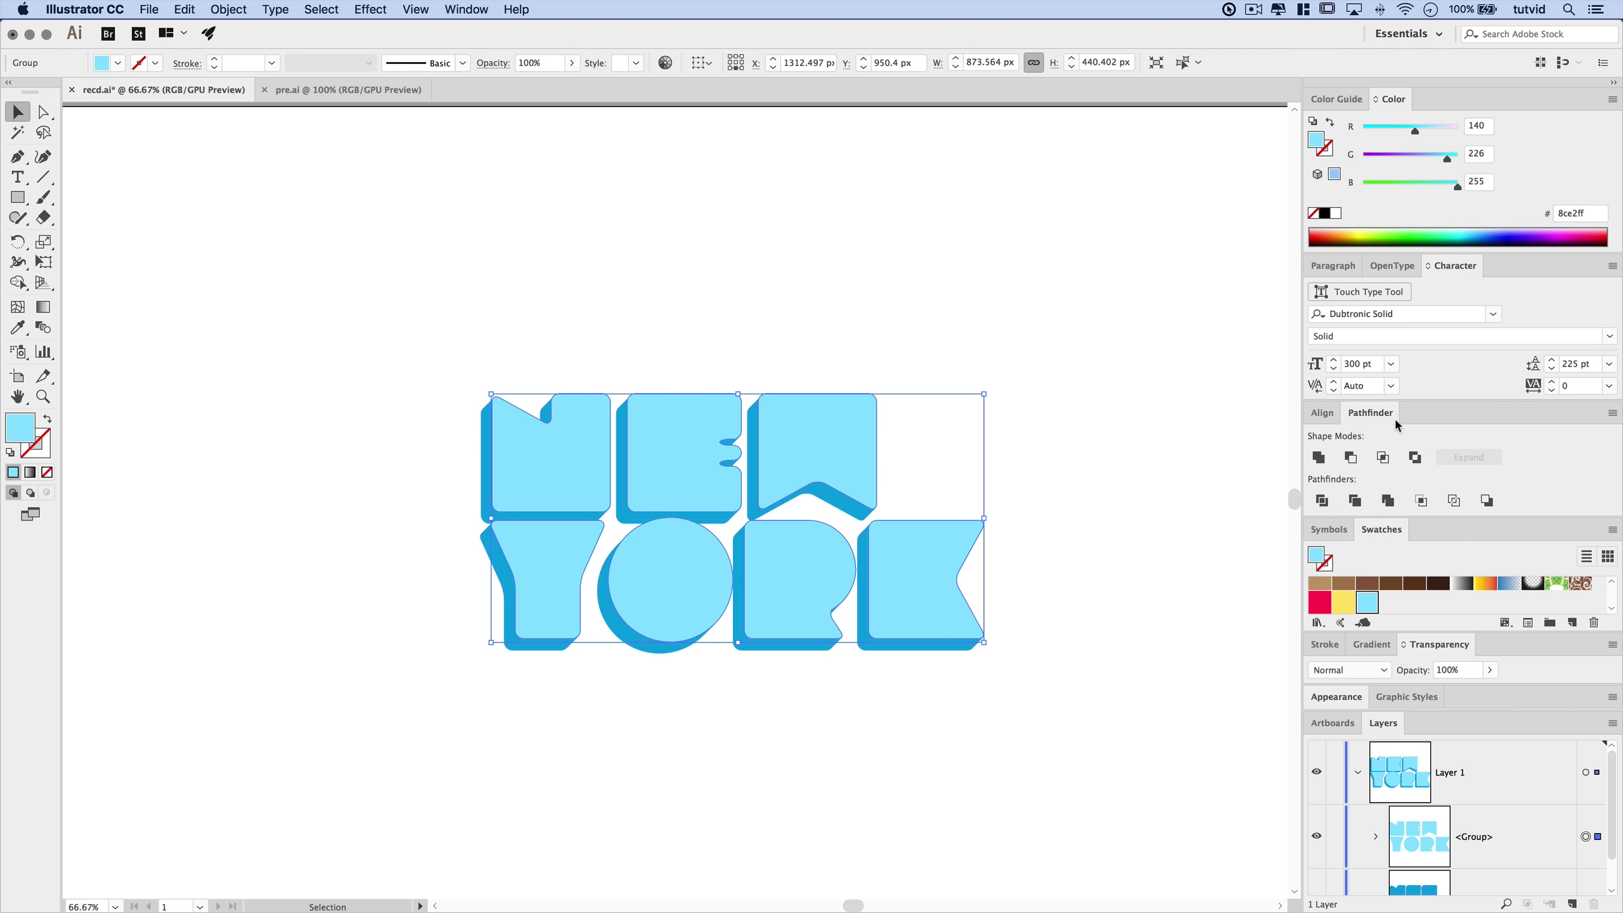
{"action": "double_click", "coordinate": [1374, 412]}
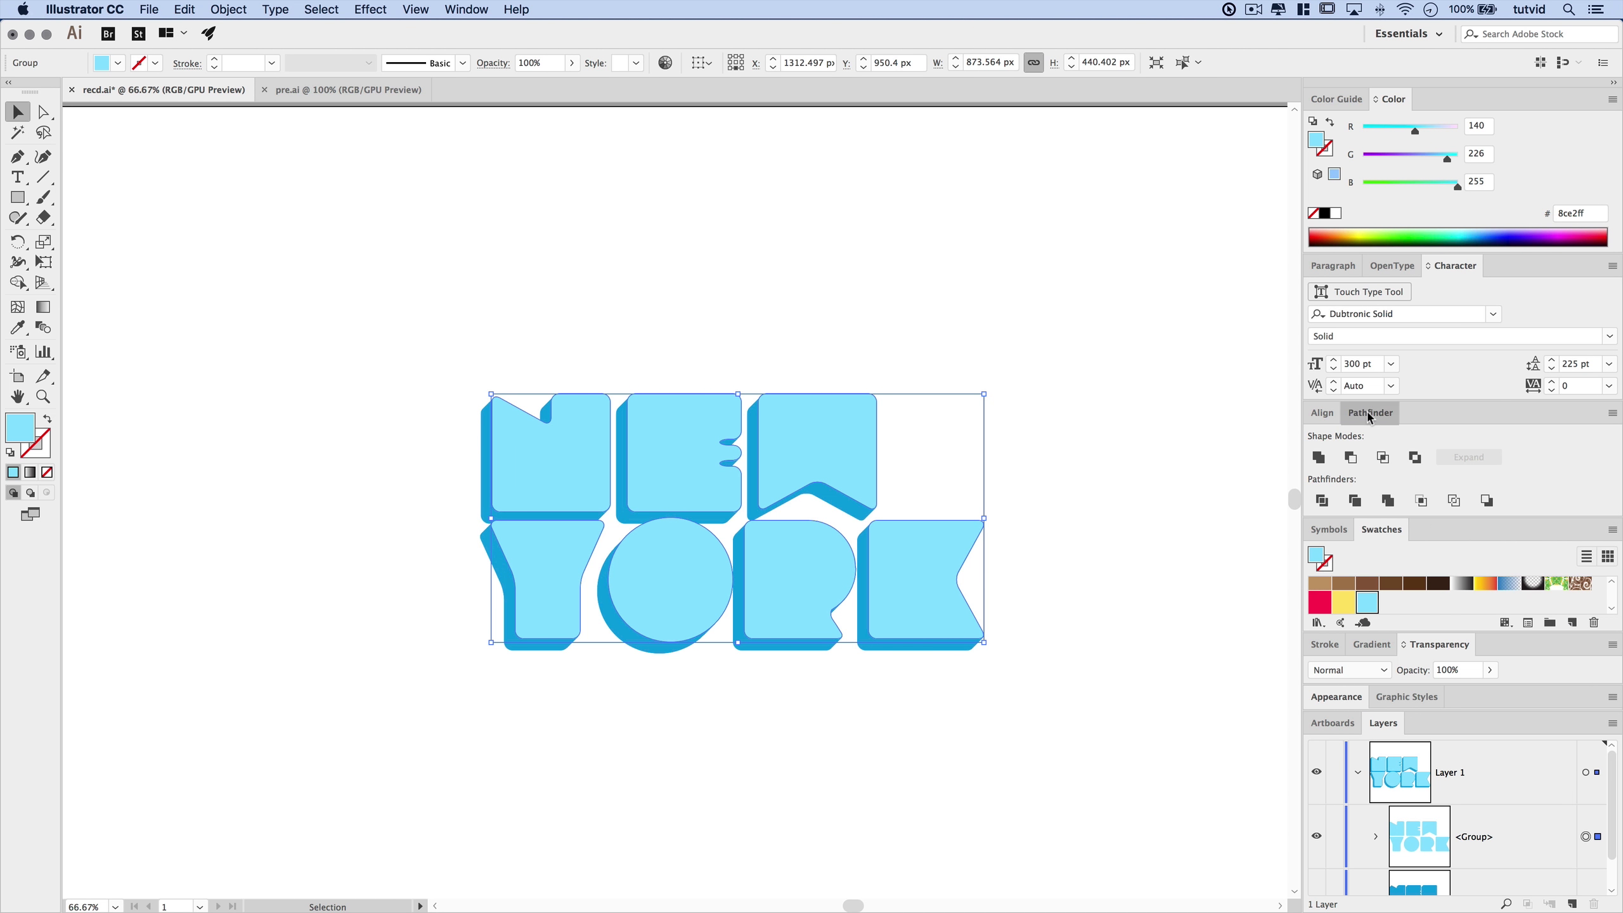
{"action": "left_click", "coordinate": [1467, 268]}
{"action": "left_click", "coordinate": [1465, 262]}
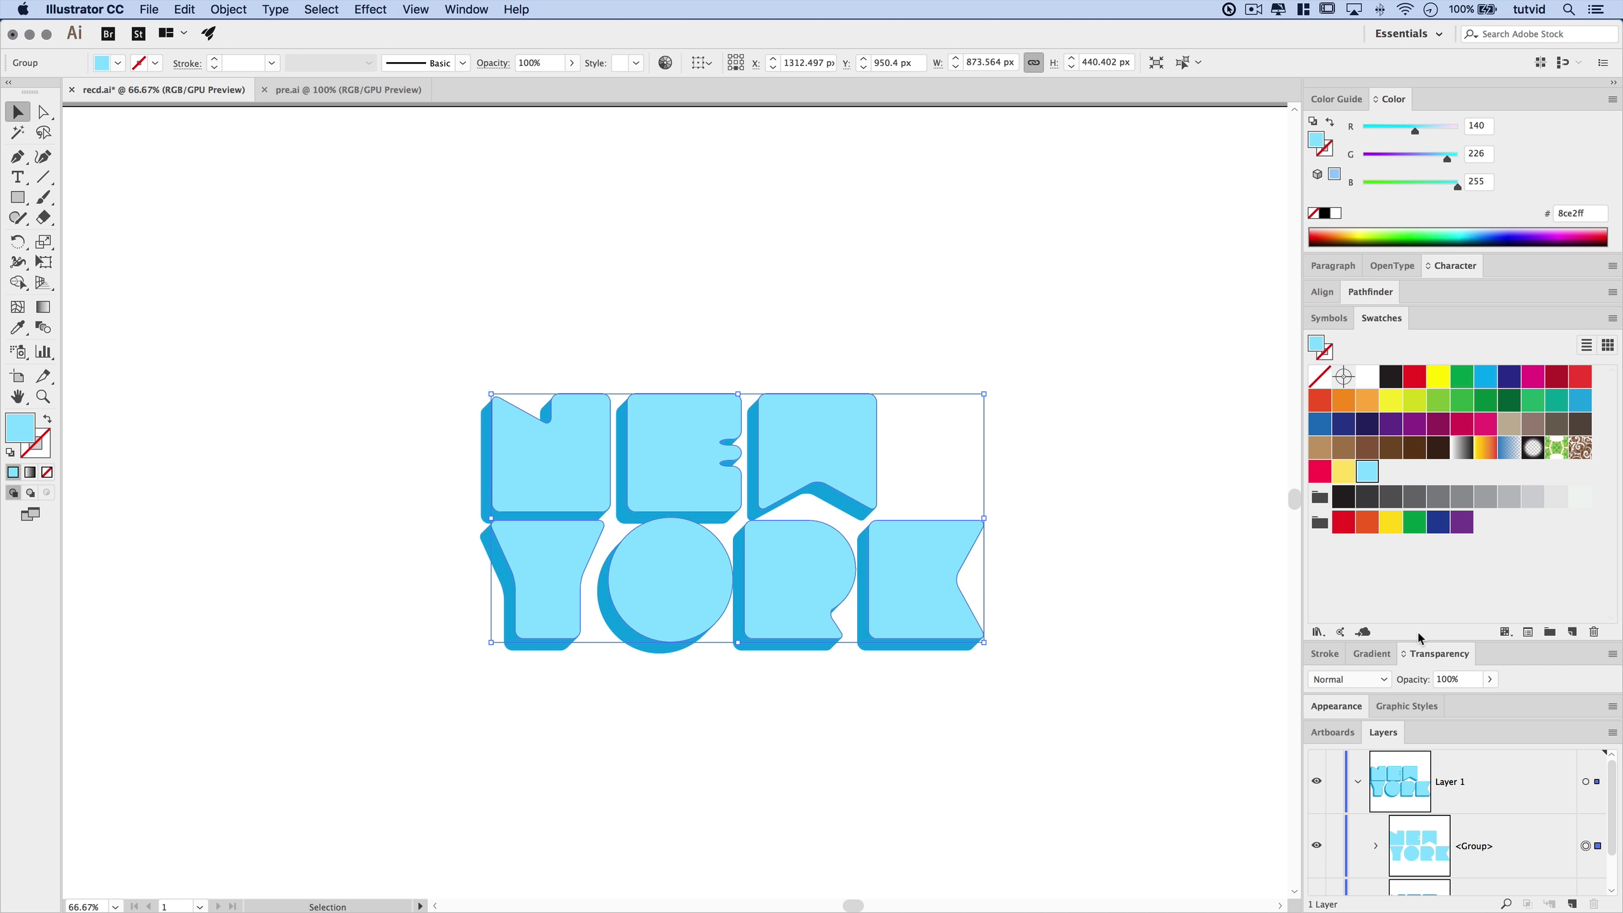
{"action": "left_click_drag", "start_coordinate": [1418, 641], "coordinate": [1413, 479]}
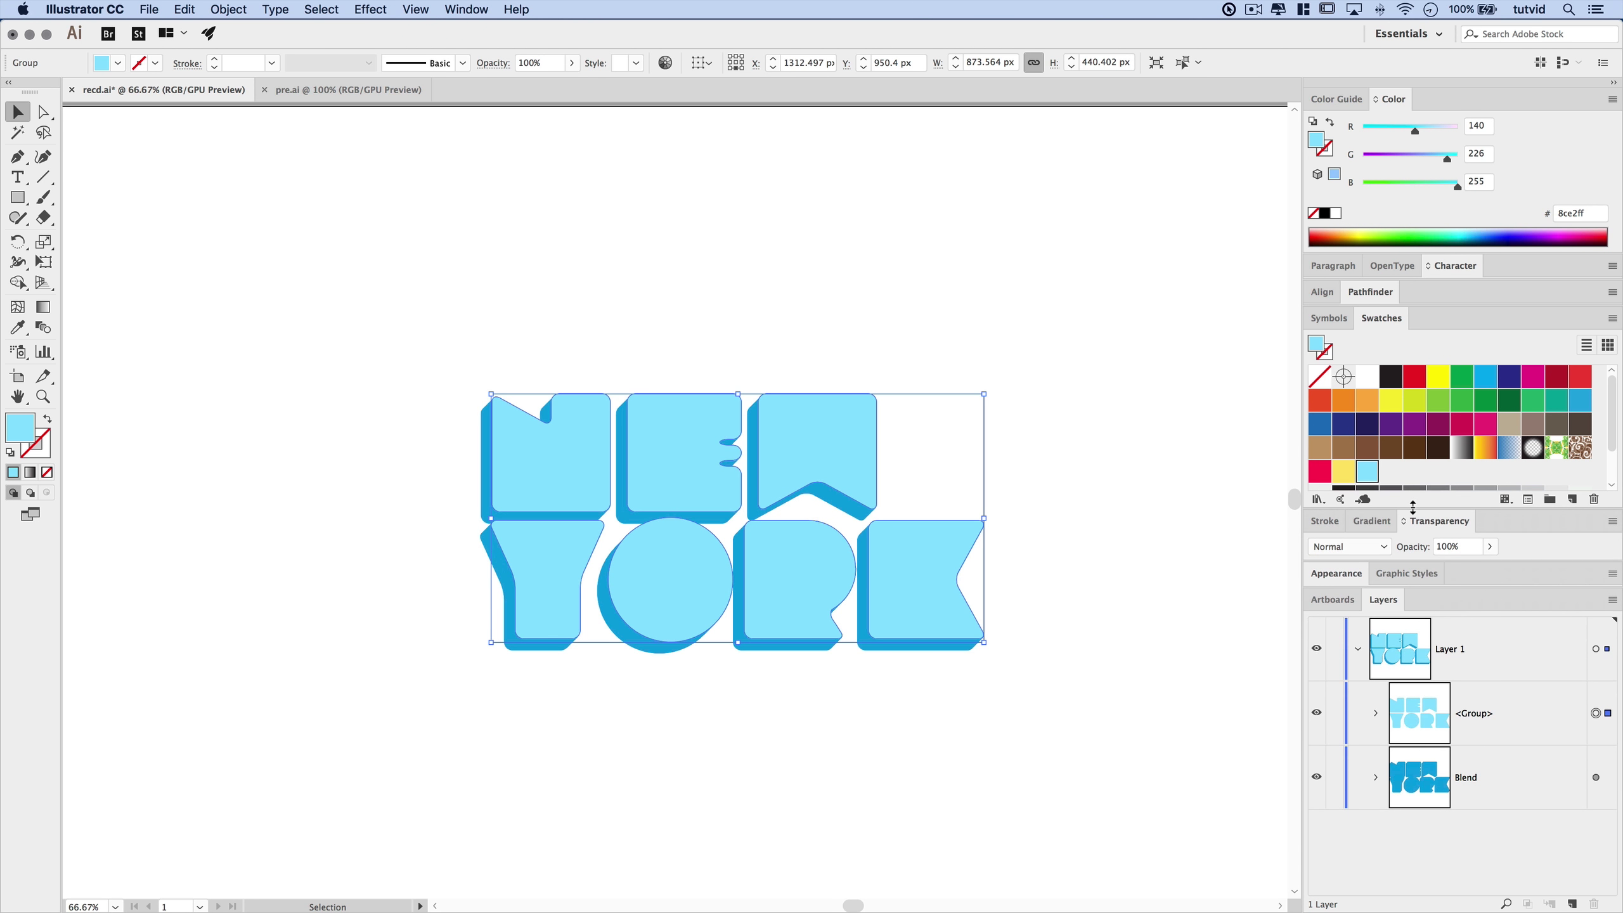
Fill the front lettering with the white-to-black linear gradient and set its angle to -90°
{"action": "left_click", "coordinate": [1359, 520]}
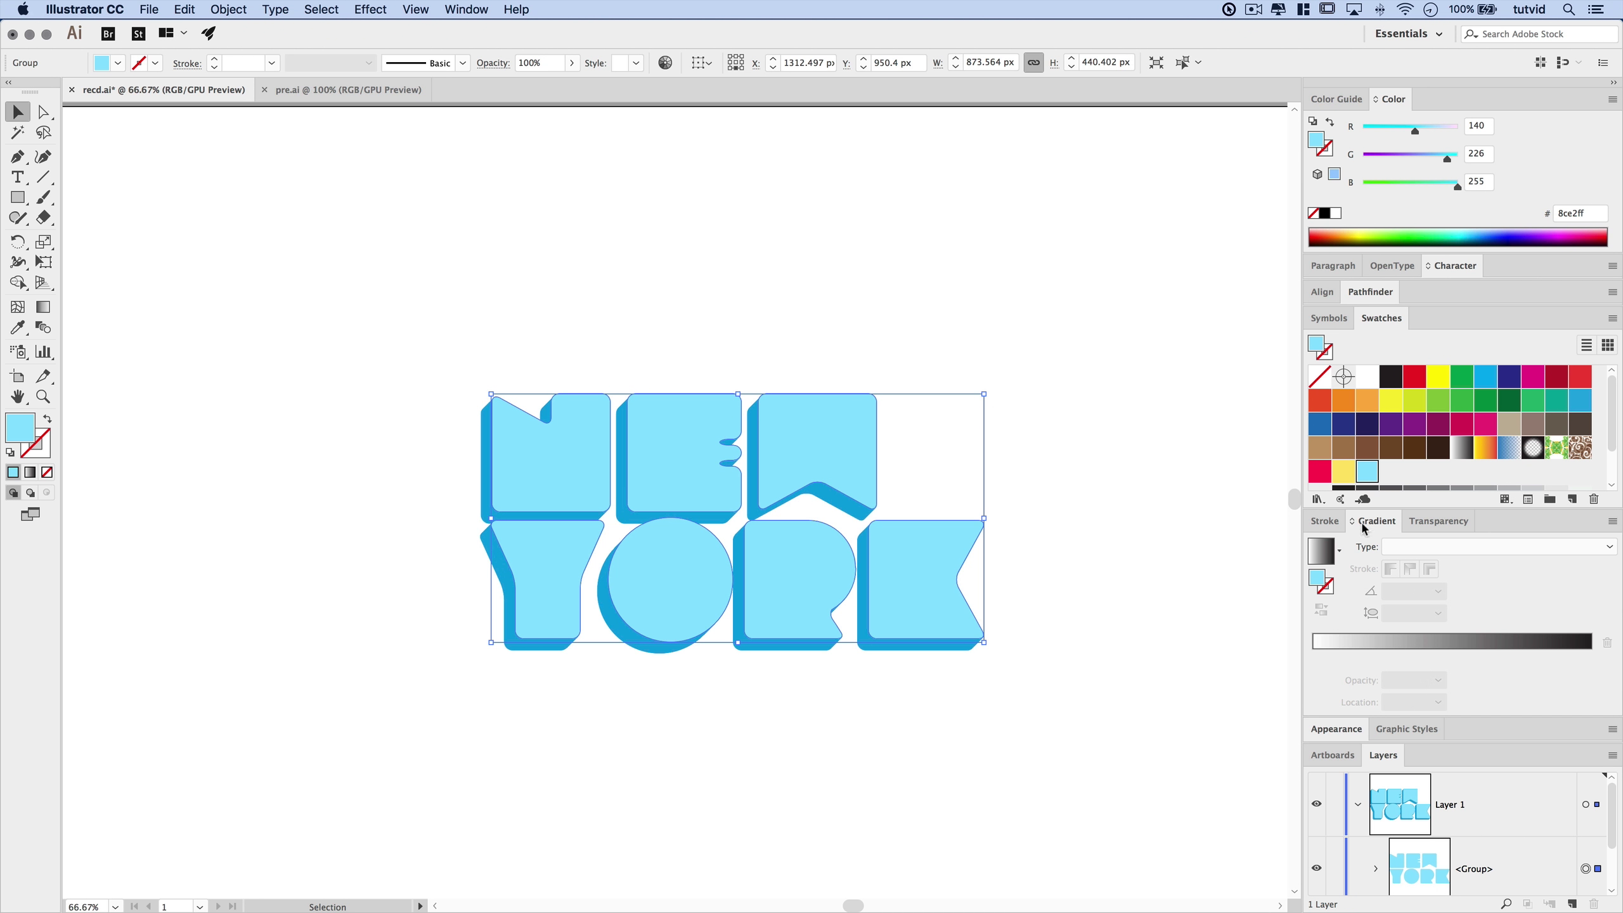
{"action": "left_click", "coordinate": [1321, 553]}
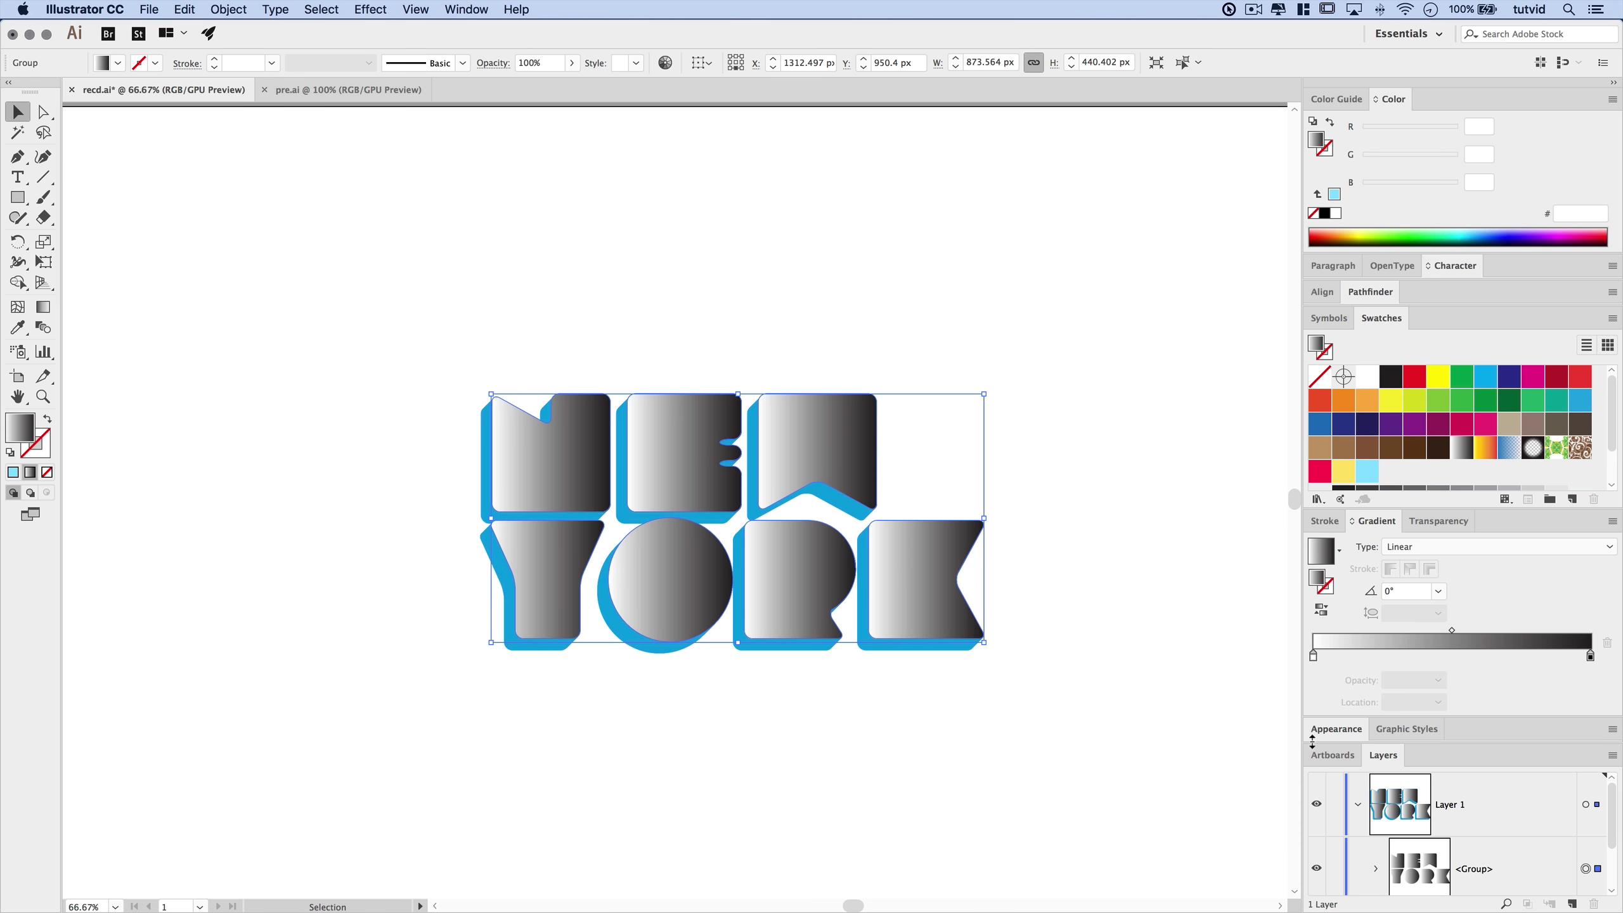
{"action": "left_click", "coordinate": [1402, 590]}
{"action": "type", "text": "90"}
{"action": "key", "text": "Return"}
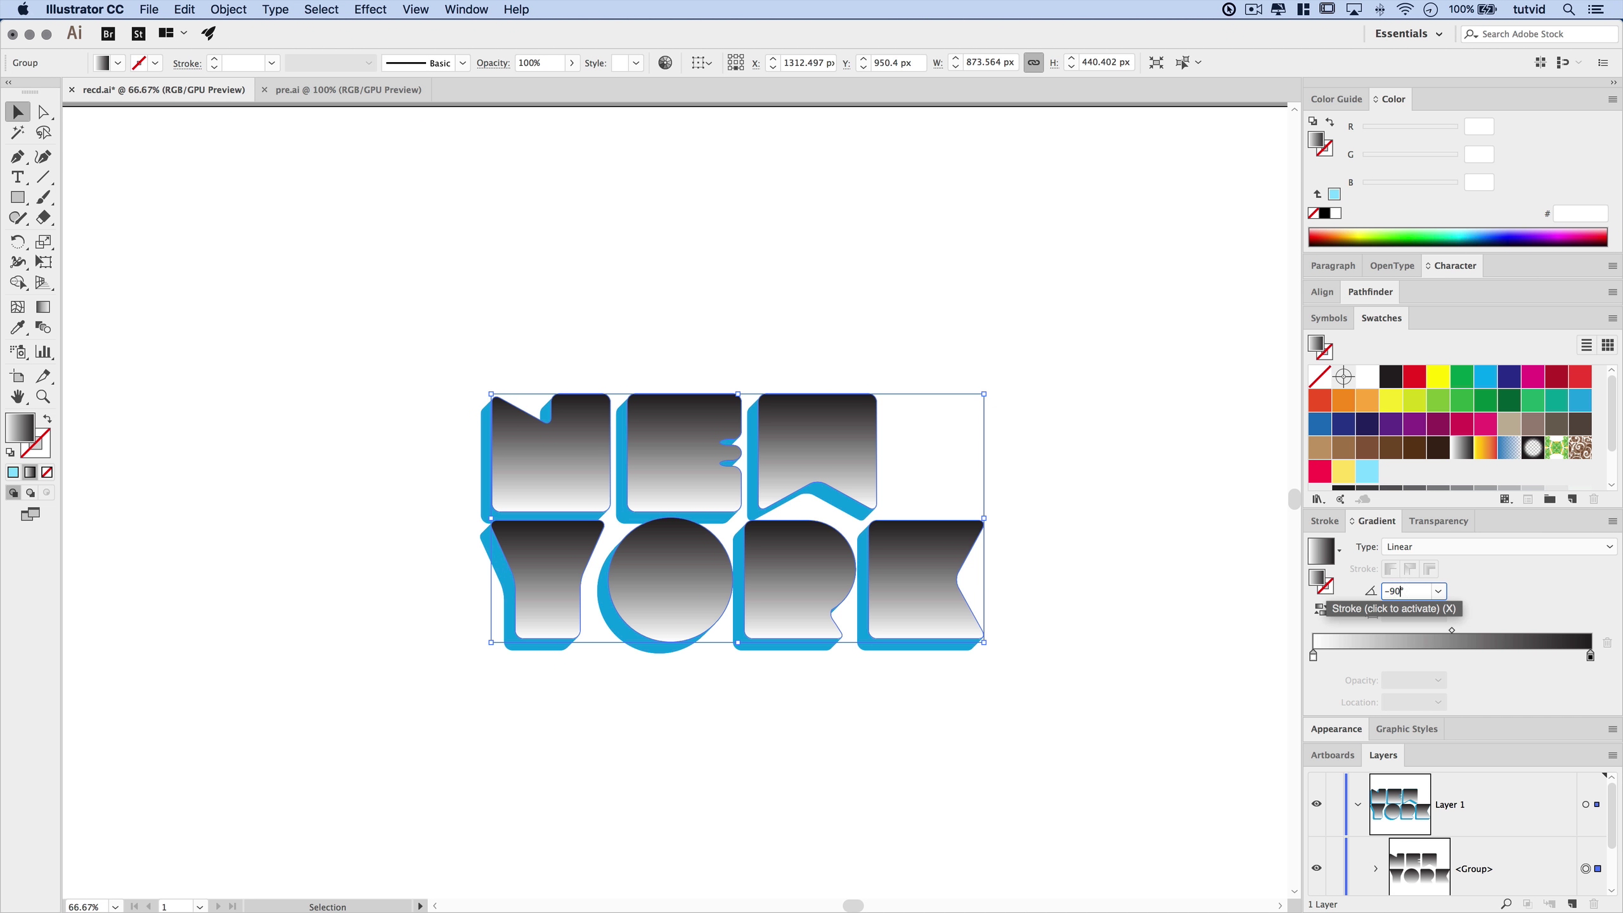
{"action": "left_click", "coordinate": [1321, 609]}
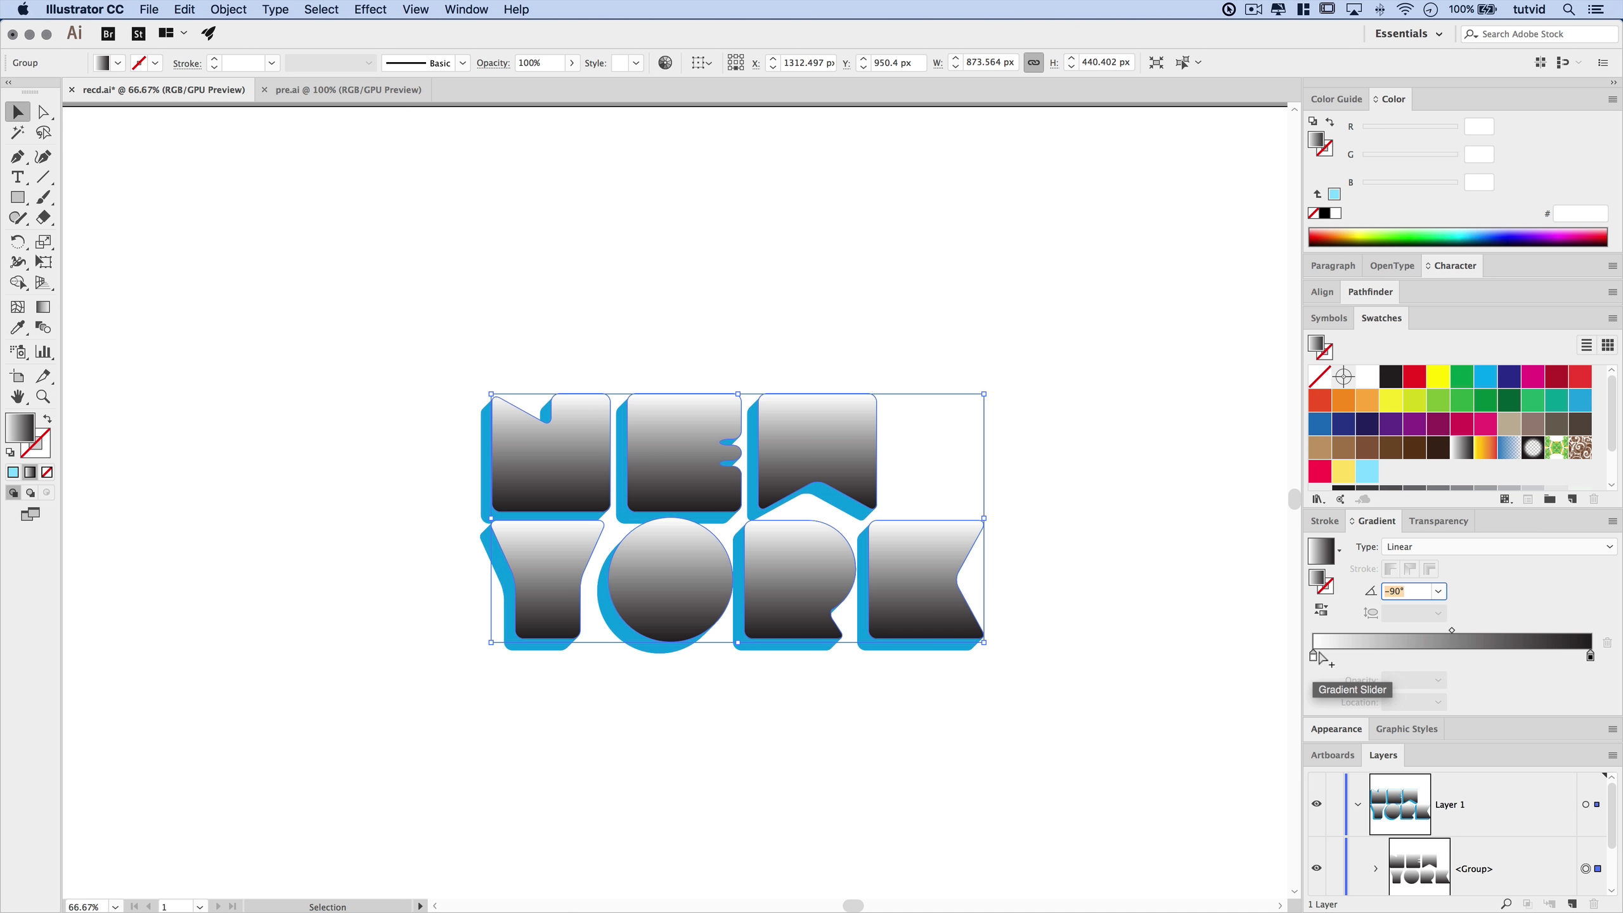
Recolor the front lettering's gradient with the saved pink-red, yellow and light blue swatches, placing yellow at 42.55% and the first midpoint at 30.36%
{"action": "left_click_drag", "start_coordinate": [1319, 471], "coordinate": [1315, 659]}
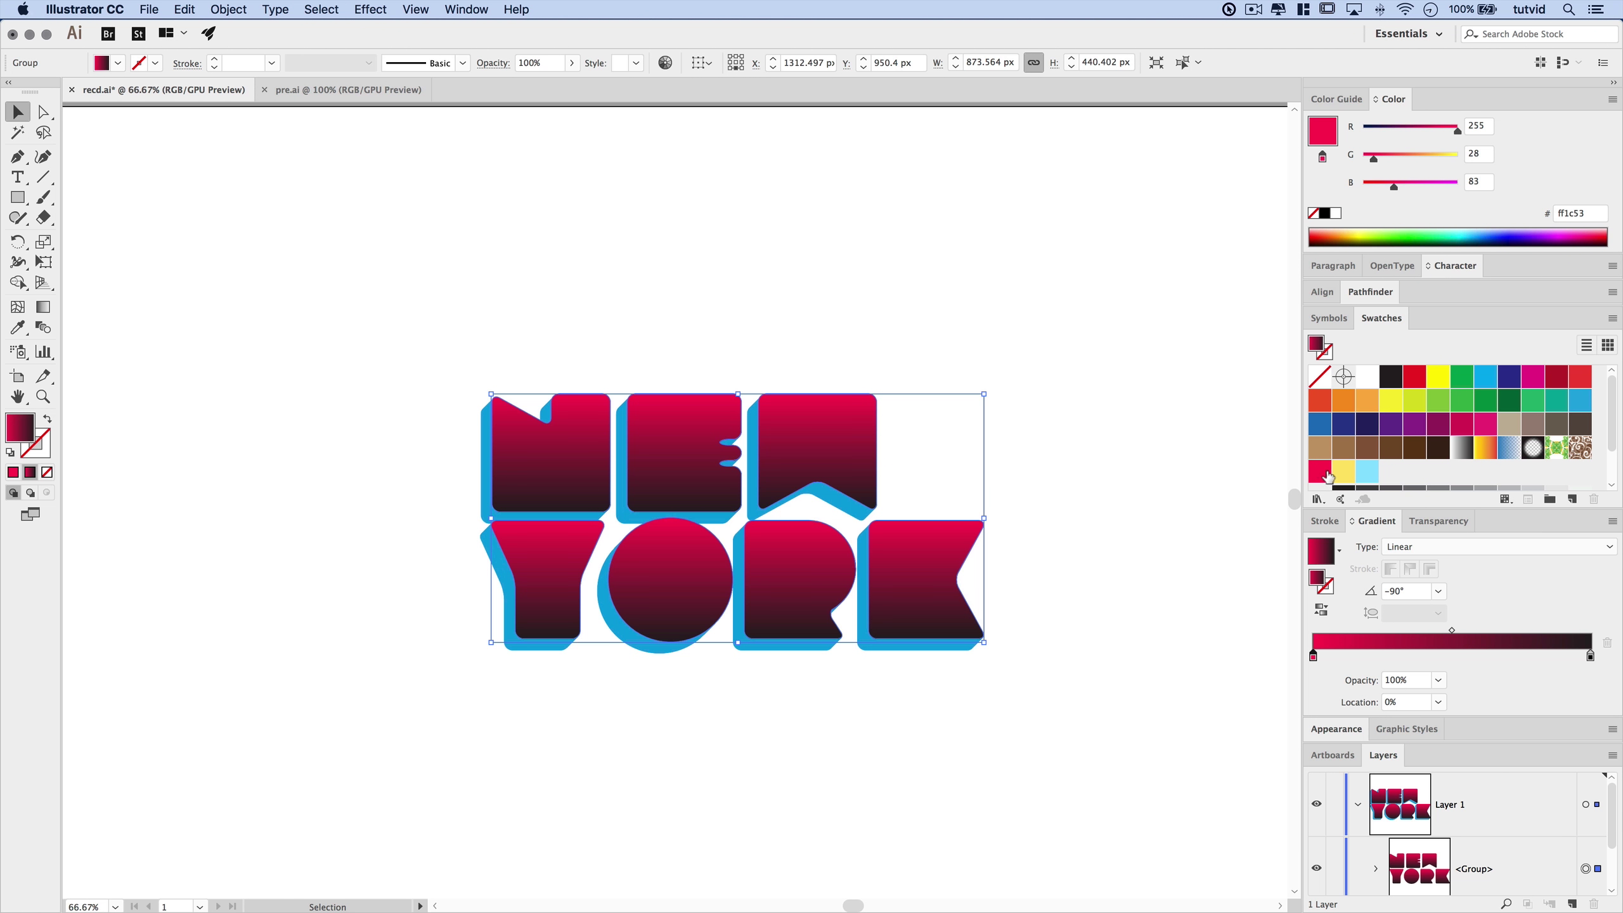
{"action": "left_click_drag", "start_coordinate": [1344, 471], "coordinate": [1410, 655]}
{"action": "left_click_drag", "start_coordinate": [1419, 657], "coordinate": [1431, 657]}
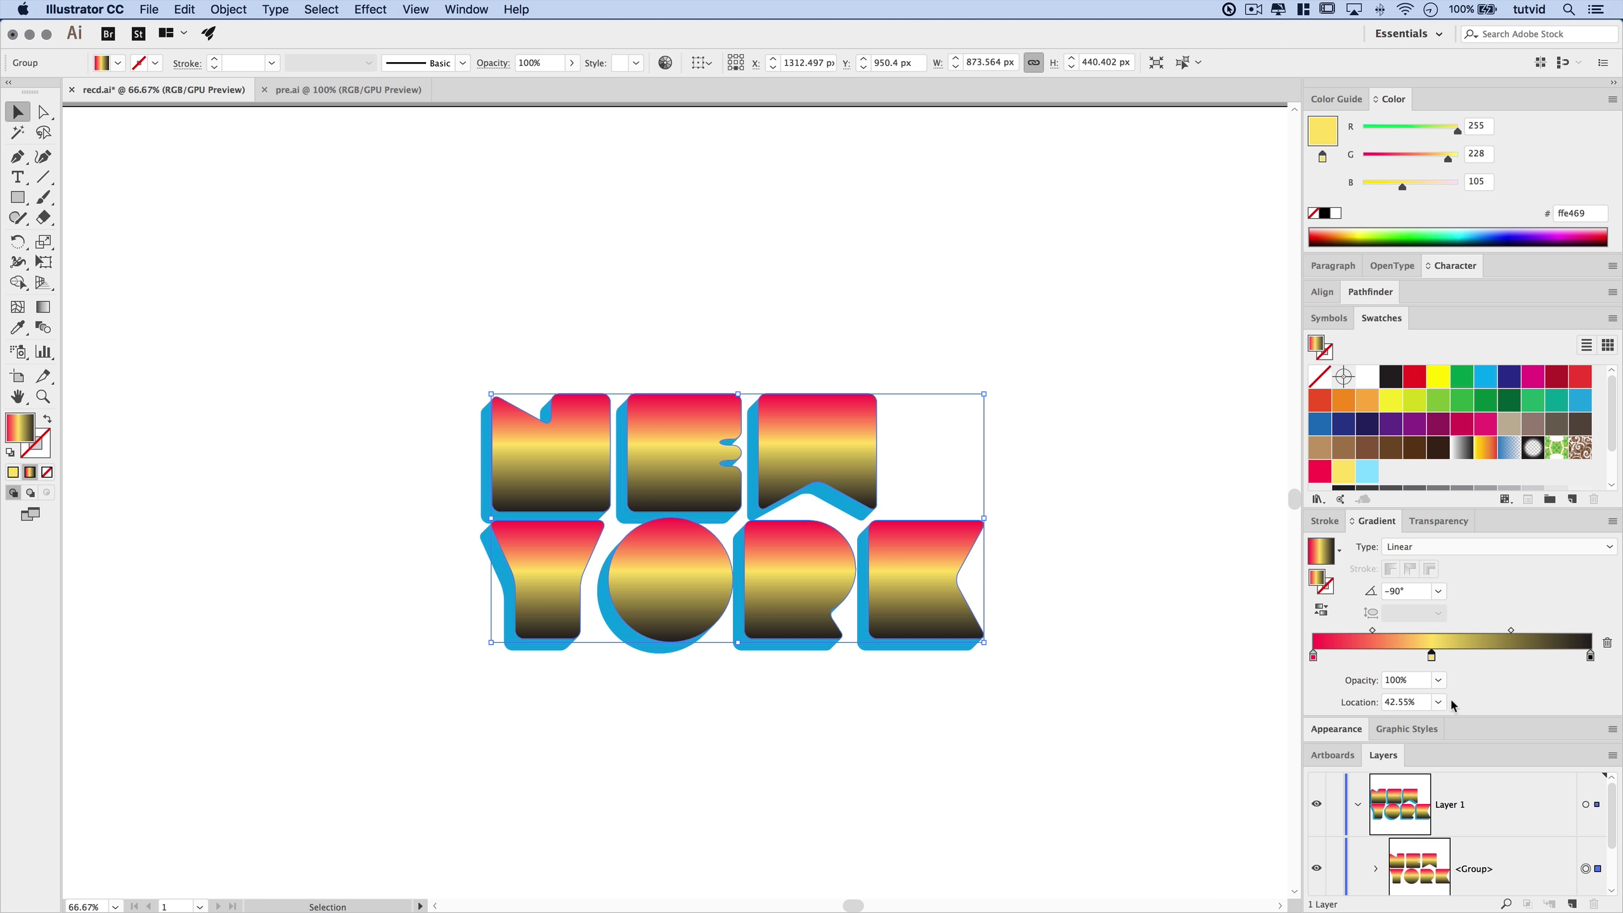
{"action": "left_click_drag", "start_coordinate": [1367, 471], "coordinate": [1593, 666]}
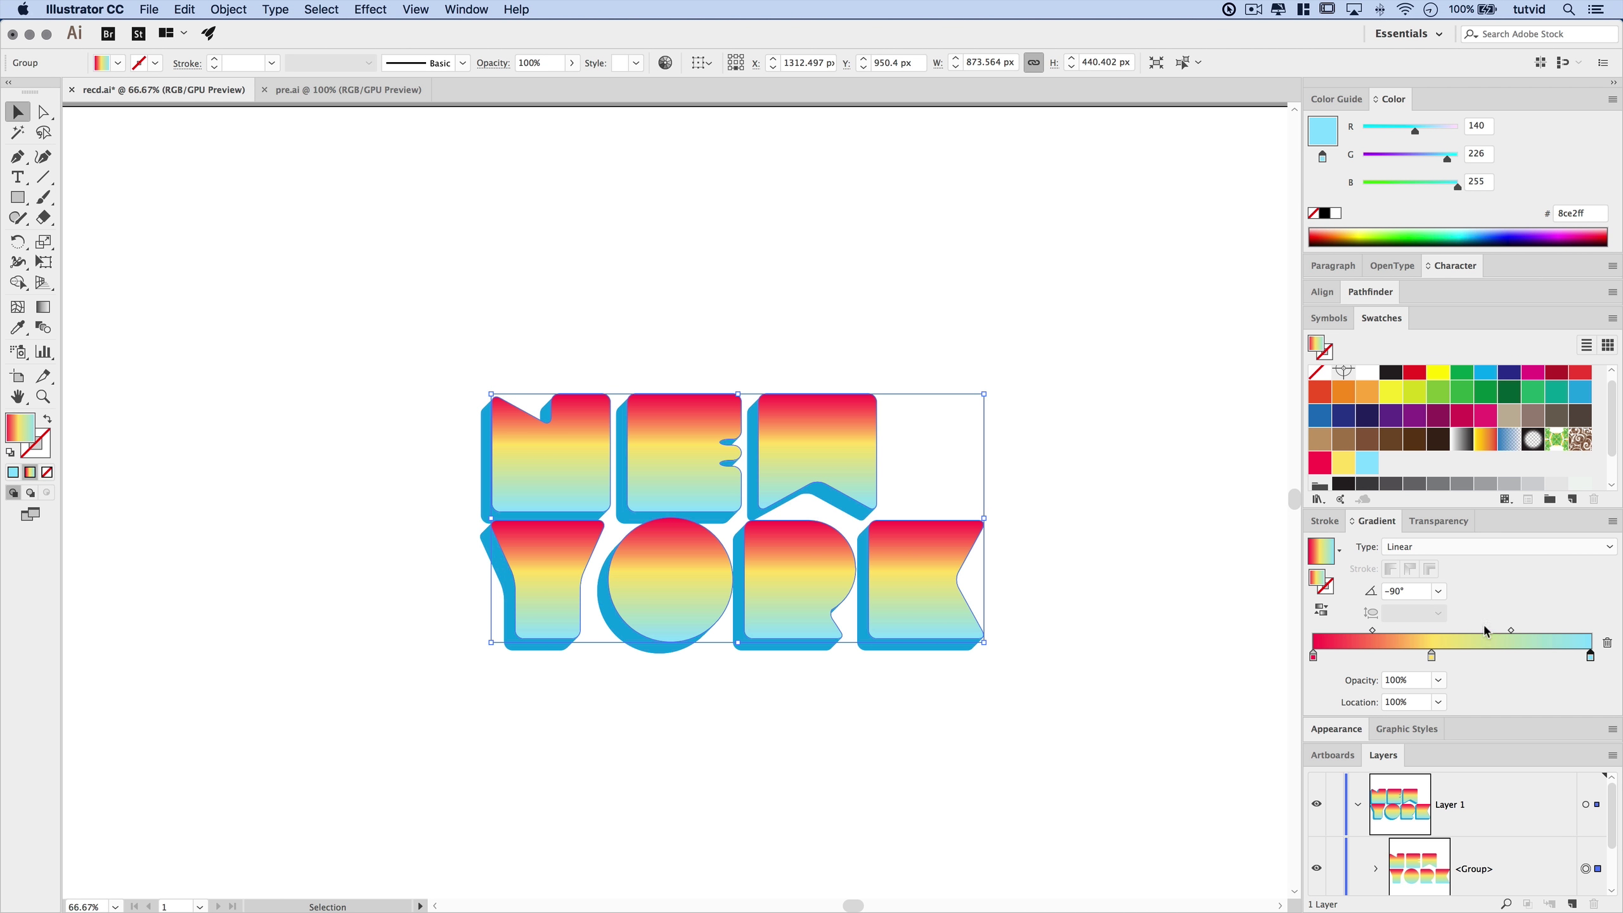
{"action": "left_click_drag", "start_coordinate": [1374, 632], "coordinate": [1351, 631]}
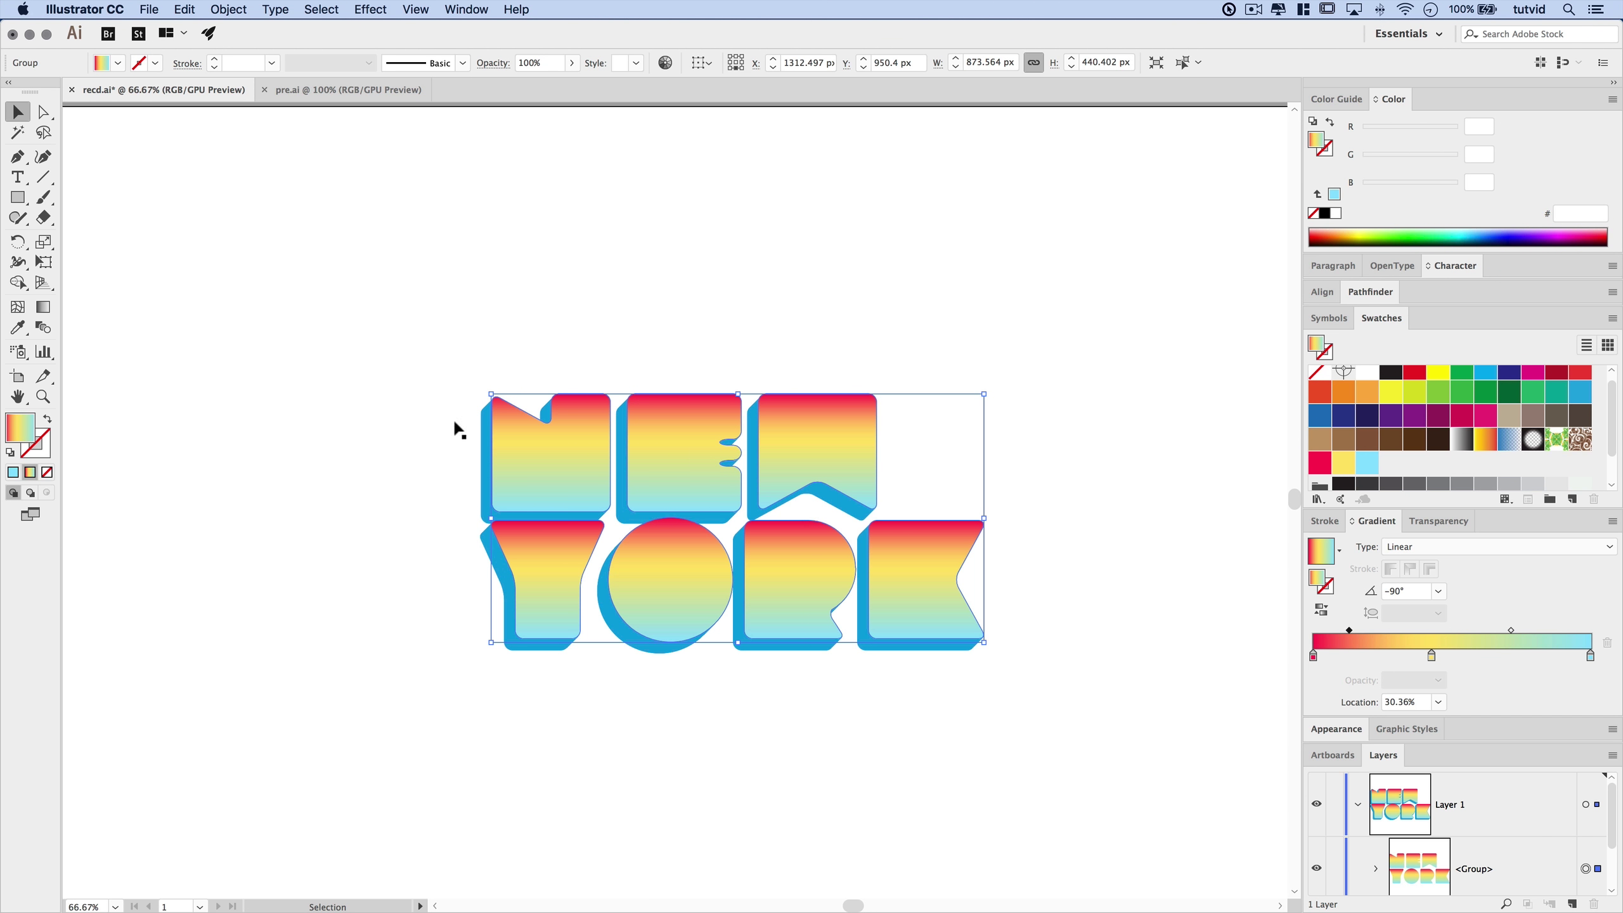
Stretch the gradient vertically across both words with the Gradient tool, from the top of NEW to the bottom of YORK, and deselect the lettering
{"action": "left_click", "coordinate": [44, 310]}
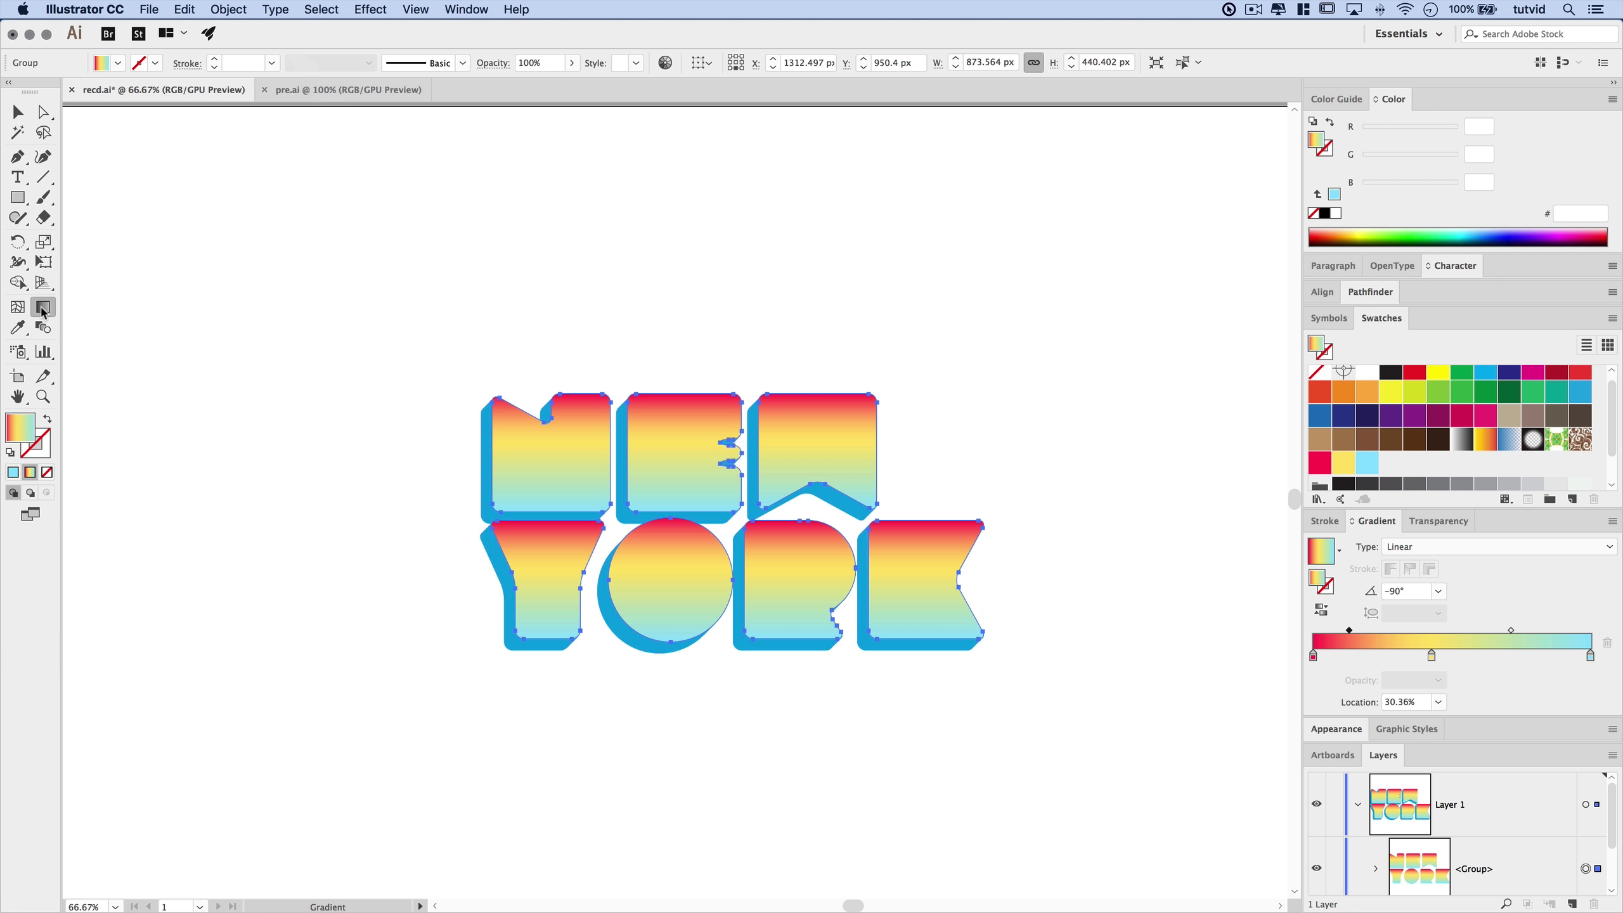
{"action": "left_click_drag", "start_coordinate": [679, 391], "coordinate": [680, 647]}
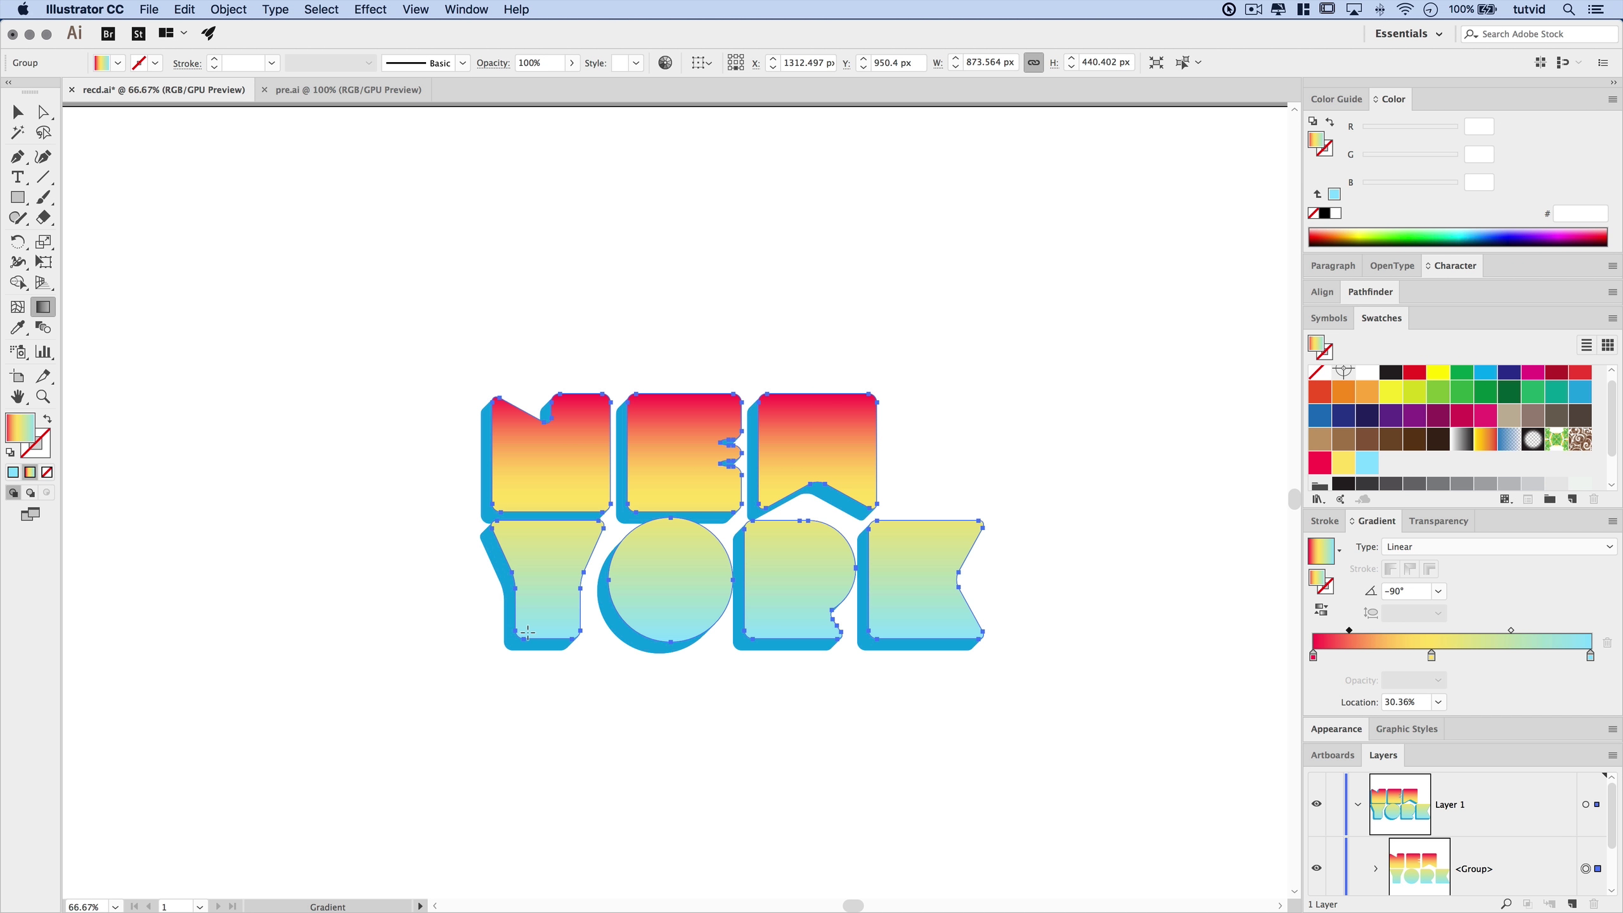
{"action": "key", "text": "v"}
{"action": "left_click", "coordinate": [594, 257]}
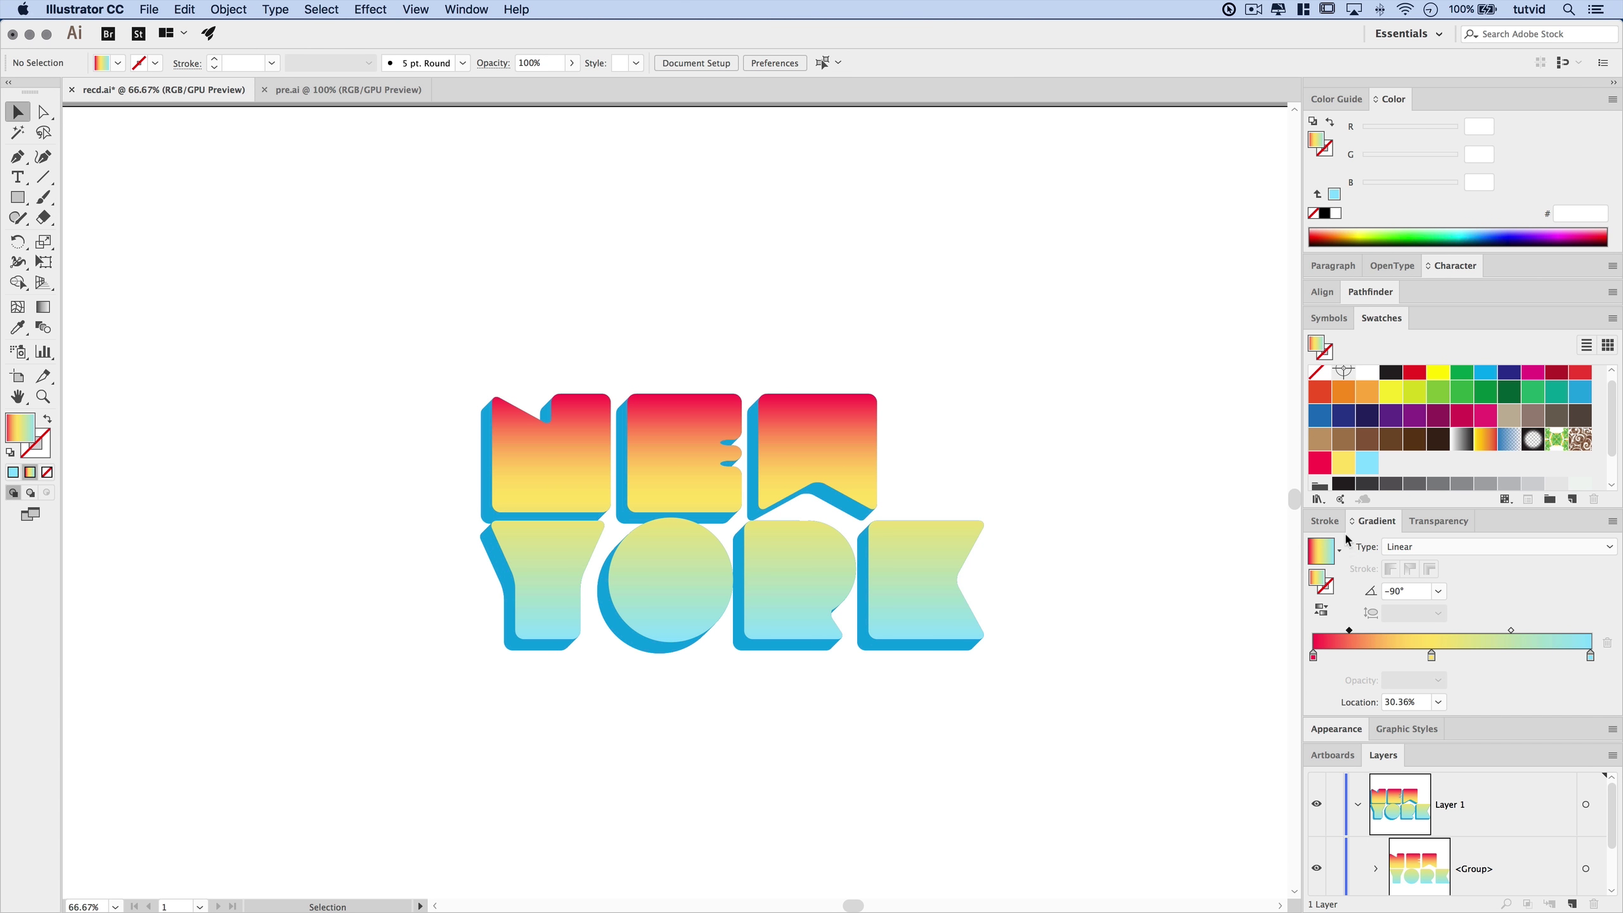
Collapse the Gradient and Swatches options to make room for the layer list
{"action": "double_click", "coordinate": [1379, 522]}
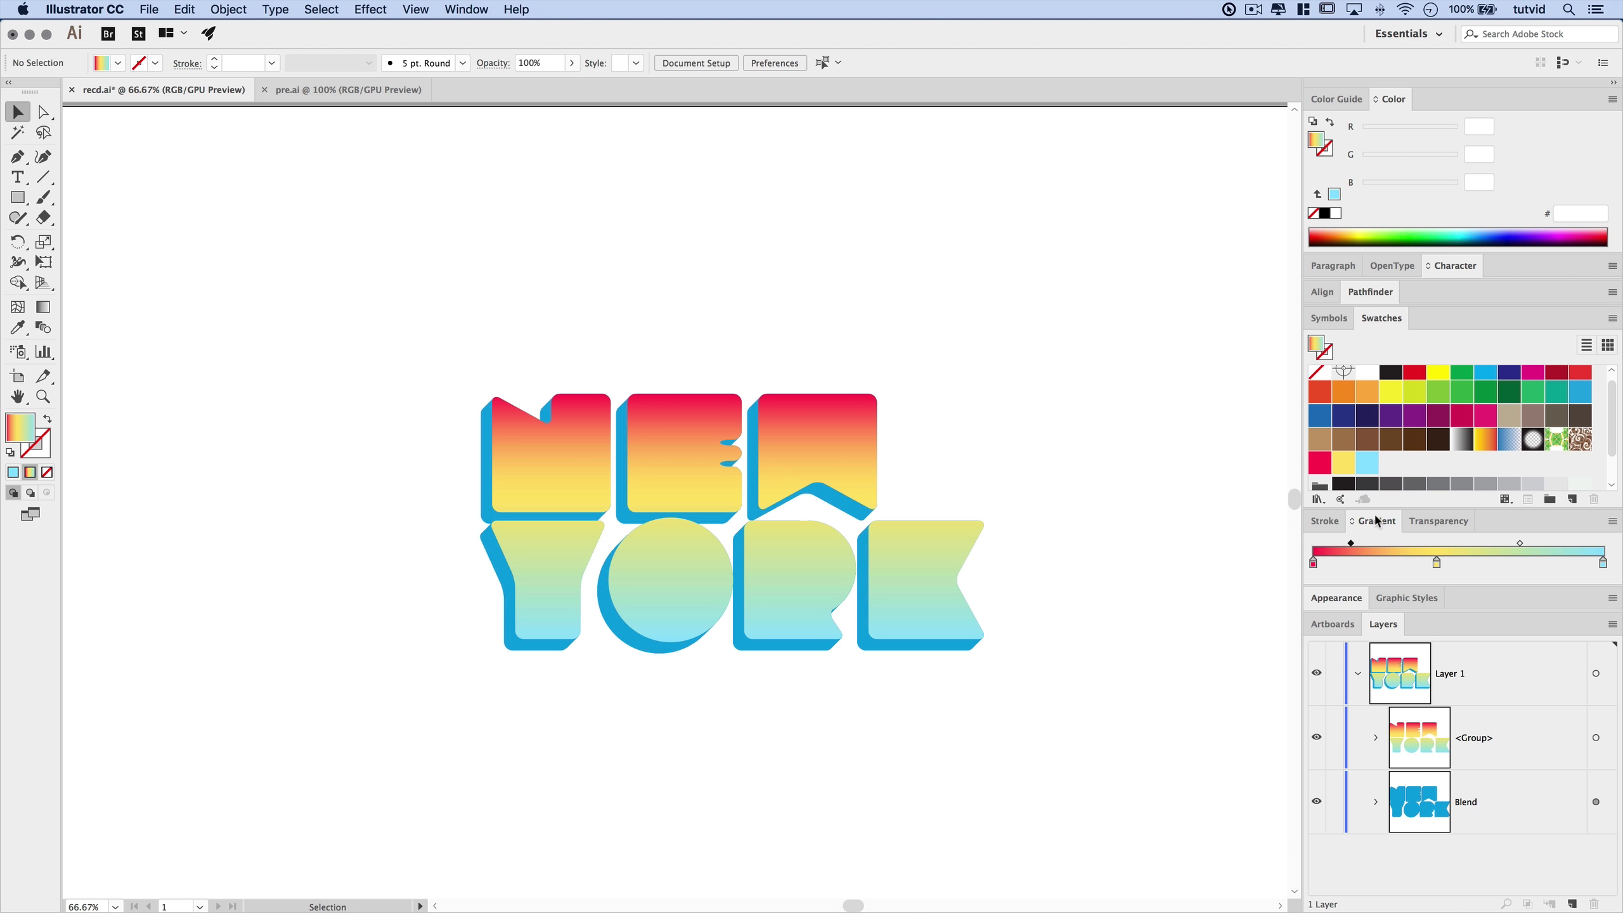
{"action": "left_click", "coordinate": [1379, 522]}
{"action": "left_click", "coordinate": [1383, 324]}
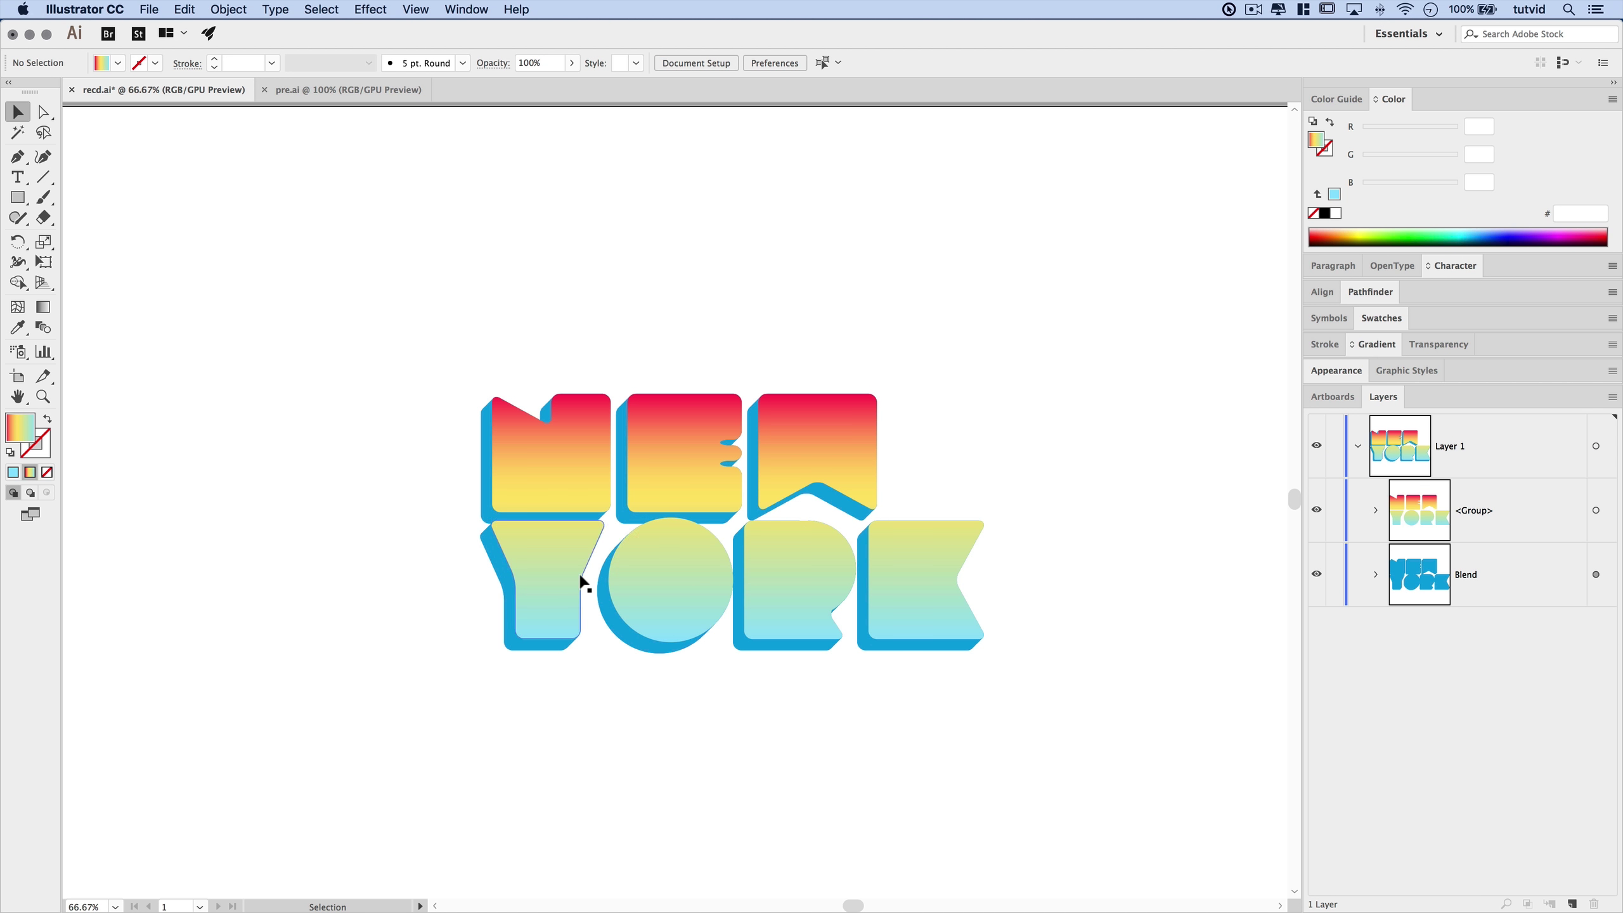
Copy the gradient-filled front lettering and paste the duplicate directly in front of it
{"action": "left_click", "coordinate": [645, 470]}
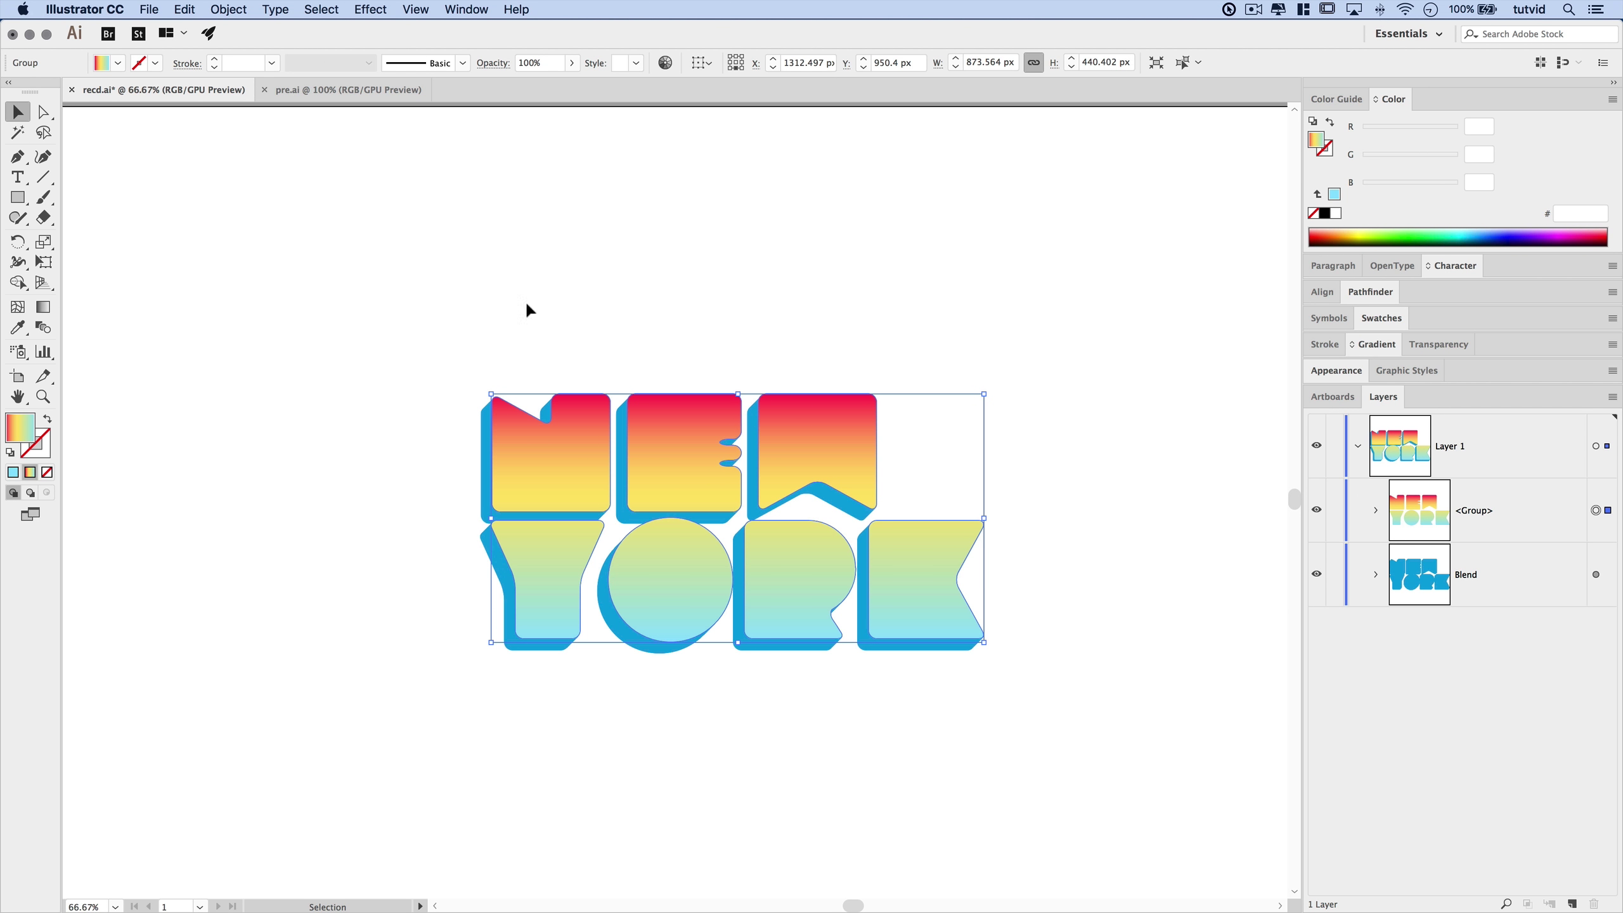
{"action": "left_click", "coordinate": [187, 10]}
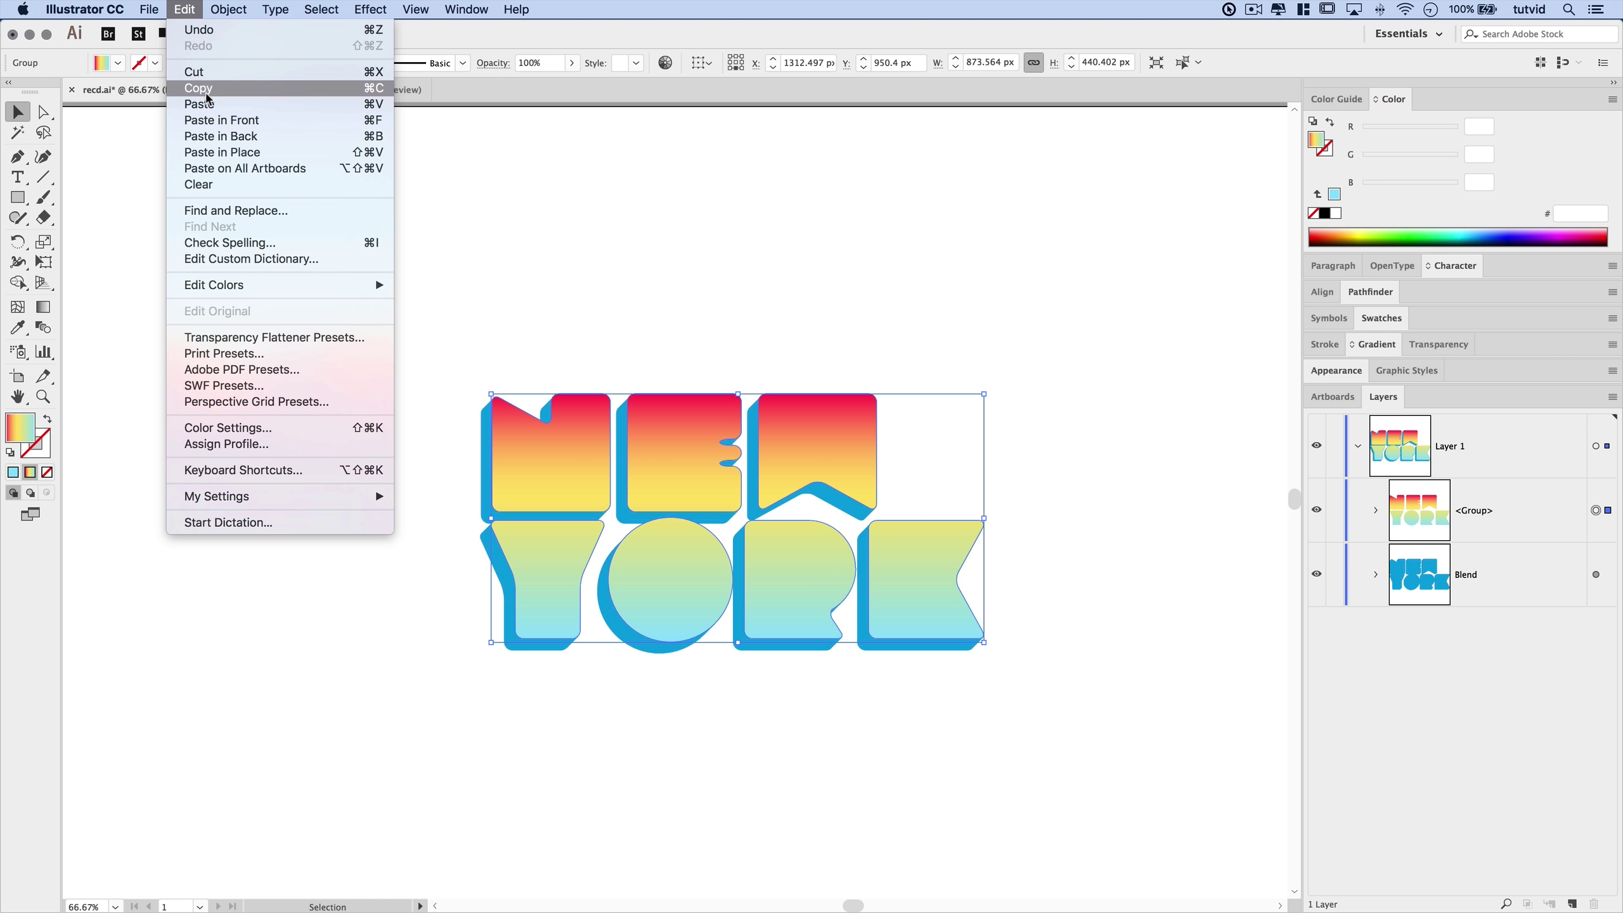
{"action": "left_click", "coordinate": [208, 88]}
{"action": "left_click", "coordinate": [187, 10]}
{"action": "left_click", "coordinate": [217, 121]}
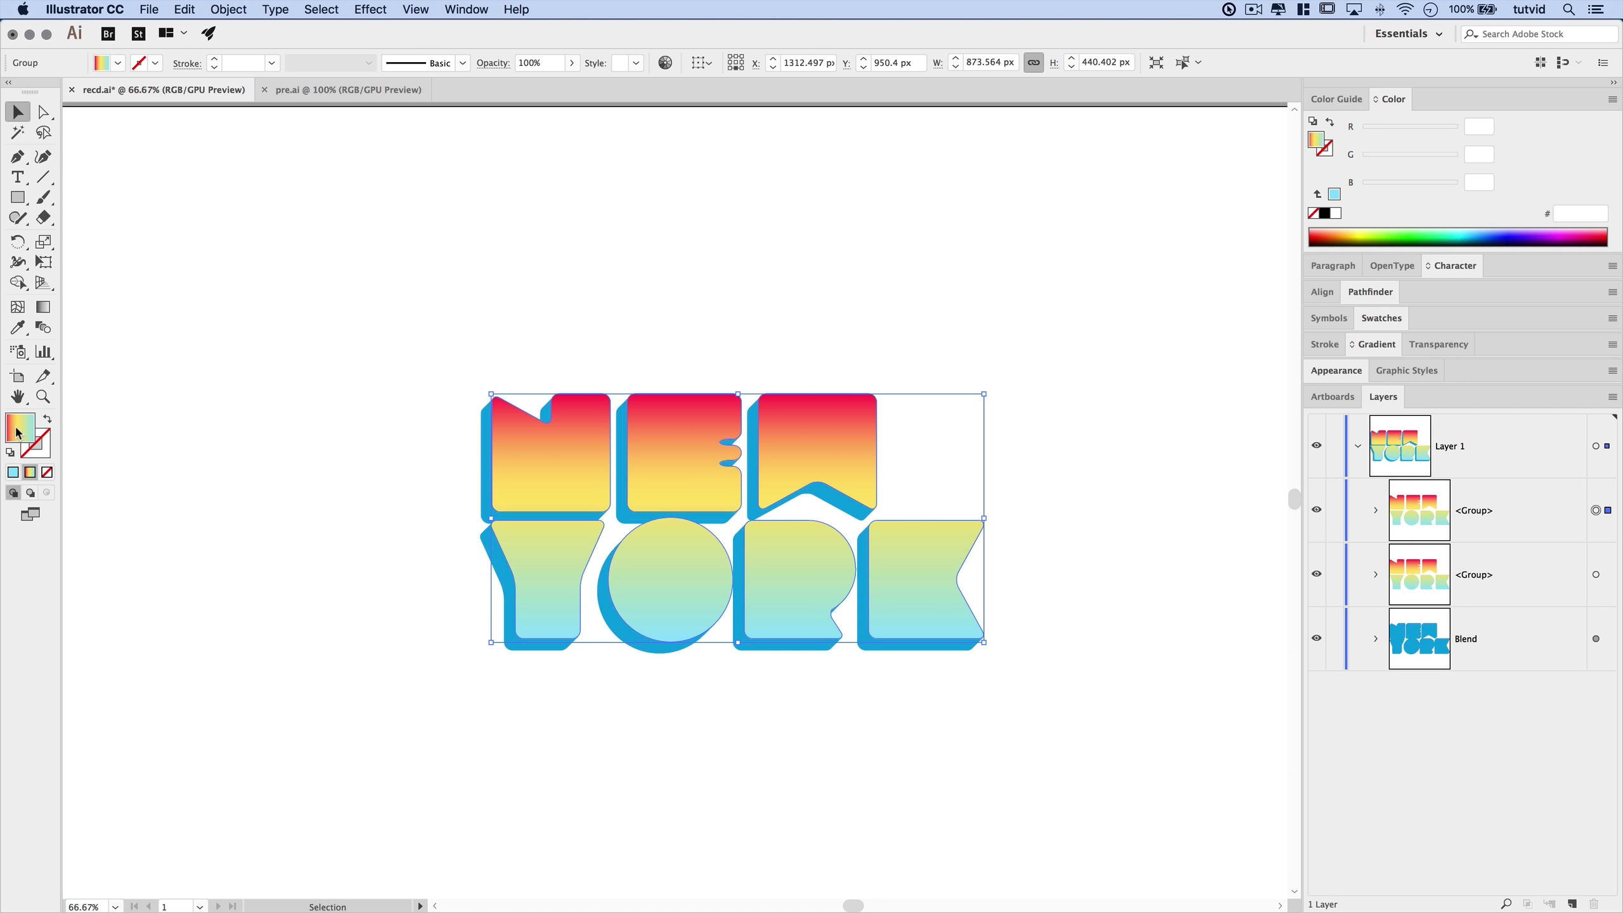
Remove the fill from the duplicated lettering and give it a white stroke
{"action": "left_click", "coordinate": [48, 474]}
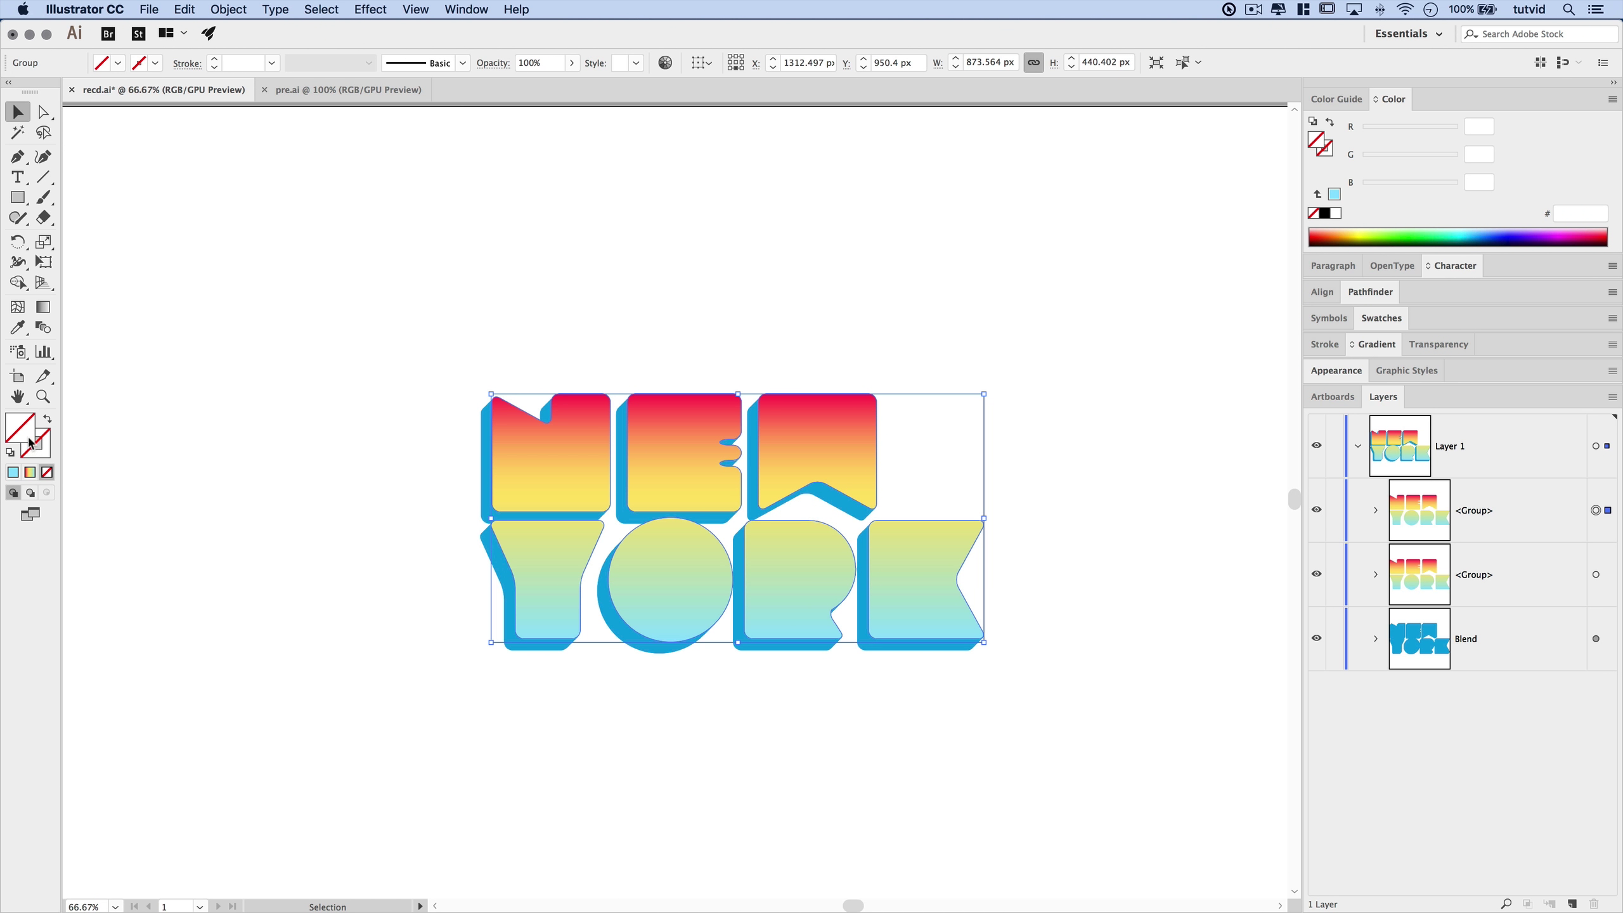
{"action": "left_click", "coordinate": [48, 449]}
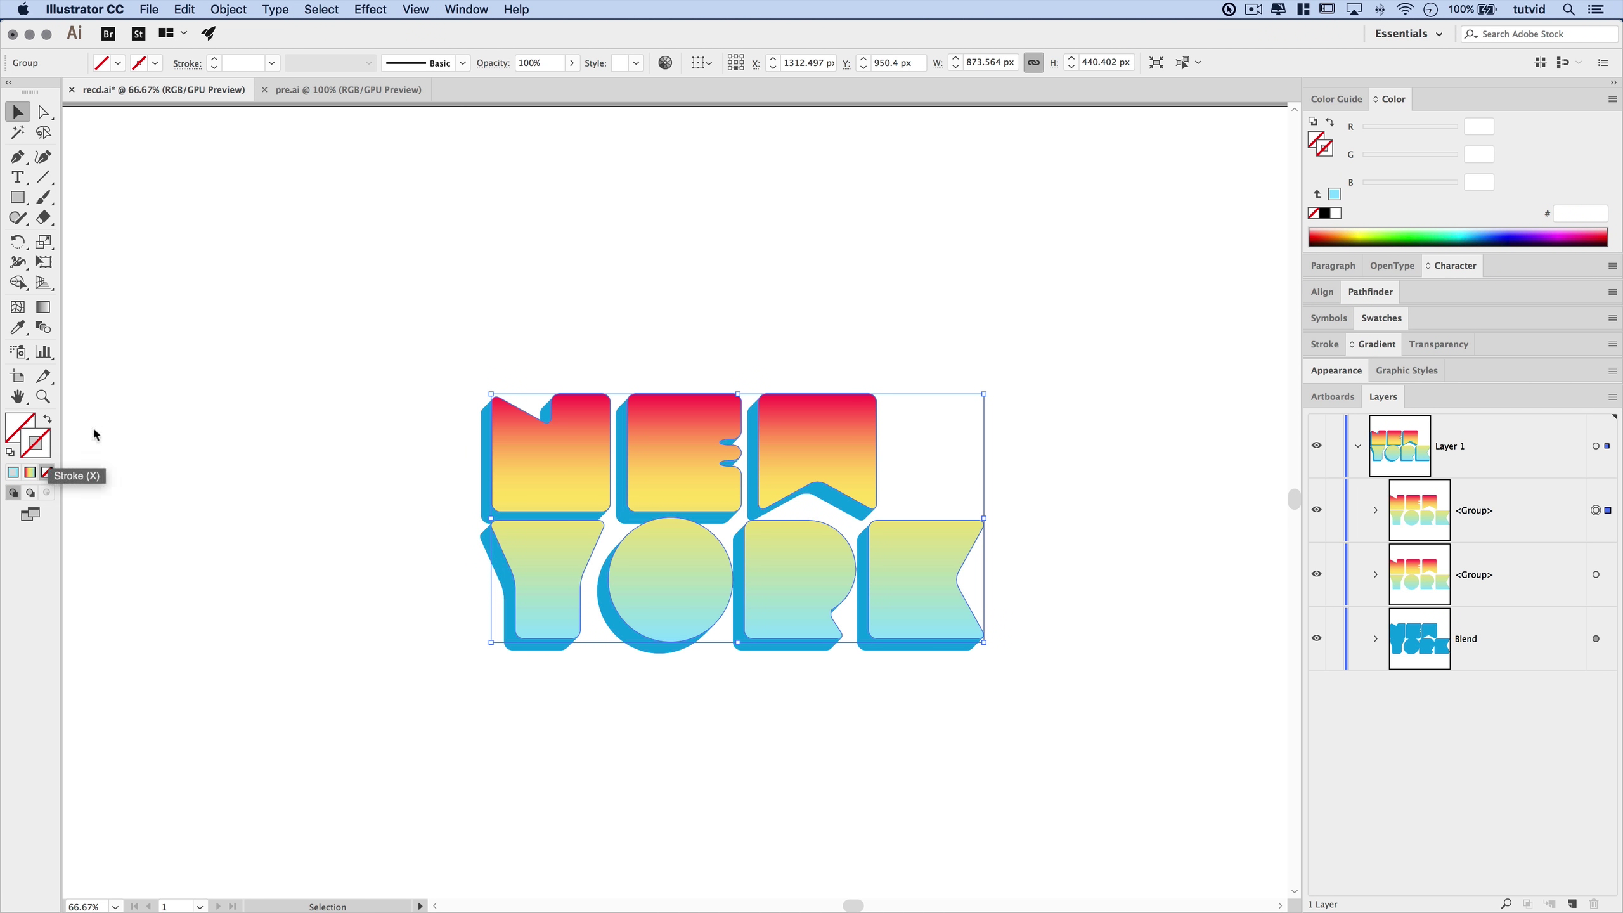
{"action": "left_click", "coordinate": [1336, 213]}
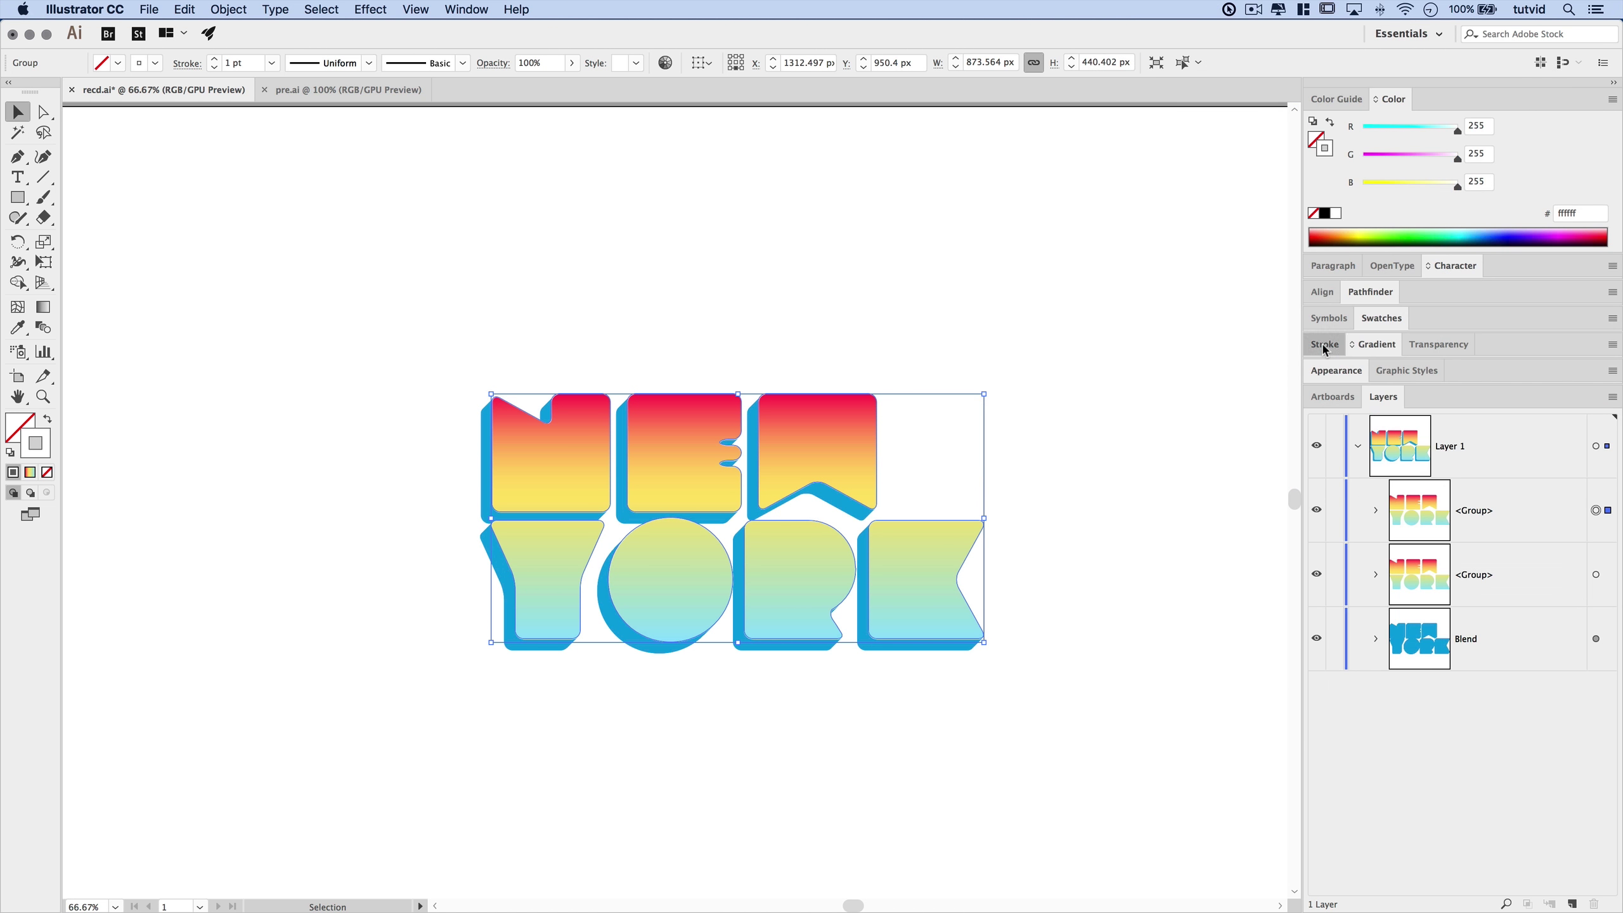
Set the duplicate's stroke weight to 5 pt with a round cap and round corner joins
{"action": "left_click", "coordinate": [1324, 346]}
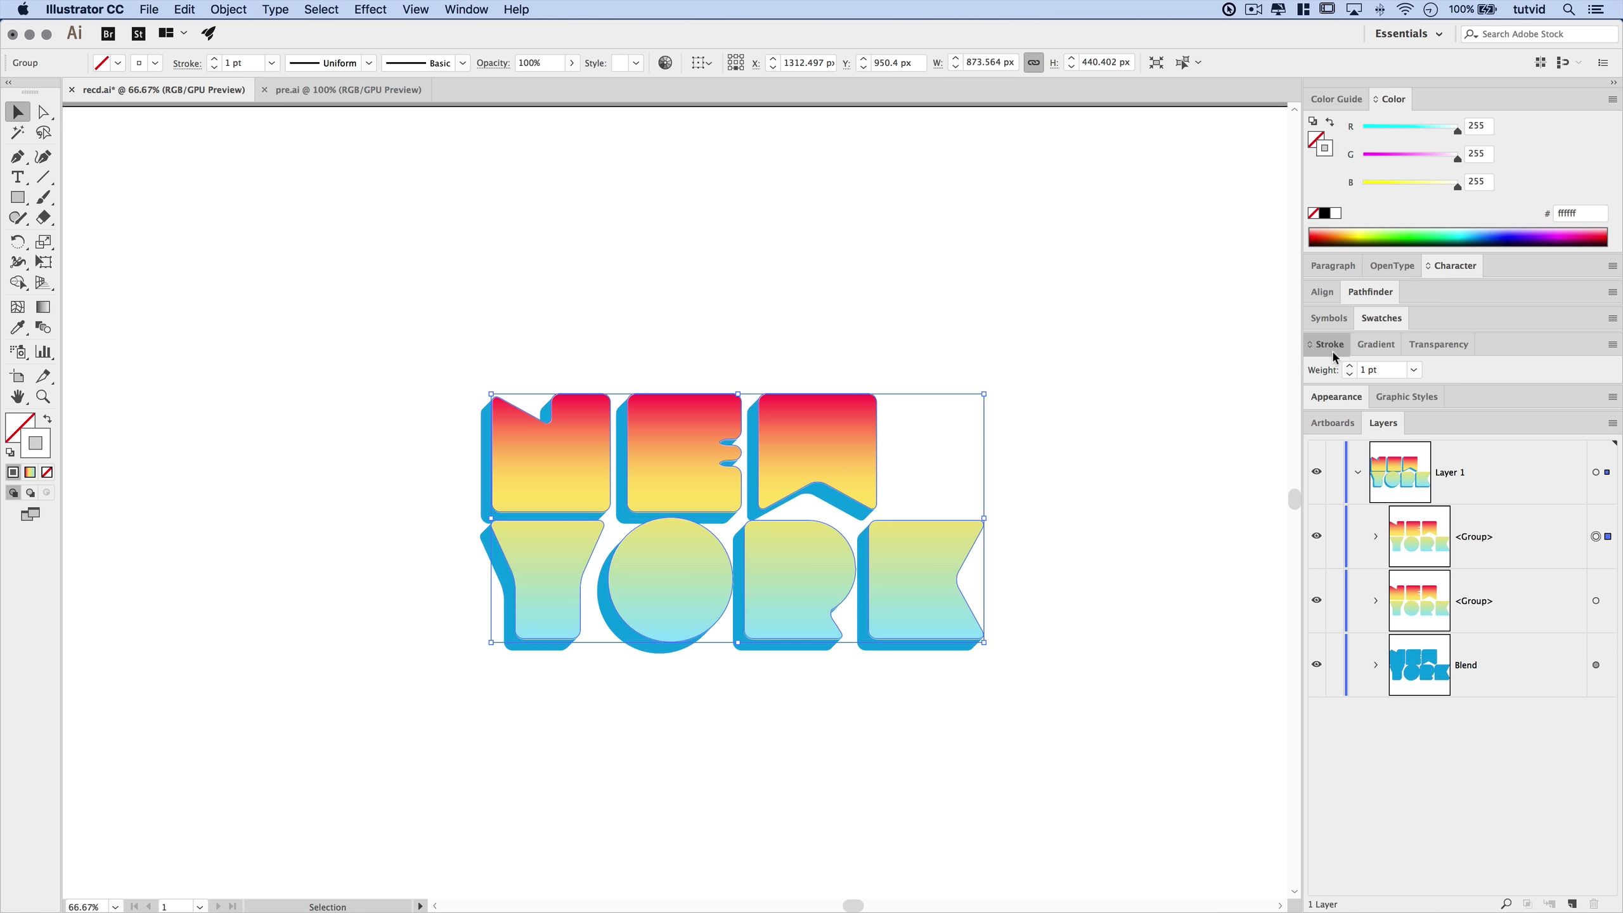
{"action": "left_click", "coordinate": [1310, 346]}
{"action": "left_click", "coordinate": [1310, 346]}
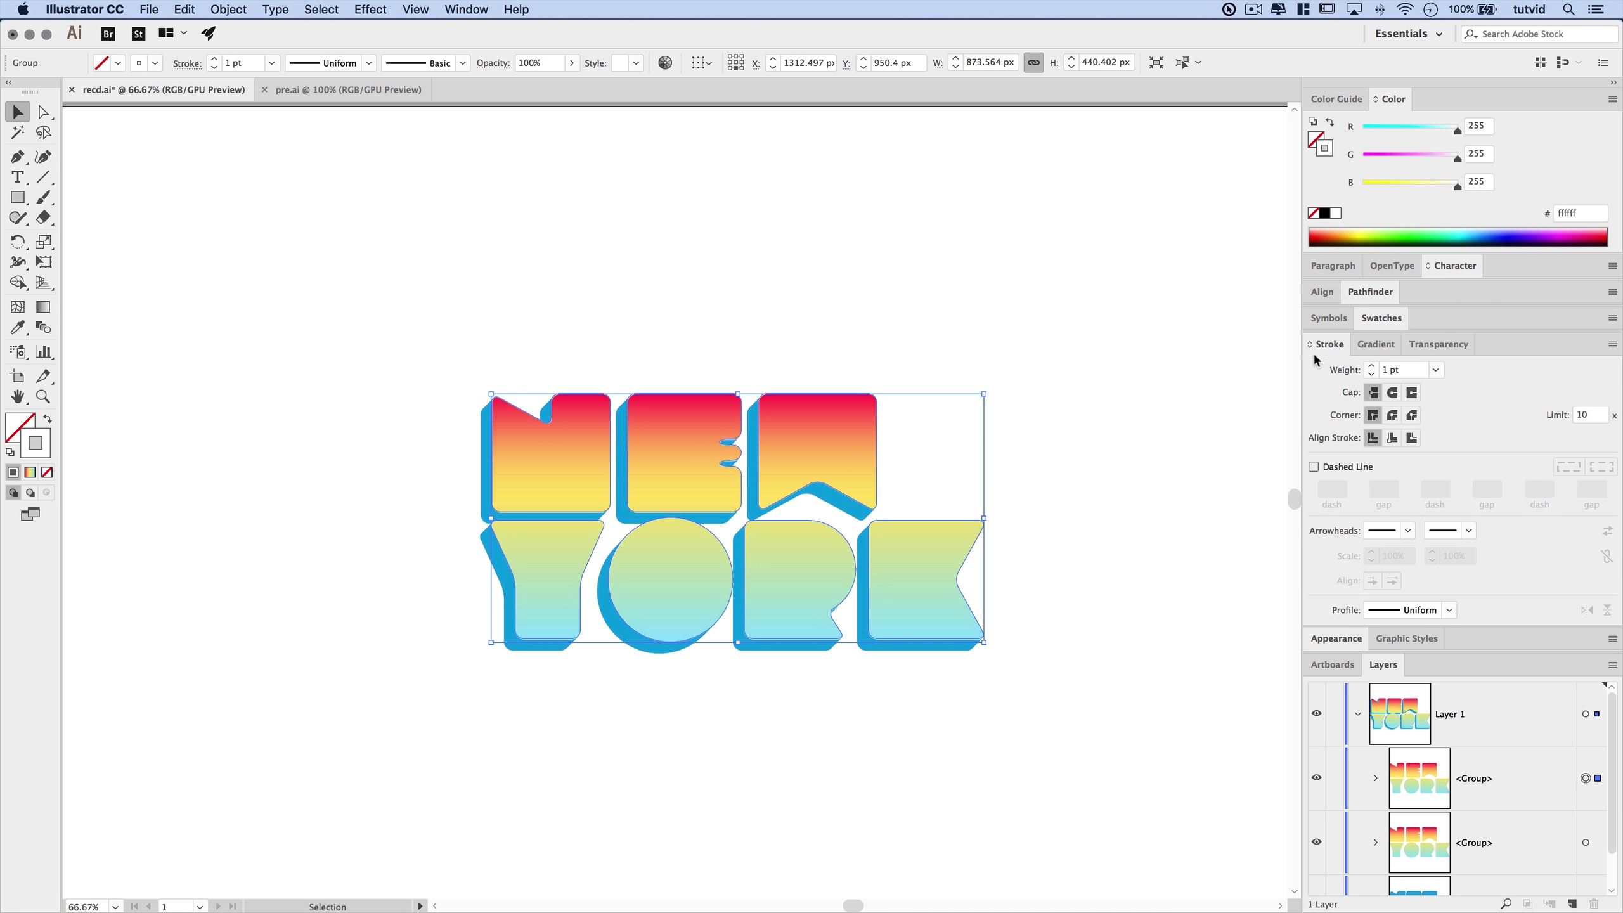
{"action": "left_click", "coordinate": [1412, 370]}
{"action": "type", "text": "5"}
{"action": "key", "text": "Tab"}
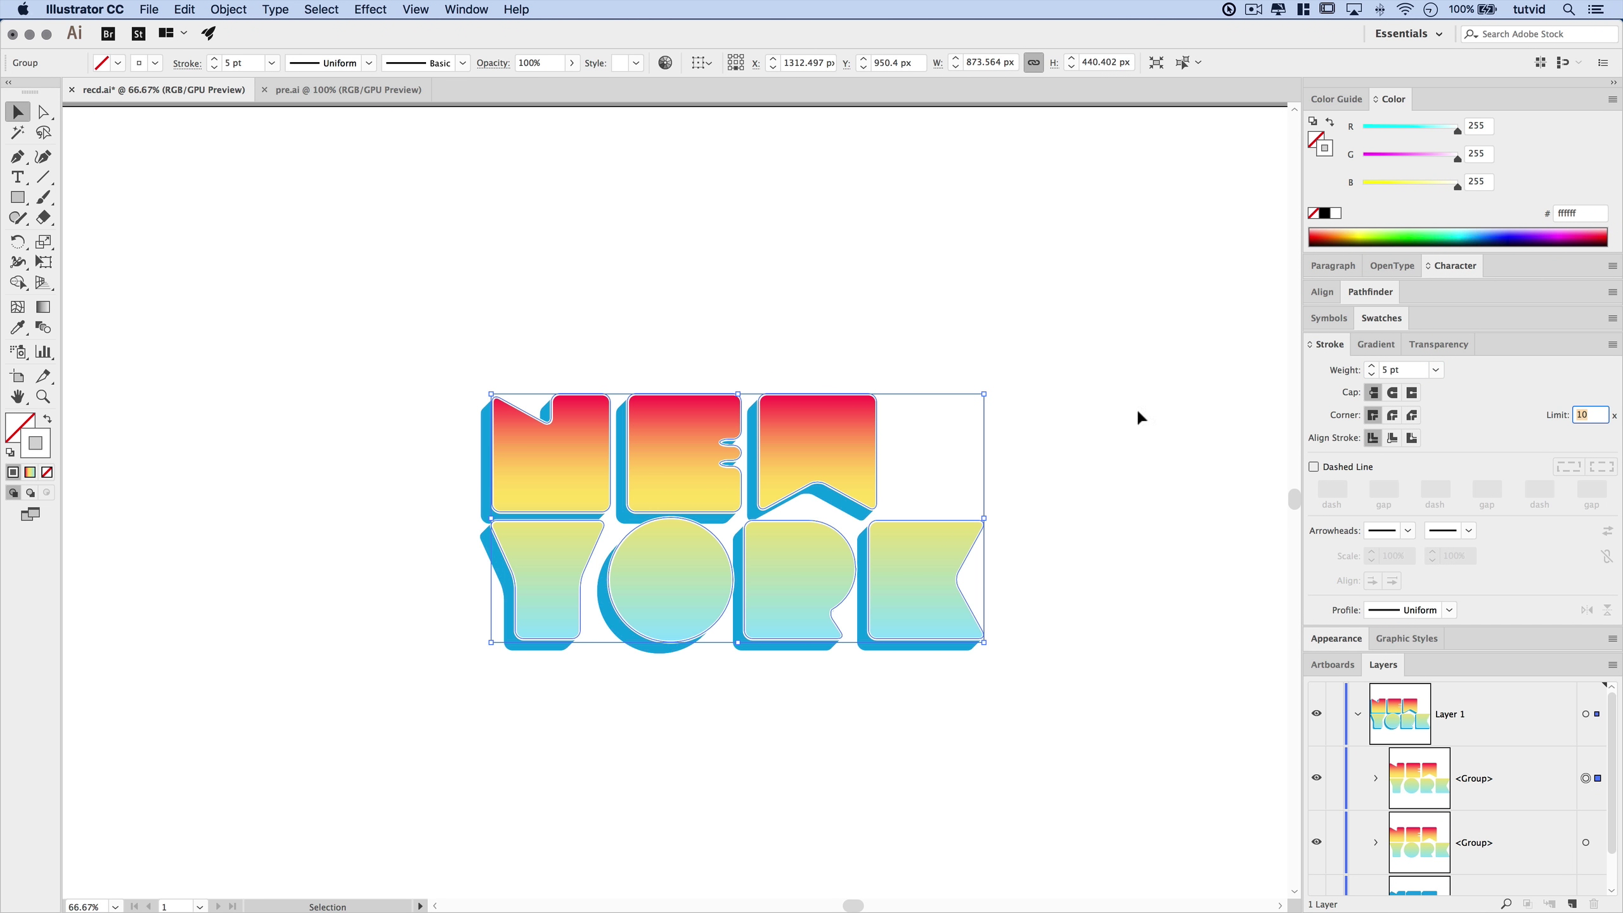
{"action": "left_click", "coordinate": [1395, 398]}
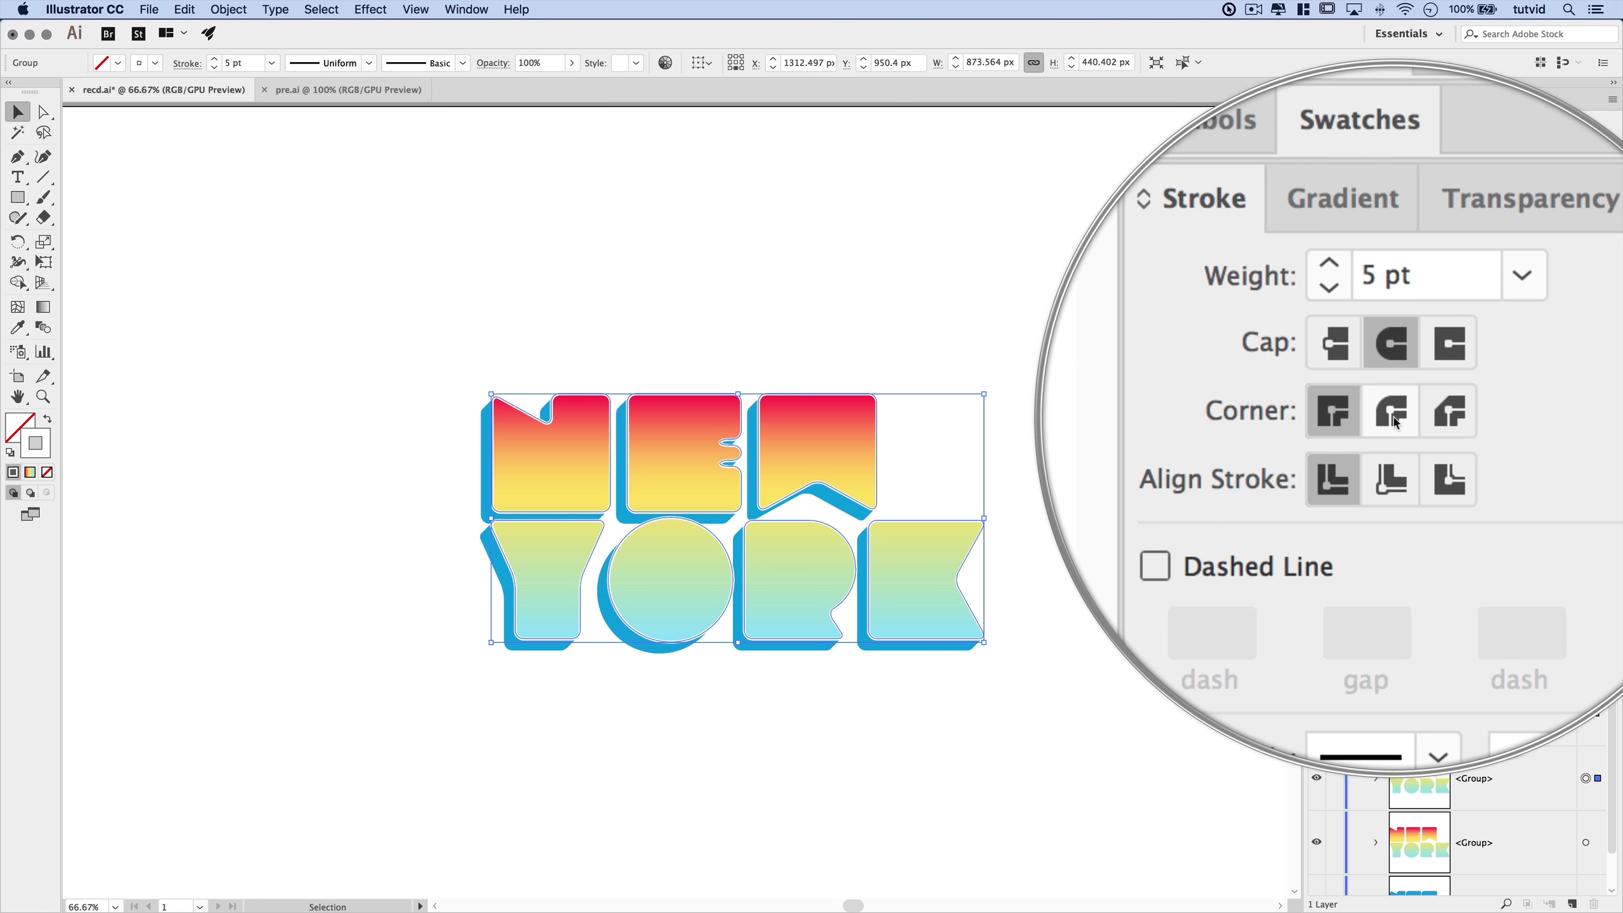
{"action": "left_click", "coordinate": [1394, 416]}
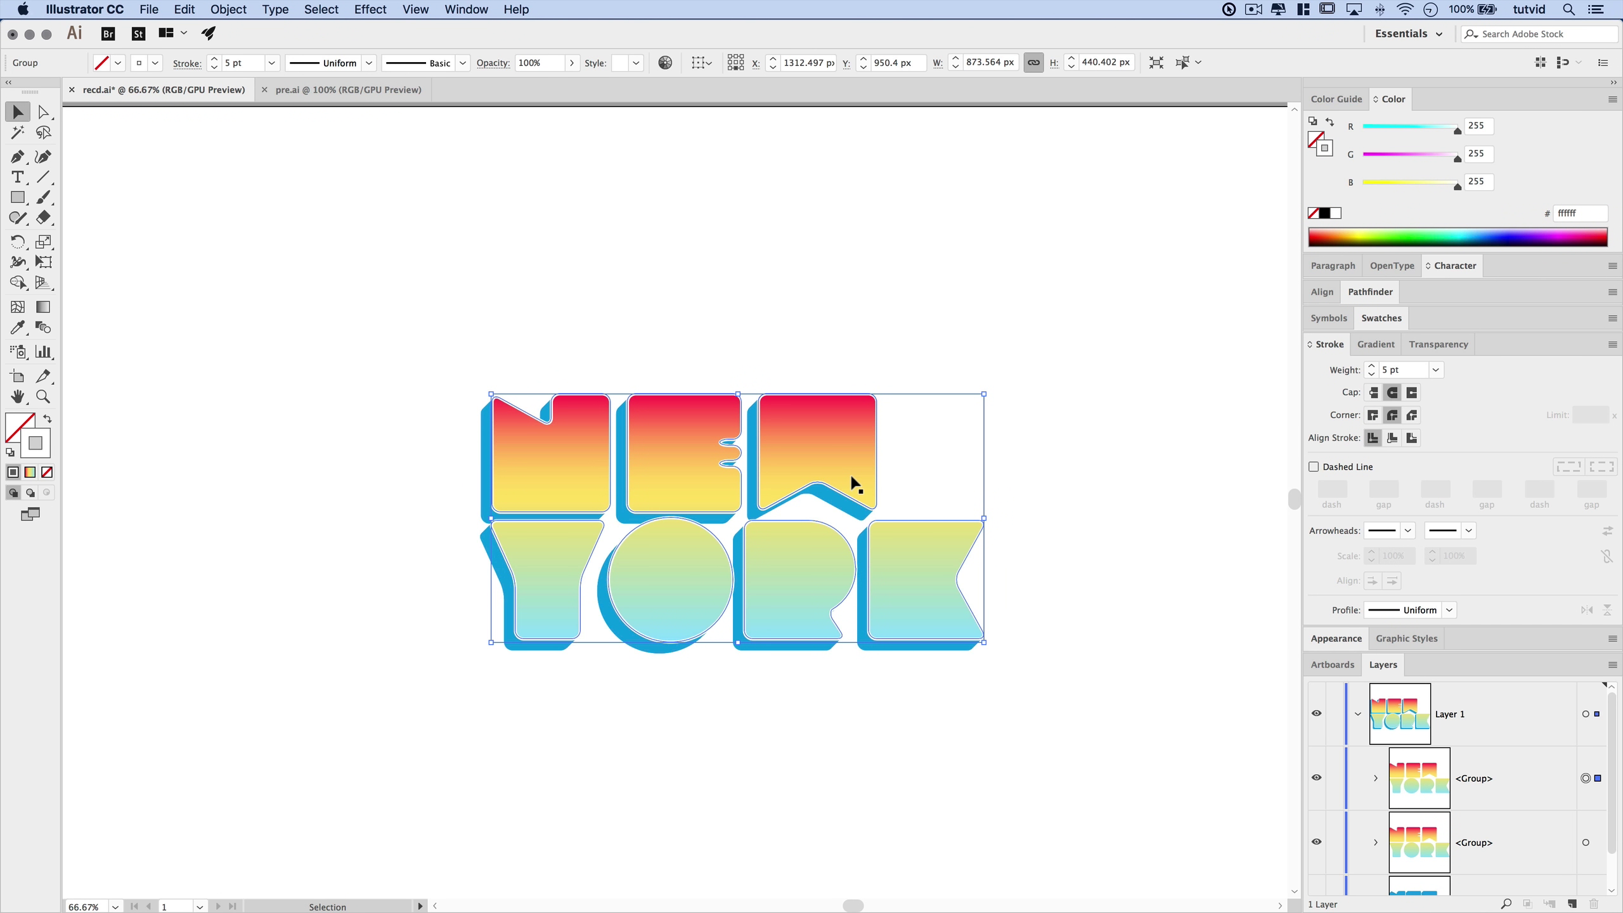
Offset the white outlines inward by -9 px with miter joins using Offset Path
{"action": "left_click", "coordinate": [229, 7]}
{"action": "mouse_move", "coordinate": [343, 377]}
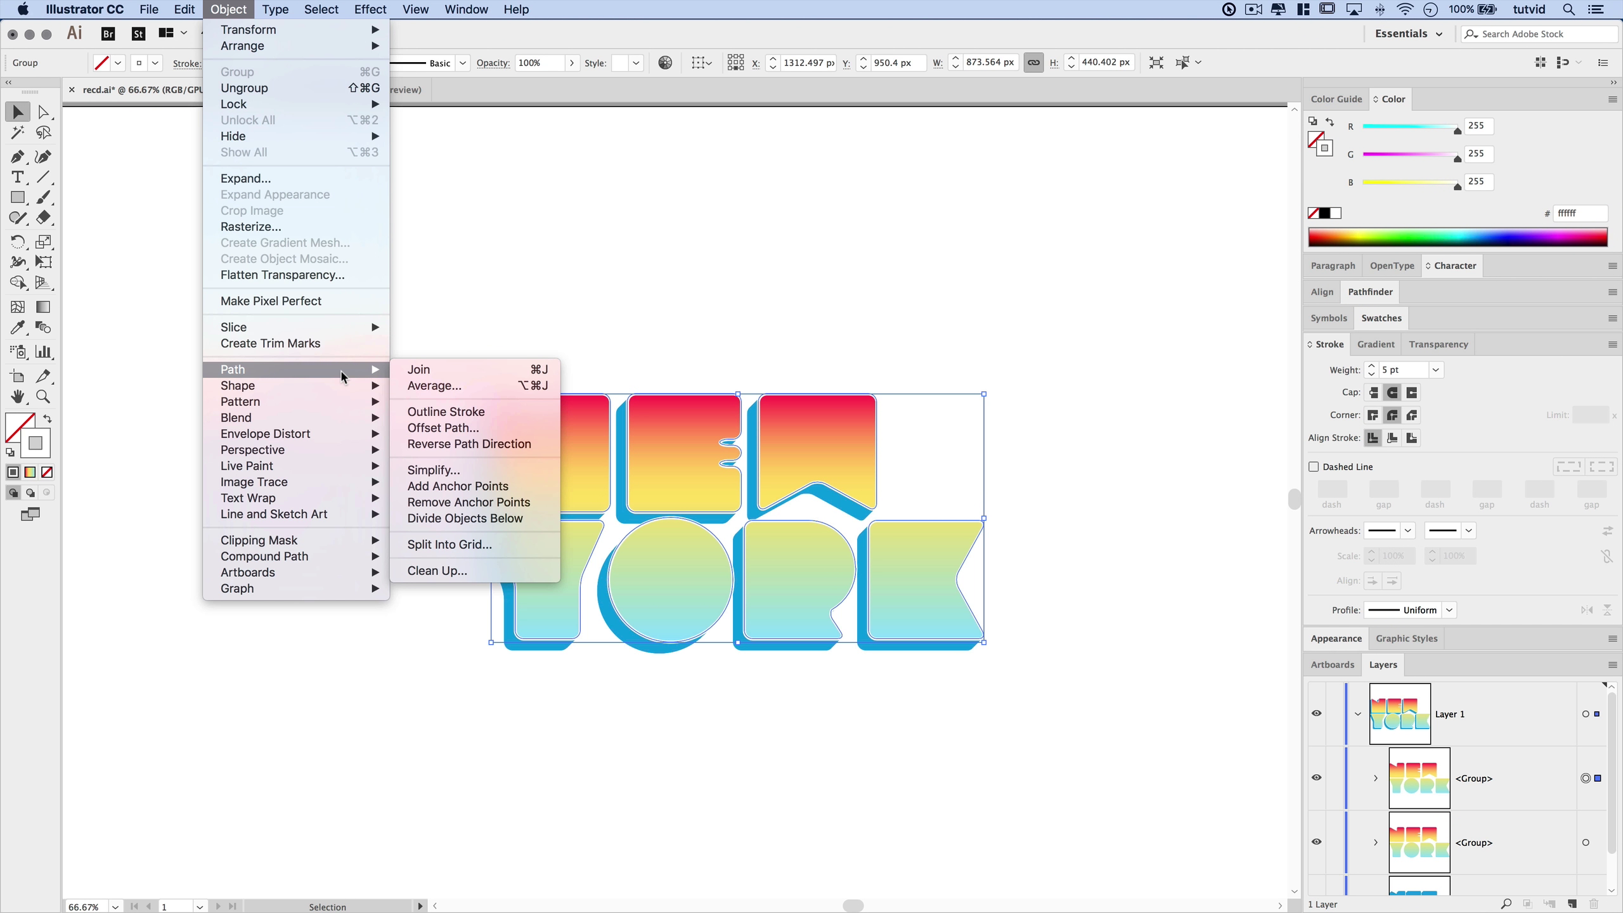
{"action": "left_click", "coordinate": [442, 428]}
{"action": "left_click", "coordinate": [763, 477]}
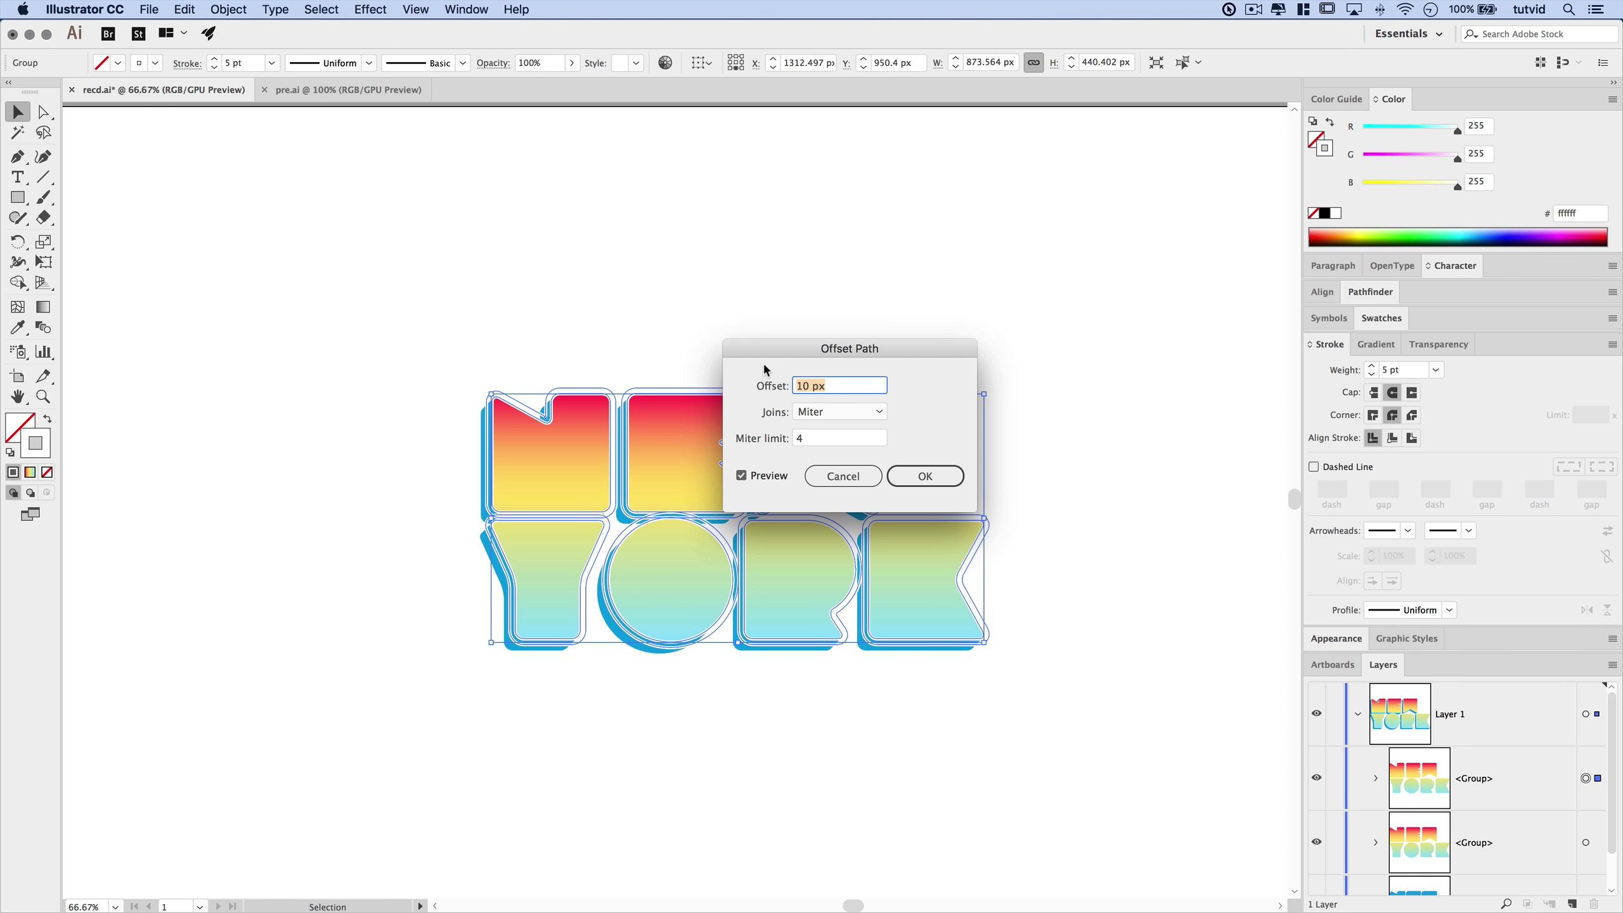
{"action": "left_click_drag", "start_coordinate": [791, 355], "coordinate": [957, 427]}
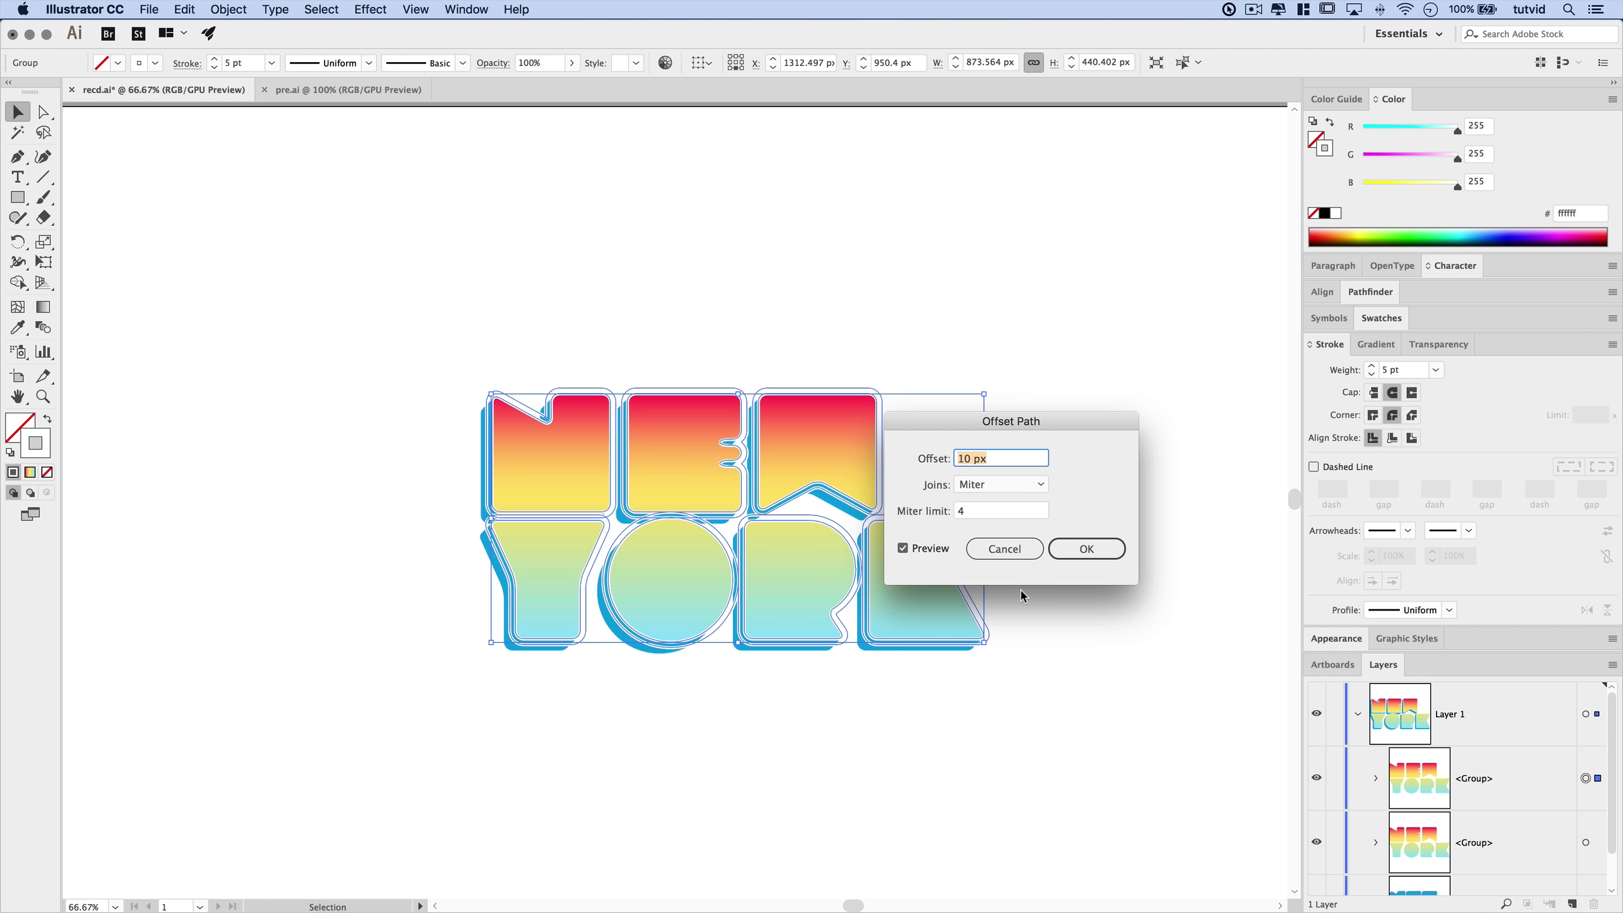
{"action": "type", "text": "-9"}
{"action": "key", "text": "Tab"}
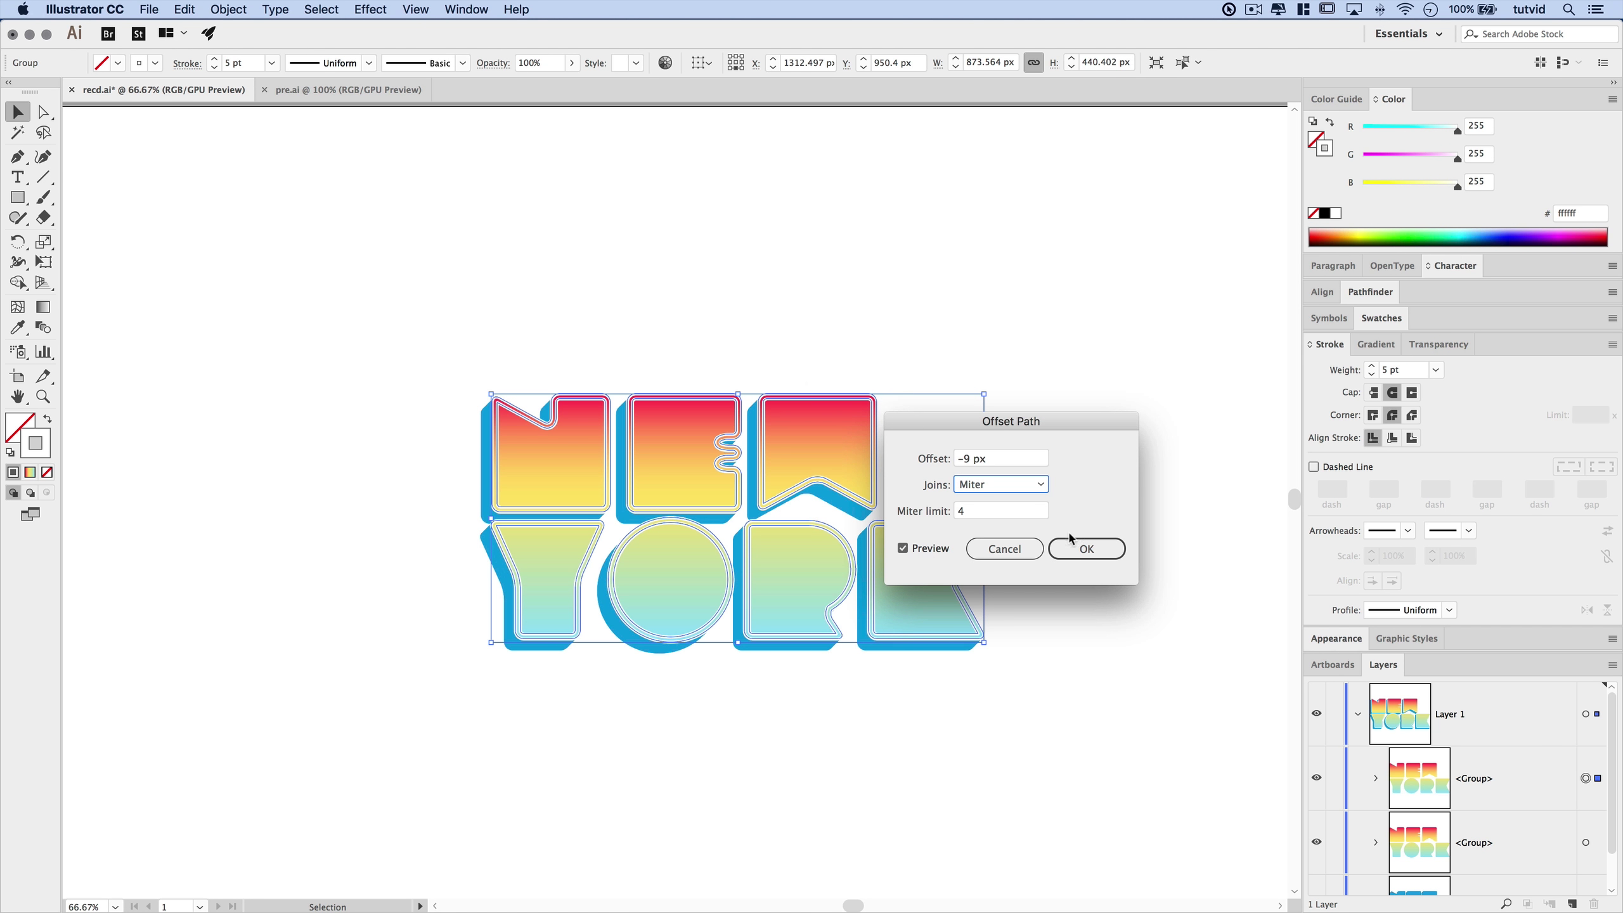
{"action": "left_click", "coordinate": [1085, 549]}
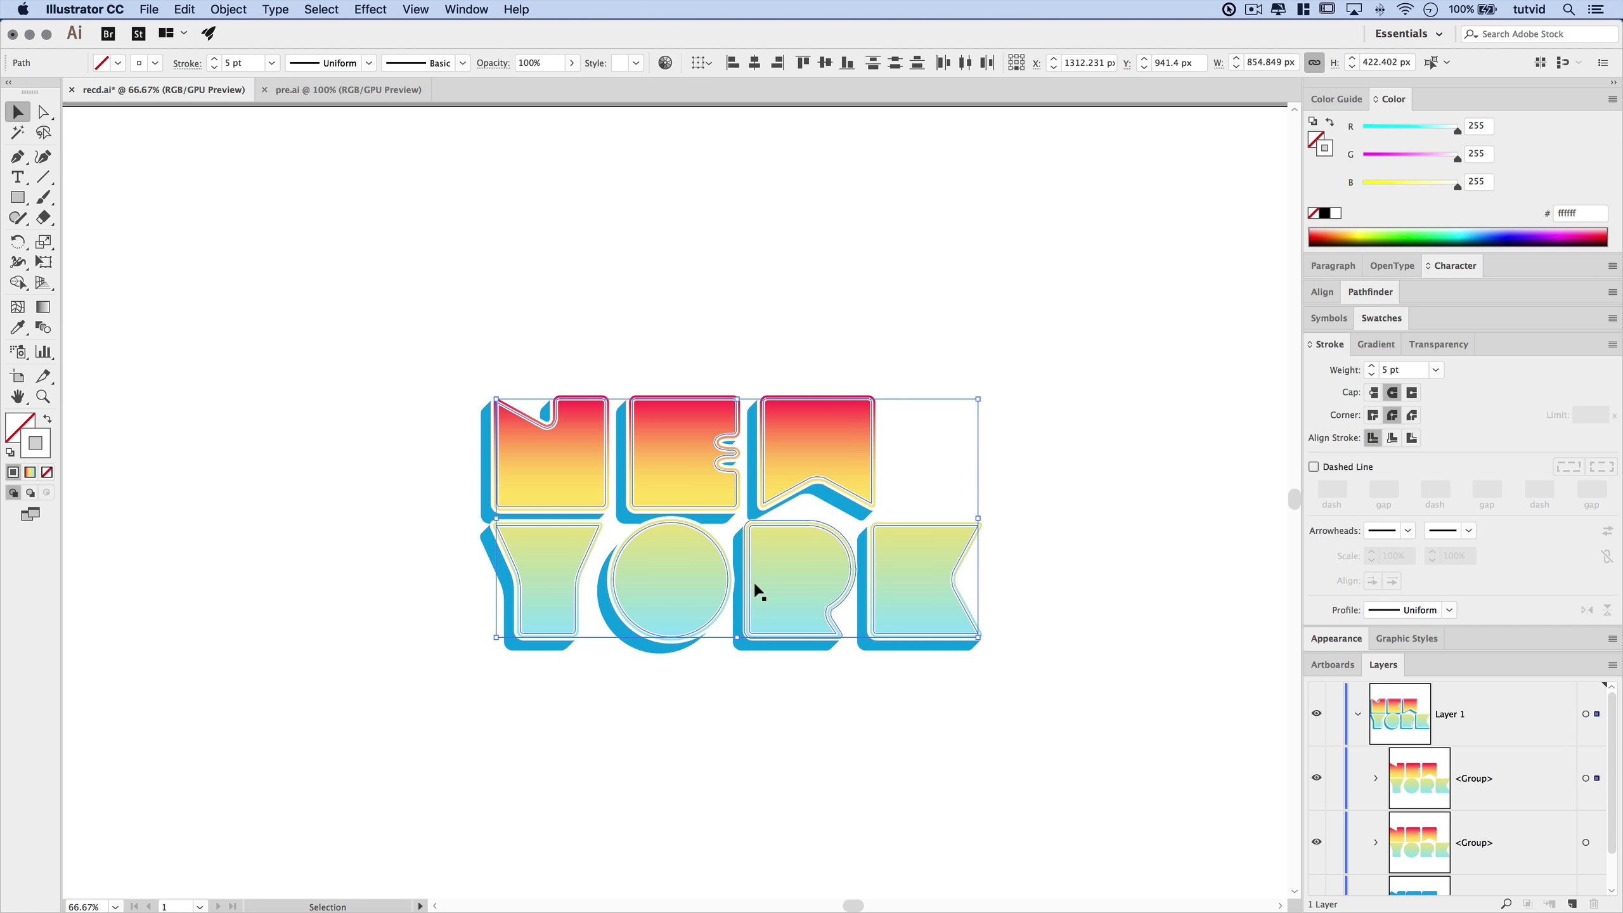
Cut the inset outlines, delete the original white-stroked lettering group, and paste the inset outlines back in front
{"action": "left_click", "coordinate": [184, 8]}
{"action": "left_click", "coordinate": [211, 81]}
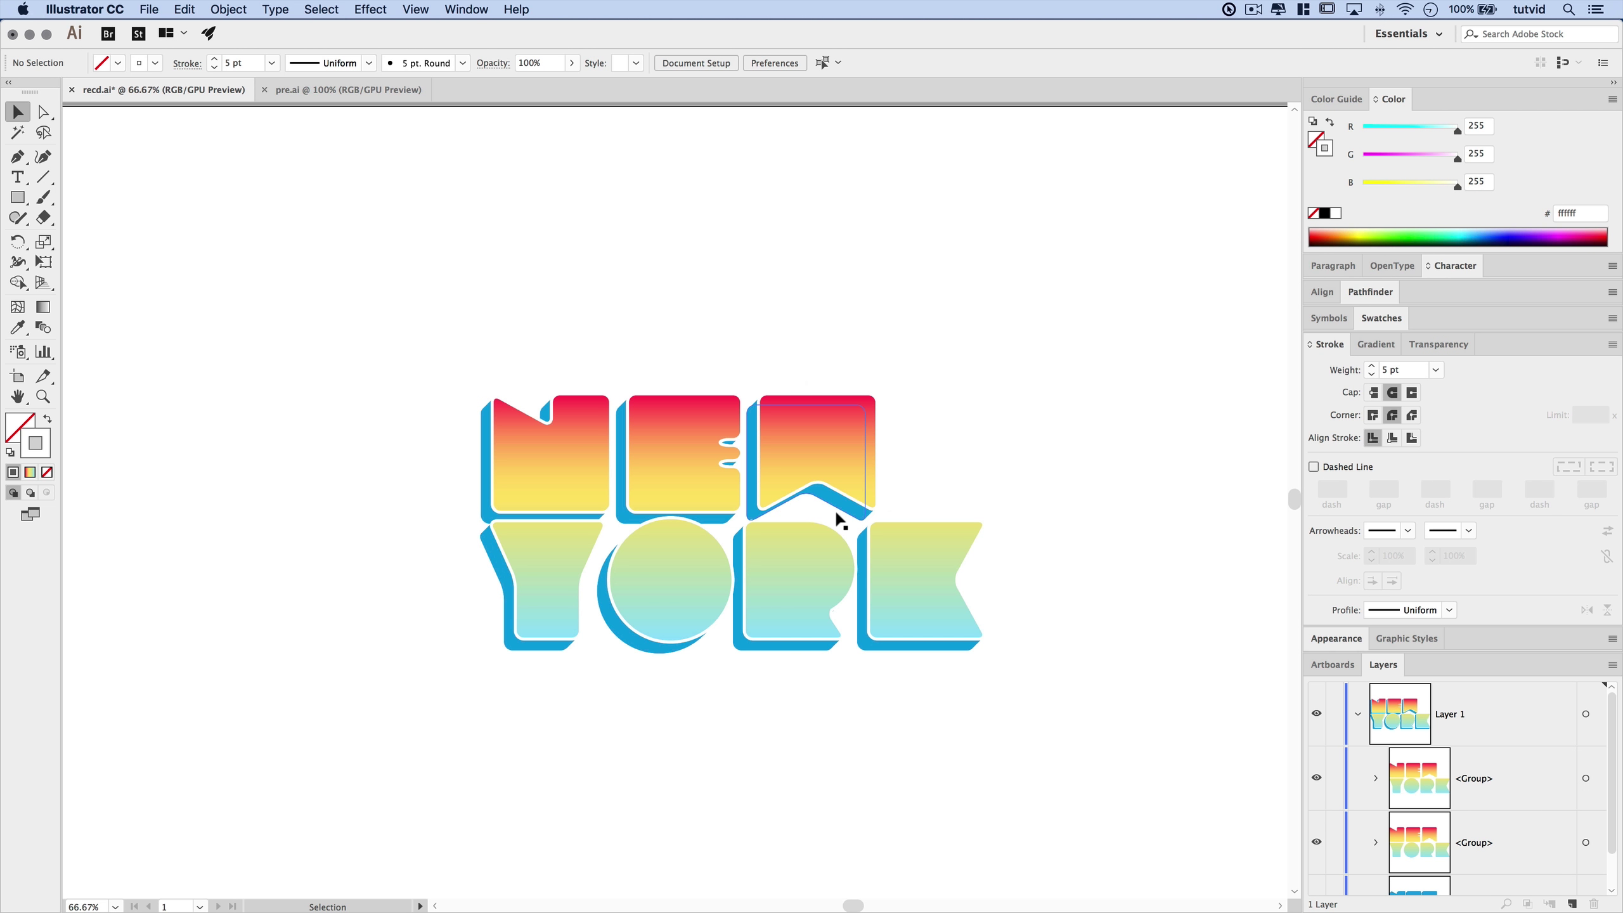
{"action": "left_click", "coordinate": [839, 471]}
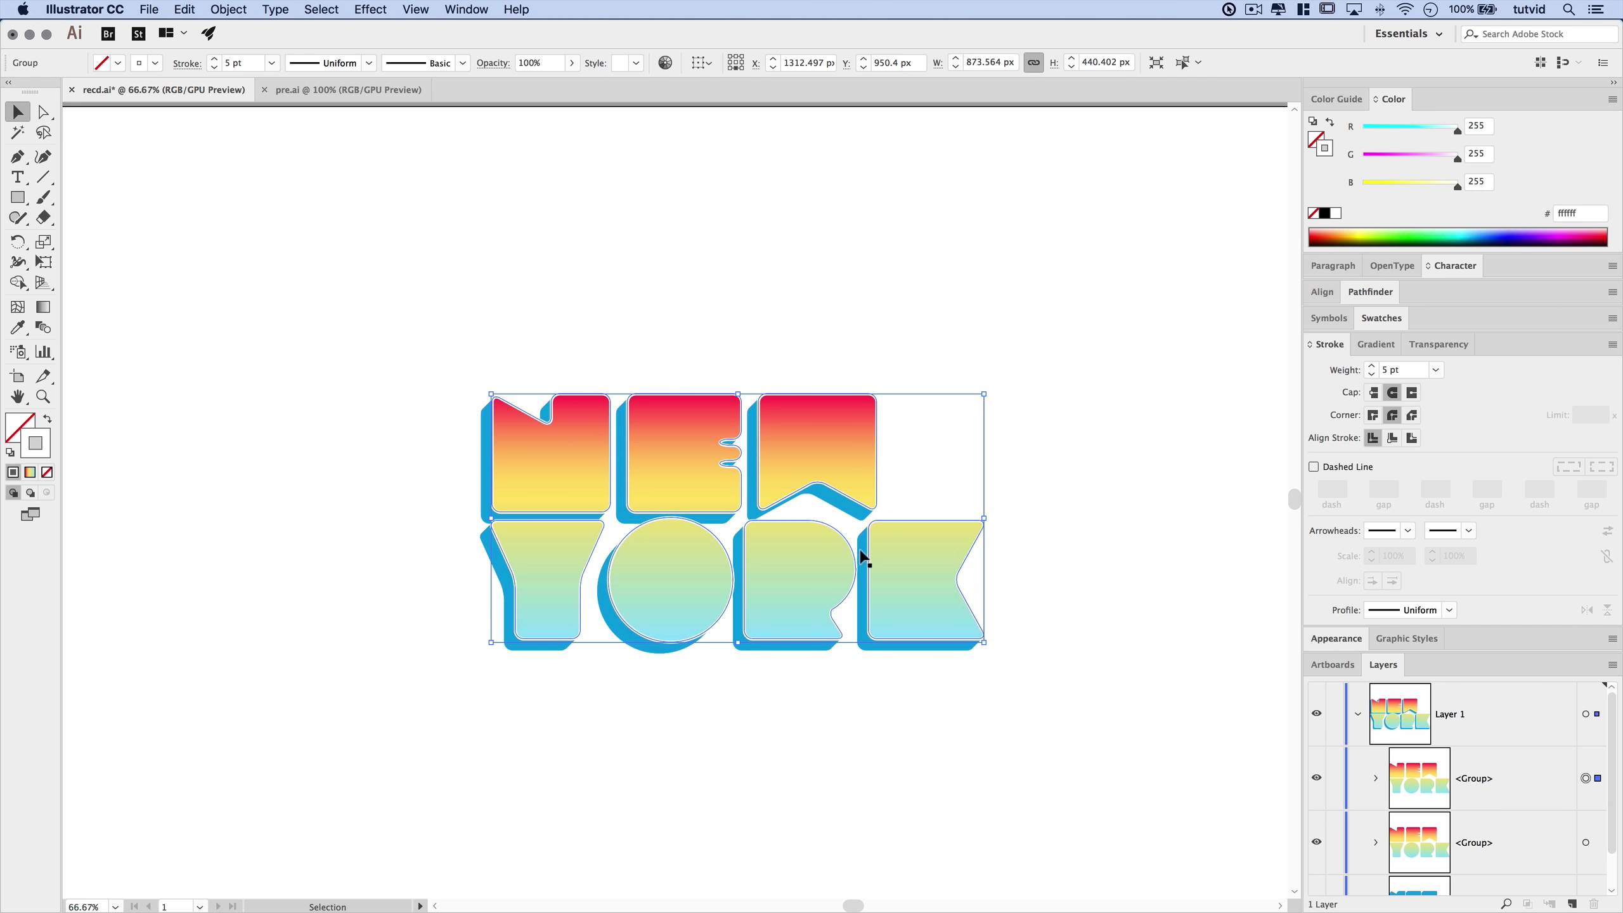
{"action": "left_click", "coordinate": [533, 293]}
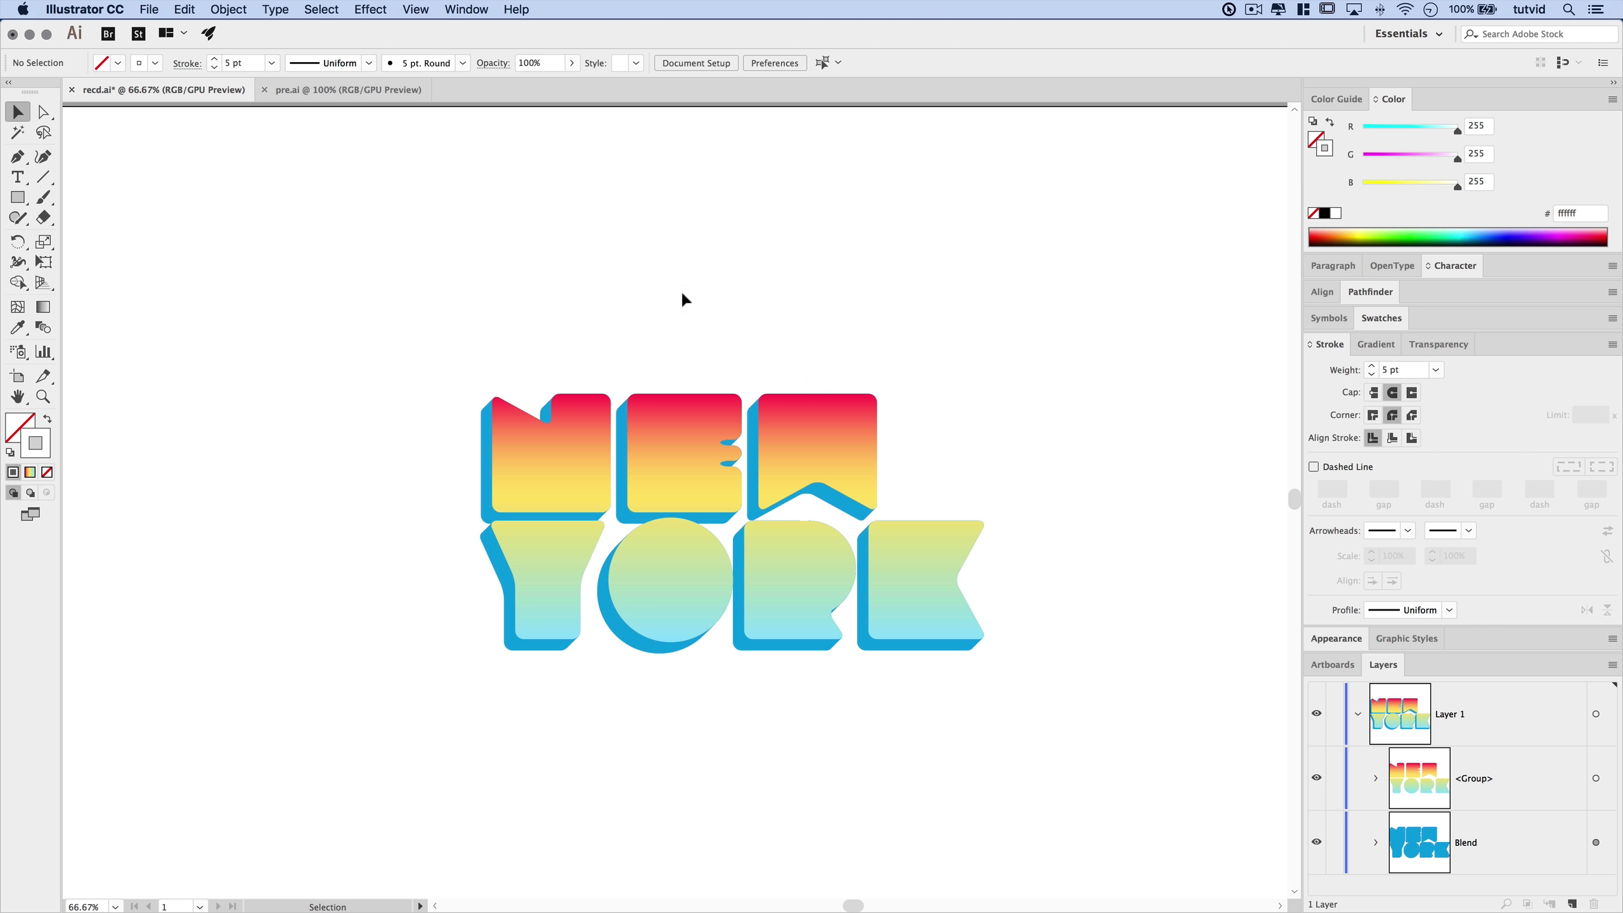
{"action": "left_click", "coordinate": [183, 10]}
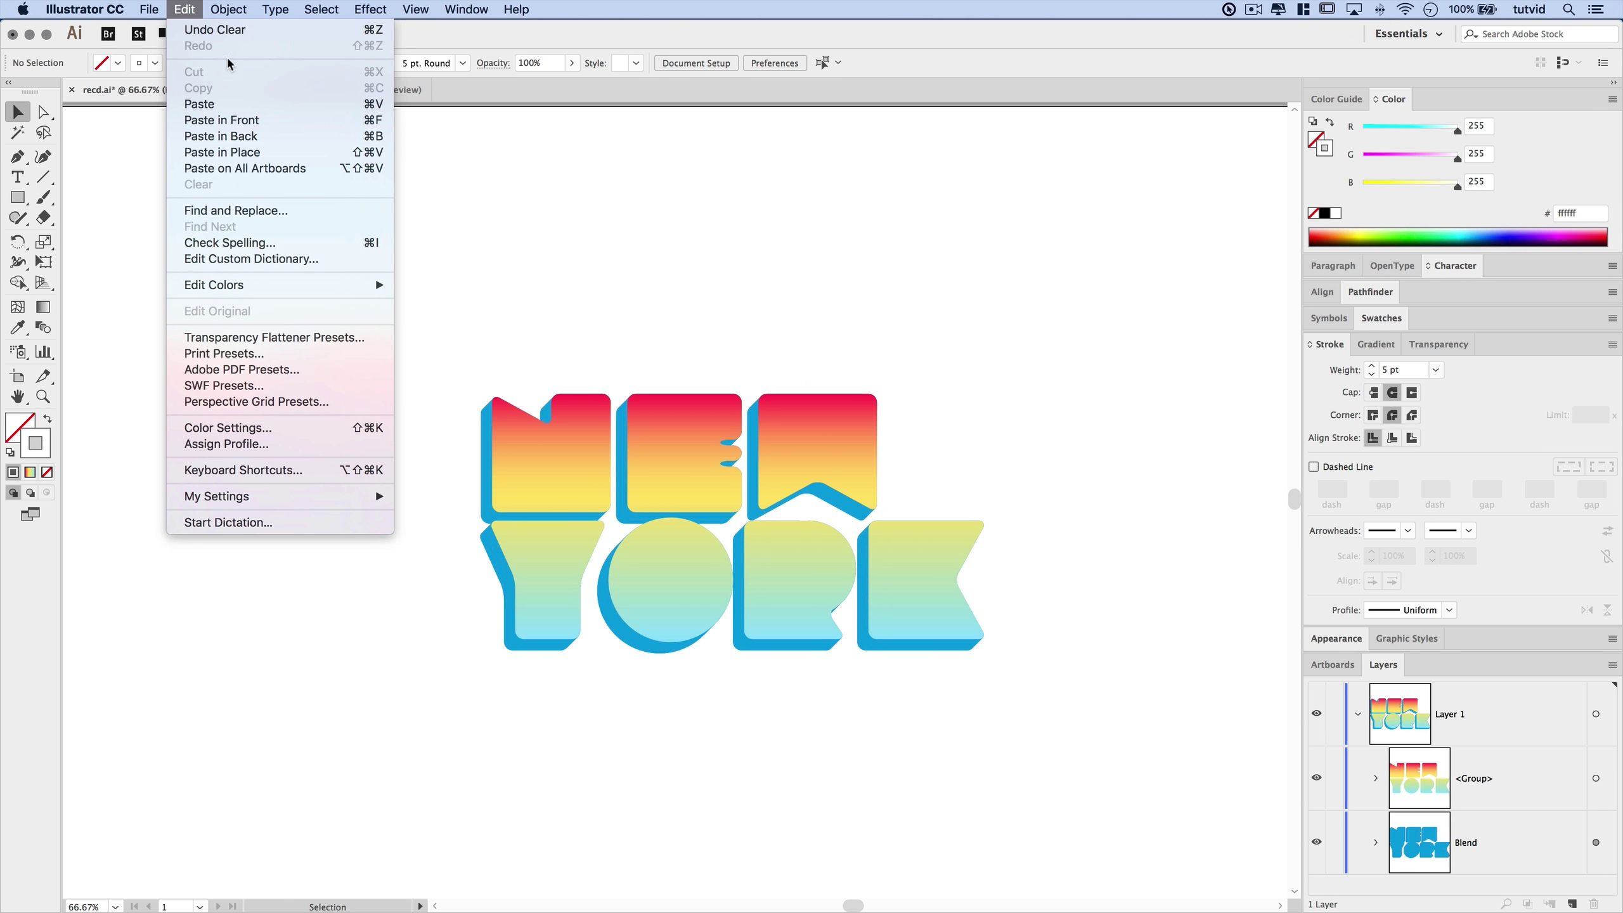
{"action": "left_click", "coordinate": [207, 122]}
{"action": "left_click", "coordinate": [952, 280]}
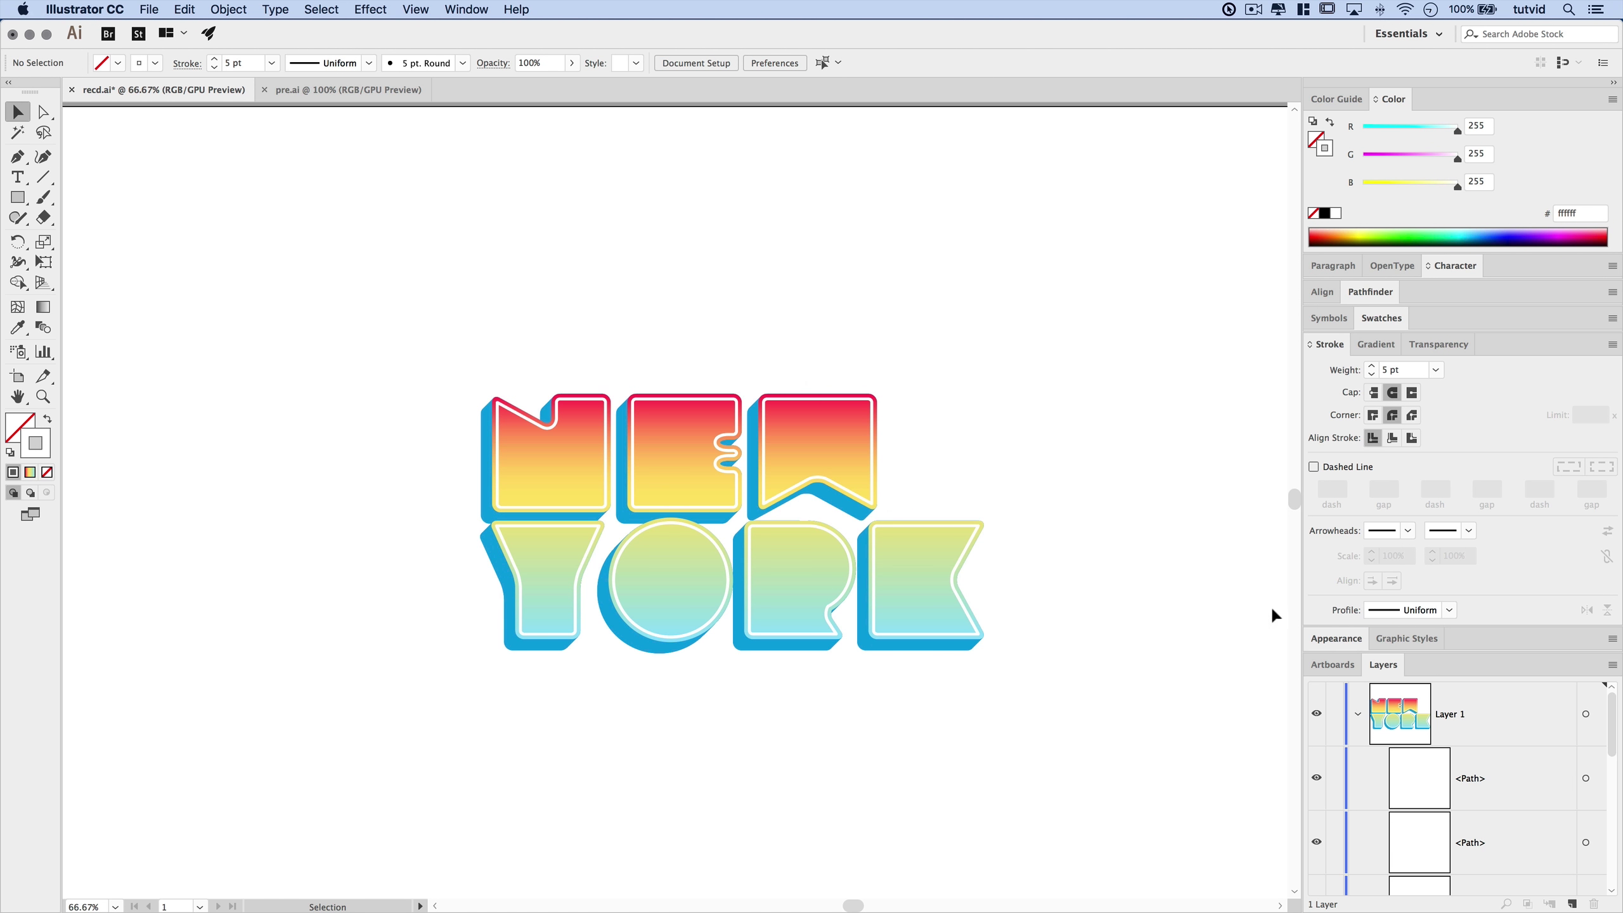
Collapse the Stroke options and reduce the Color options to enlarge the layer list
{"action": "left_click", "coordinate": [1310, 346]}
{"action": "left_click", "coordinate": [1310, 346]}
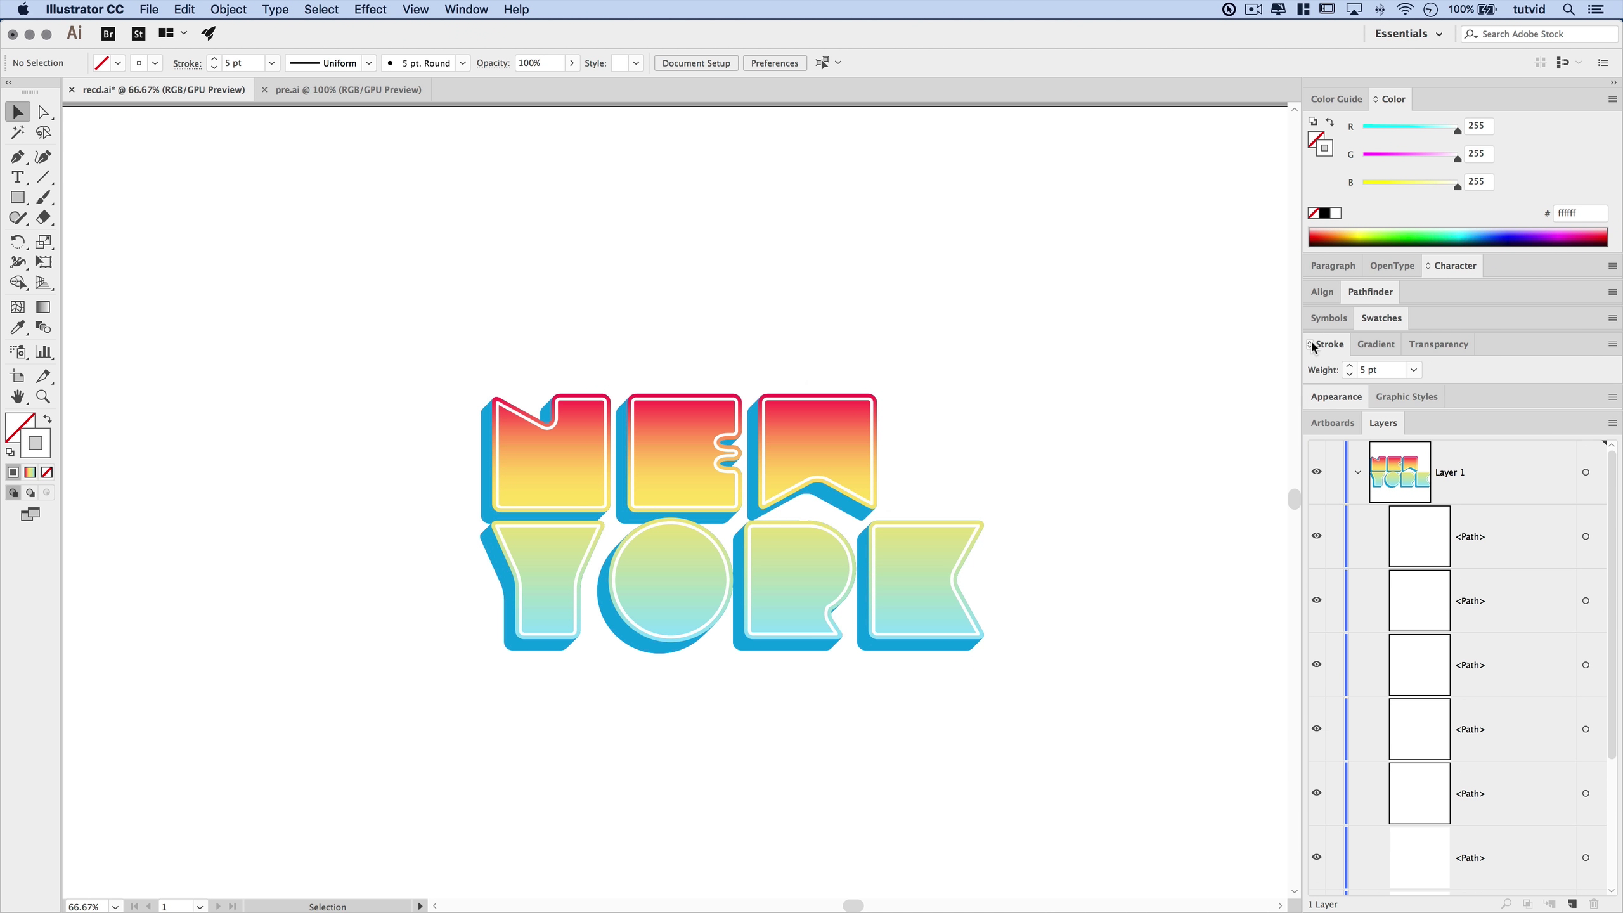
{"action": "left_click", "coordinate": [1377, 99]}
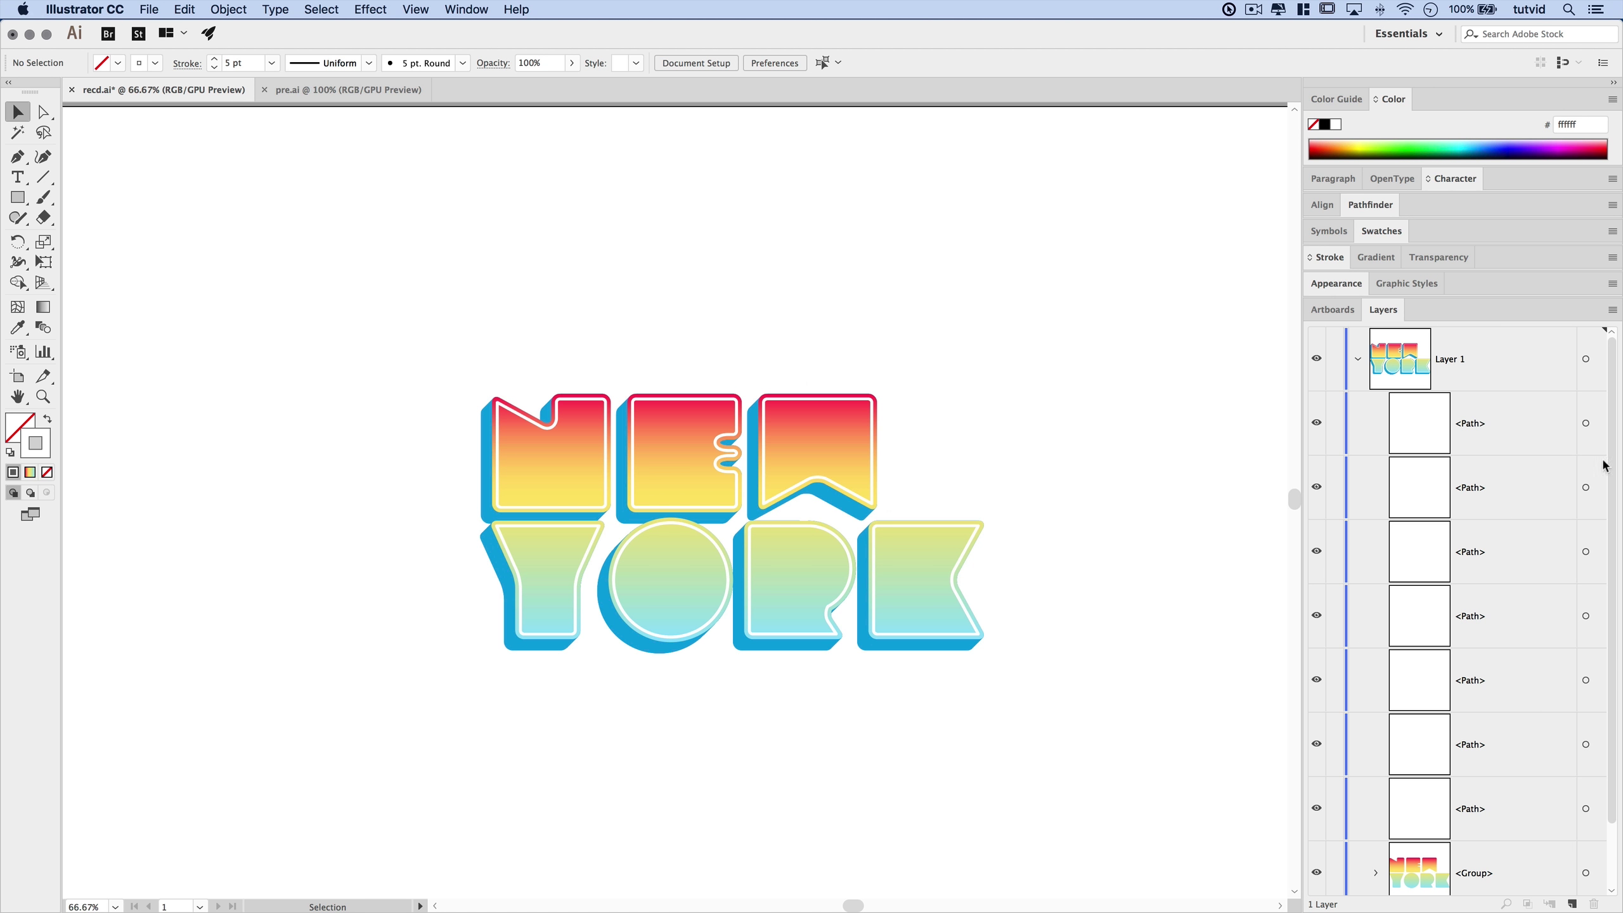
Lock the gradient lettering group and the blue blend, and select all the white inset outline paths
{"action": "scroll", "coordinate": [1425, 744], "scroll_direction": "down", "scroll_amount": 2}
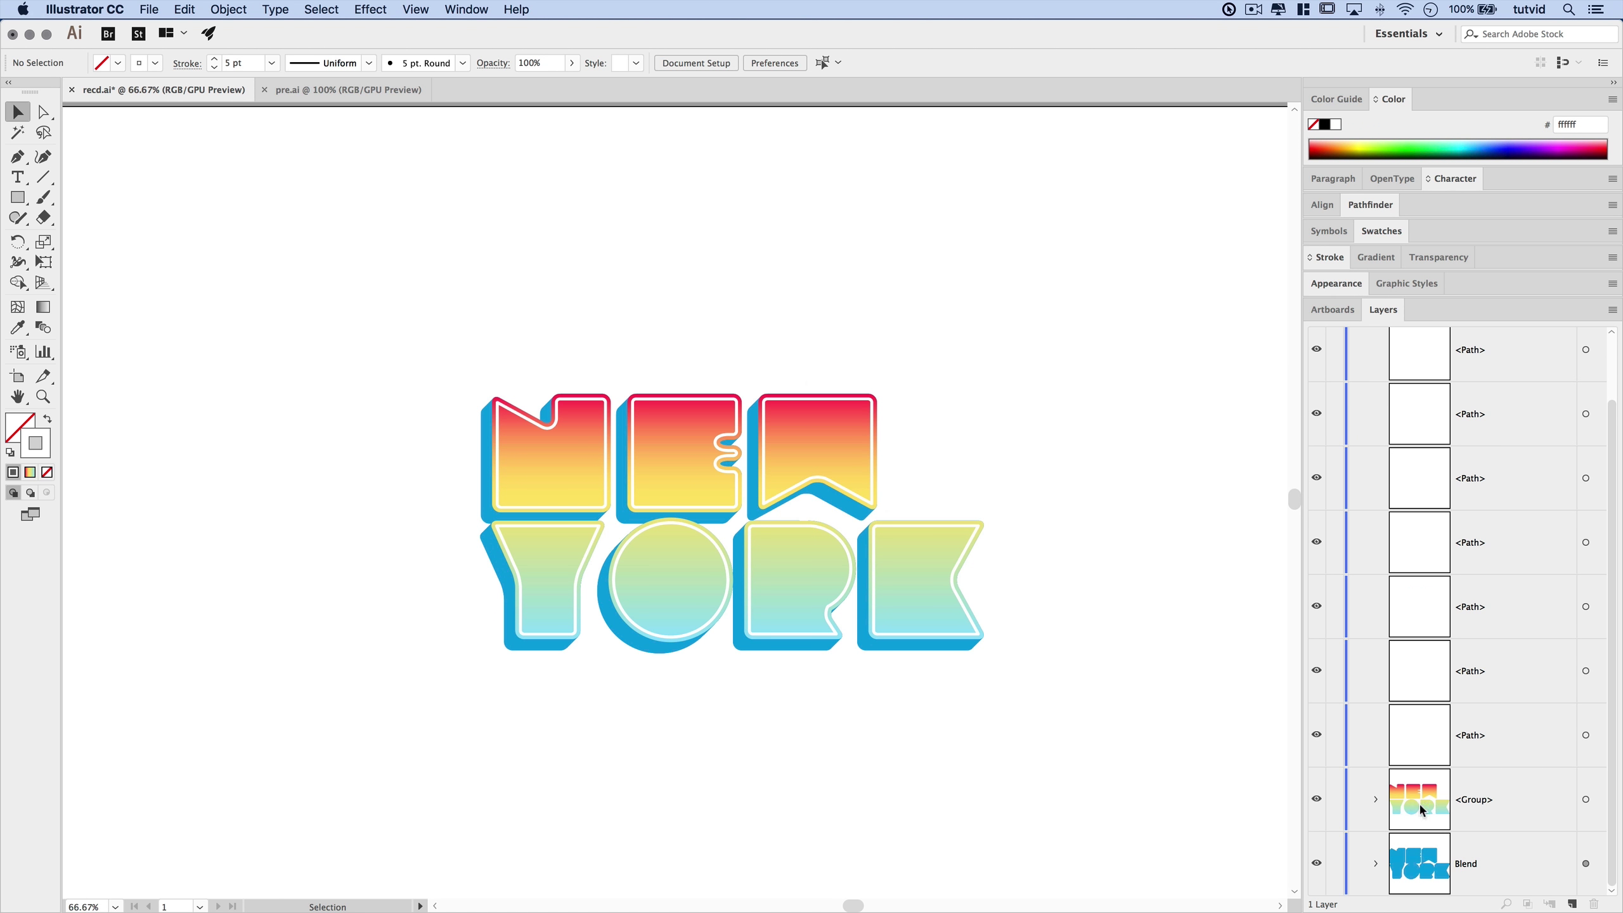
{"action": "left_click", "coordinate": [1334, 799]}
{"action": "left_click_drag", "start_coordinate": [414, 328], "coordinate": [859, 678]}
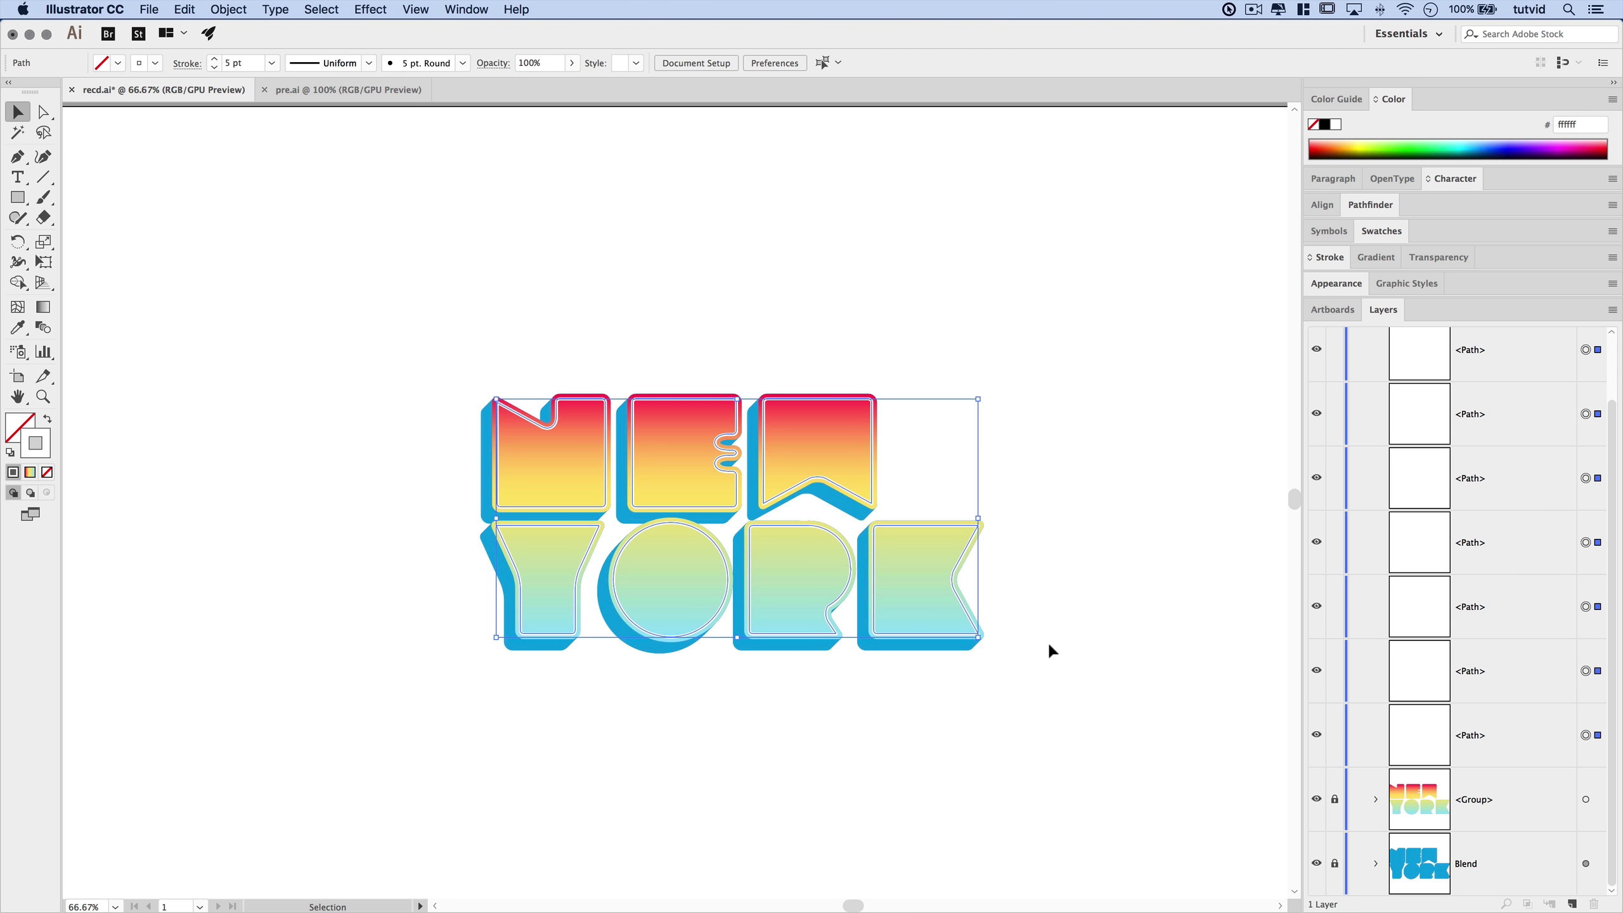
{"action": "left_click", "coordinate": [1000, 884]}
{"action": "left_click_drag", "start_coordinate": [409, 335], "coordinate": [1141, 677]}
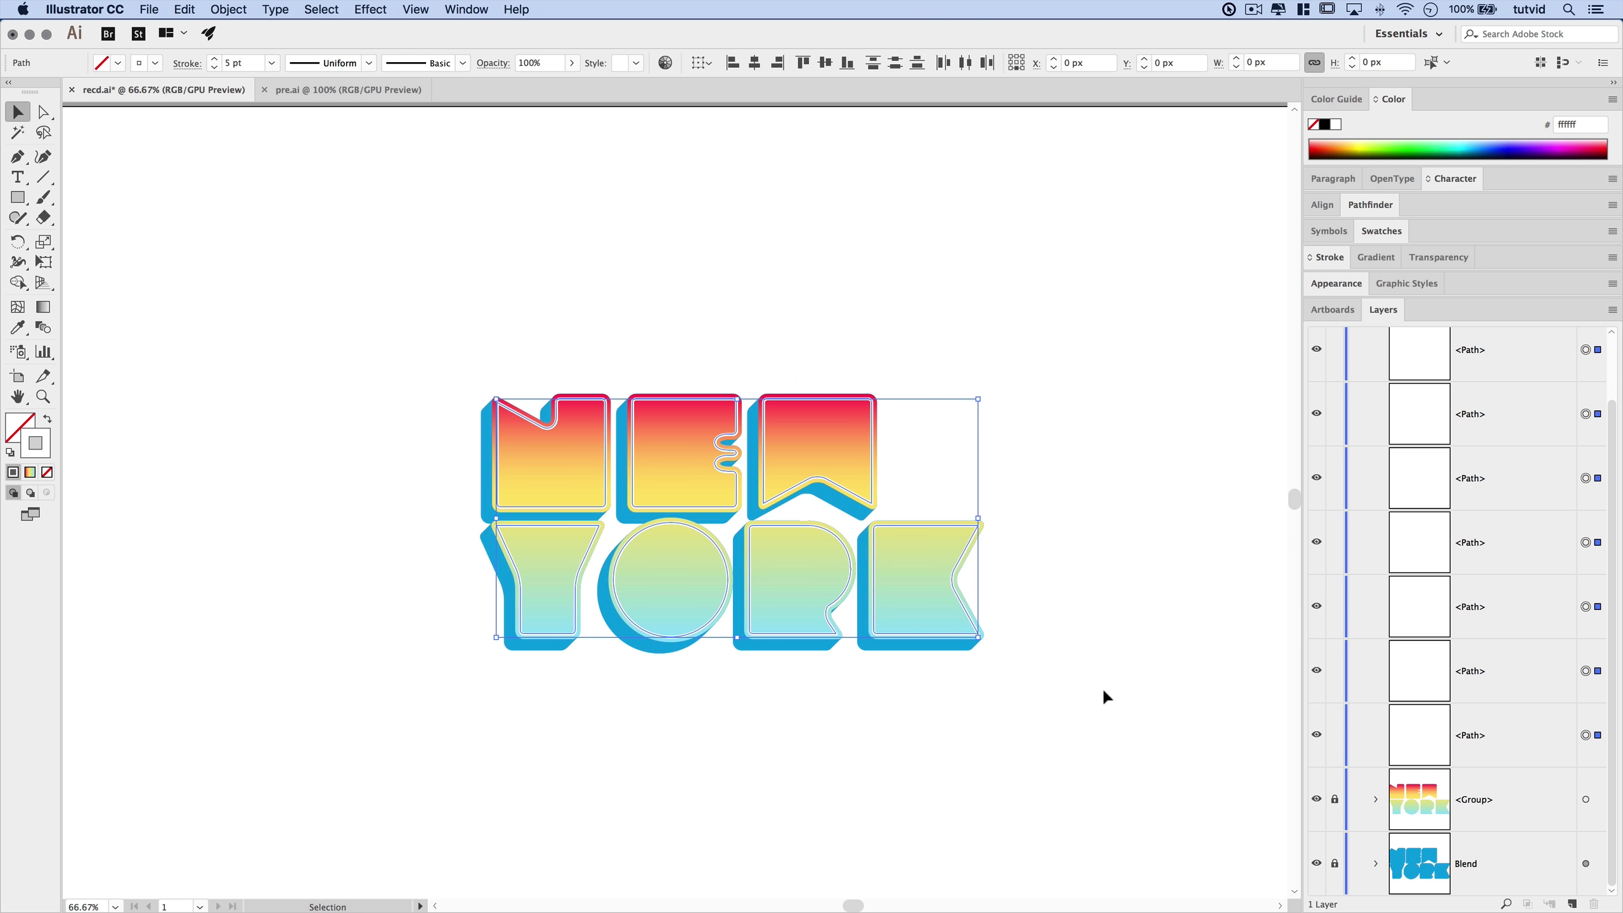
Cut the N's white inset outline with the Scissors tool on its upper-right horizontal edge and midway down its right side
{"action": "left_click", "coordinate": [1101, 695]}
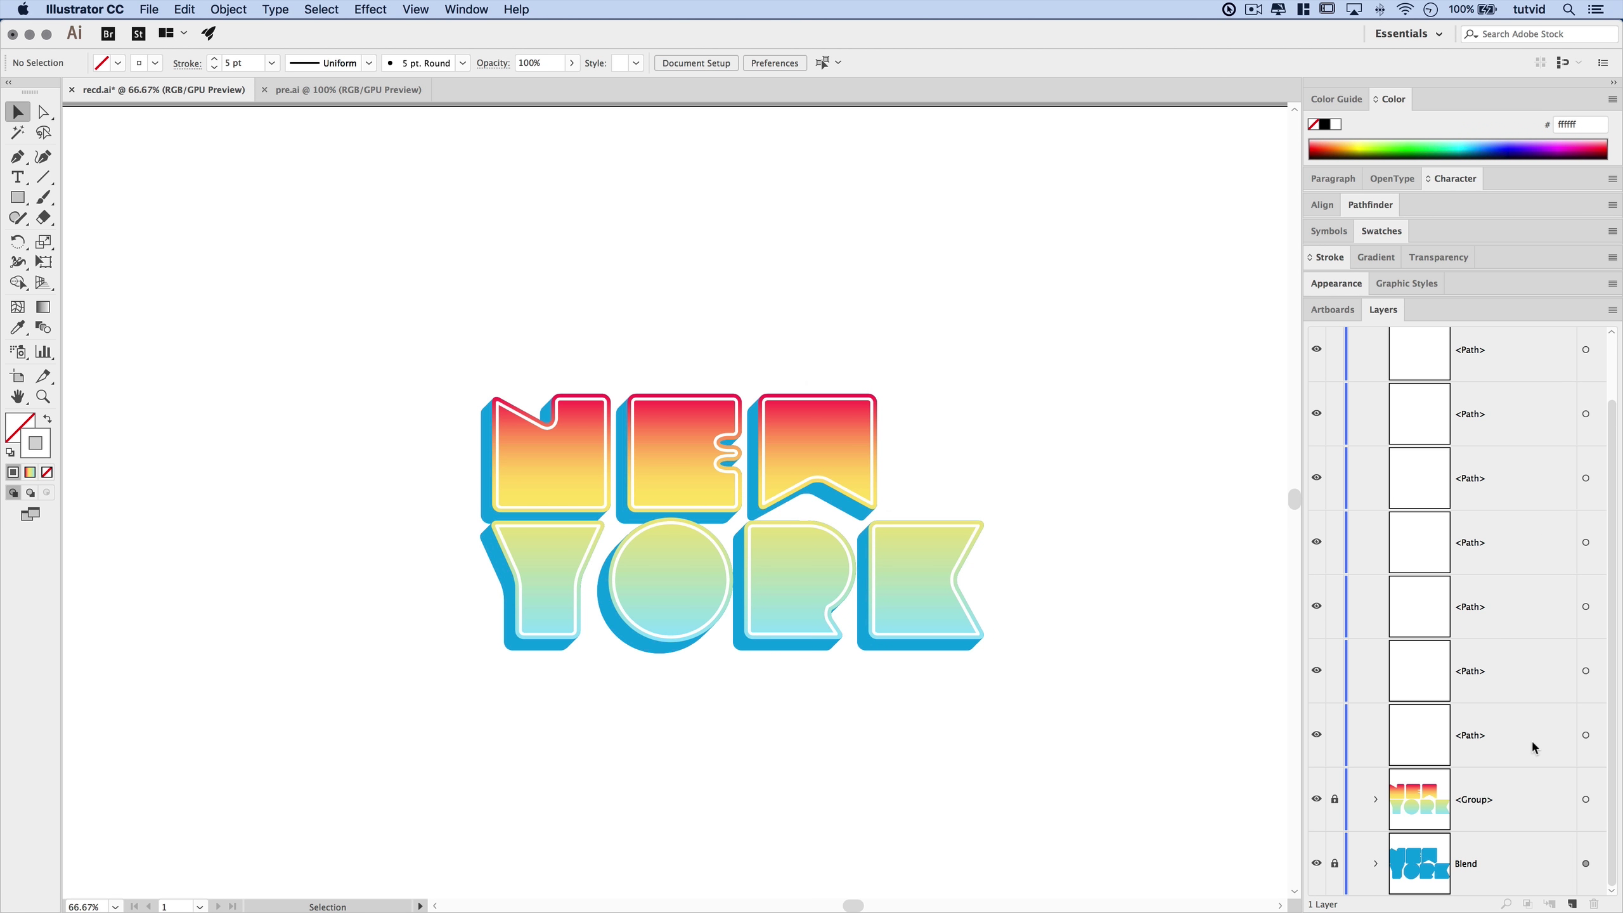
{"action": "key", "text": "z"}
{"action": "left_click_drag", "start_coordinate": [569, 471], "coordinate": [434, 406]}
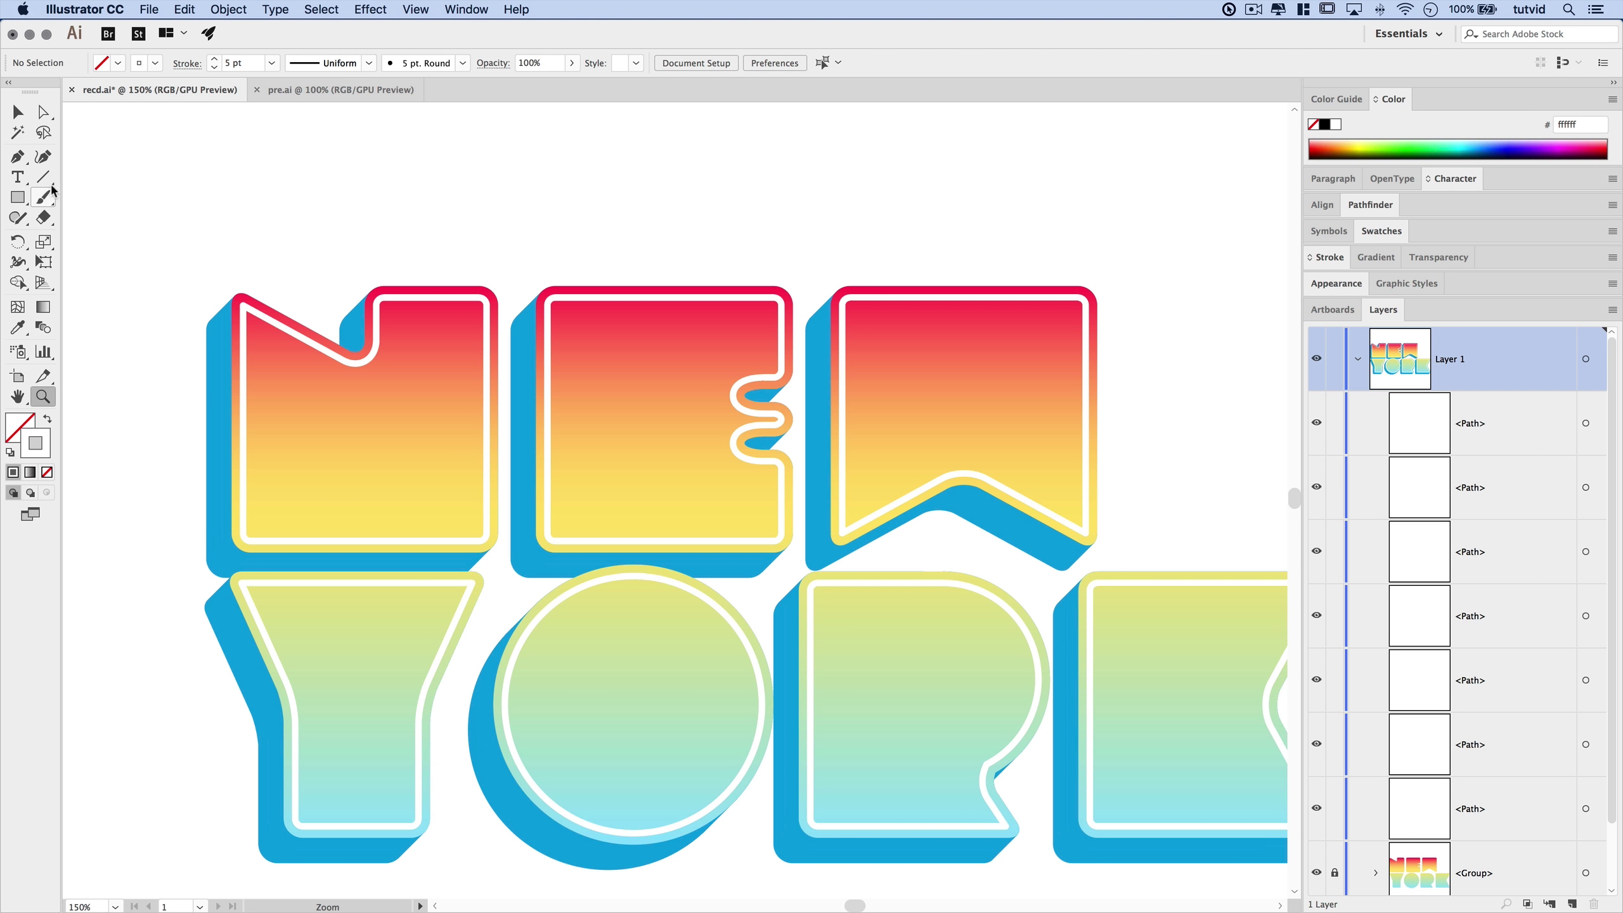
{"action": "left_click", "coordinate": [45, 217]}
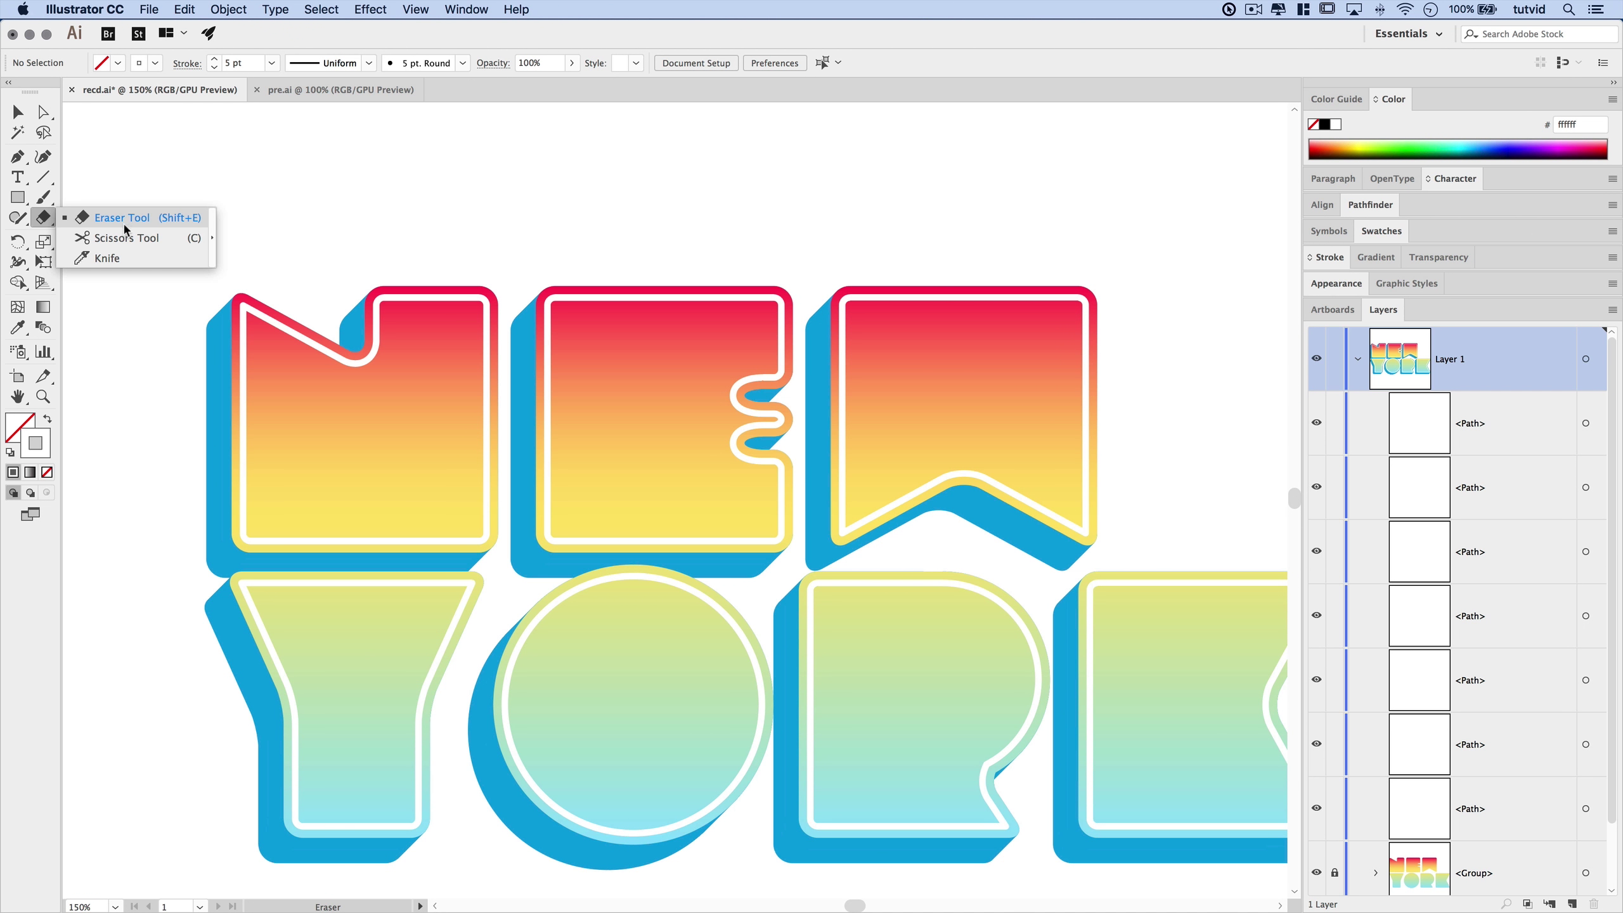
{"action": "left_click", "coordinate": [173, 243]}
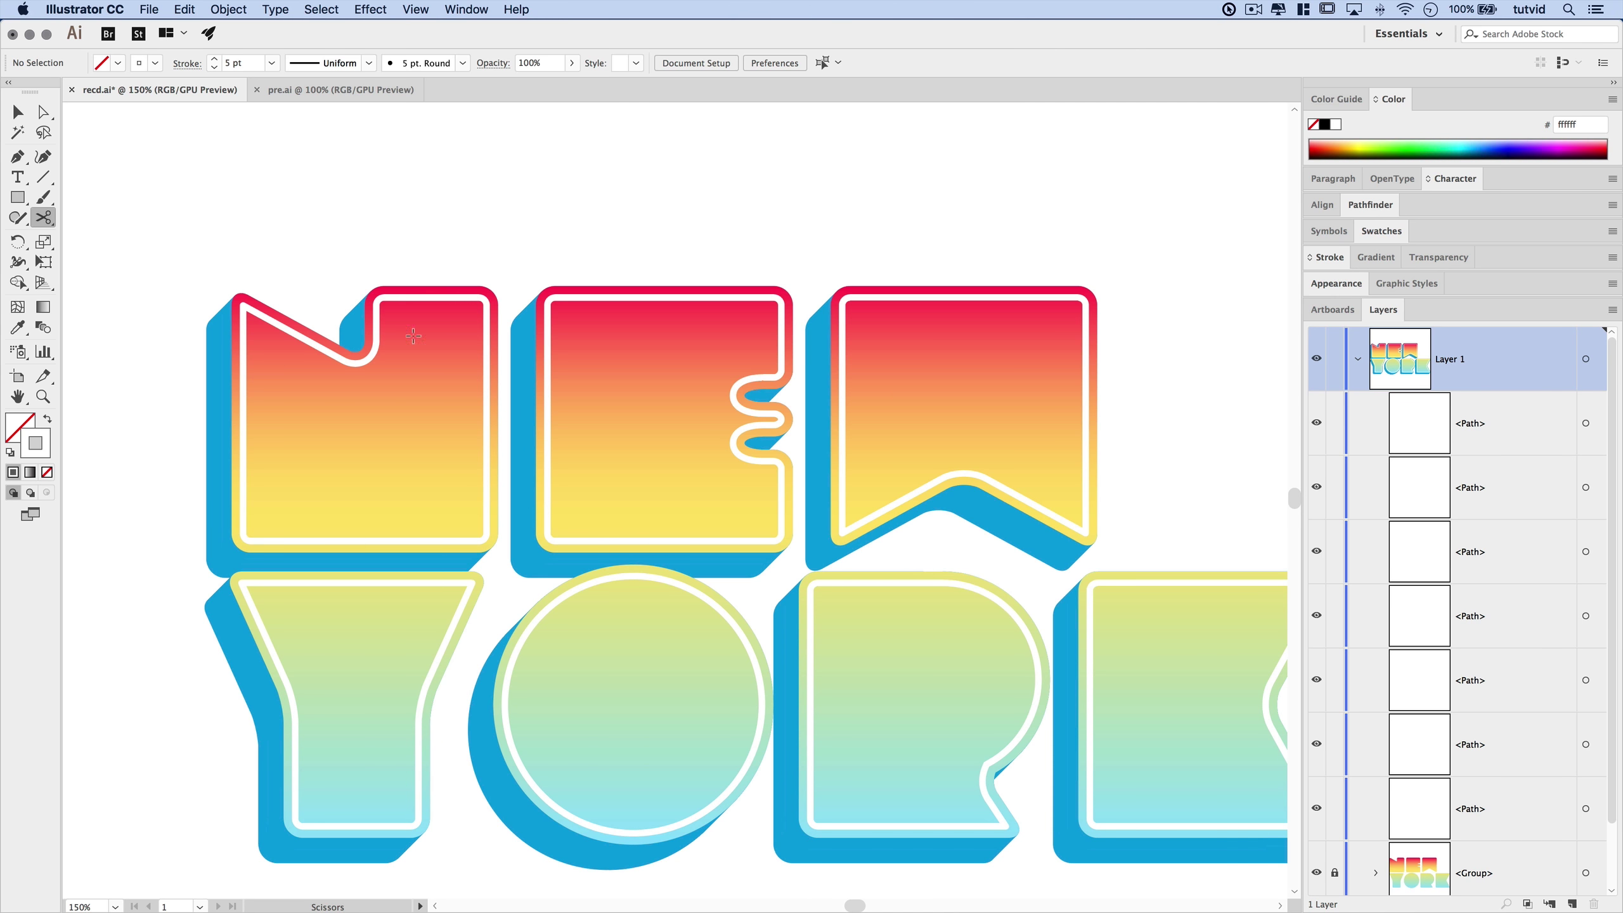
{"action": "key", "text": "super+equal"}
{"action": "key", "text": "super+equal"}
{"action": "left_click_drag", "start_coordinate": [378, 308], "coordinate": [883, 530]}
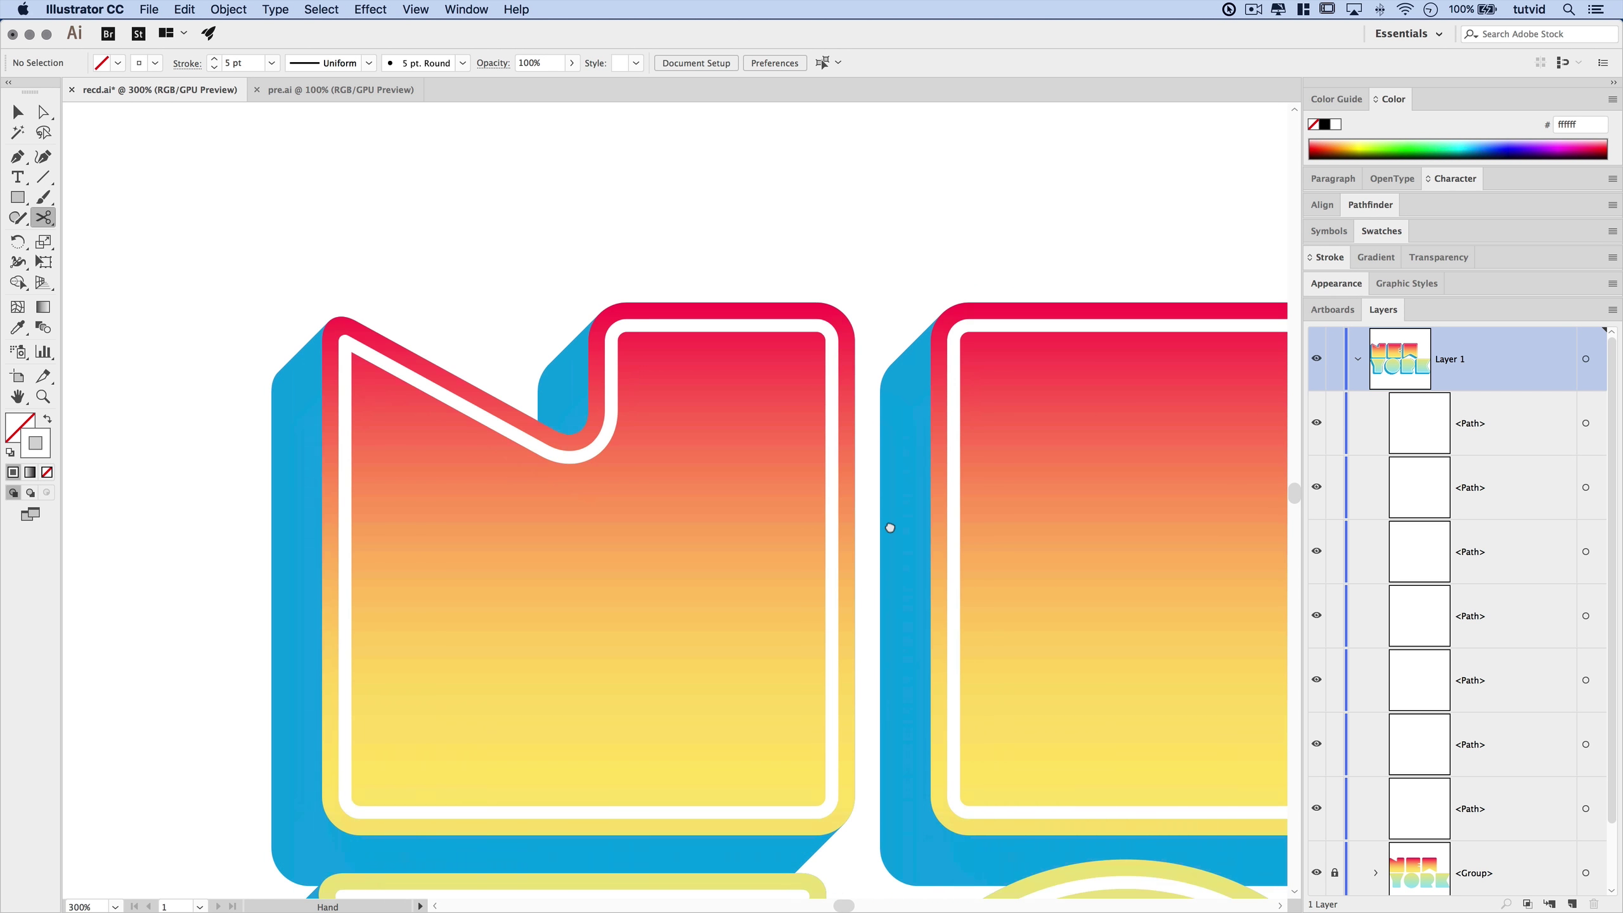
{"action": "left_click", "coordinate": [677, 324]}
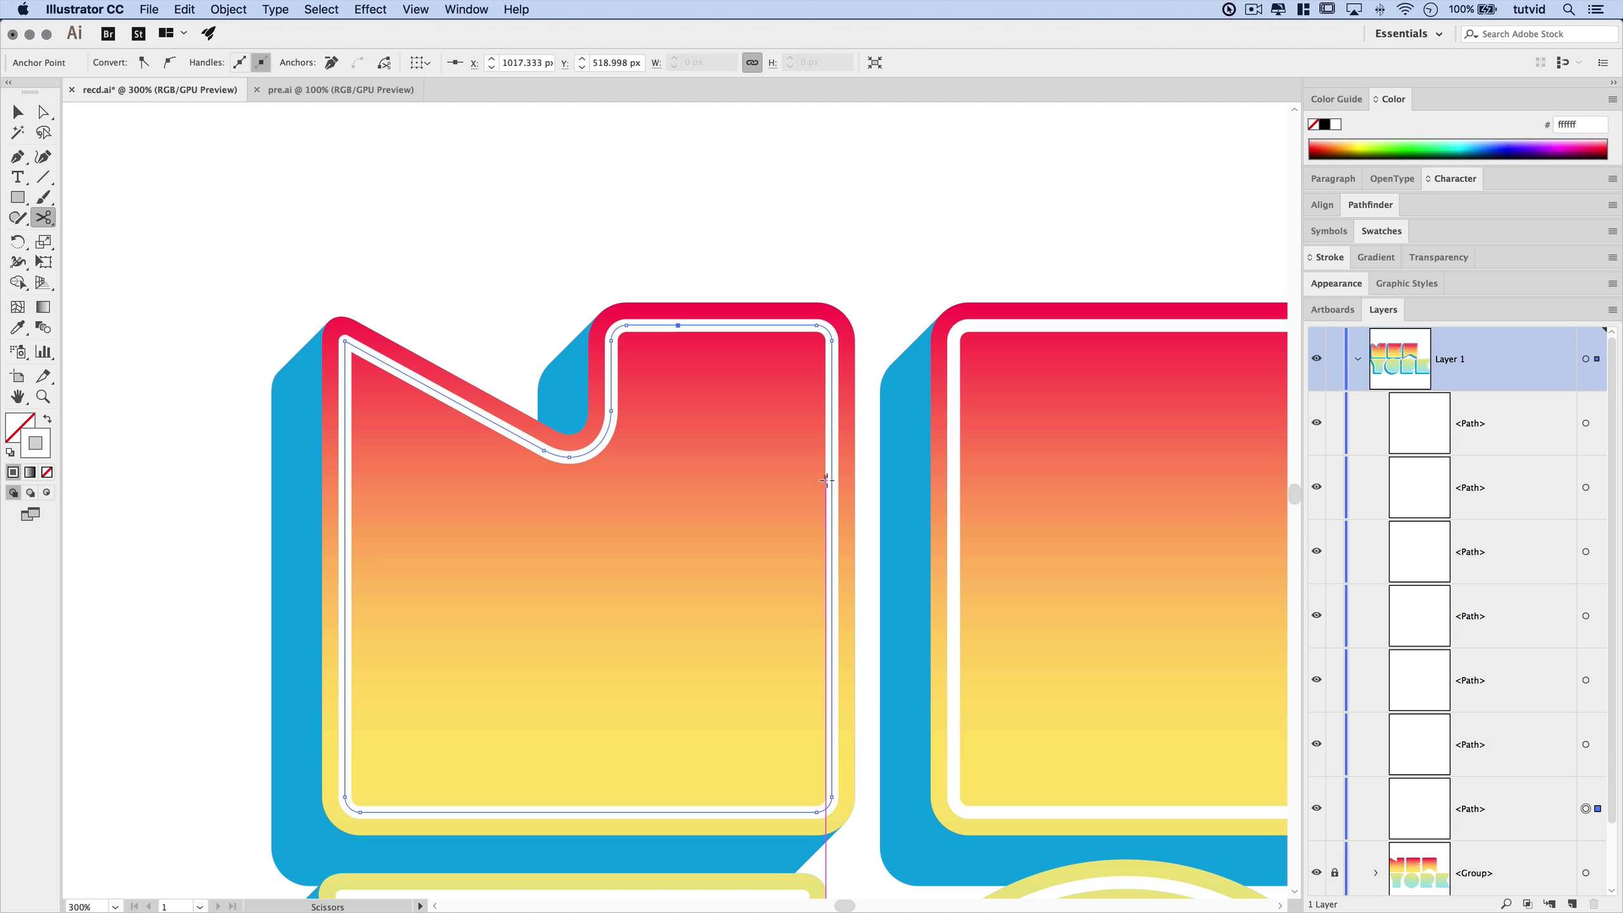
{"action": "left_click", "coordinate": [831, 552]}
Delete the left and lower portion of the N's cut outline, keeping only the line around its upper-right corner
{"action": "left_click", "coordinate": [42, 113]}
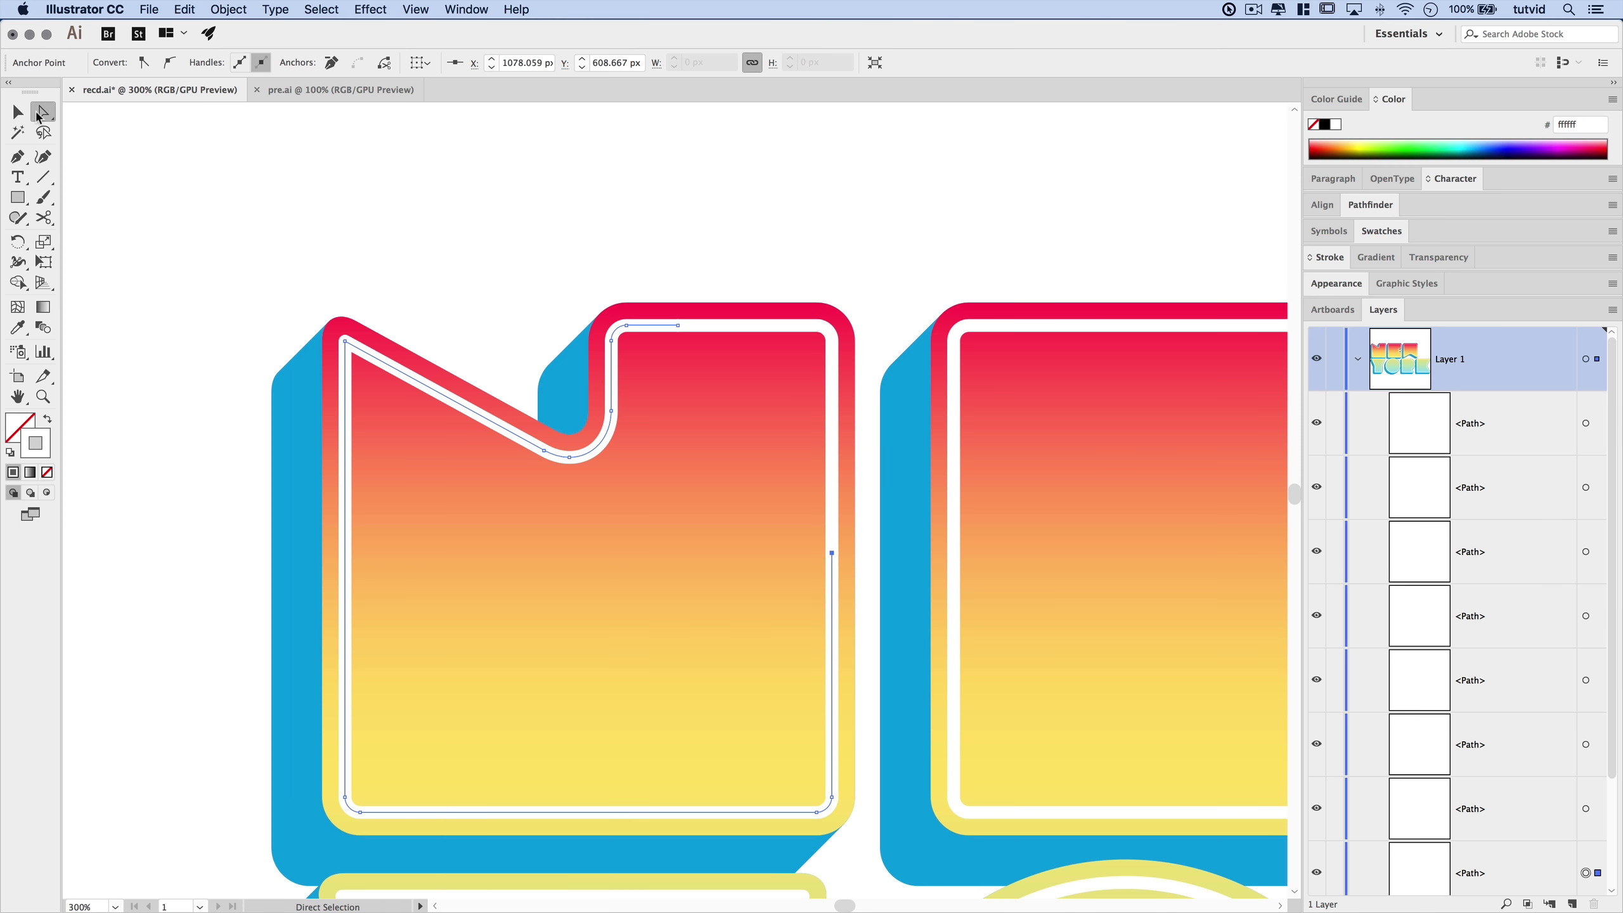
{"action": "left_click", "coordinate": [345, 341]}
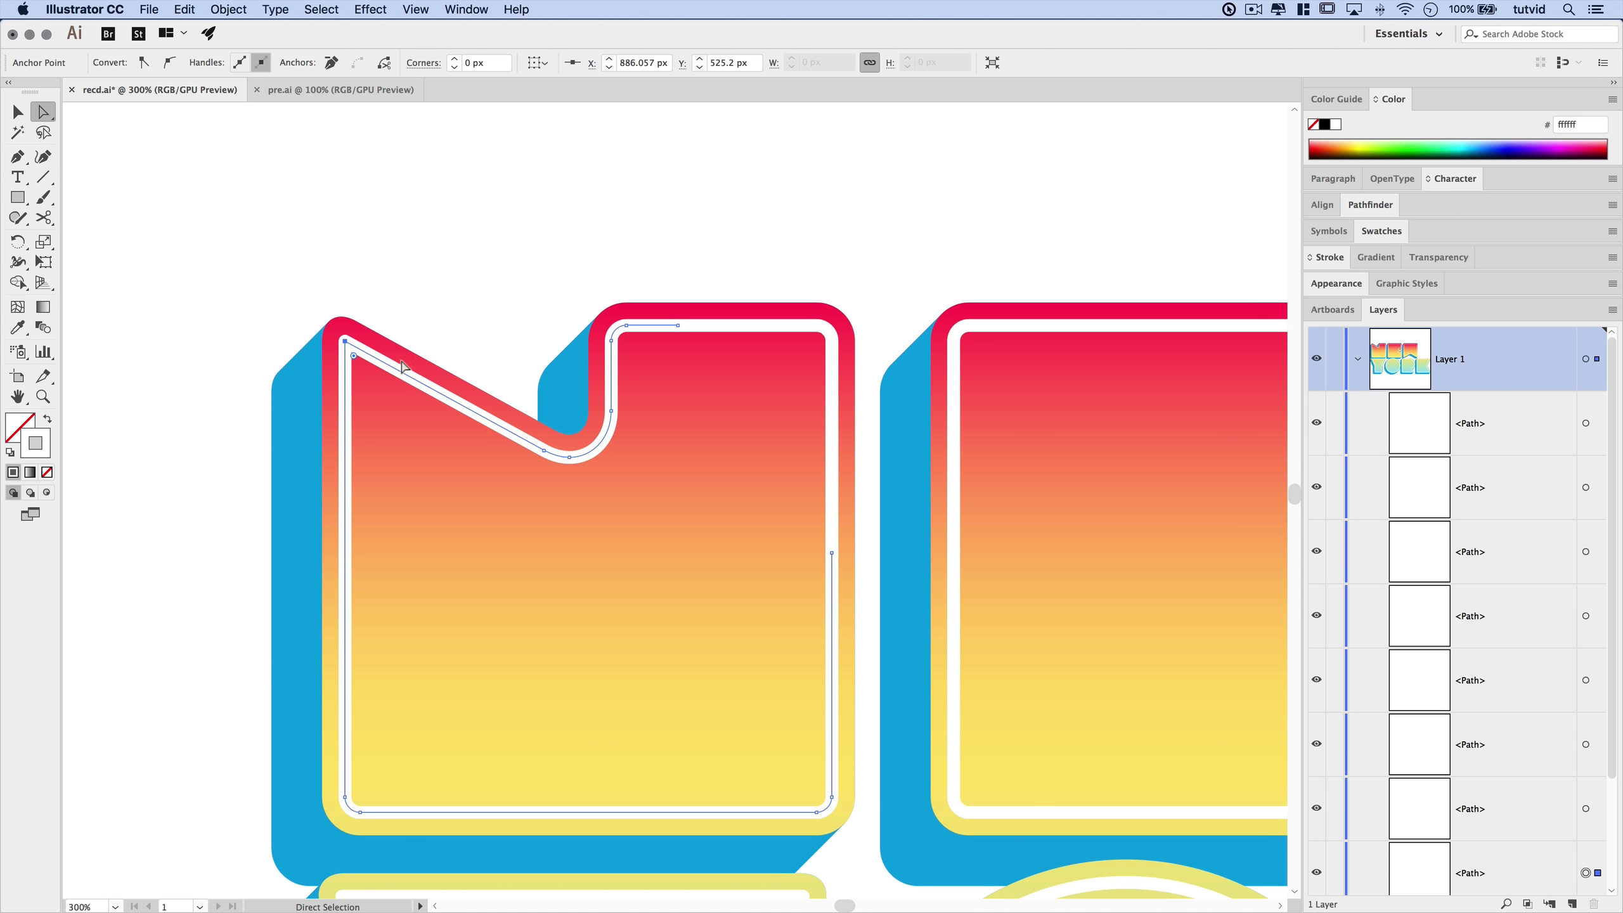
{"action": "key", "text": "Delete"}
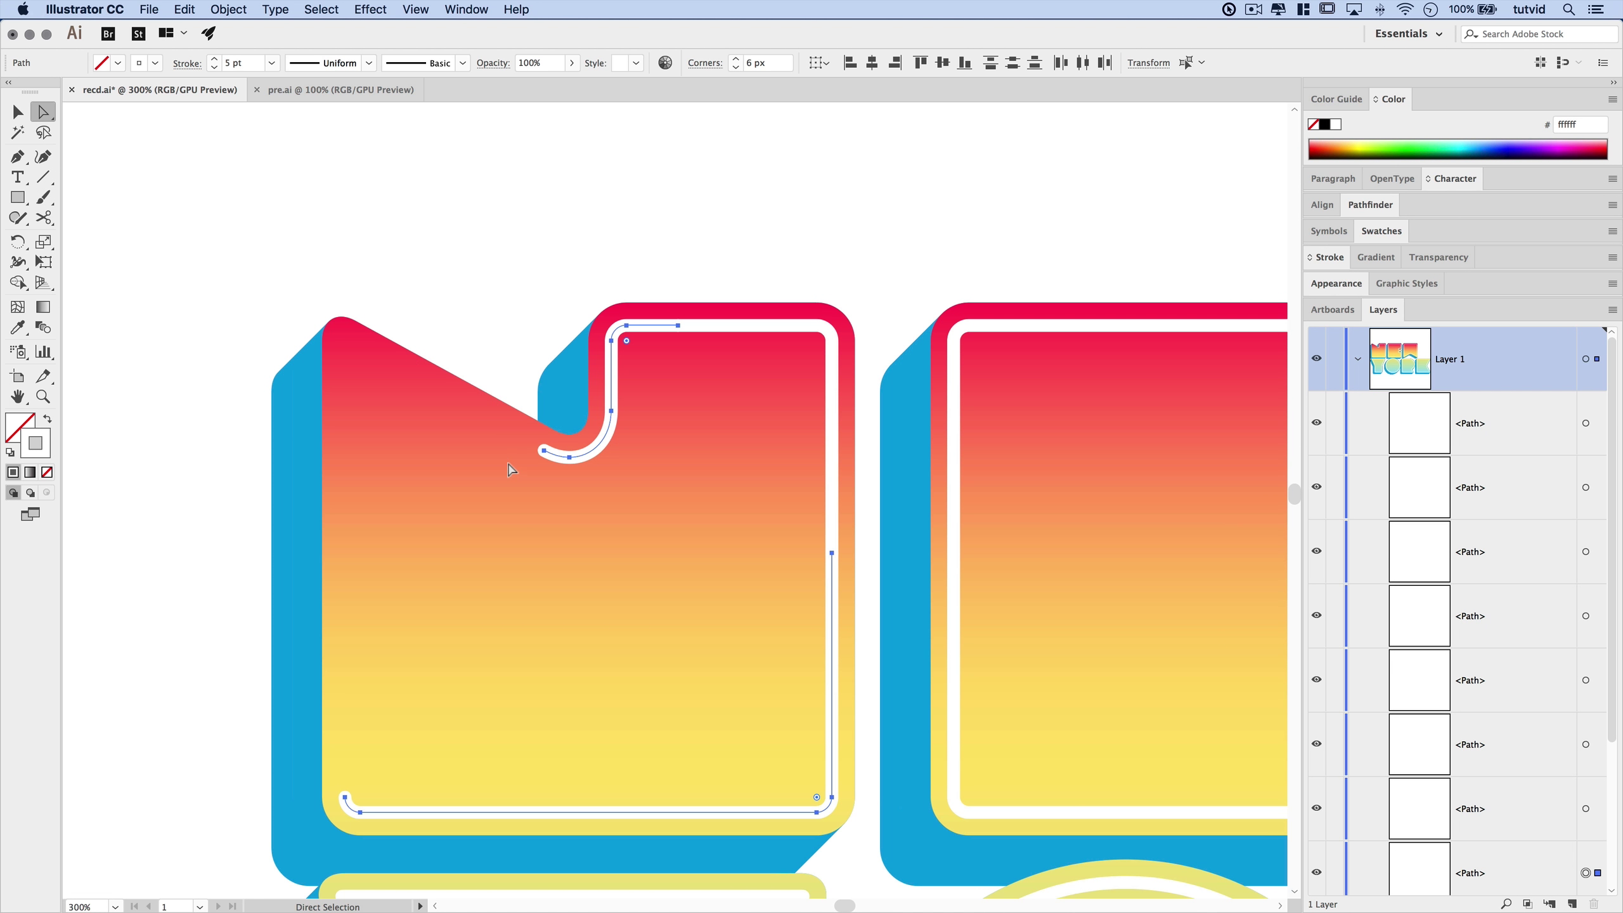
{"action": "key", "text": "Delete"}
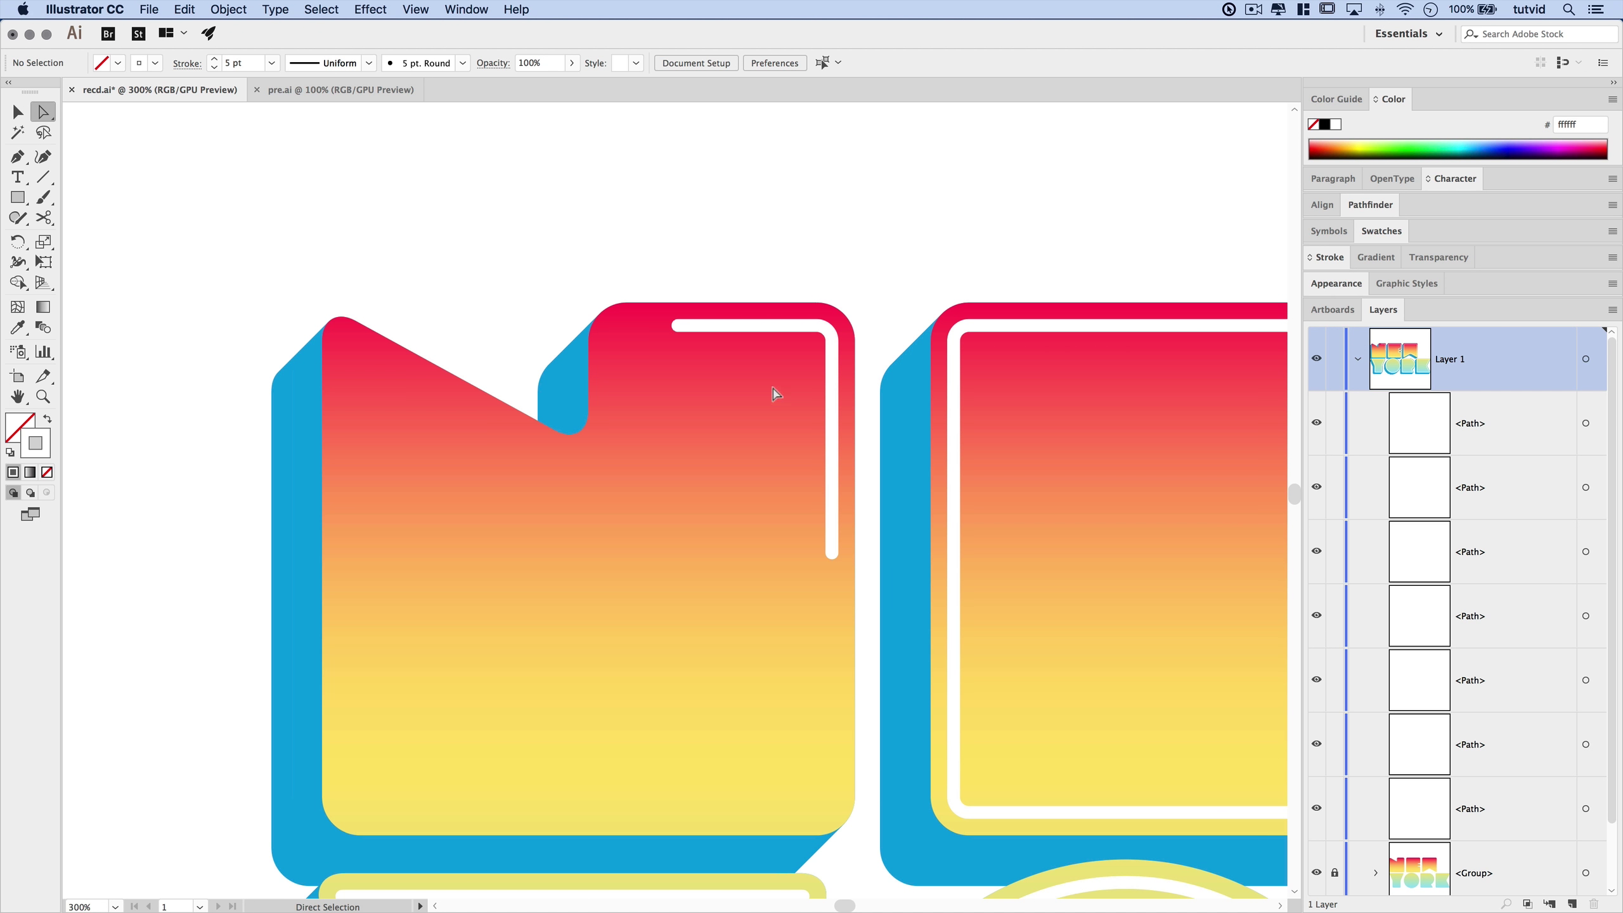
Cut out a short piece near the left end of the N's horizontal highlight to separate a small dash
{"action": "key", "text": "c"}
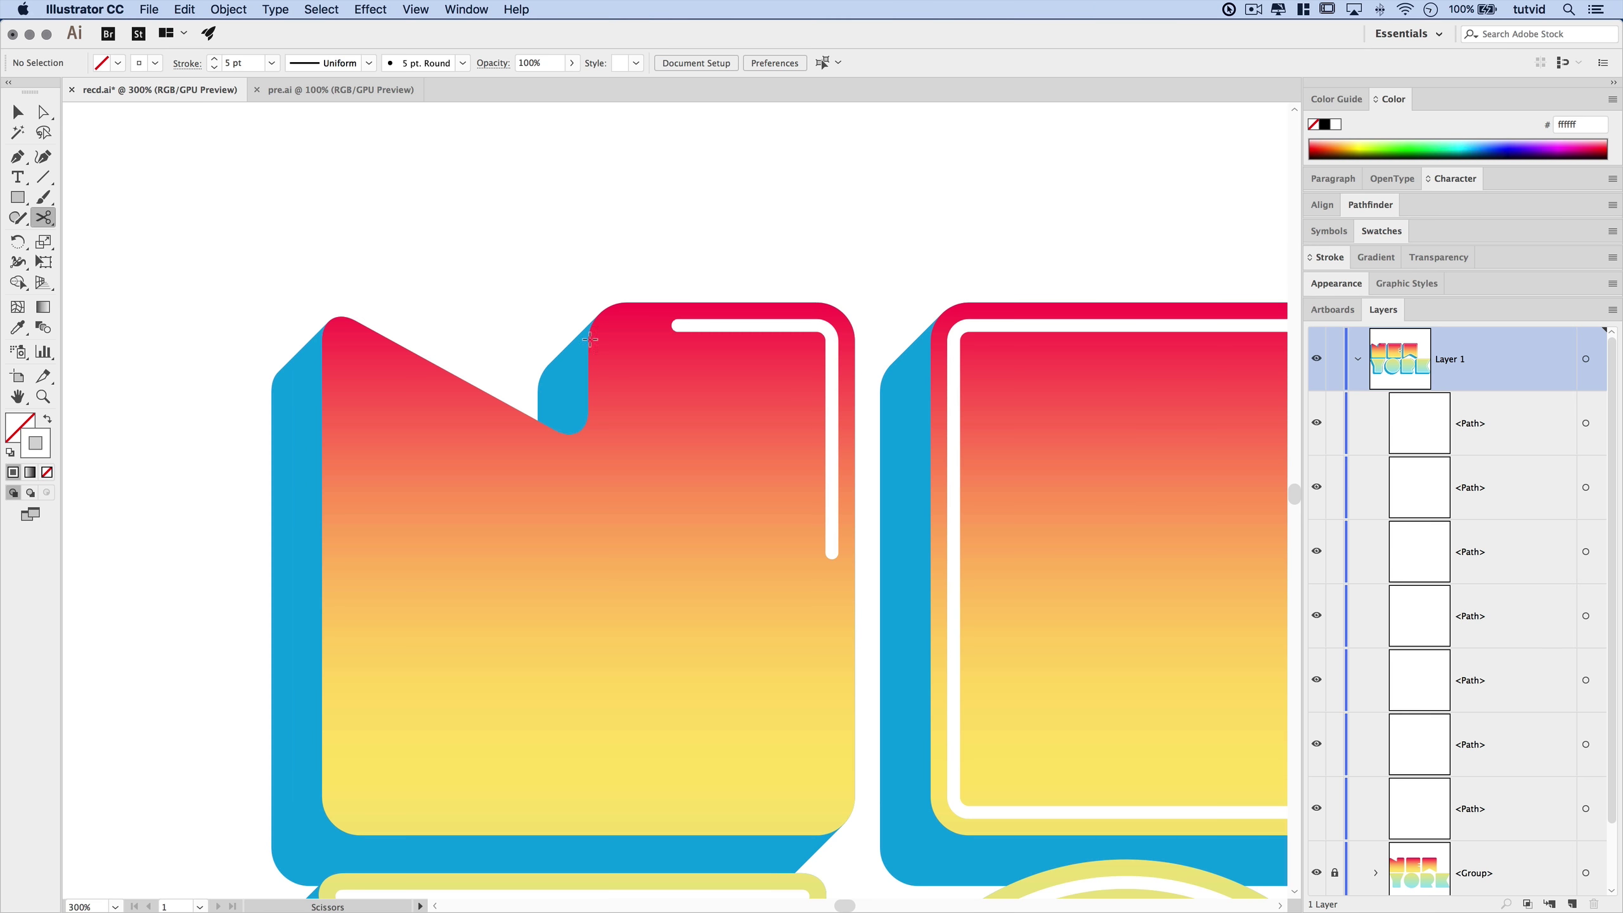
{"action": "left_click", "coordinate": [692, 325]}
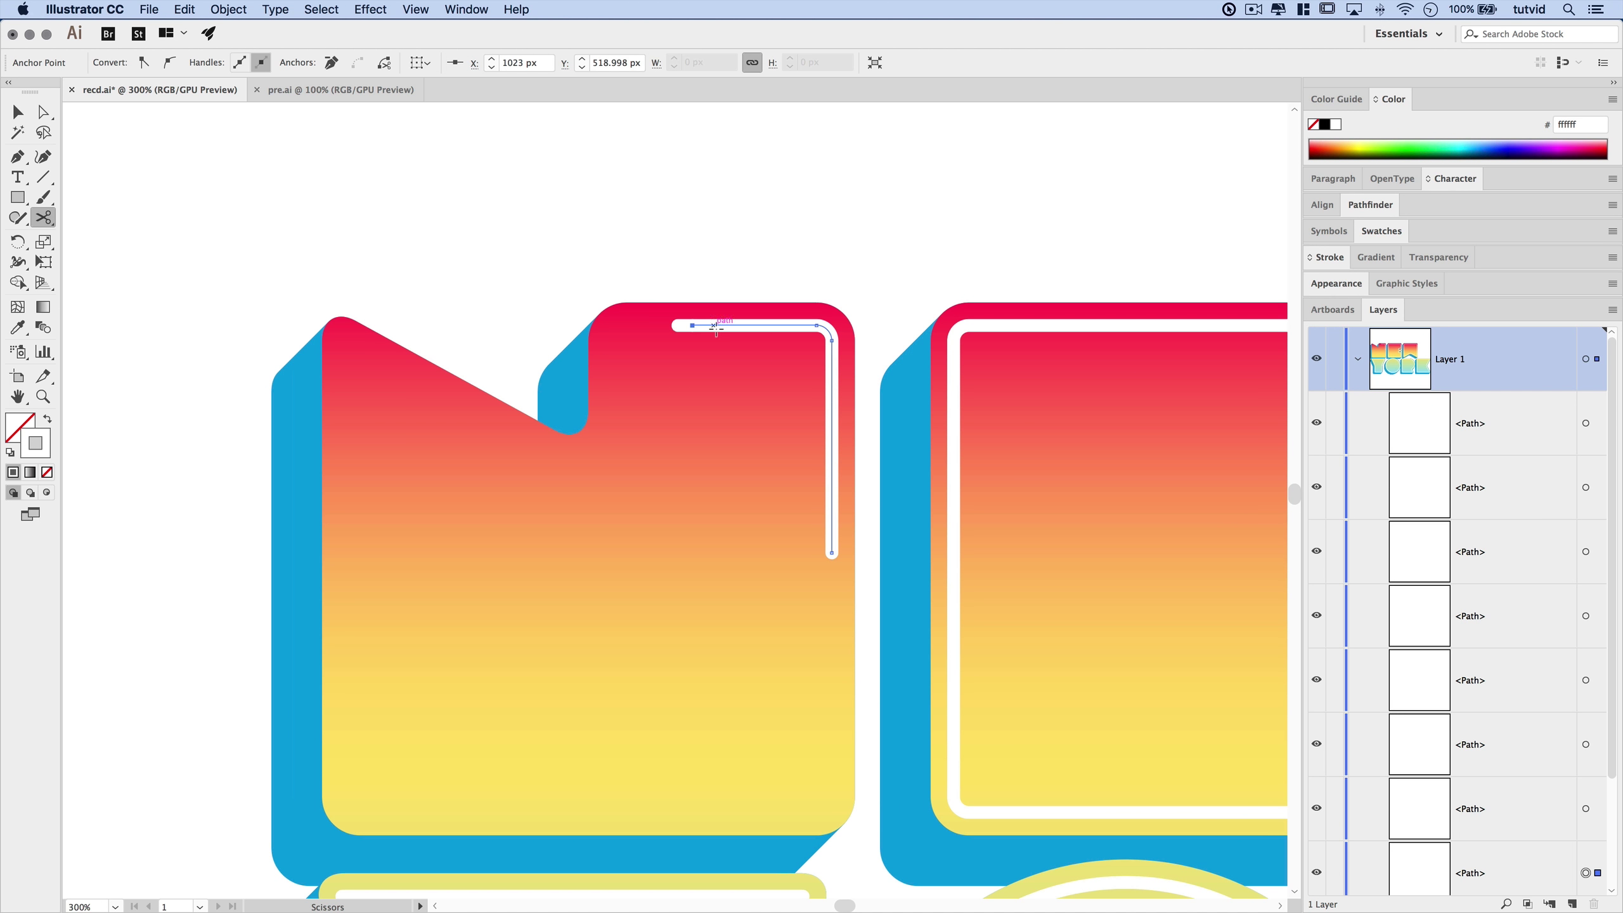
{"action": "left_click", "coordinate": [717, 325]}
{"action": "key", "text": "a"}
{"action": "left_click", "coordinate": [705, 325]}
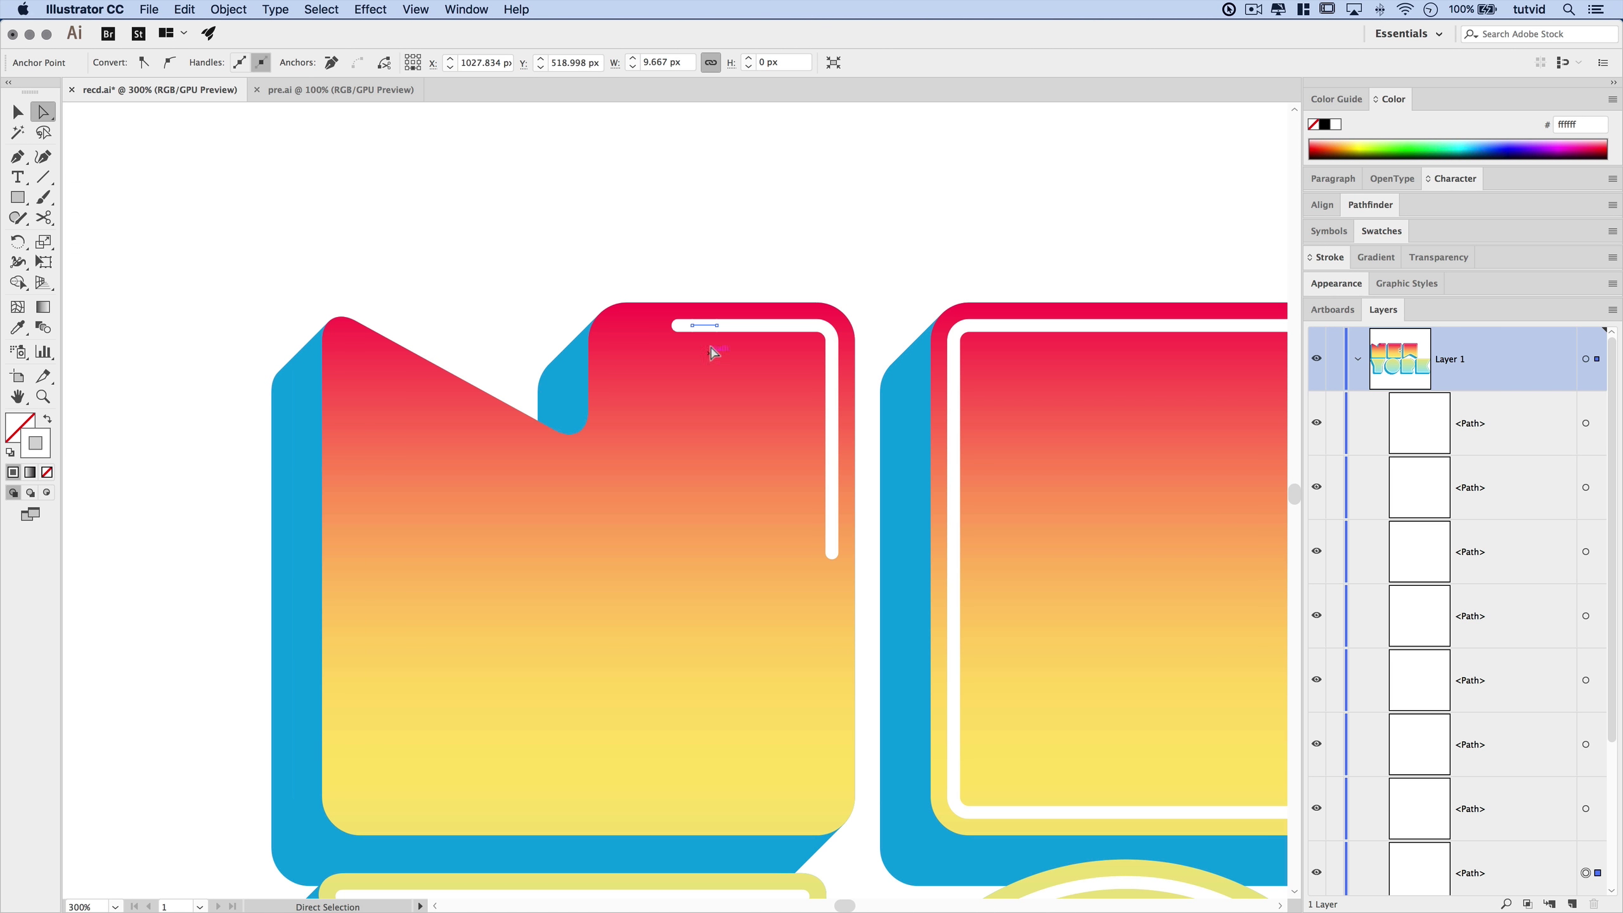
{"action": "key", "text": "Delete"}
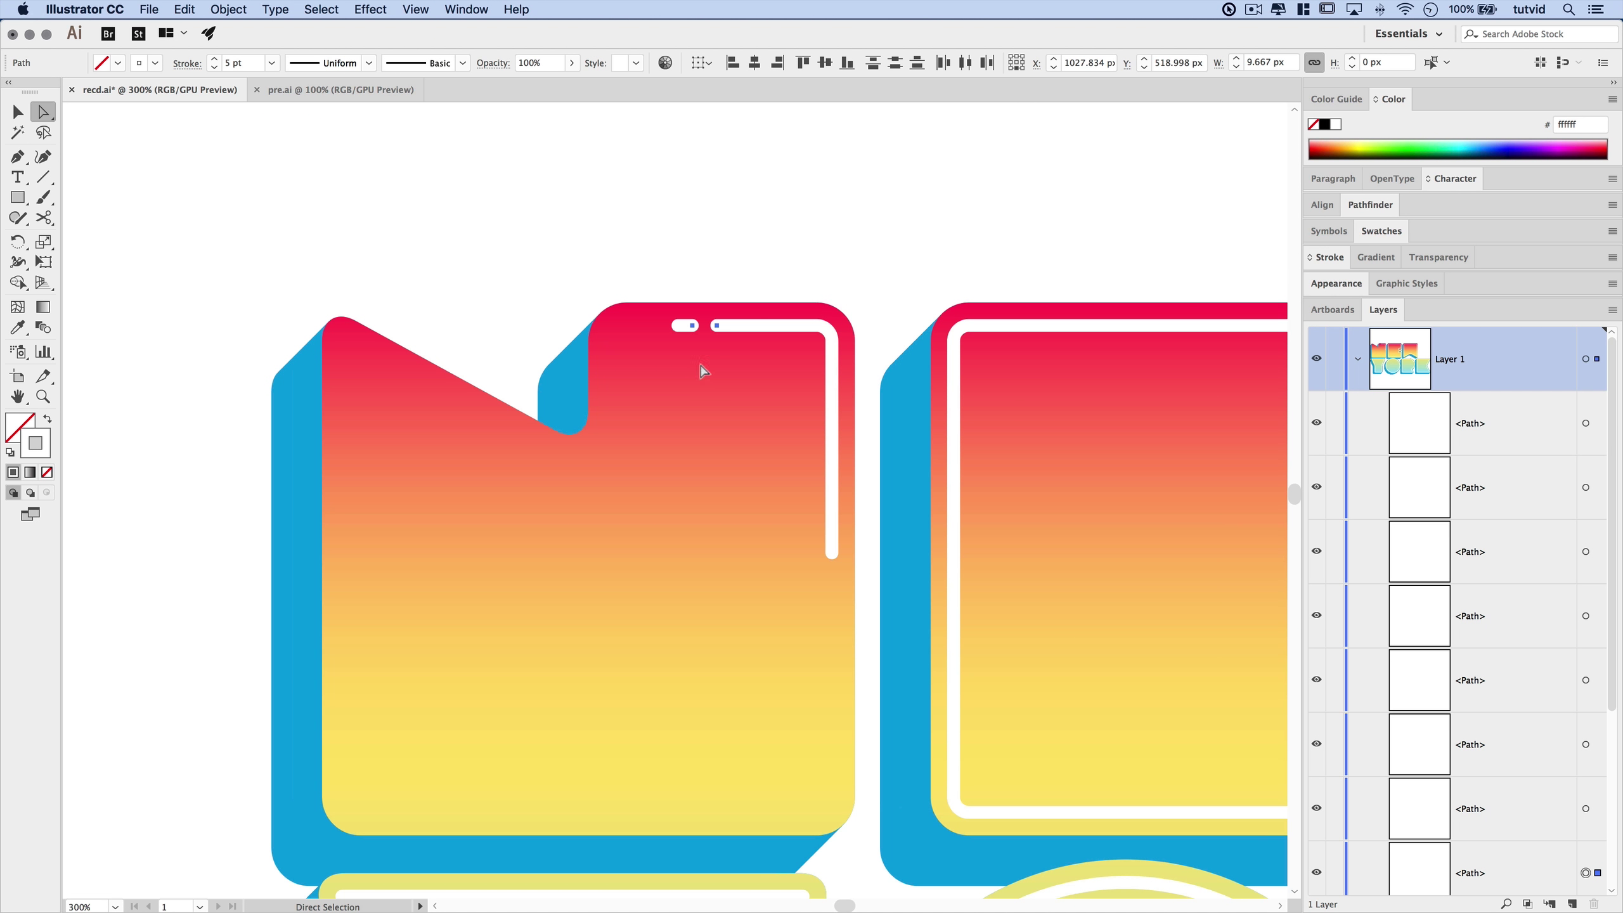
{"action": "key", "text": "super+shift+a"}
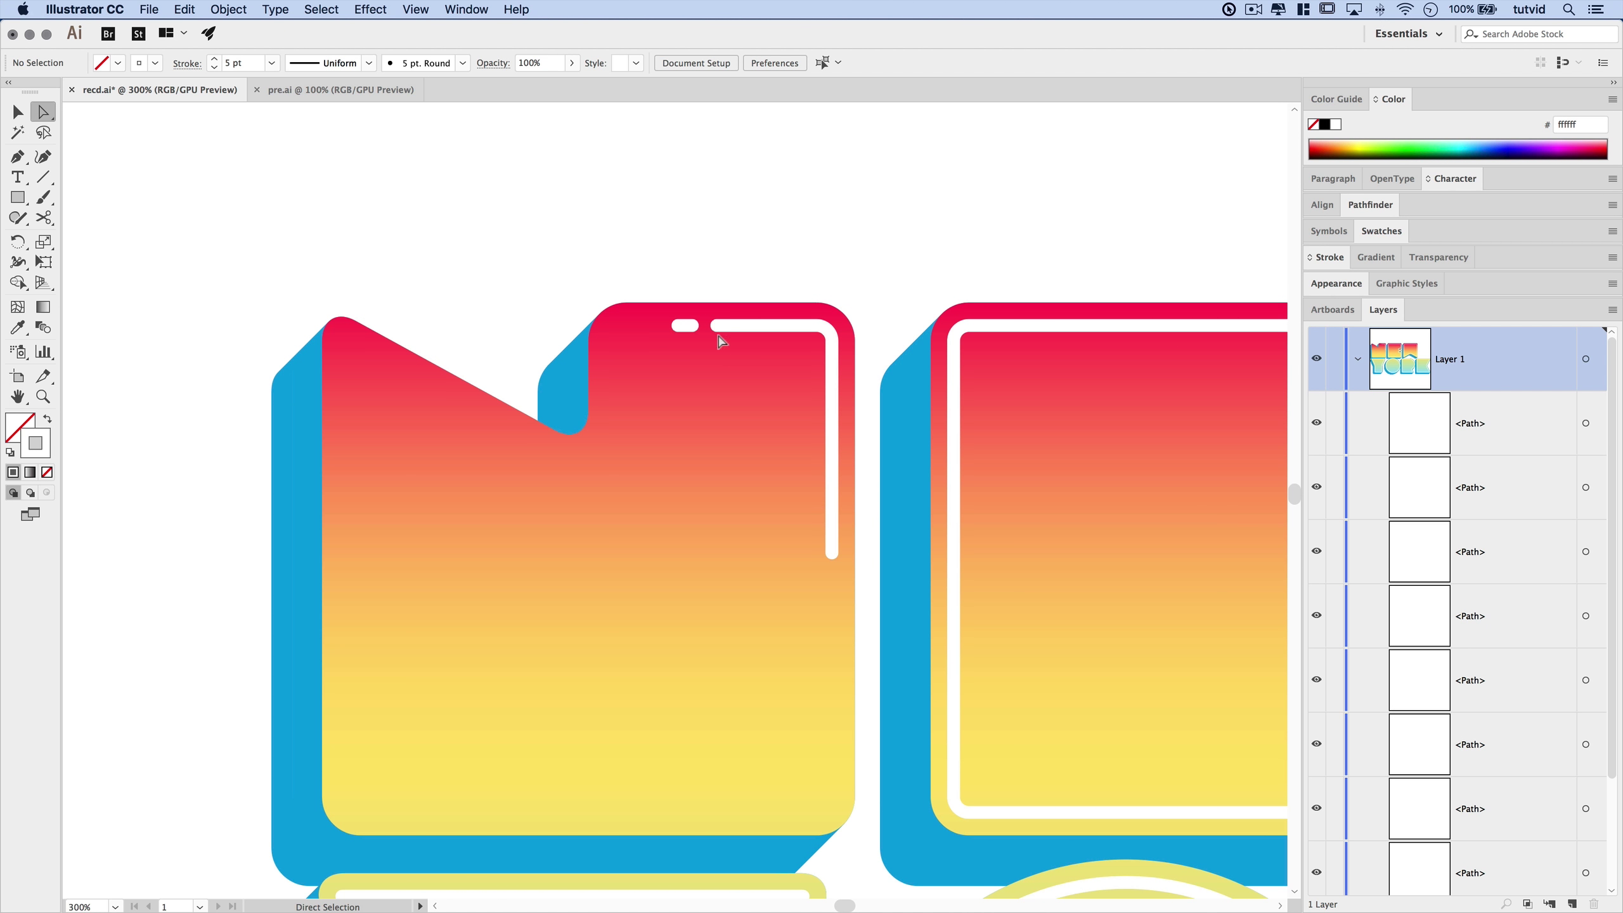
Cut out a short piece near the lower end of the N's vertical highlight to separate a small dash
{"action": "key", "text": "c"}
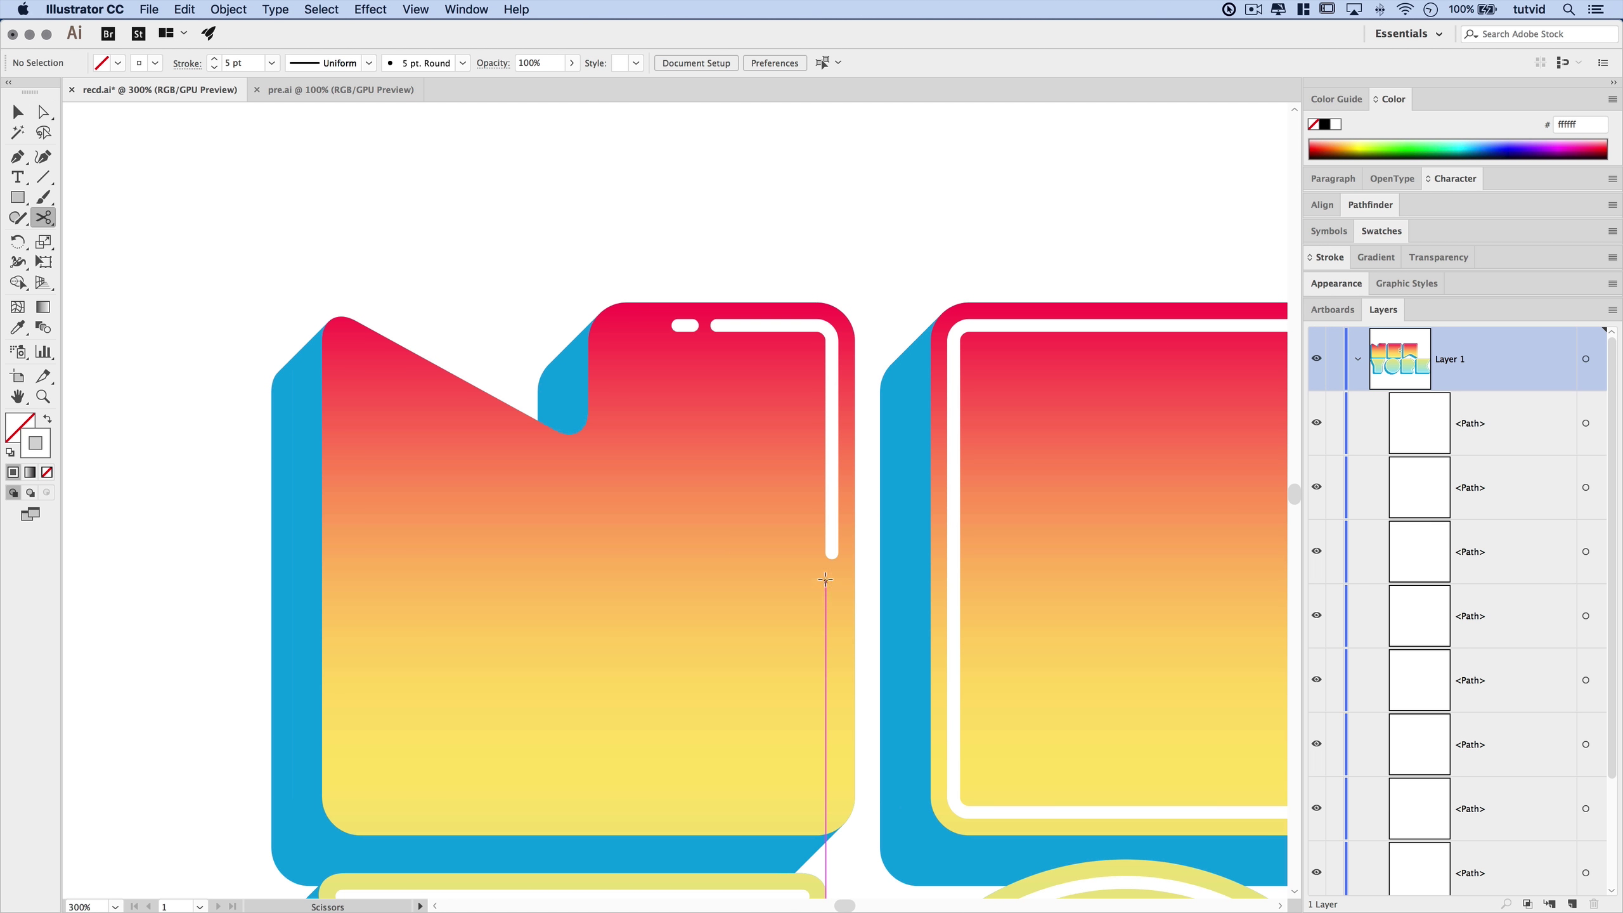
{"action": "left_click", "coordinate": [831, 540]}
{"action": "left_click", "coordinate": [831, 494]}
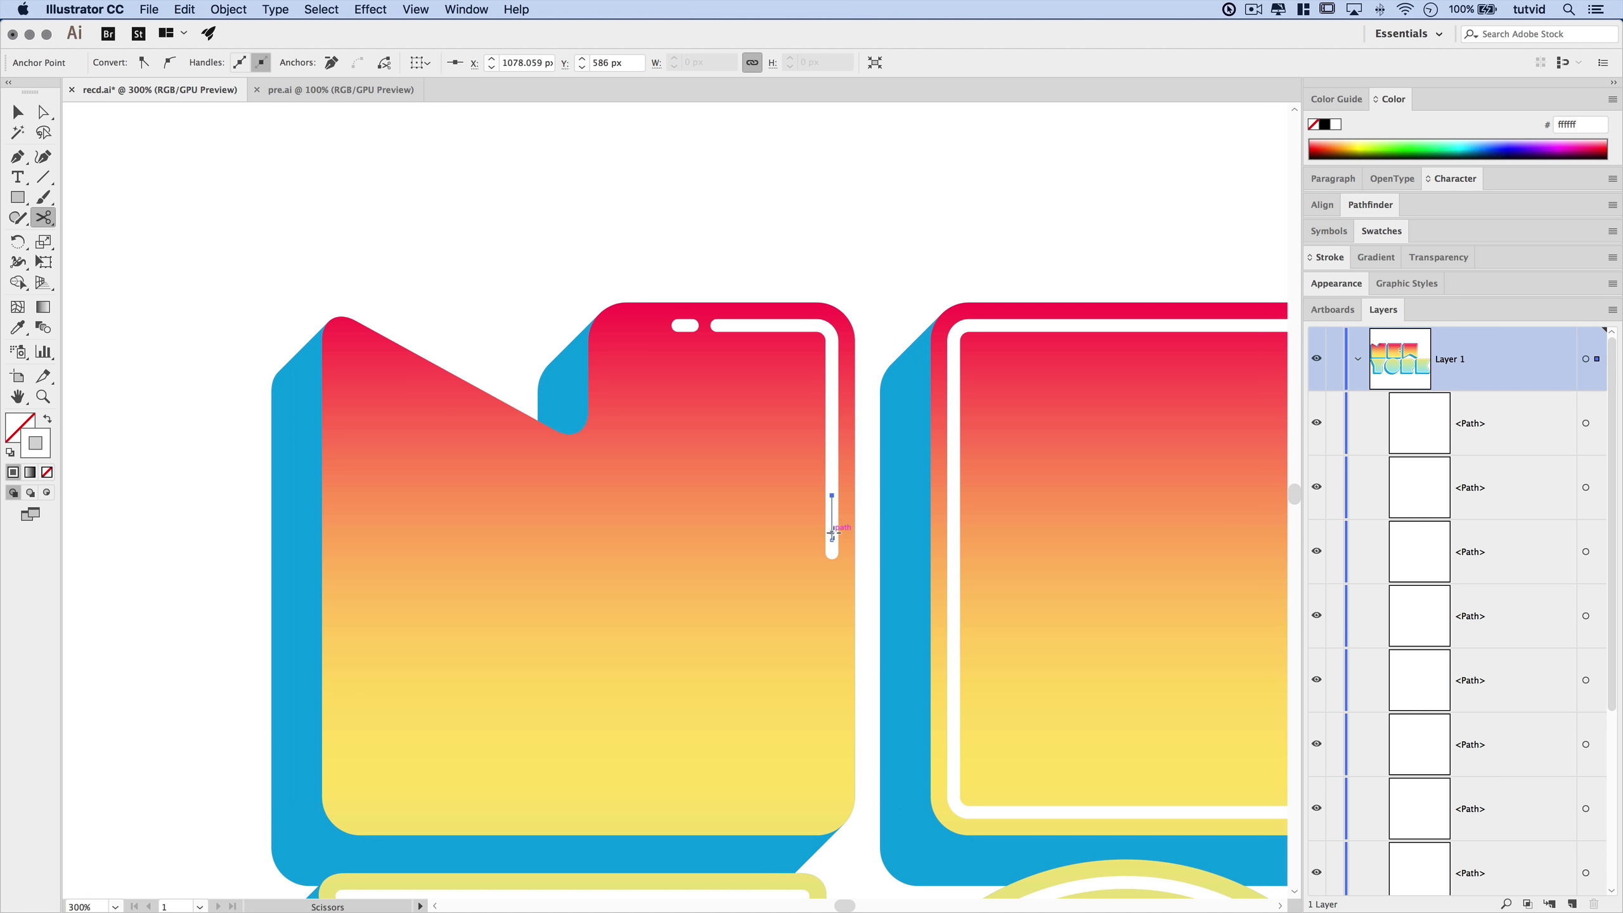
{"action": "key", "text": "a"}
{"action": "key", "text": "Delete"}
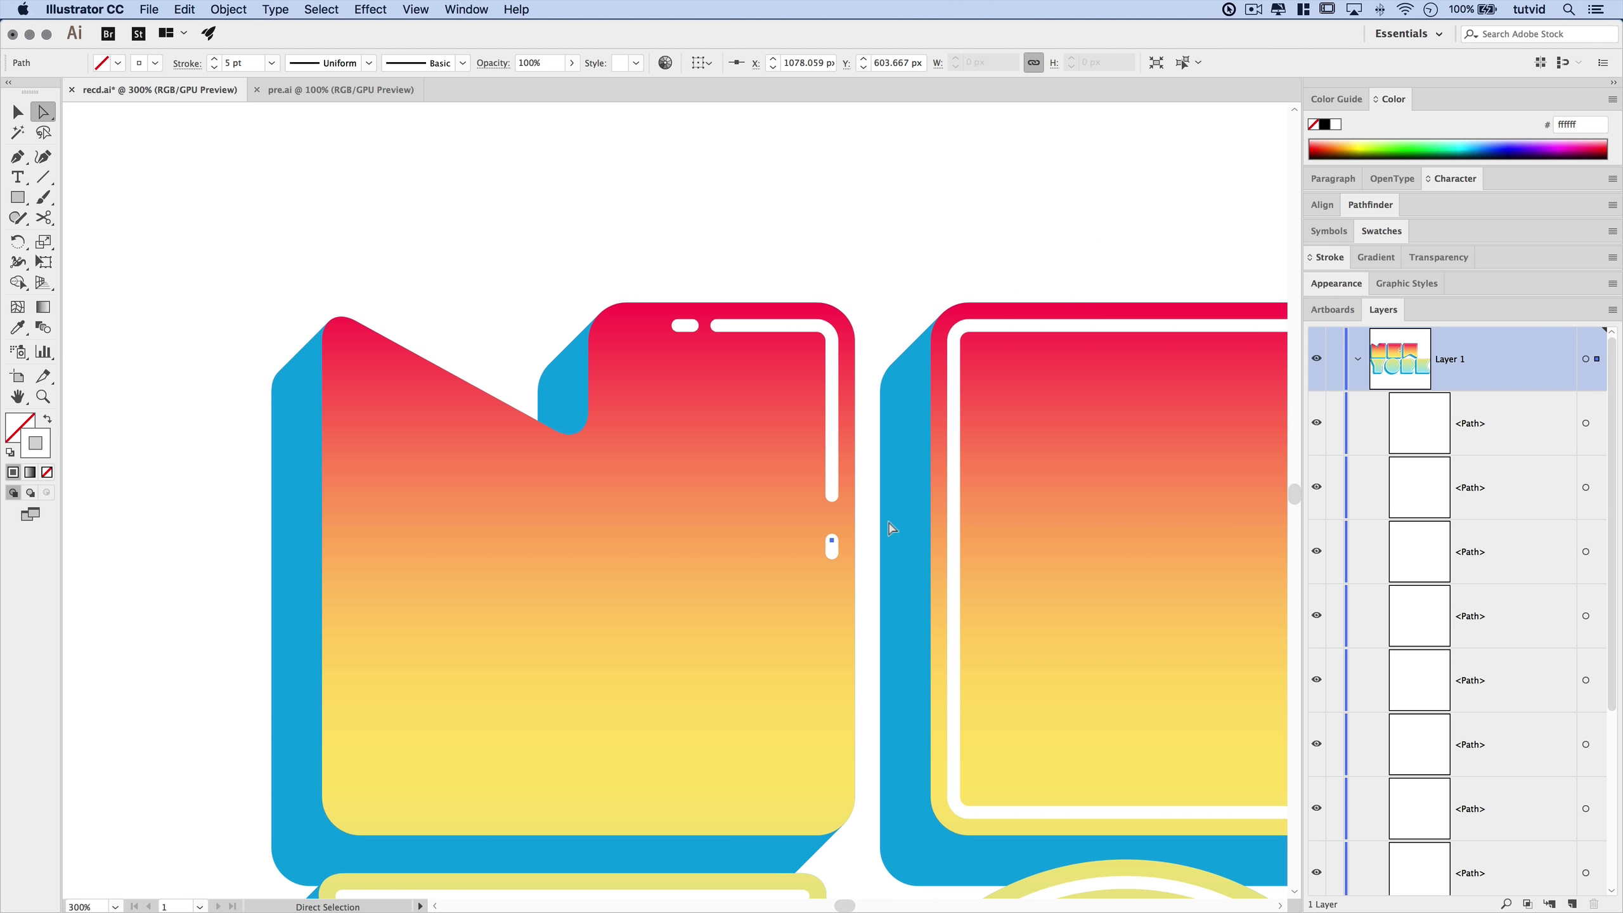
{"action": "left_click", "coordinate": [863, 550]}
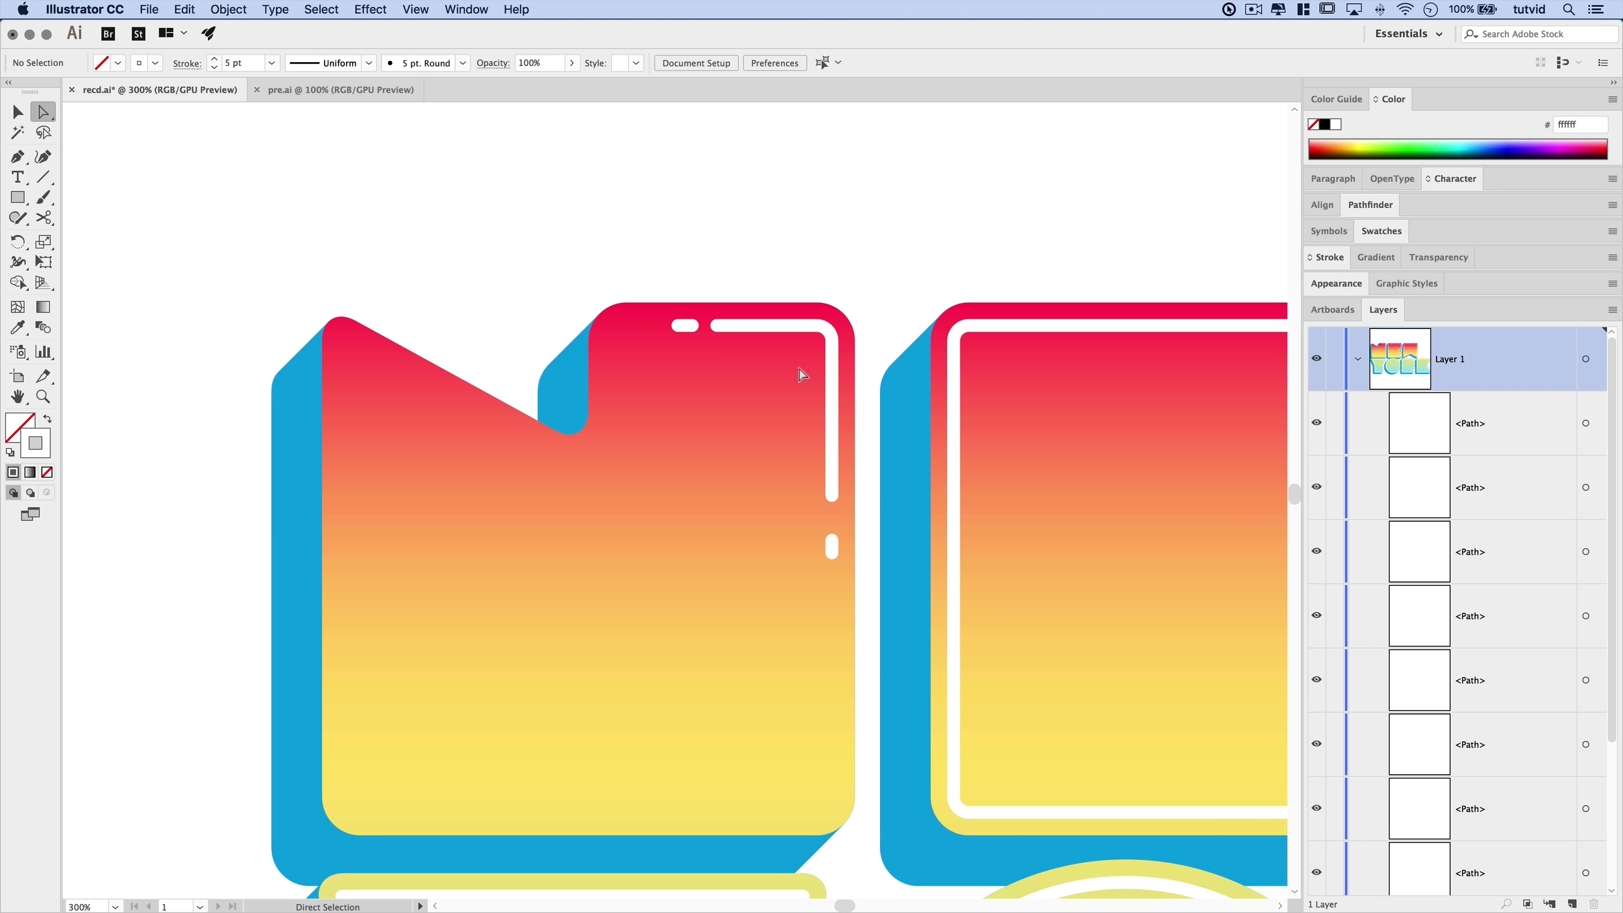
Cut the E's white outline on its top and bottom edges and delete the left portion
{"action": "scroll", "coordinate": [802, 375], "scroll_direction": "right", "scroll_amount": 5}
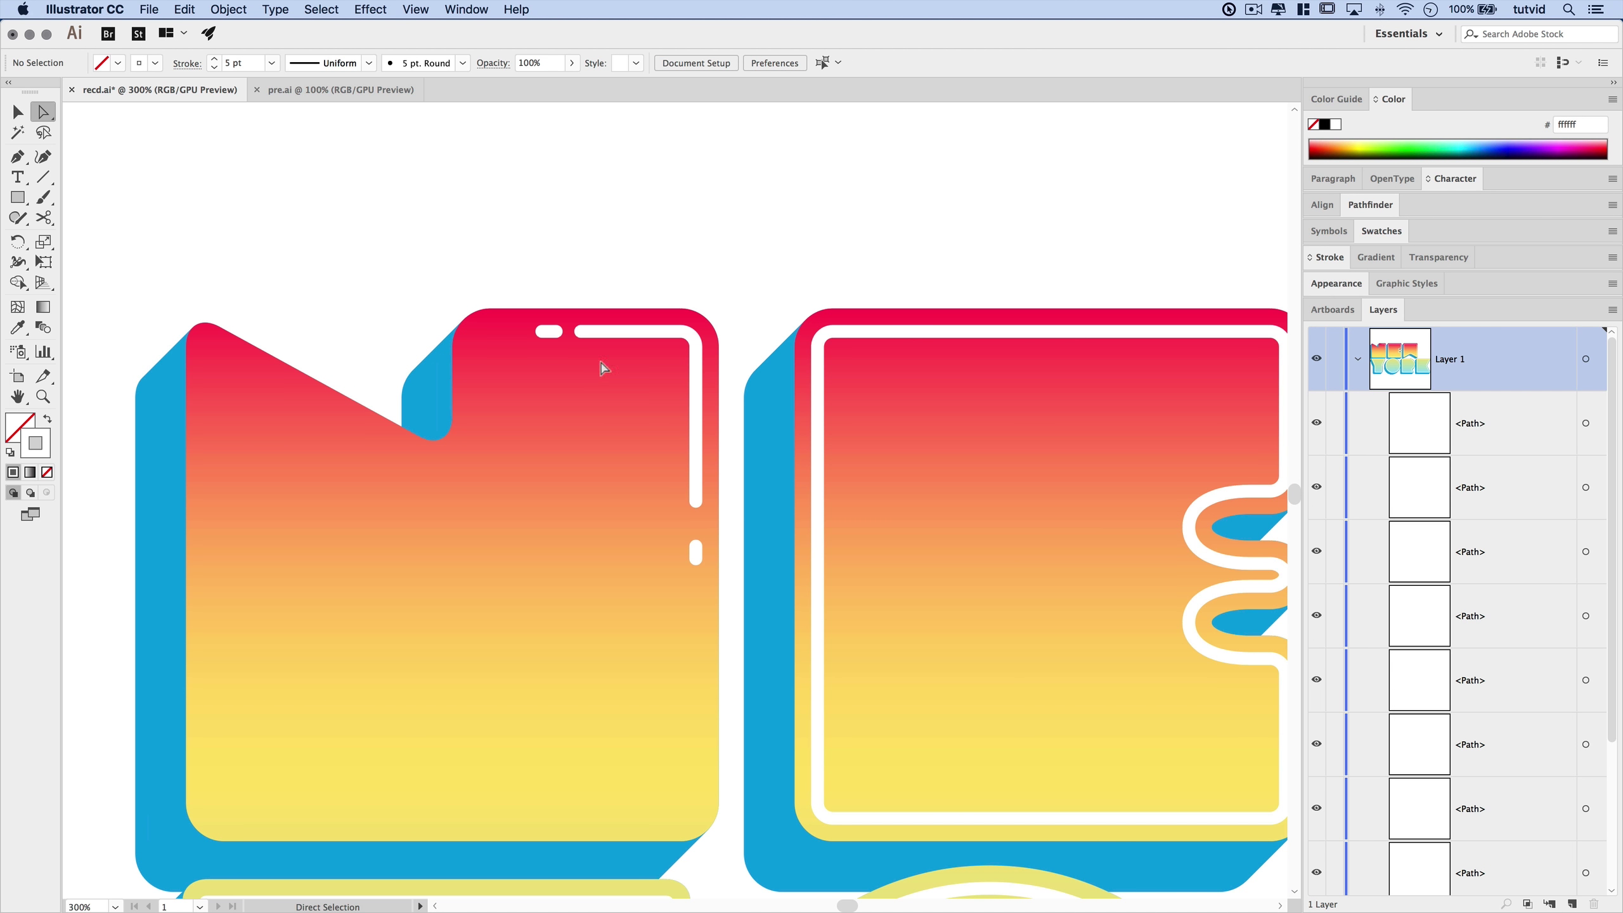
{"action": "left_click_drag", "start_coordinate": [959, 549], "coordinate": [626, 467]}
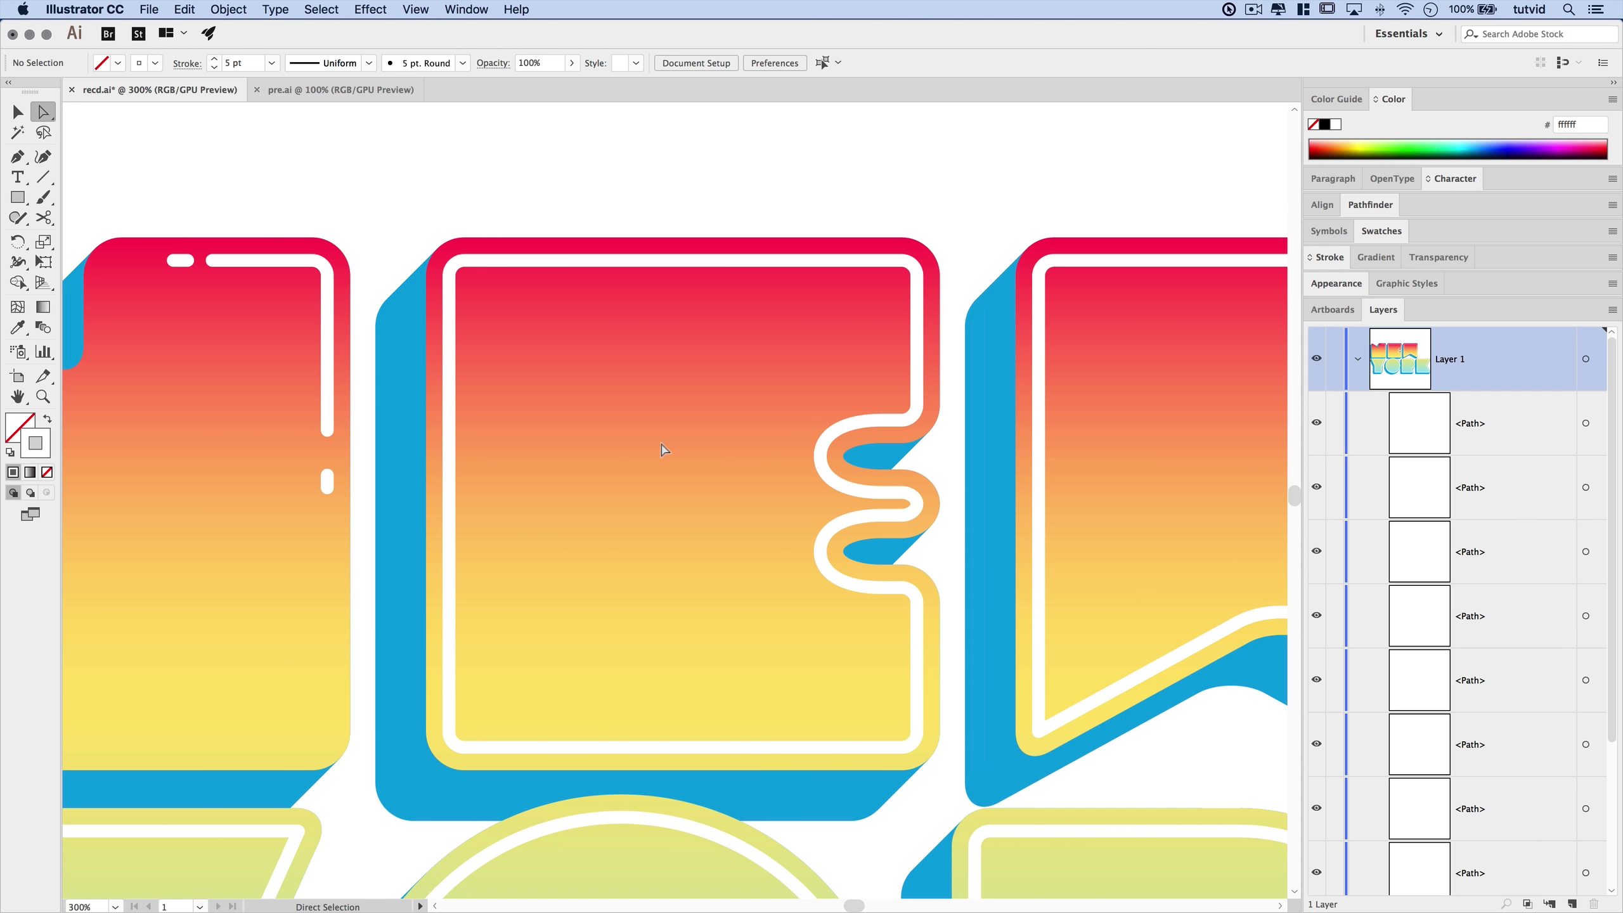
{"action": "key", "text": "c"}
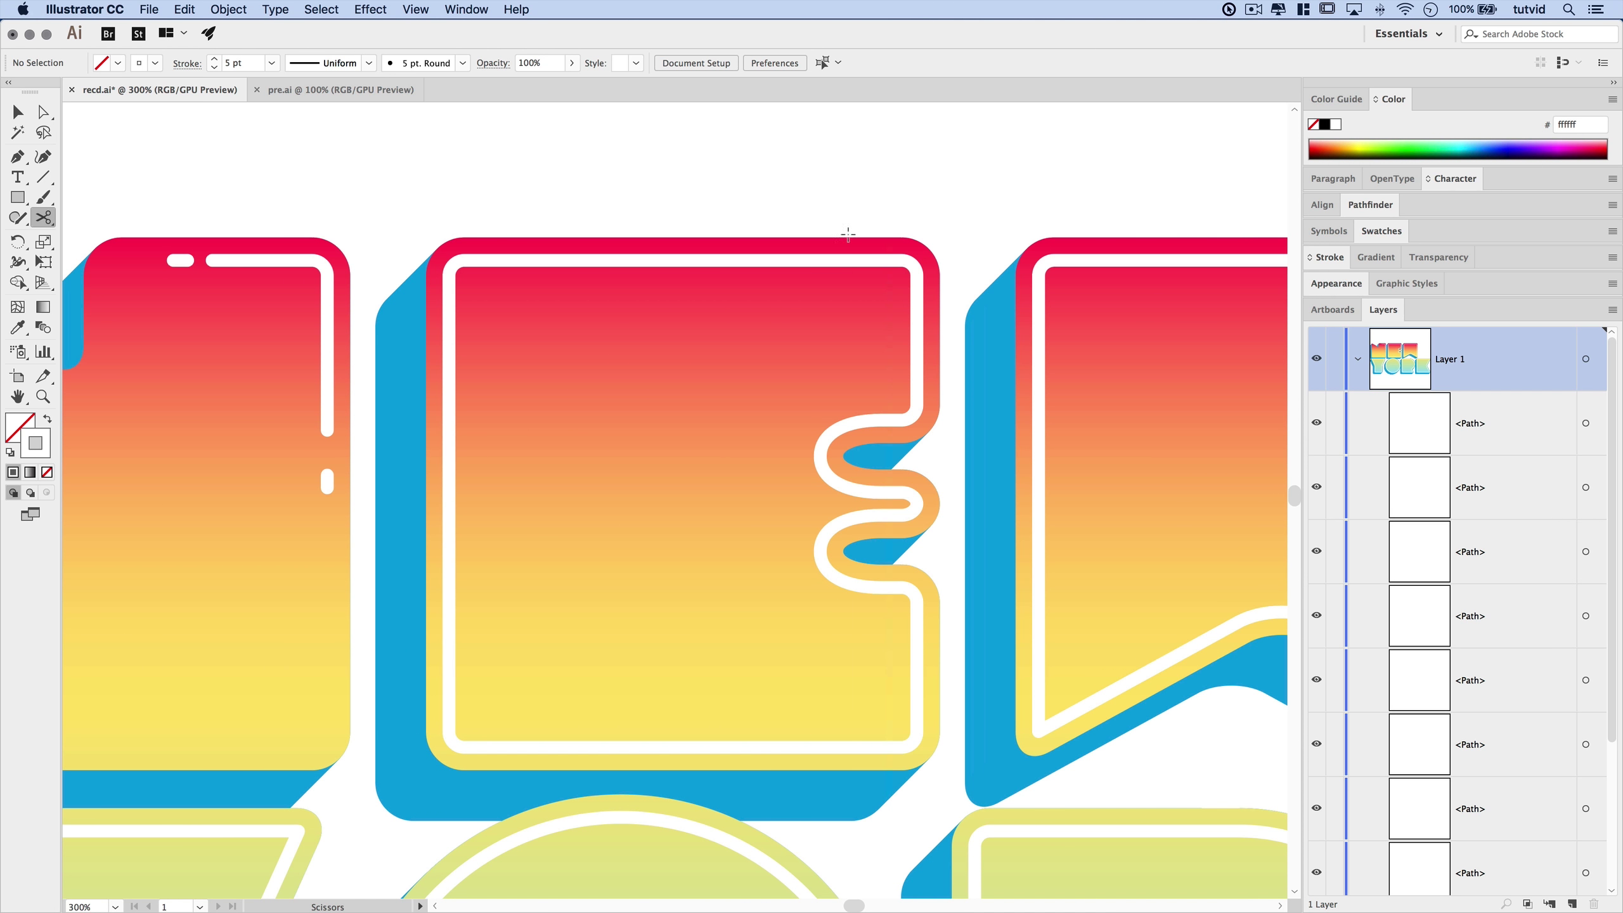
{"action": "left_click", "coordinate": [745, 261]}
{"action": "left_click", "coordinate": [775, 747]}
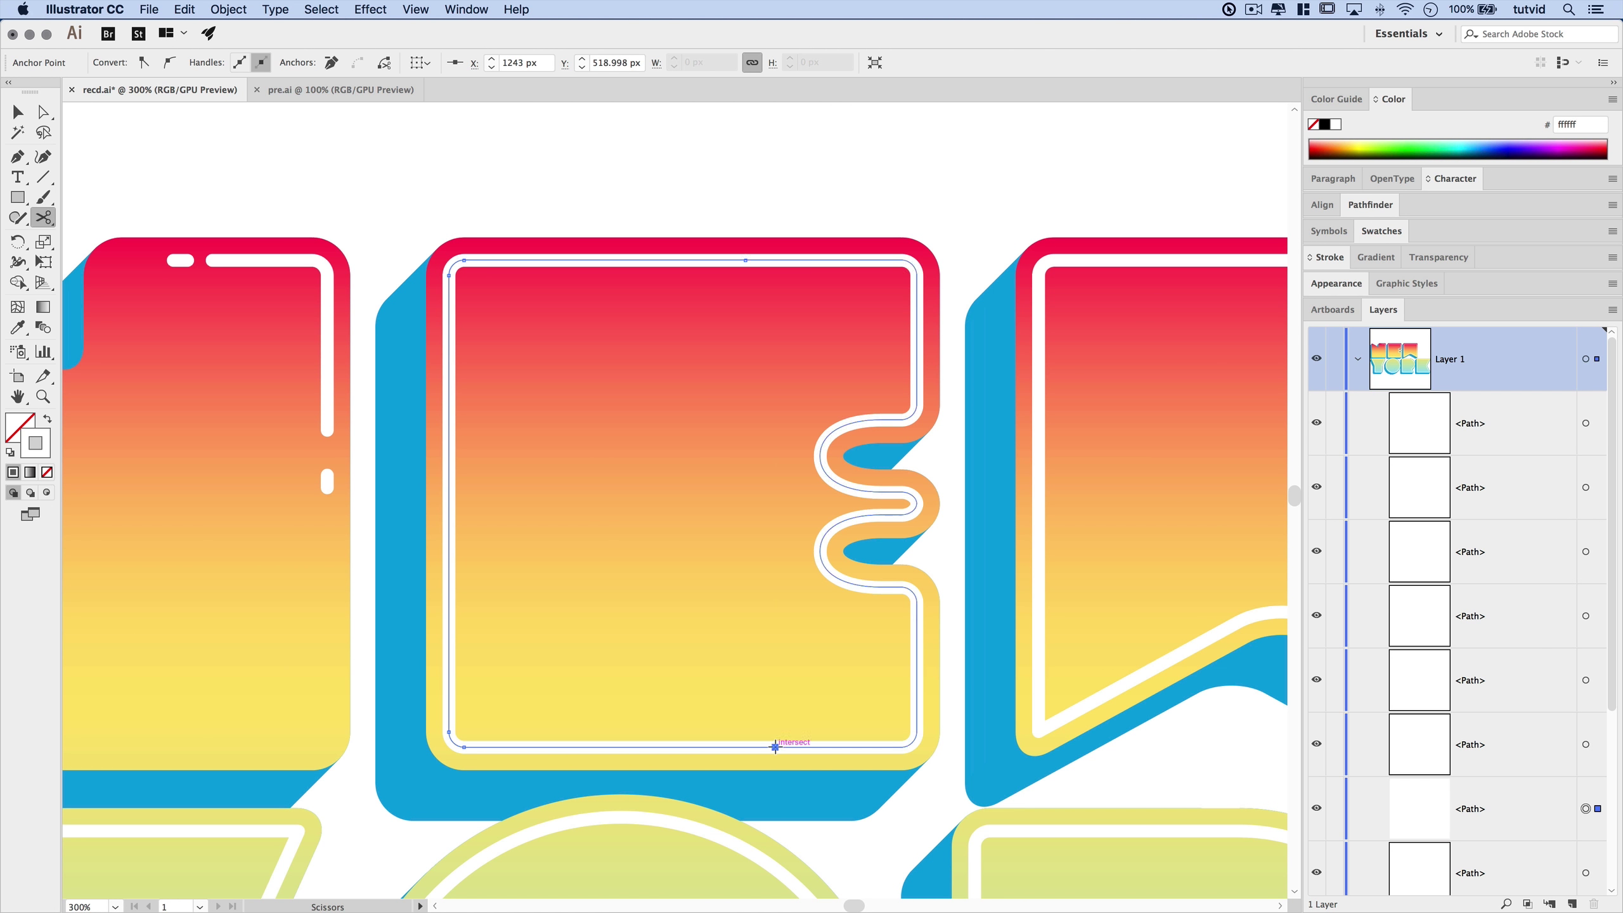
{"action": "key", "text": "a"}
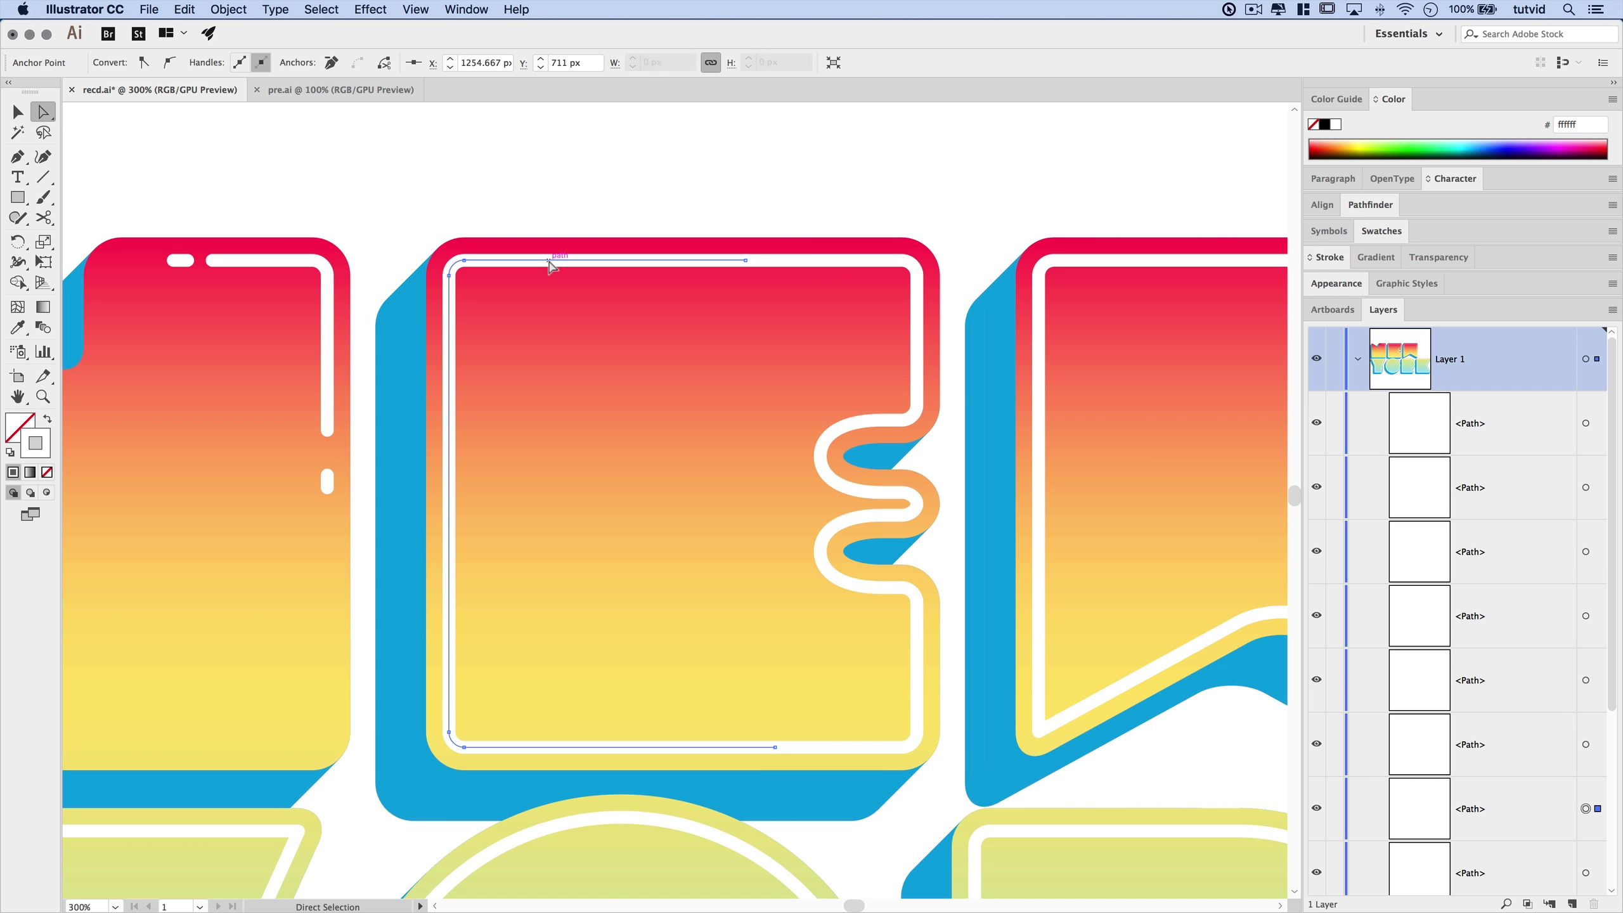
{"action": "left_click", "coordinate": [549, 261]}
{"action": "key", "text": "Delete"}
Cut and delete the part of the E's outline that runs from its upper right side around the upper notch
{"action": "scroll", "coordinate": [714, 510], "scroll_direction": "right", "scroll_amount": 5}
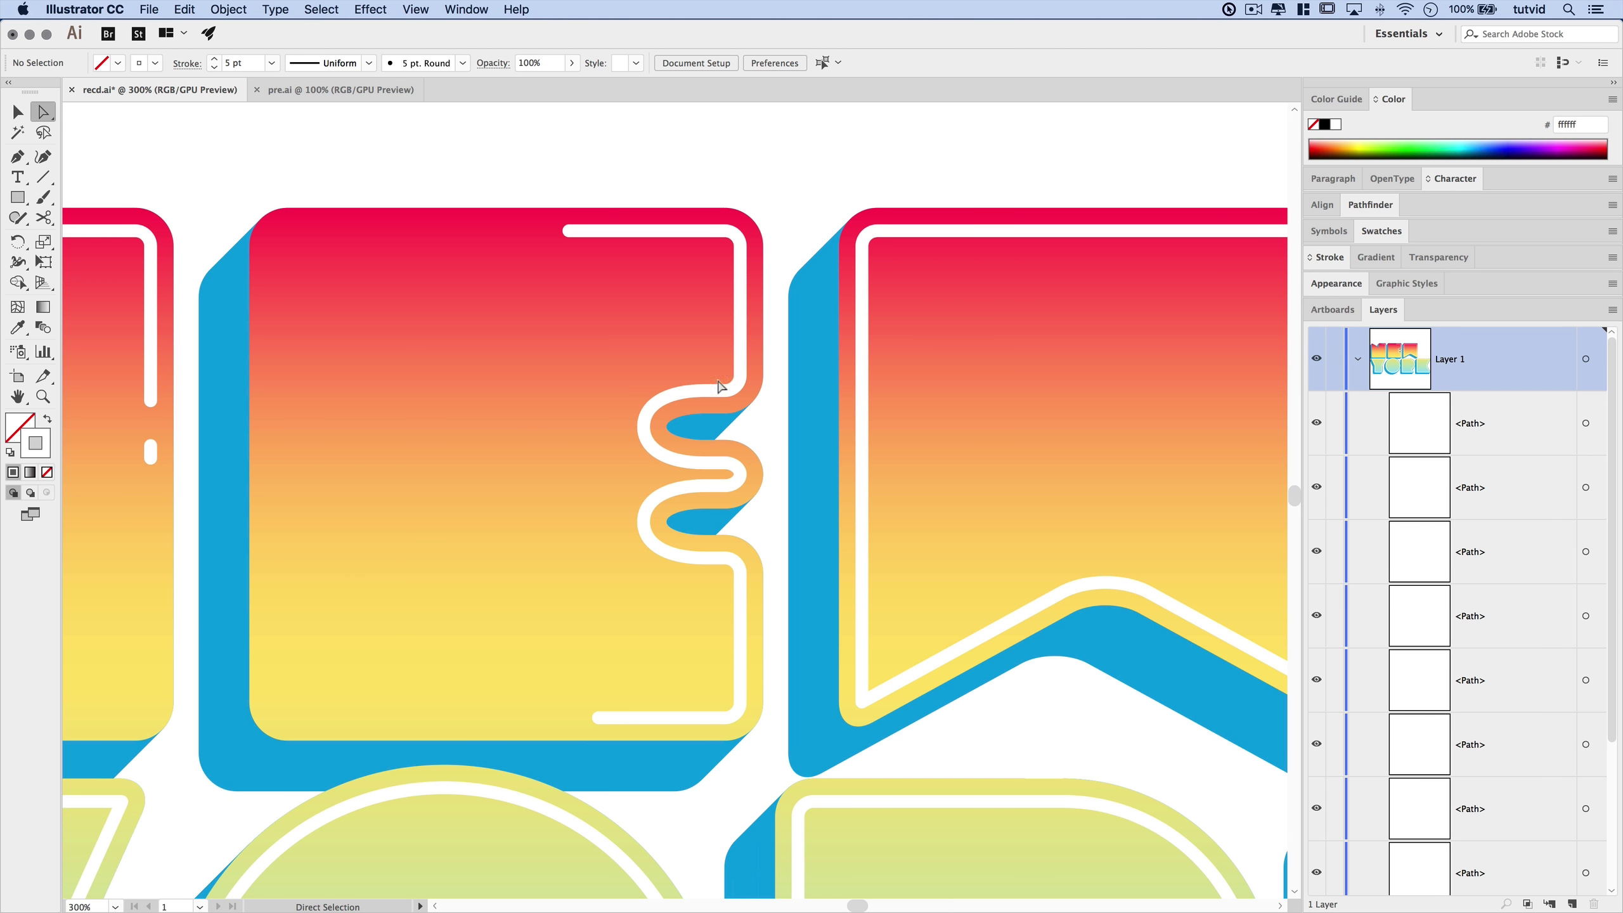
{"action": "key", "text": "c"}
{"action": "left_click", "coordinate": [740, 316]}
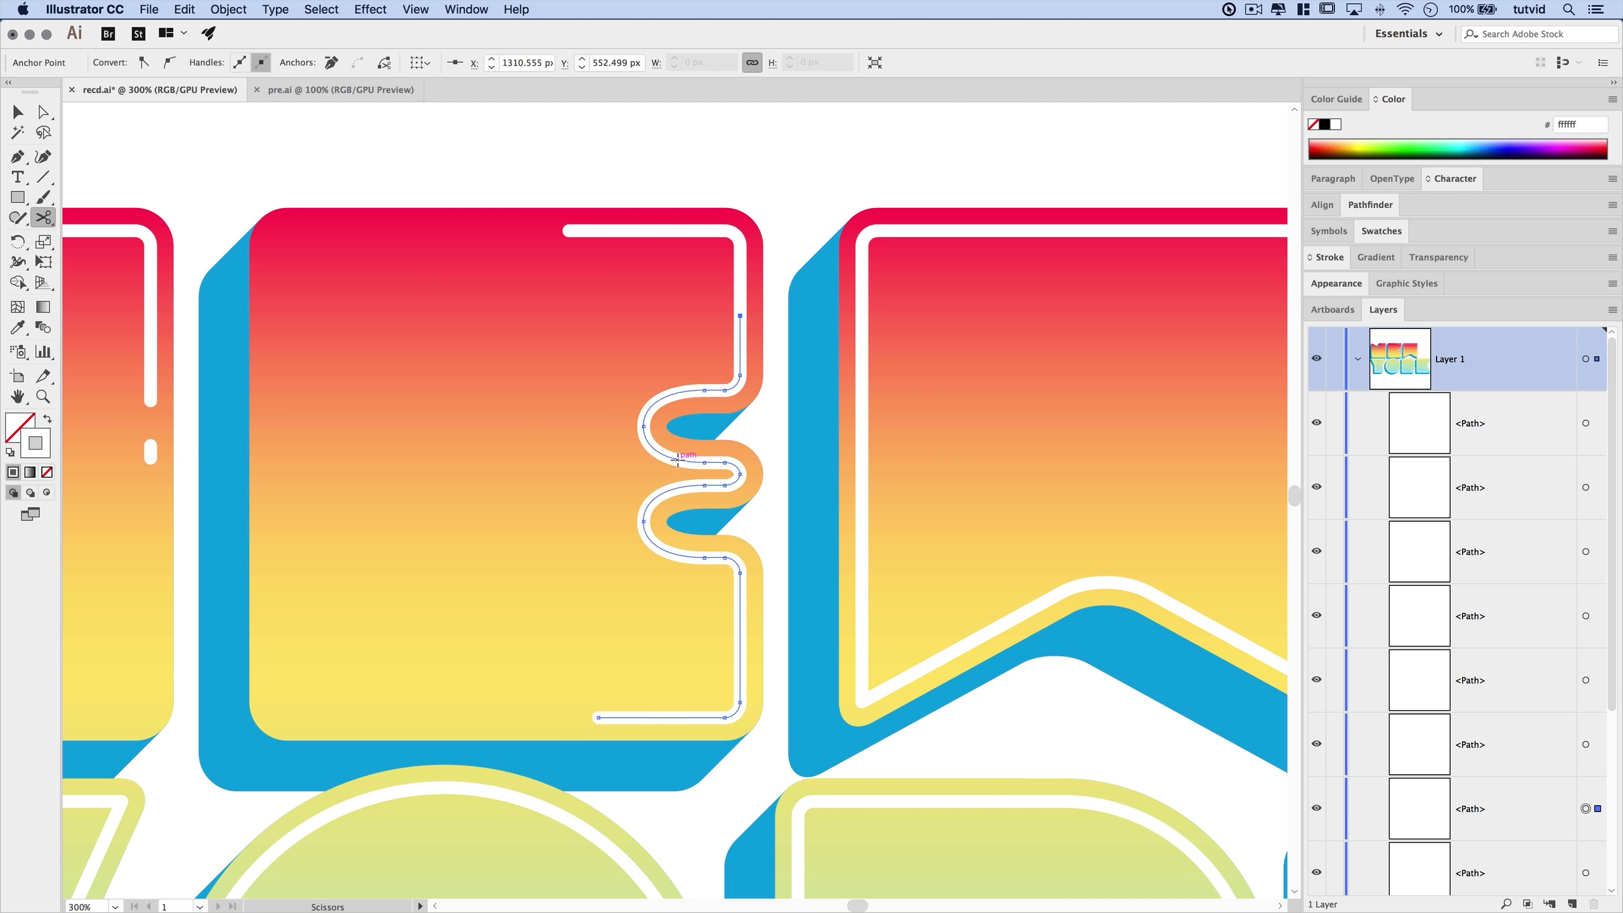
{"action": "left_click", "coordinate": [722, 483]}
{"action": "key", "text": "a"}
{"action": "left_click", "coordinate": [740, 352]}
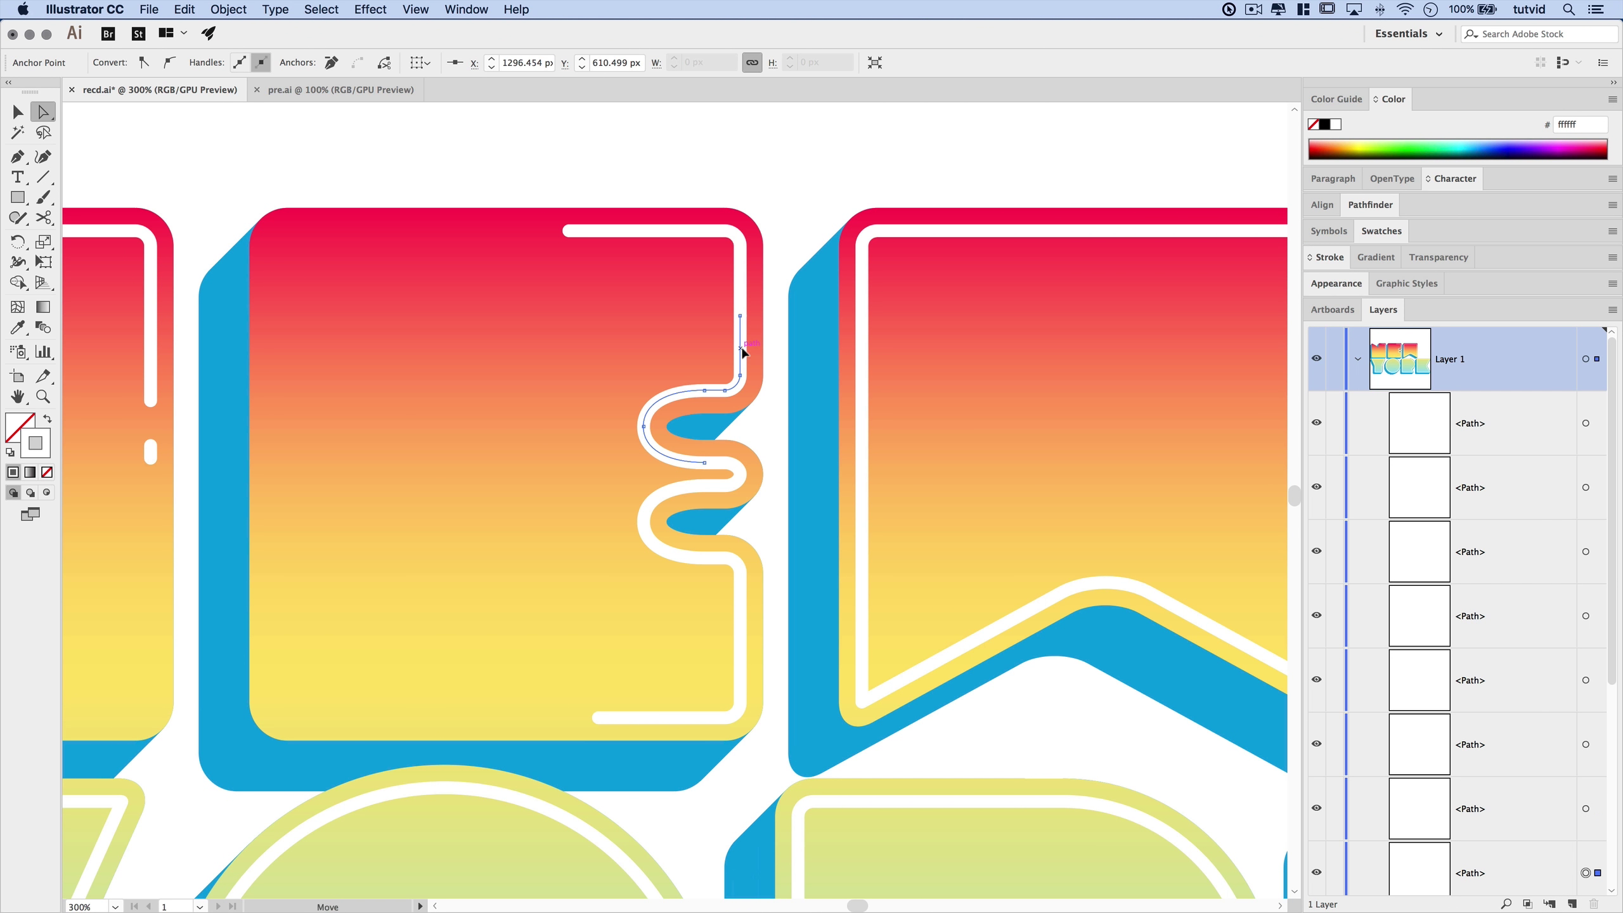
{"action": "key", "text": "Delete"}
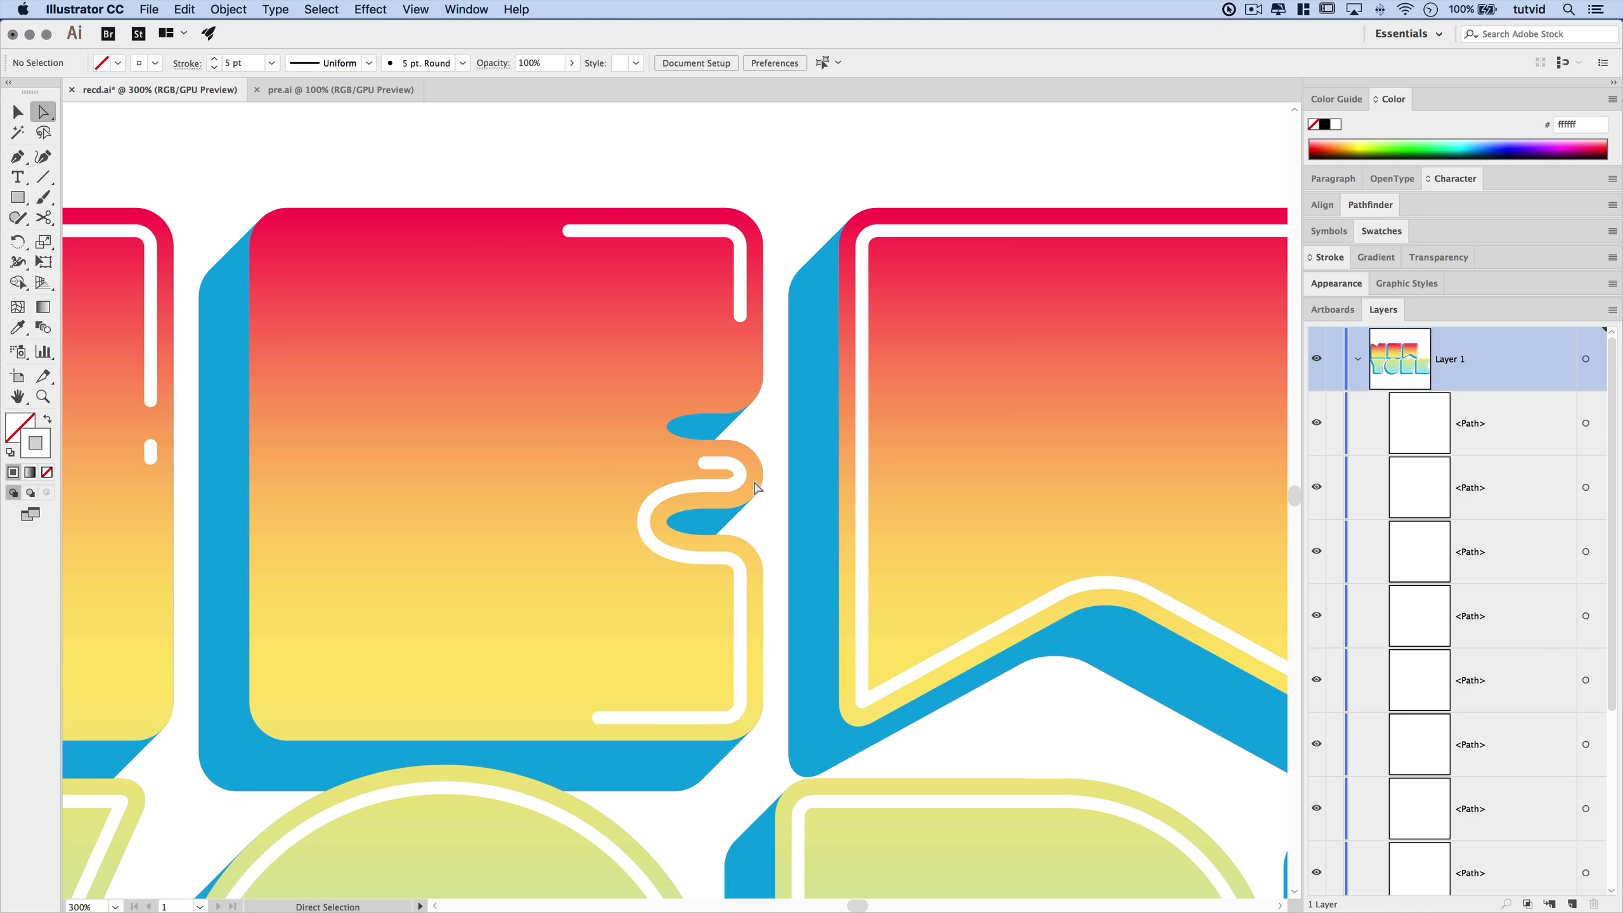
Cut the E's outline at the middle arm's tip and above the lower arm, and delete the section around the lower notch
{"action": "key", "text": "c"}
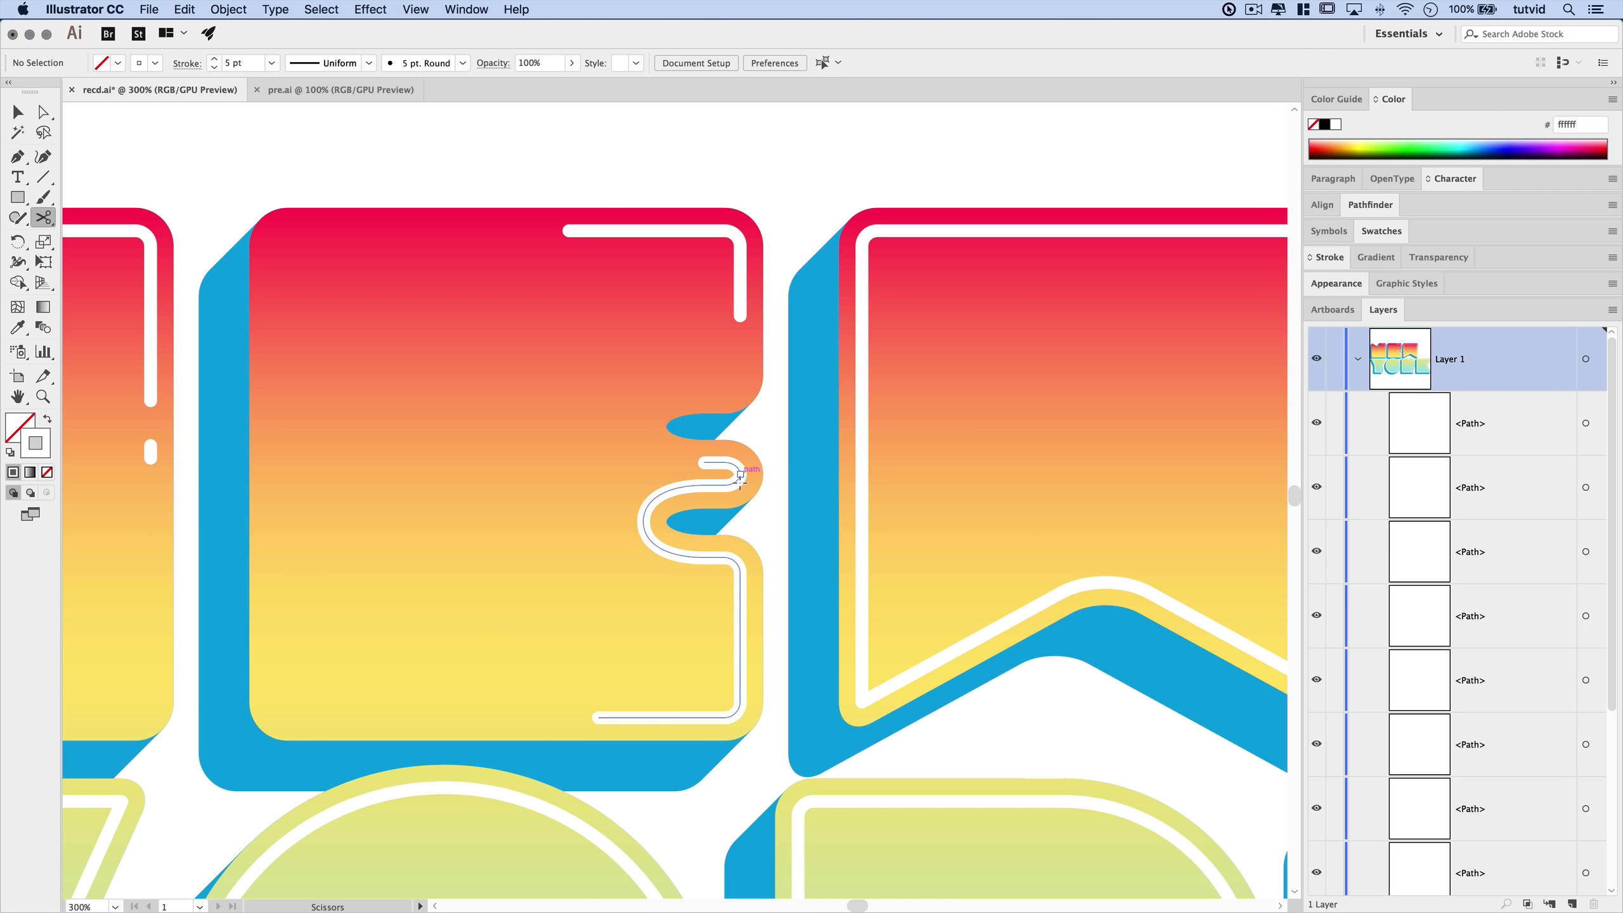
{"action": "left_click", "coordinate": [739, 474]}
{"action": "left_click", "coordinate": [740, 475]}
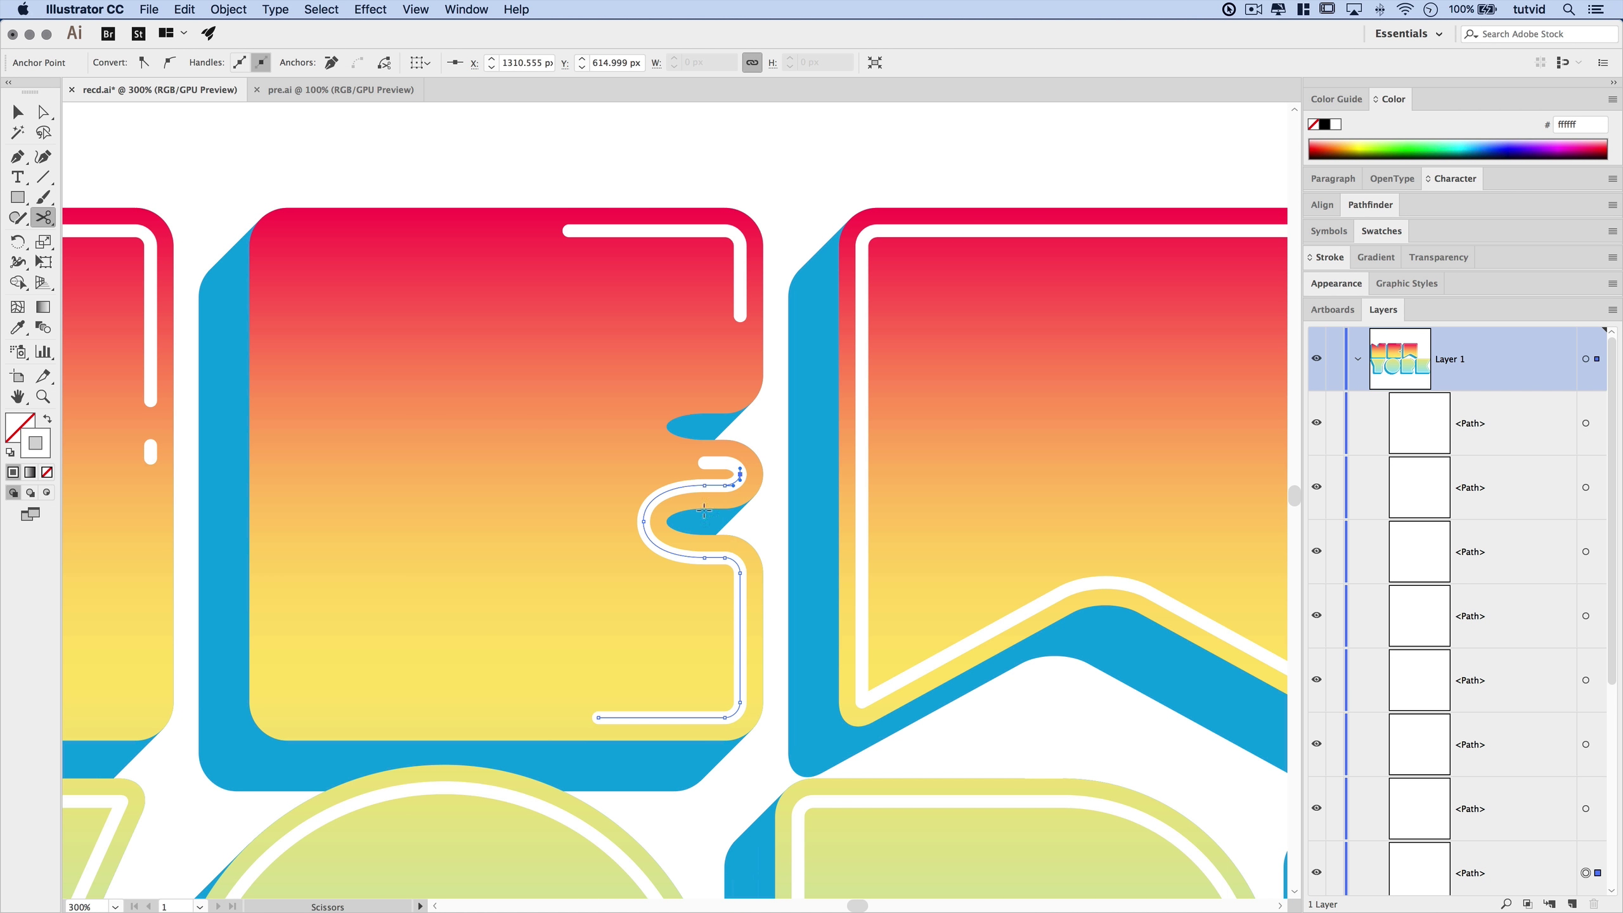
{"action": "left_click", "coordinate": [703, 558]}
{"action": "key", "text": "a"}
{"action": "left_click", "coordinate": [645, 536]}
{"action": "key", "text": "Delete"}
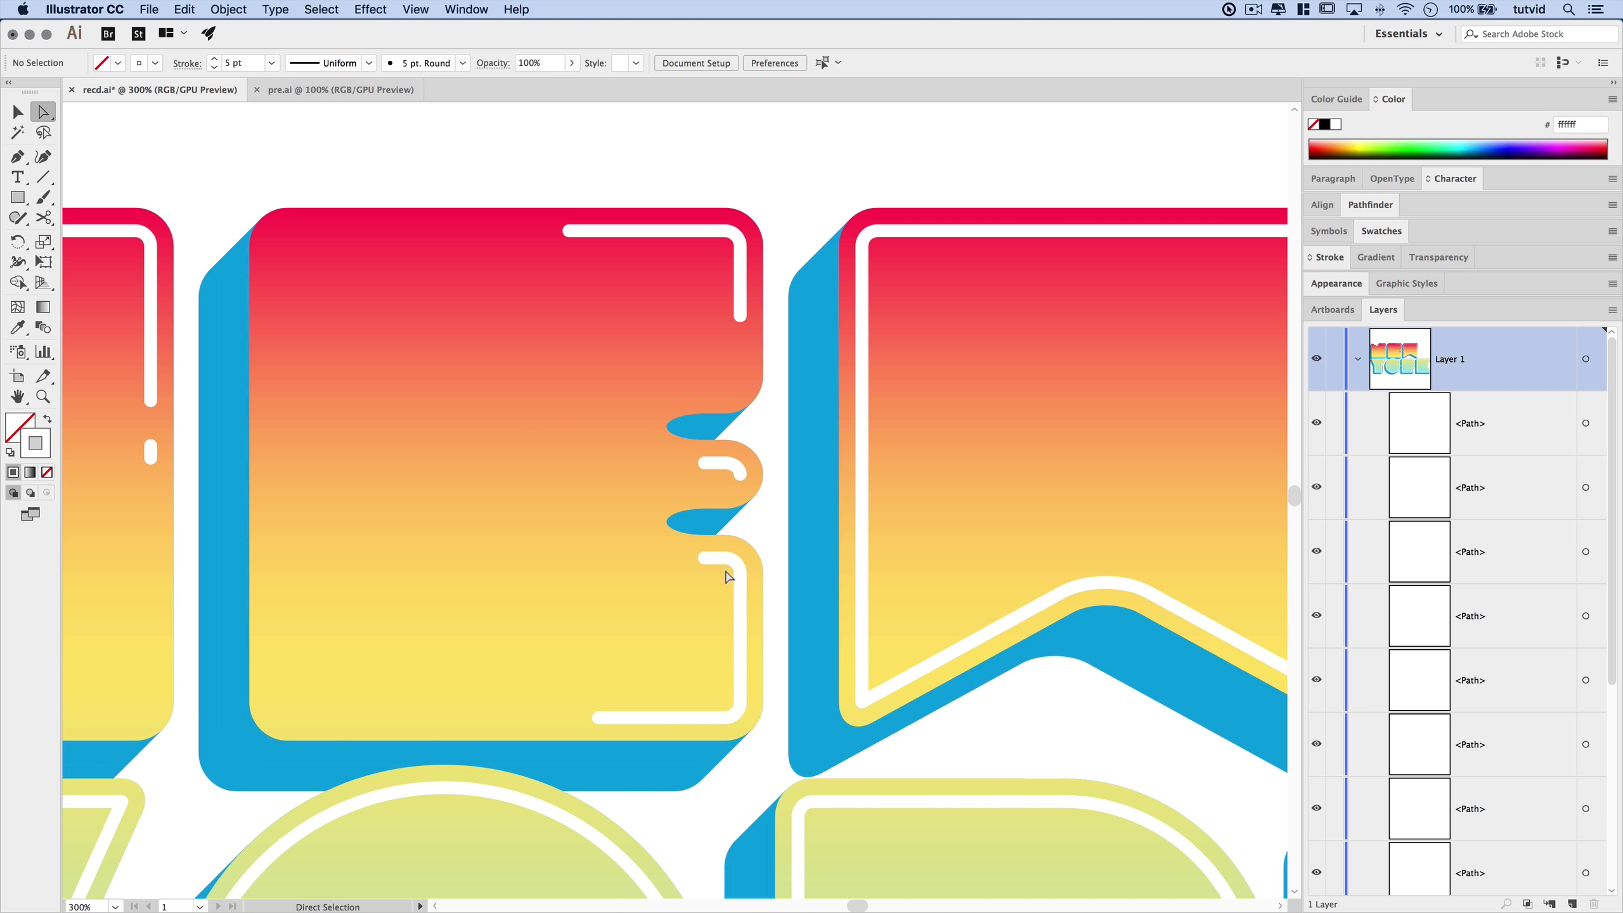
Cut the E's lower highlight midway down the lower arm's right side and delete the portion around the bottom-right corner
{"action": "key", "text": "c"}
{"action": "left_click", "coordinate": [739, 622]}
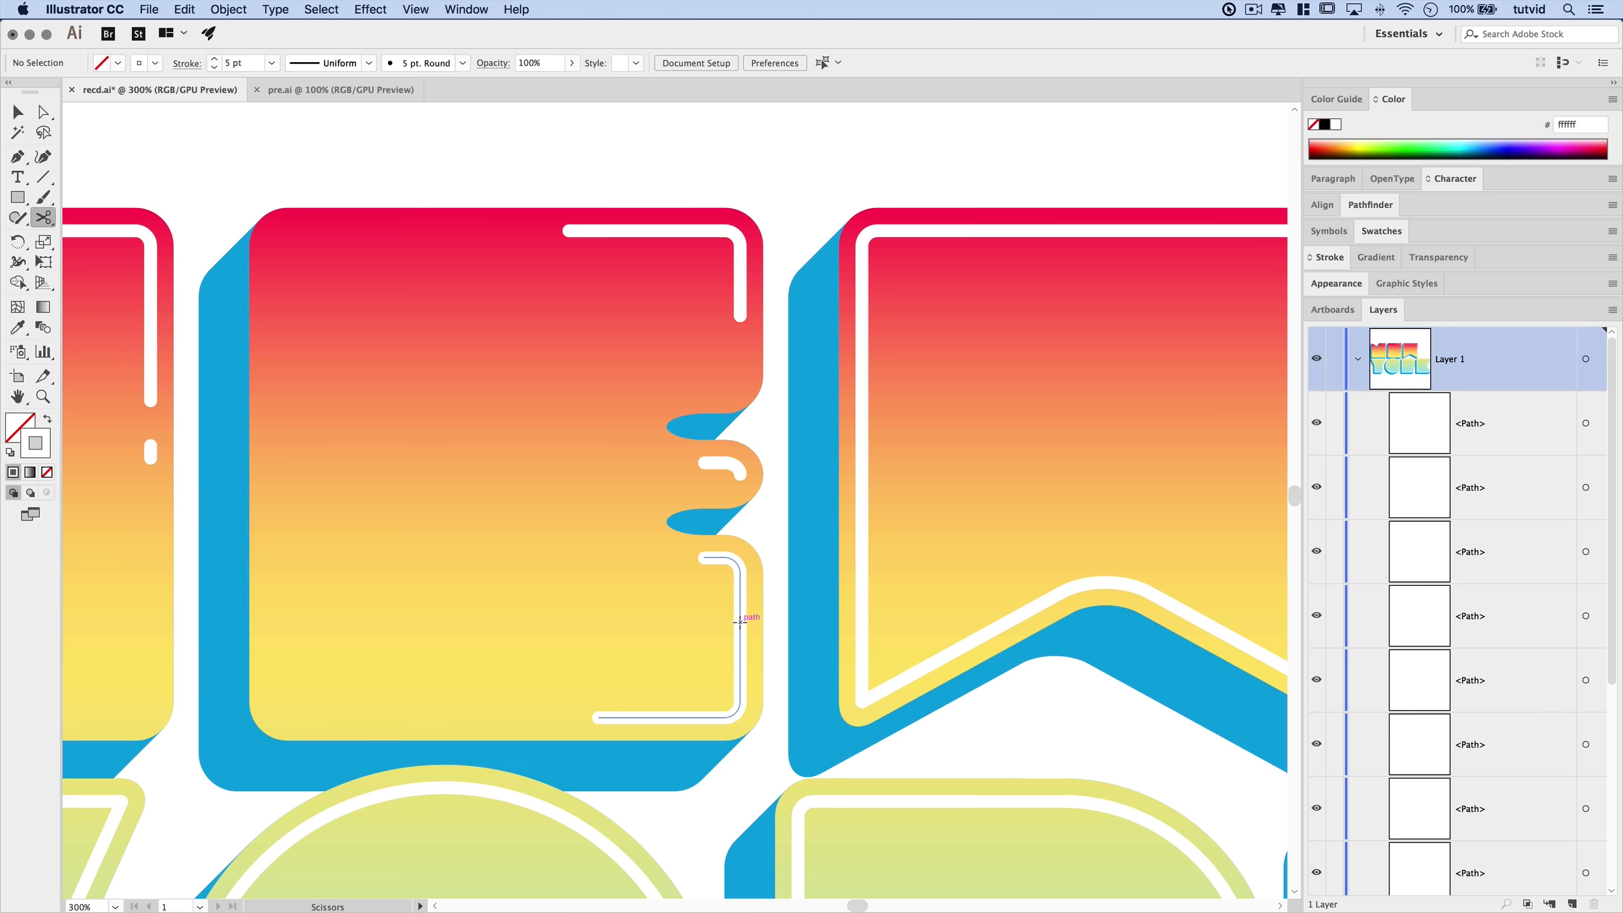
{"action": "key", "text": "a"}
{"action": "left_click", "coordinate": [741, 690]}
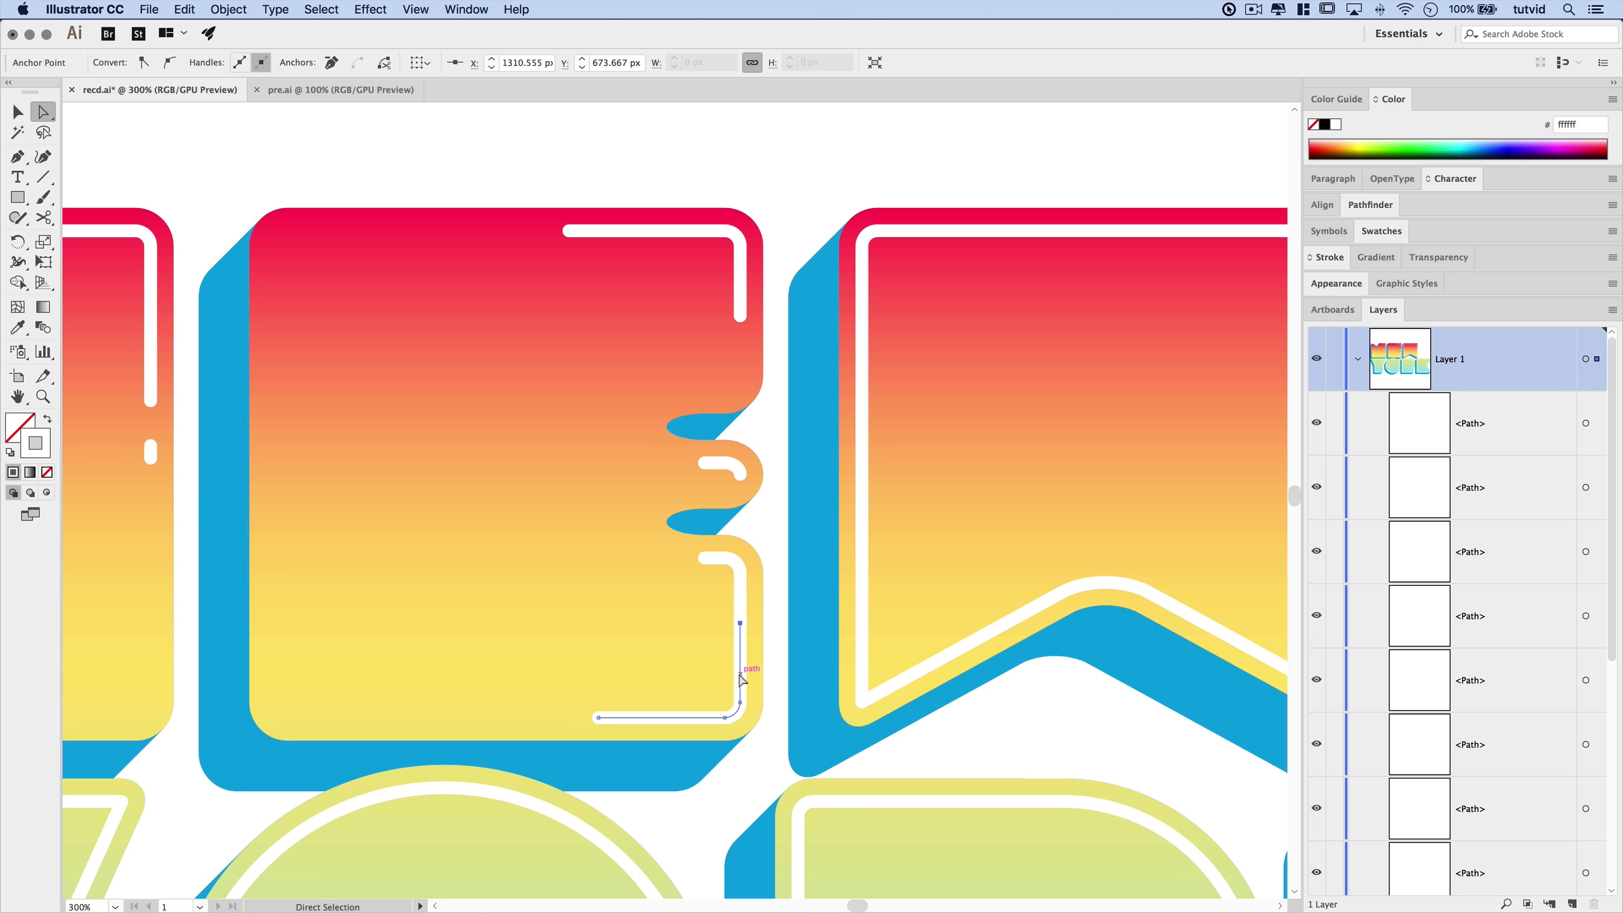
{"action": "key", "text": "Delete"}
{"action": "key", "text": "backslash"}
{"action": "key", "text": "Delete"}
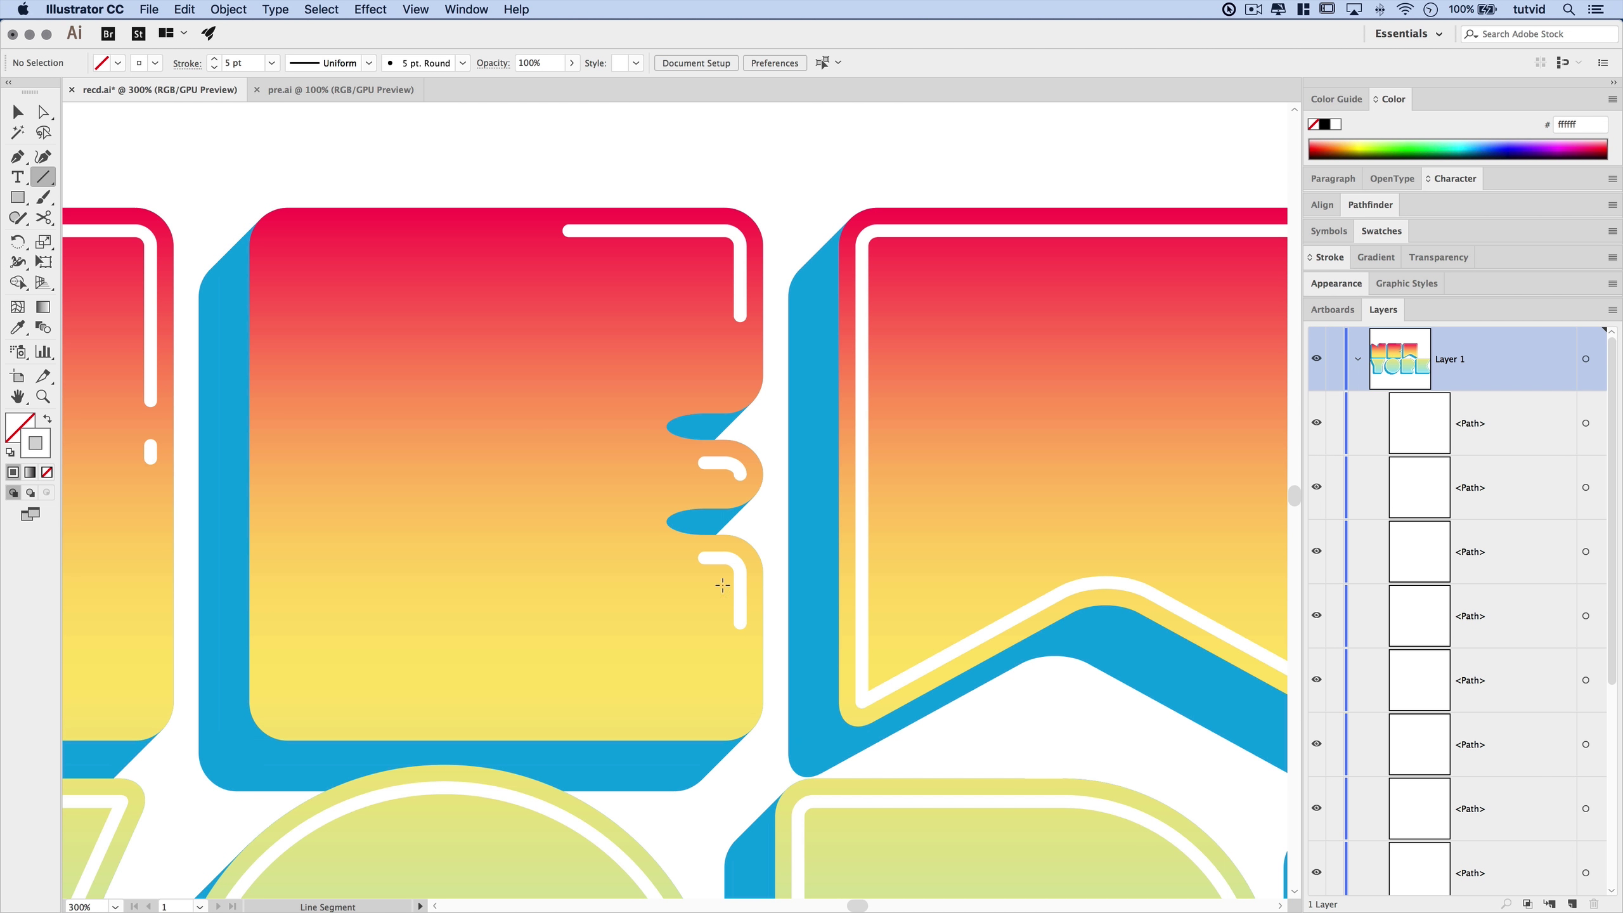
{"action": "key", "text": "c"}
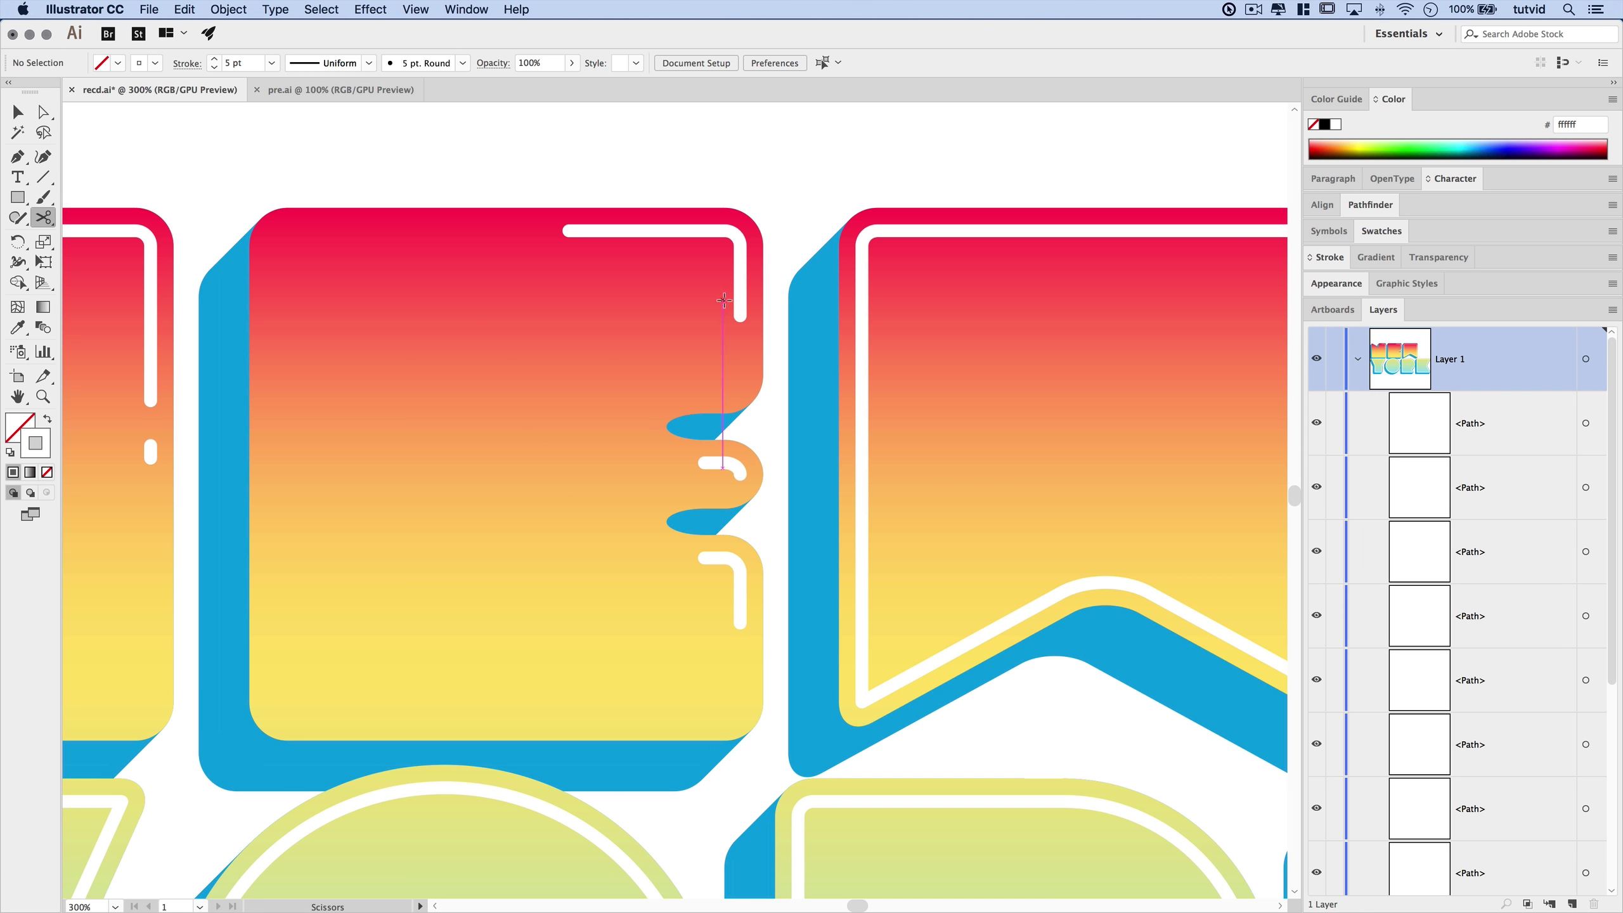
Cut the E's upper highlight twice just below the top-right corner and delete the short segment between the cuts
{"action": "left_click", "coordinate": [739, 277]}
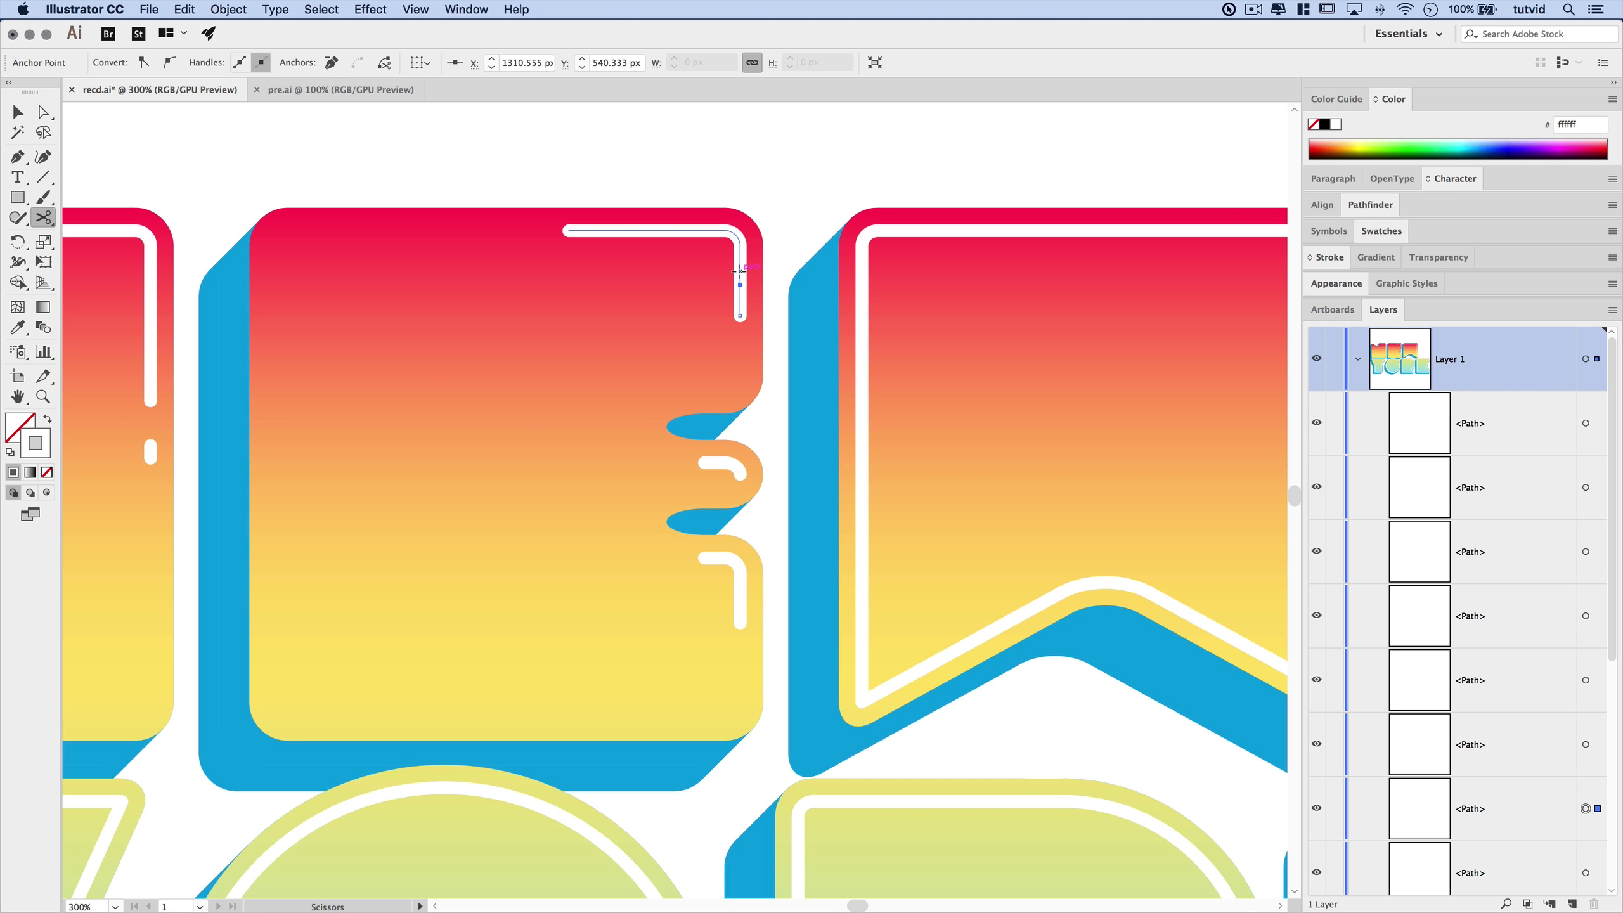
{"action": "left_click", "coordinate": [740, 267]}
{"action": "key", "text": "v"}
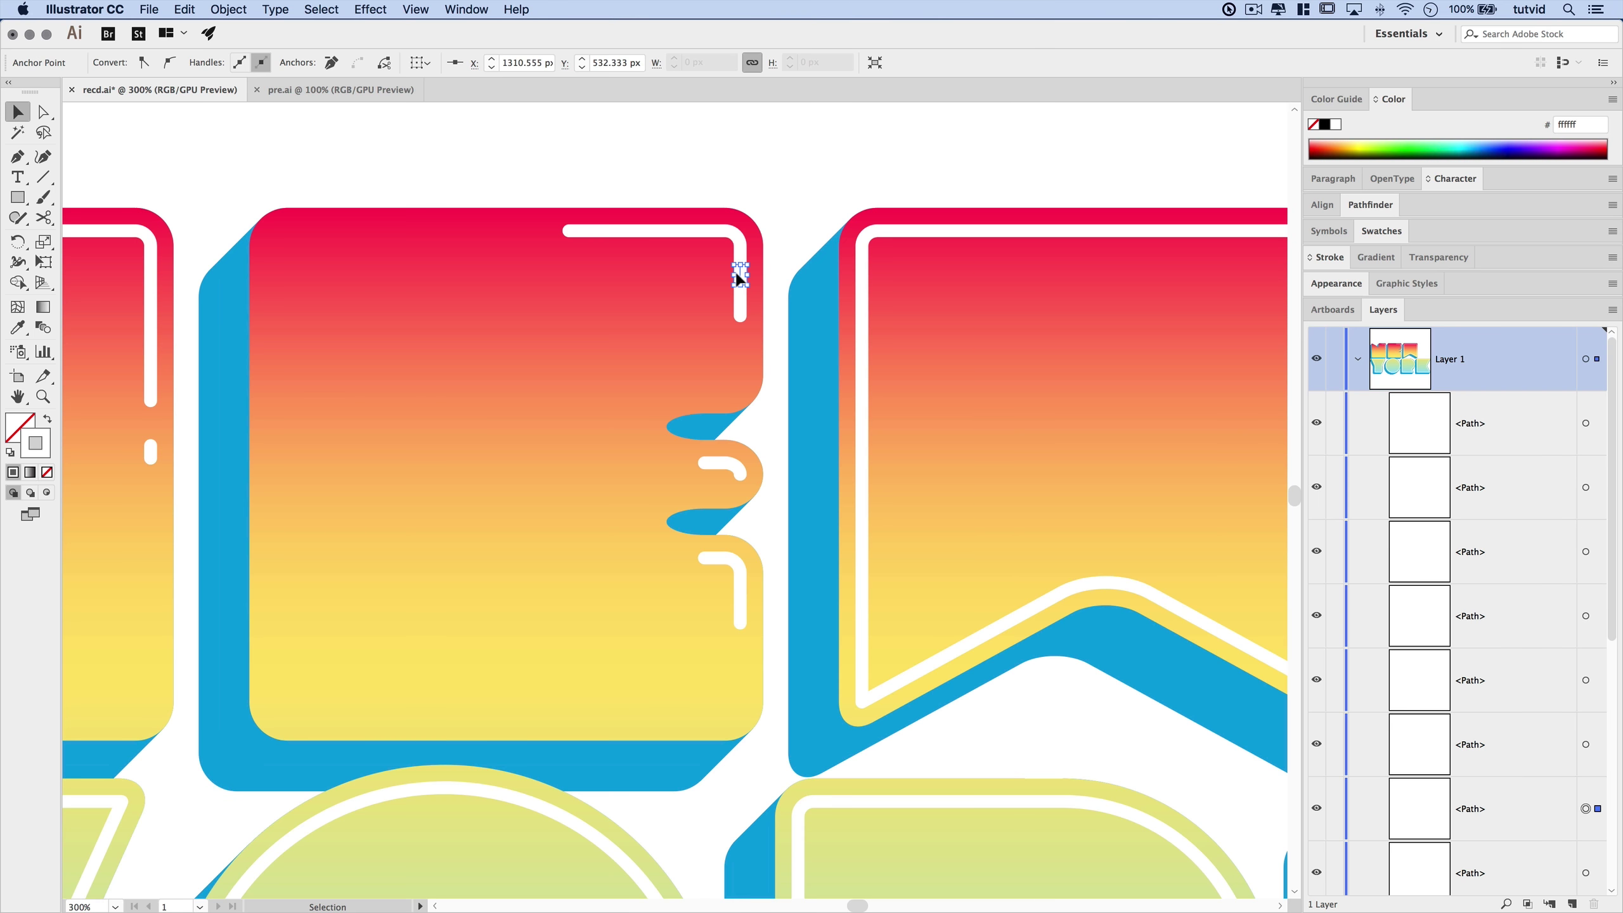
{"action": "key", "text": "a"}
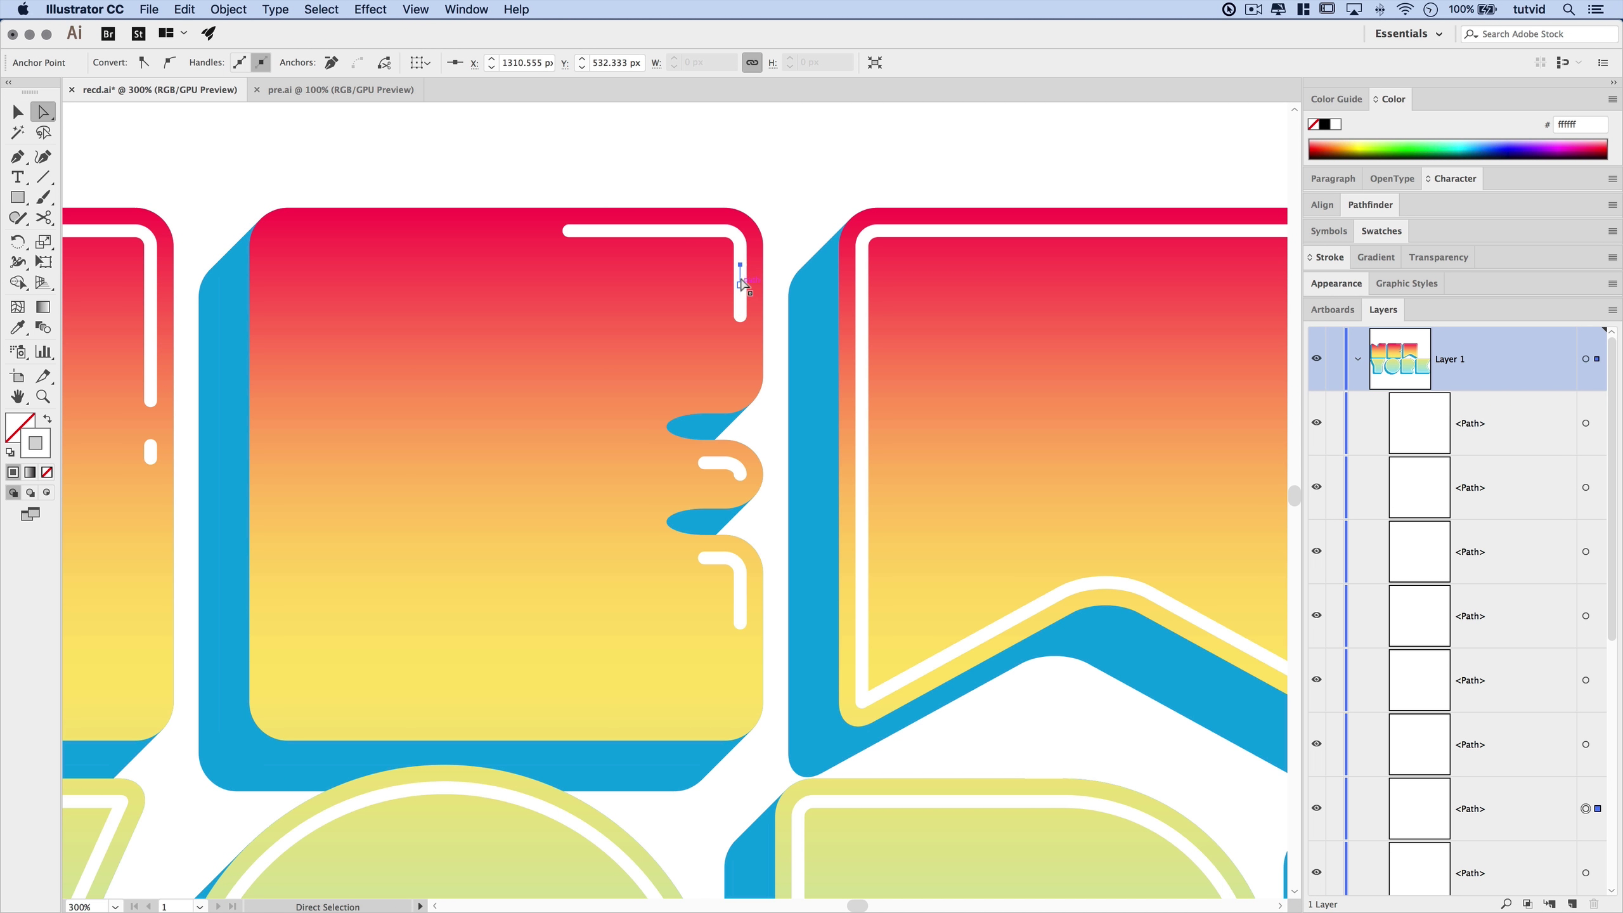
{"action": "key", "text": "Delete"}
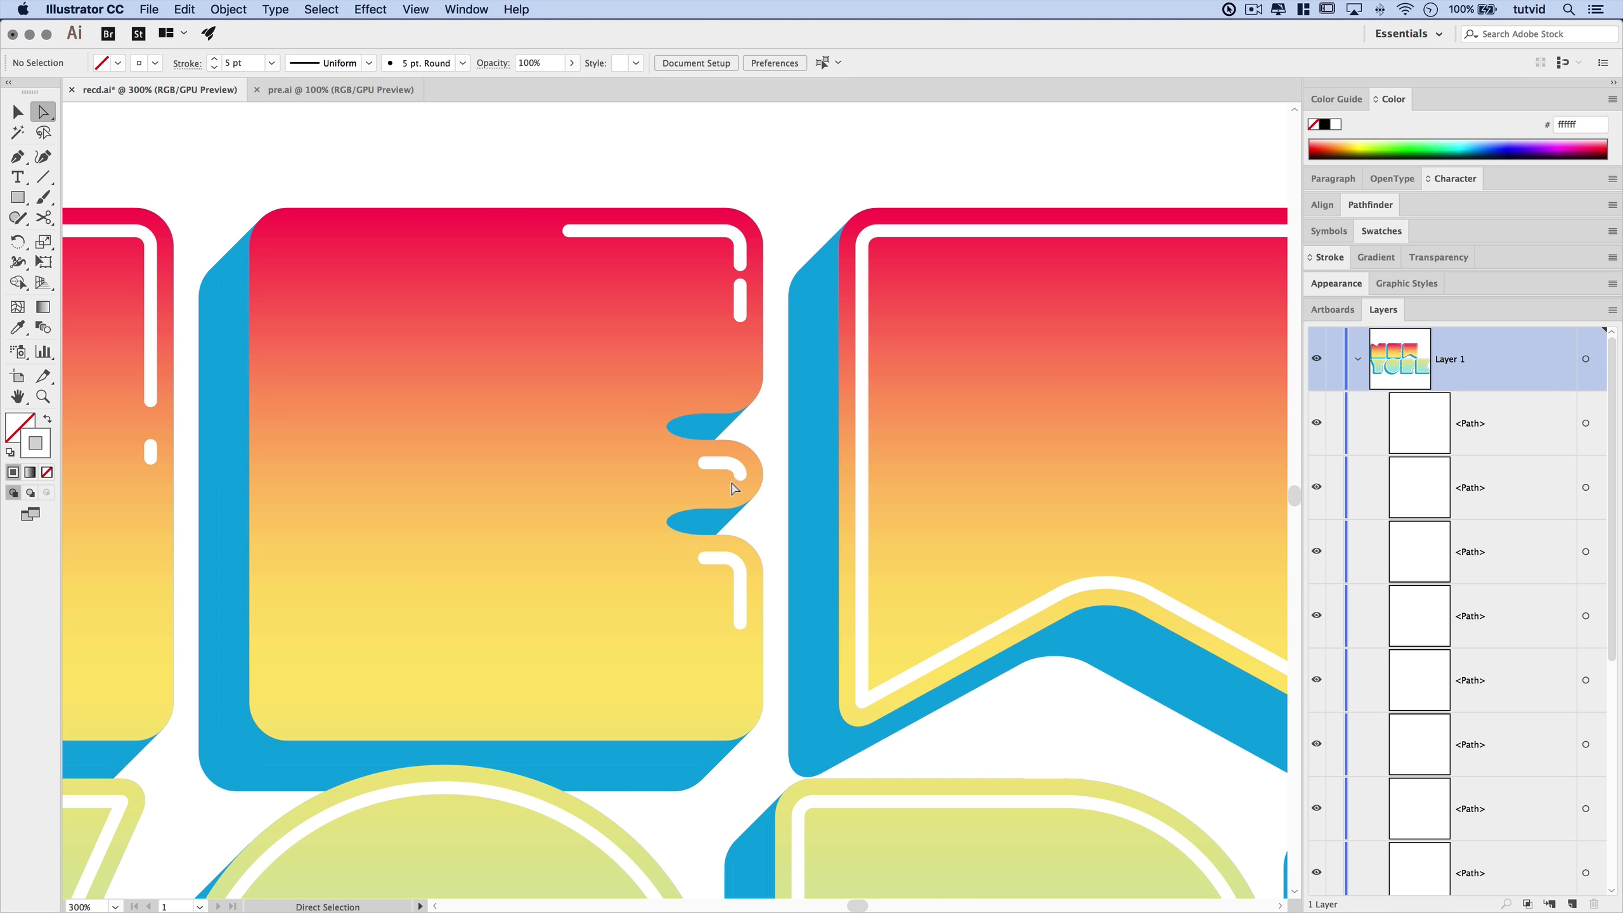
Cut the lower arm's vertical highlight on the E at two points and delete the short segment between them
{"action": "key", "text": "c"}
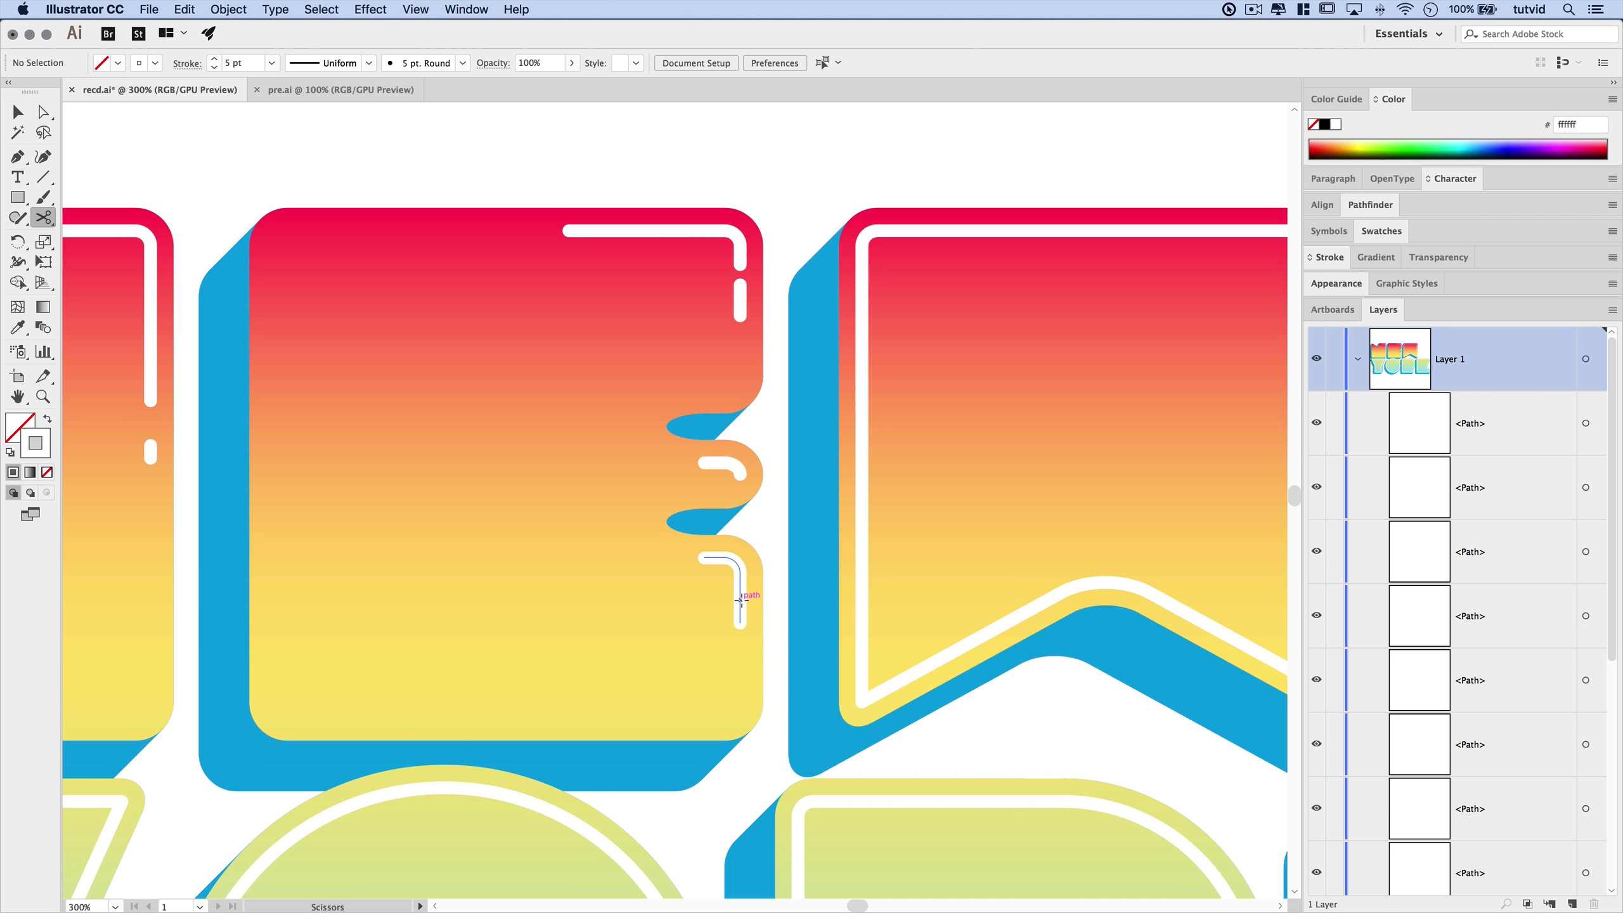
{"action": "left_click", "coordinate": [739, 607]}
{"action": "left_click", "coordinate": [739, 591]}
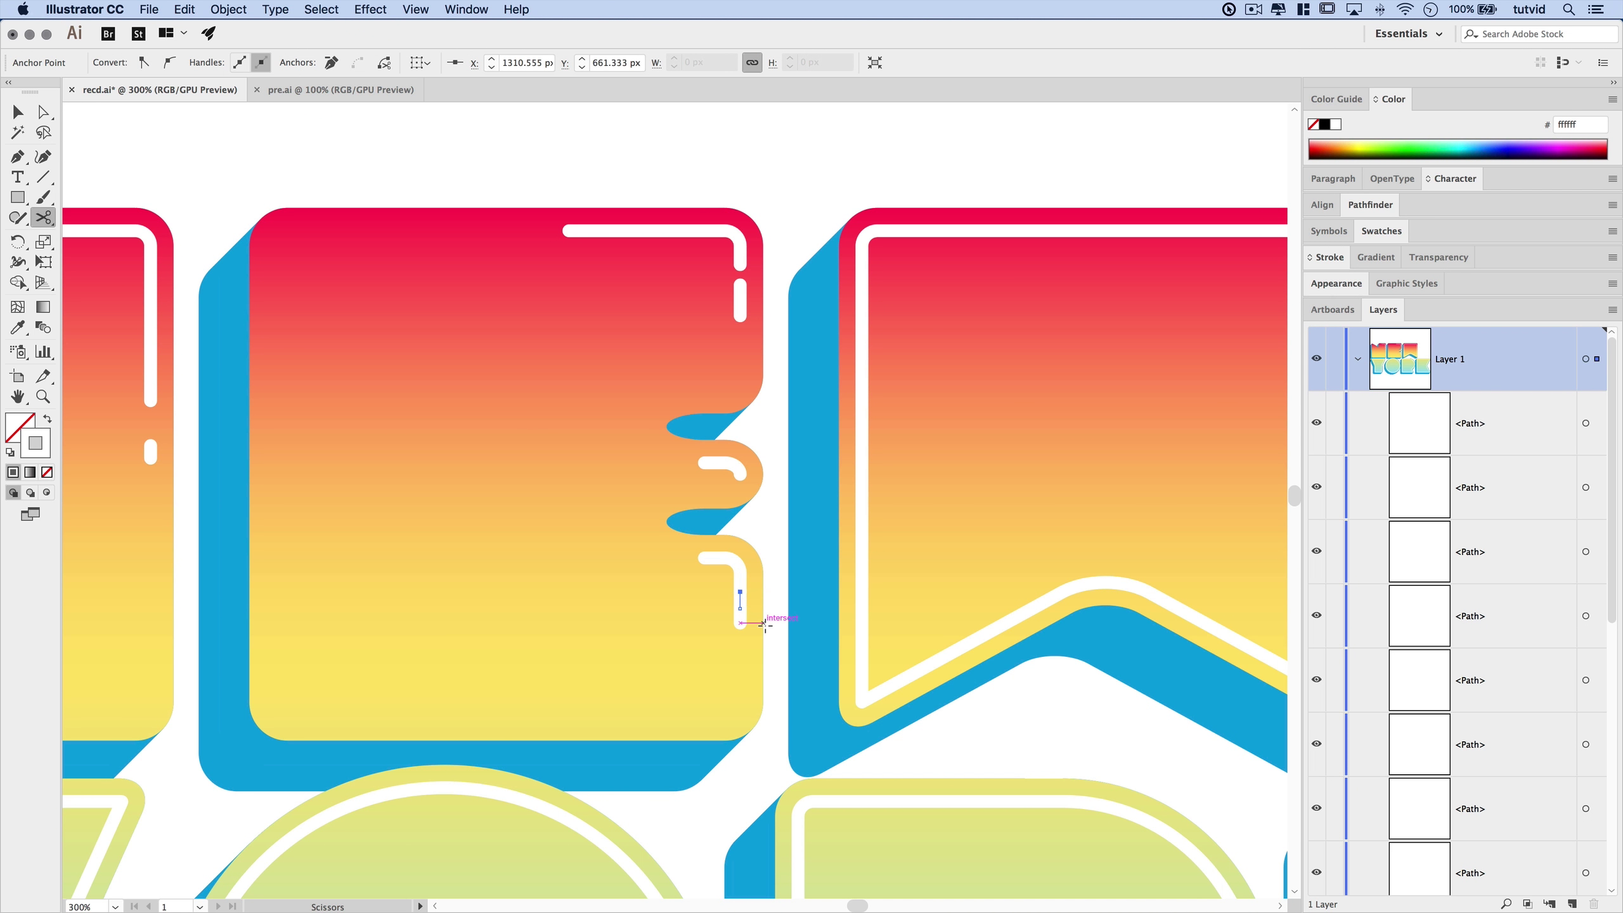
{"action": "key", "text": "a"}
{"action": "left_click", "coordinate": [739, 600]}
{"action": "key", "text": "Delete"}
{"action": "key", "text": "super+shift+a"}
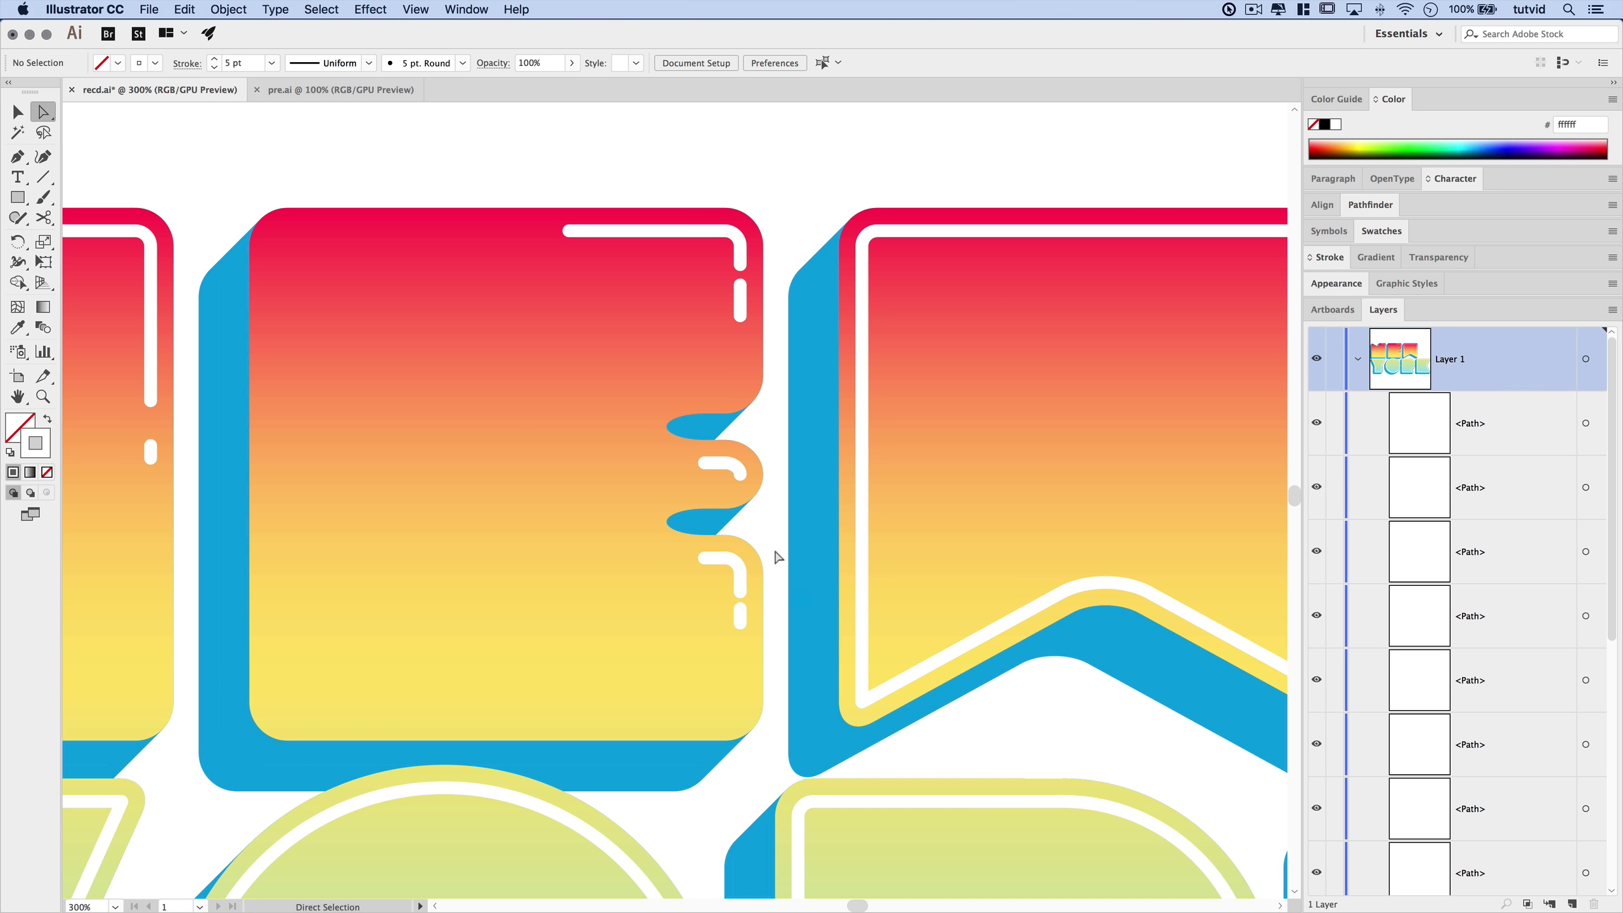
Nudge the short dash at the end of the E's lower highlight downward to widen the gap above it
{"action": "key", "text": "v"}
{"action": "left_click", "coordinate": [739, 619]}
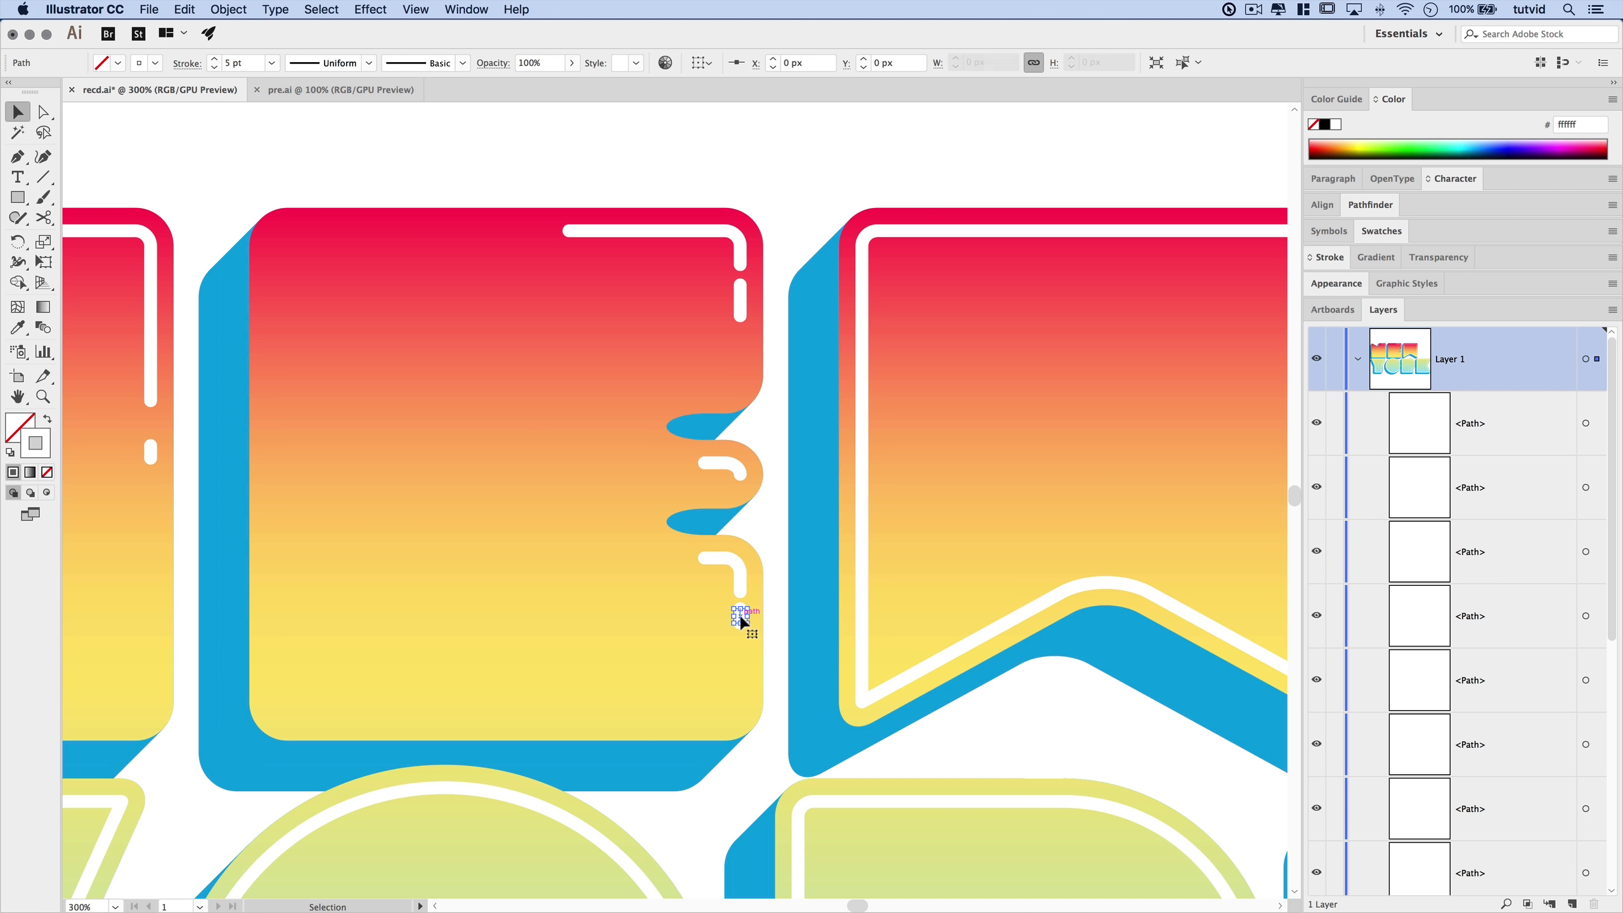
{"action": "key", "text": "Down"}
{"action": "key", "text": "Down"}
{"action": "key", "text": "Down"}
{"action": "key", "text": "Down"}
{"action": "key", "text": "Down"}
{"action": "key", "text": "Down"}
{"action": "key", "text": "Down"}
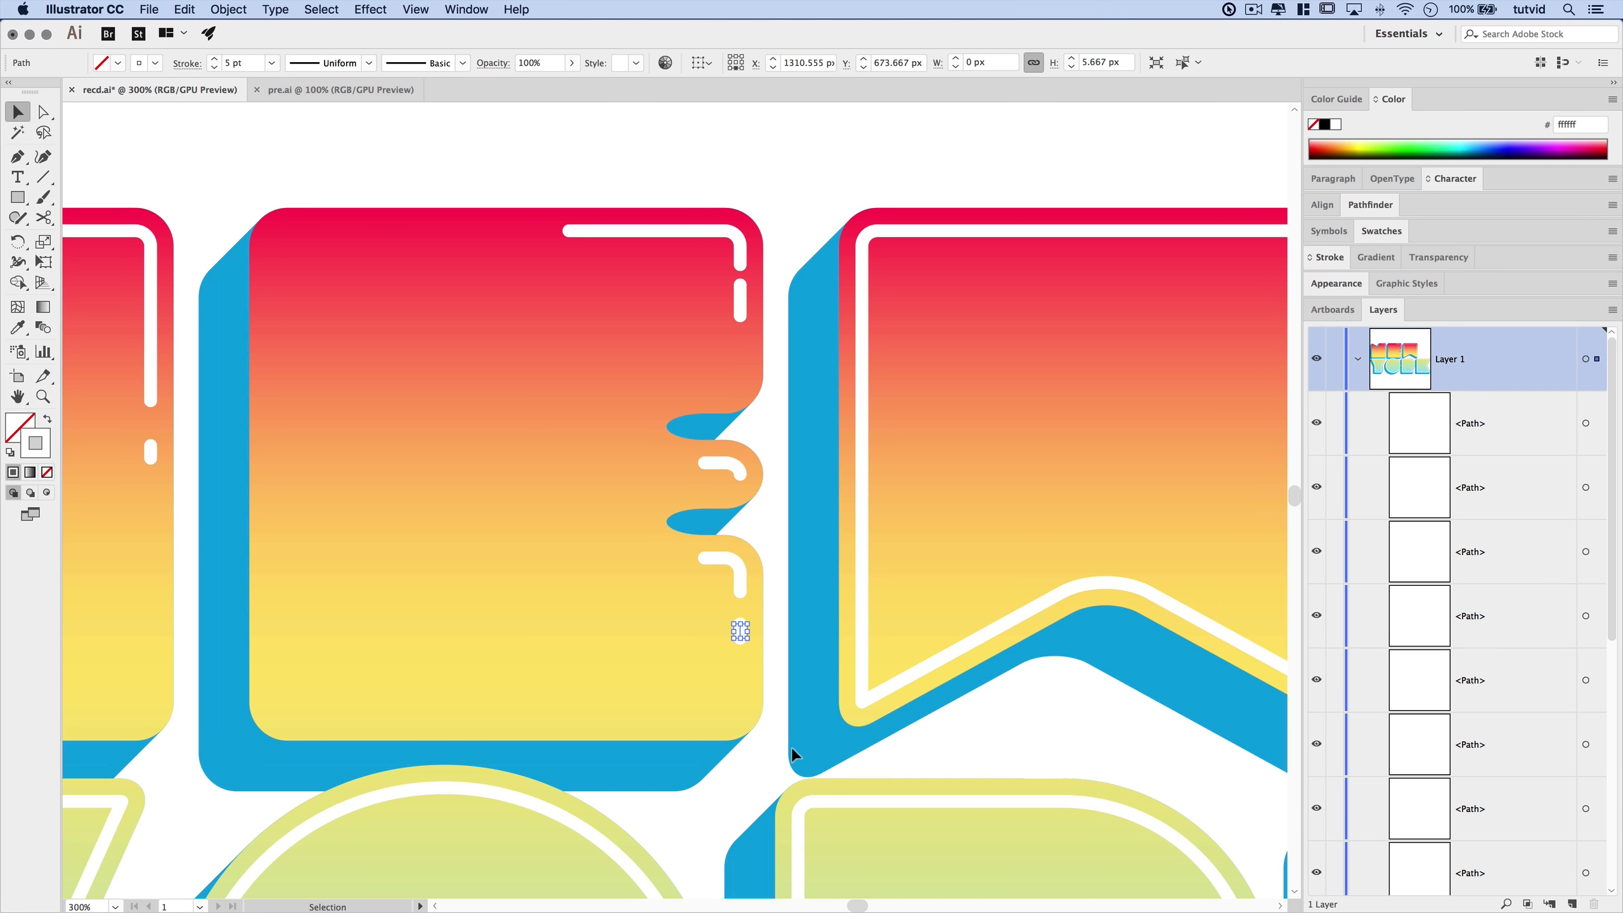
{"action": "key", "text": "super+shift+a"}
Nudge the separate dash below the E's top-right highlight slightly downward to widen its gap
{"action": "scroll", "coordinate": [743, 585], "scroll_direction": "right", "scroll_amount": 3}
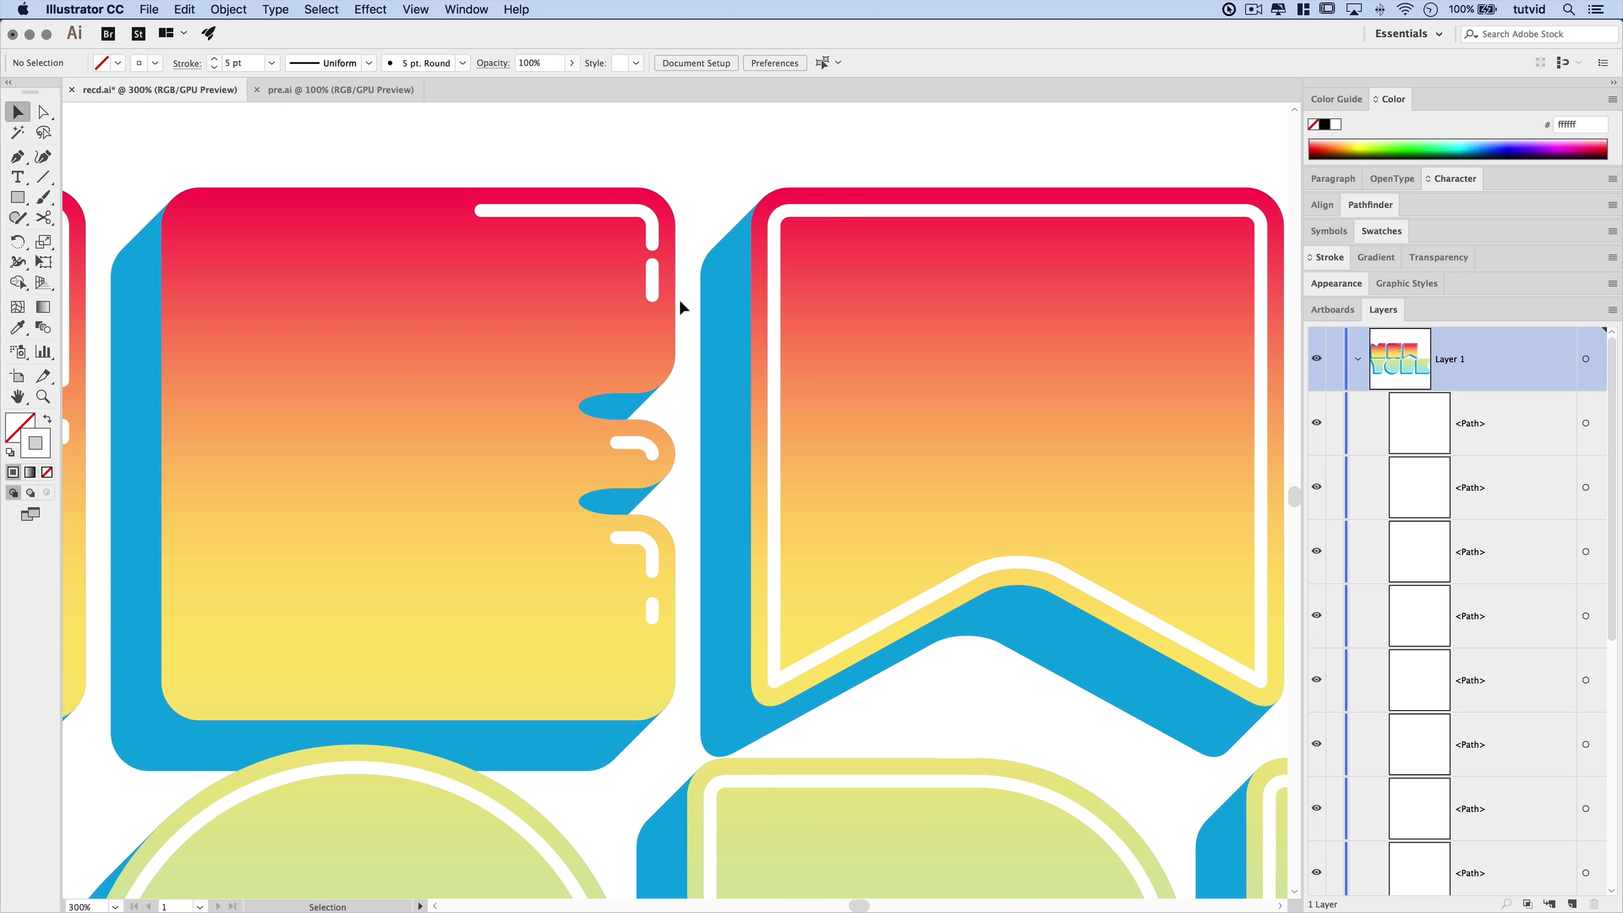
{"action": "left_click", "coordinate": [652, 279]}
{"action": "key", "text": "Down"}
{"action": "key", "text": "Down"}
{"action": "key", "text": "Down"}
{"action": "key", "text": "Down"}
{"action": "key", "text": "Down"}
{"action": "key", "text": "Down"}
{"action": "key", "text": "Down"}
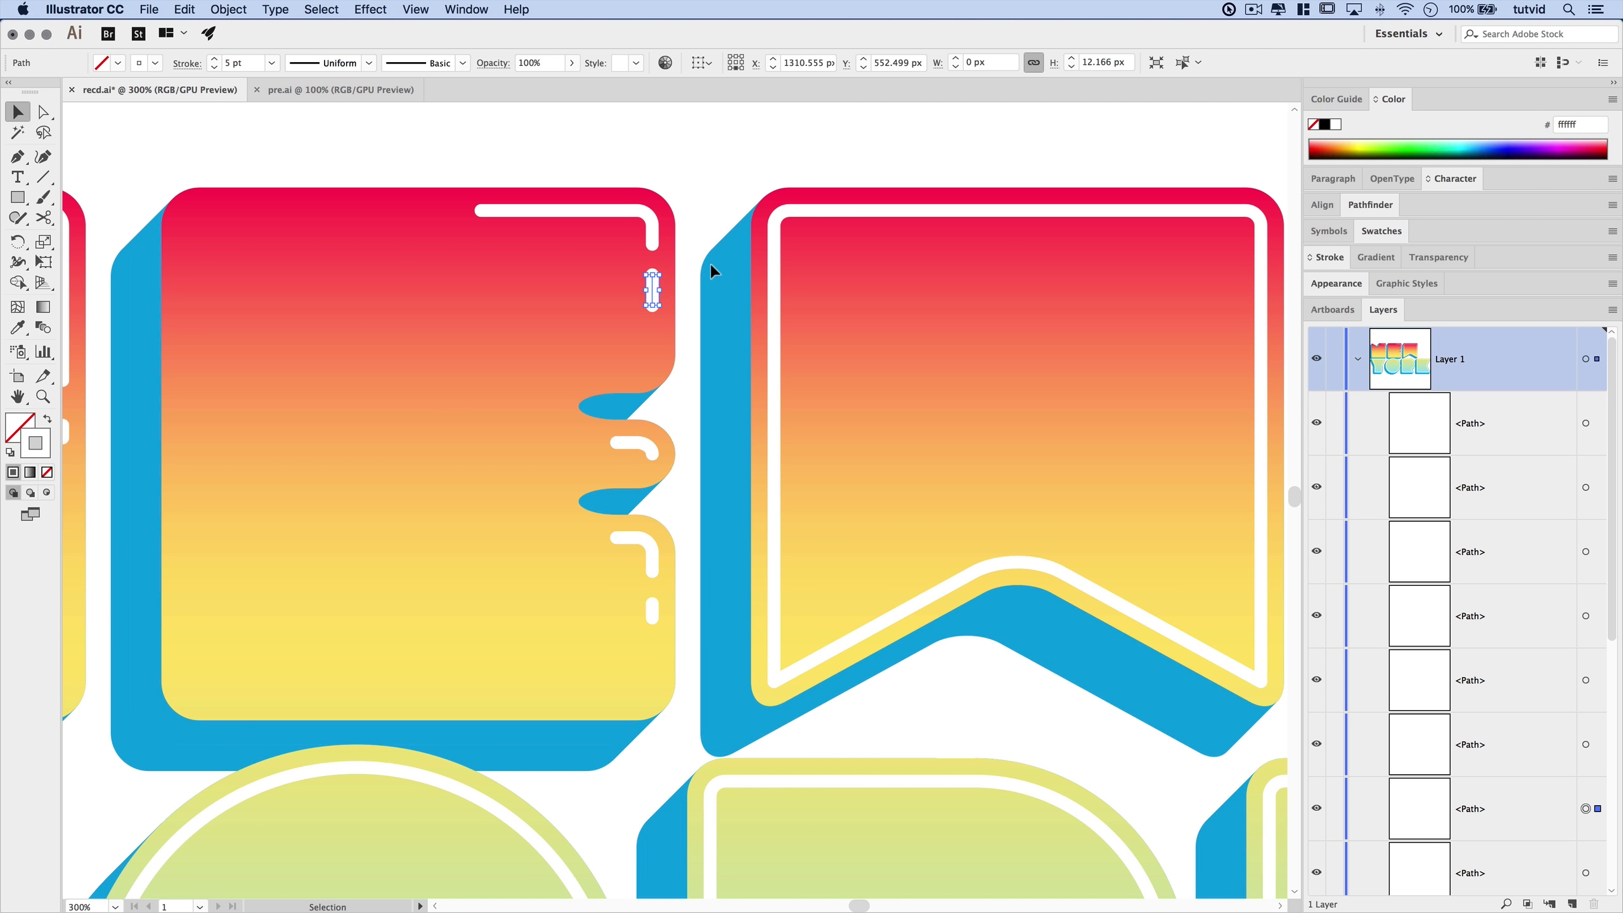
{"action": "key", "text": "super+shift+a"}
Cut and delete parts of the W's white outline, keeping broken highlights around the top-right corner and along the bottom notch's left slope
{"action": "left_click_drag", "start_coordinate": [663, 303], "coordinate": [657, 312]}
{"action": "scroll", "coordinate": [667, 363], "scroll_direction": "down", "scroll_amount": 3}
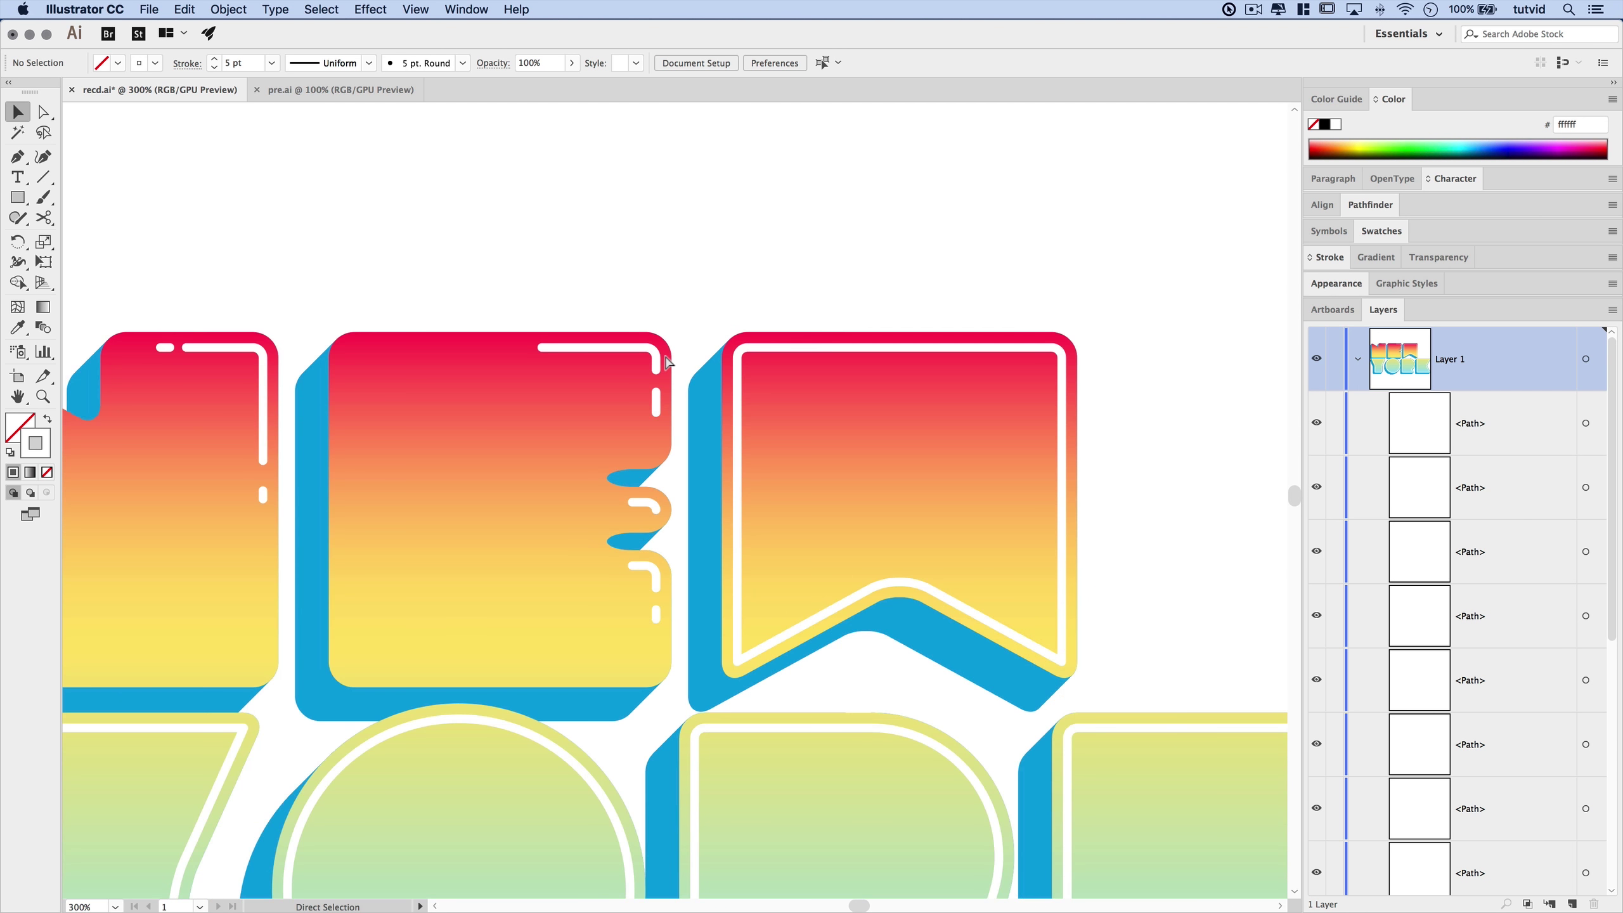
{"action": "scroll", "coordinate": [666, 333], "scroll_direction": "up", "scroll_amount": 3}
{"action": "scroll", "coordinate": [666, 334], "scroll_direction": "right", "scroll_amount": 5}
{"action": "key", "text": "c"}
{"action": "left_click", "coordinate": [485, 650]}
{"action": "left_click", "coordinate": [935, 381]}
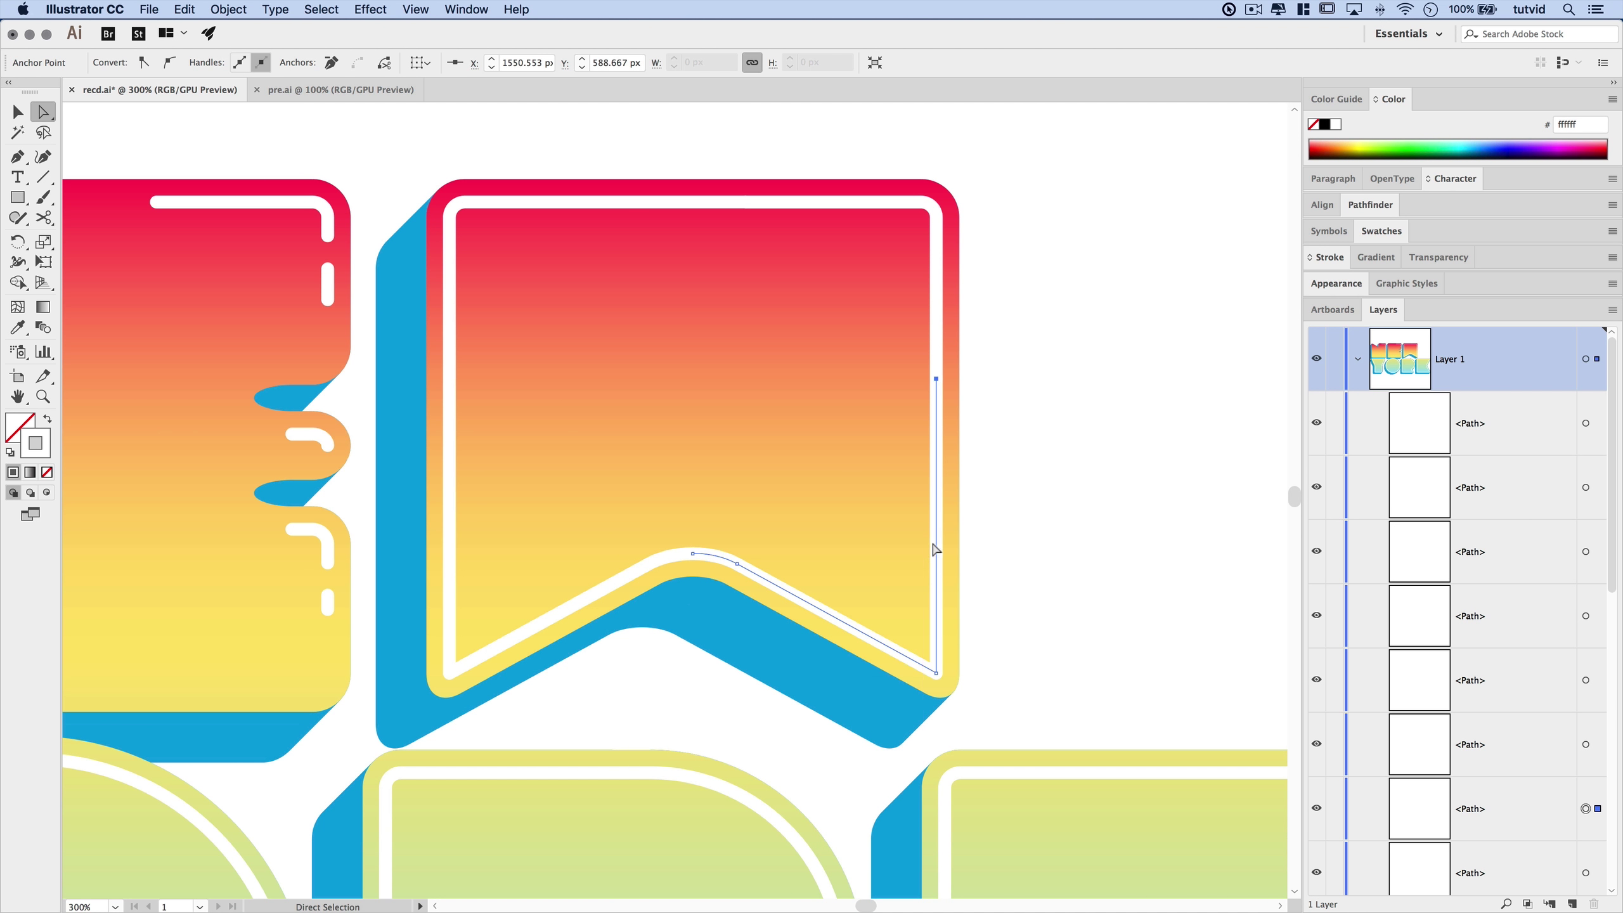
{"action": "key", "text": "Delete"}
{"action": "left_click", "coordinate": [509, 640]}
{"action": "key", "text": "super+shift+a"}
{"action": "key", "text": "a"}
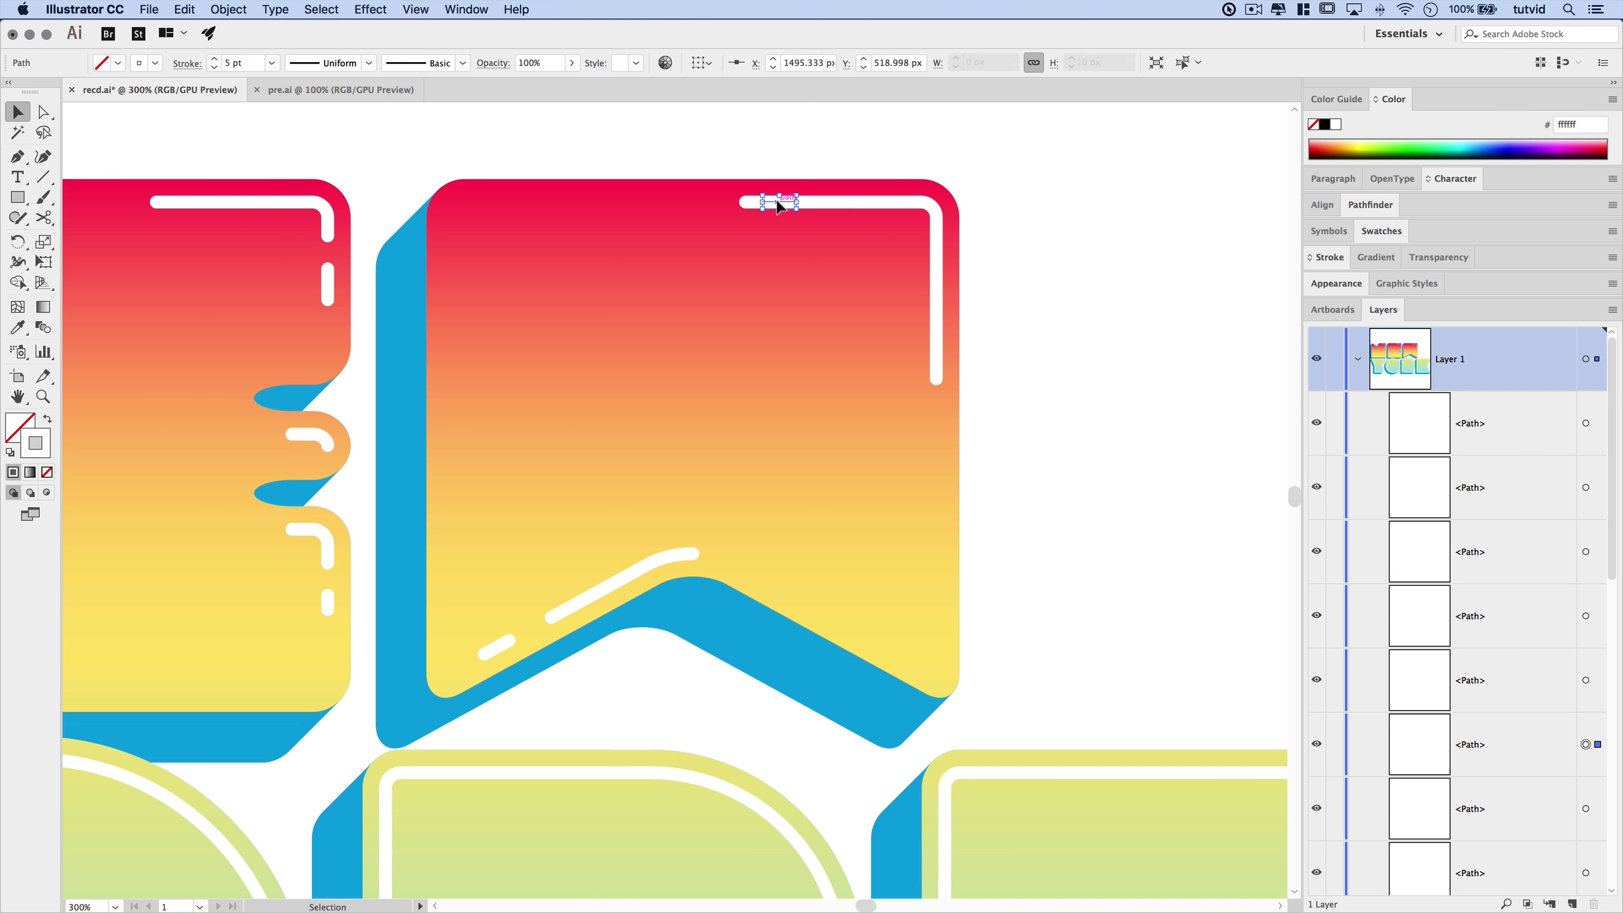
Trim the Y's white outline to broken highlight strokes around its top-right and bottom-right corners, each with a short separate dash
{"action": "left_click_drag", "start_coordinate": [435, 698], "coordinate": [1232, 348]}
{"action": "left_click", "coordinate": [714, 377]}
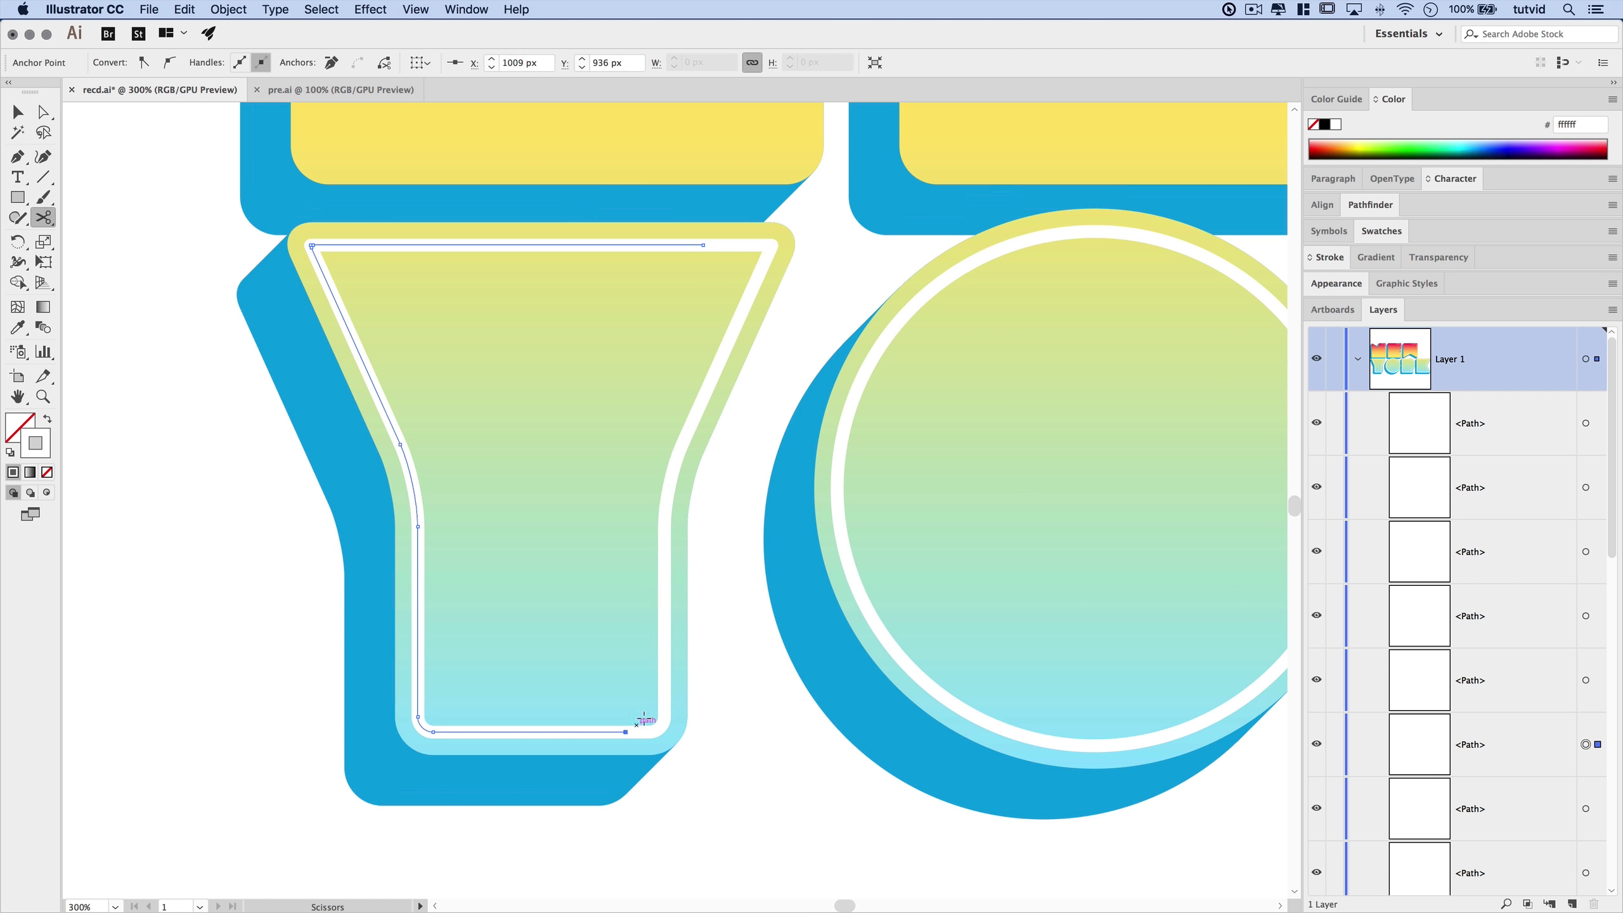
{"action": "key", "text": "c"}
{"action": "key", "text": "Delete"}
{"action": "left_click", "coordinate": [664, 637]}
{"action": "key", "text": "Delete"}
{"action": "key", "text": "a"}
Trim the O's outline to an upper-right arc with a short dash, and the R's outline to an arc around its bowl
{"action": "left_click_drag", "start_coordinate": [913, 540], "coordinate": [768, 544]}
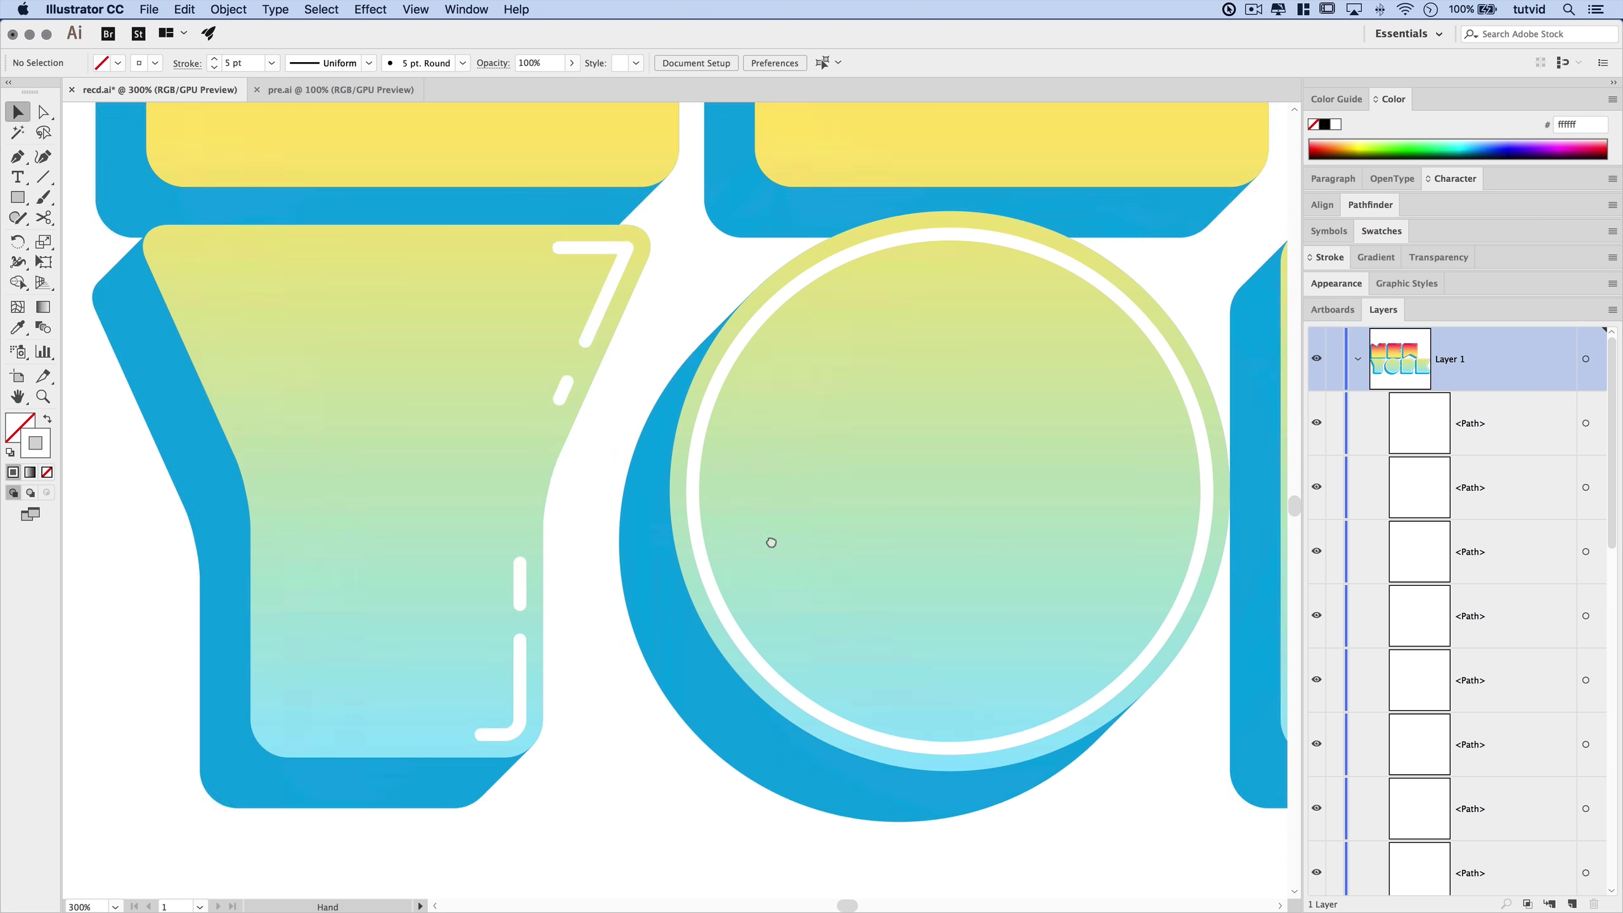
{"action": "left_click_drag", "start_coordinate": [1214, 473], "coordinate": [170, 550]}
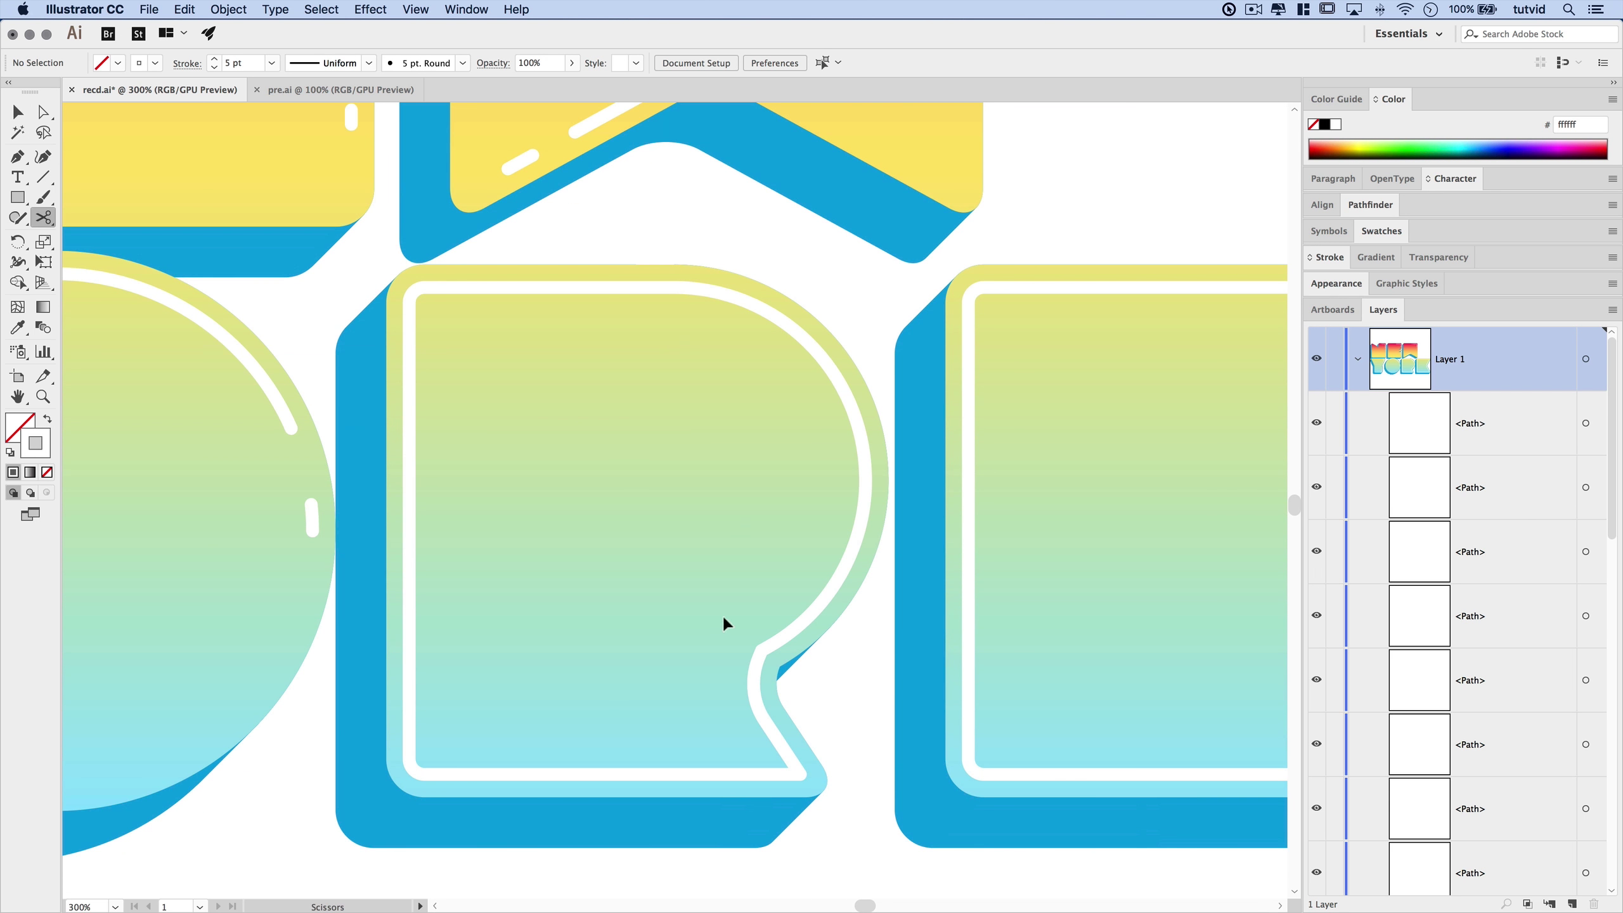
{"action": "key", "text": "c"}
{"action": "left_click", "coordinate": [865, 474]}
{"action": "key", "text": "Delete"}
Trim the K's outline to a highlight around its top-right corner, with a short separate dash at each end
{"action": "left_click_drag", "start_coordinate": [889, 636], "coordinate": [270, 659]}
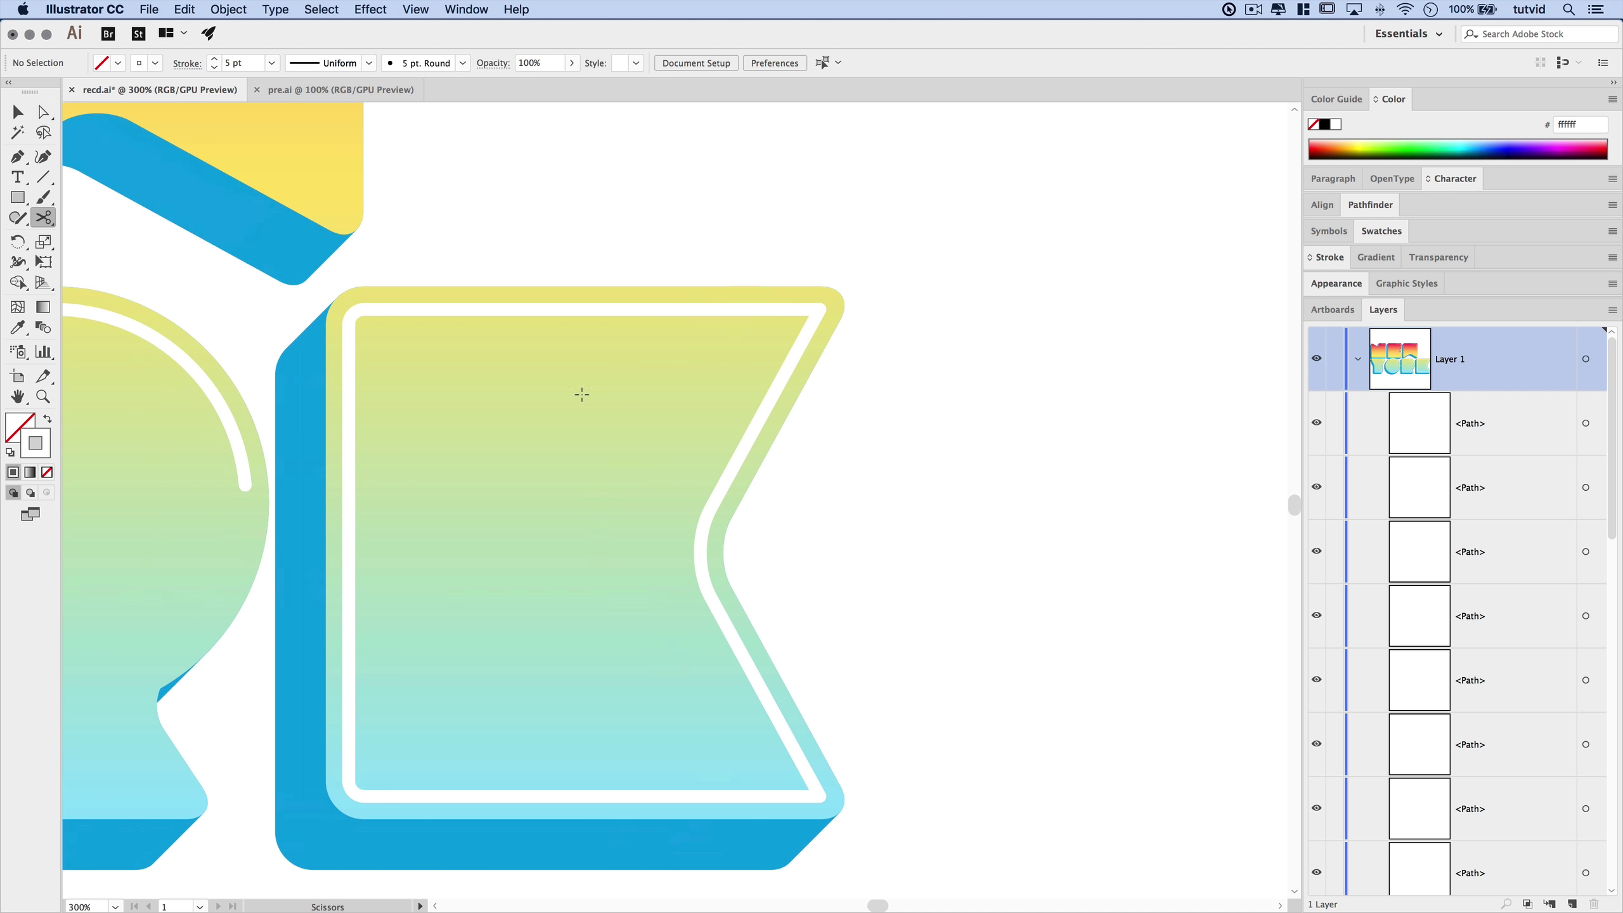
{"action": "left_click", "coordinate": [637, 310]}
{"action": "left_click", "coordinate": [735, 459]}
{"action": "key", "text": "Delete"}
{"action": "key", "text": "v"}
{"action": "key", "text": "c"}
{"action": "left_click", "coordinate": [688, 309]}
{"action": "left_click", "coordinate": [662, 308]}
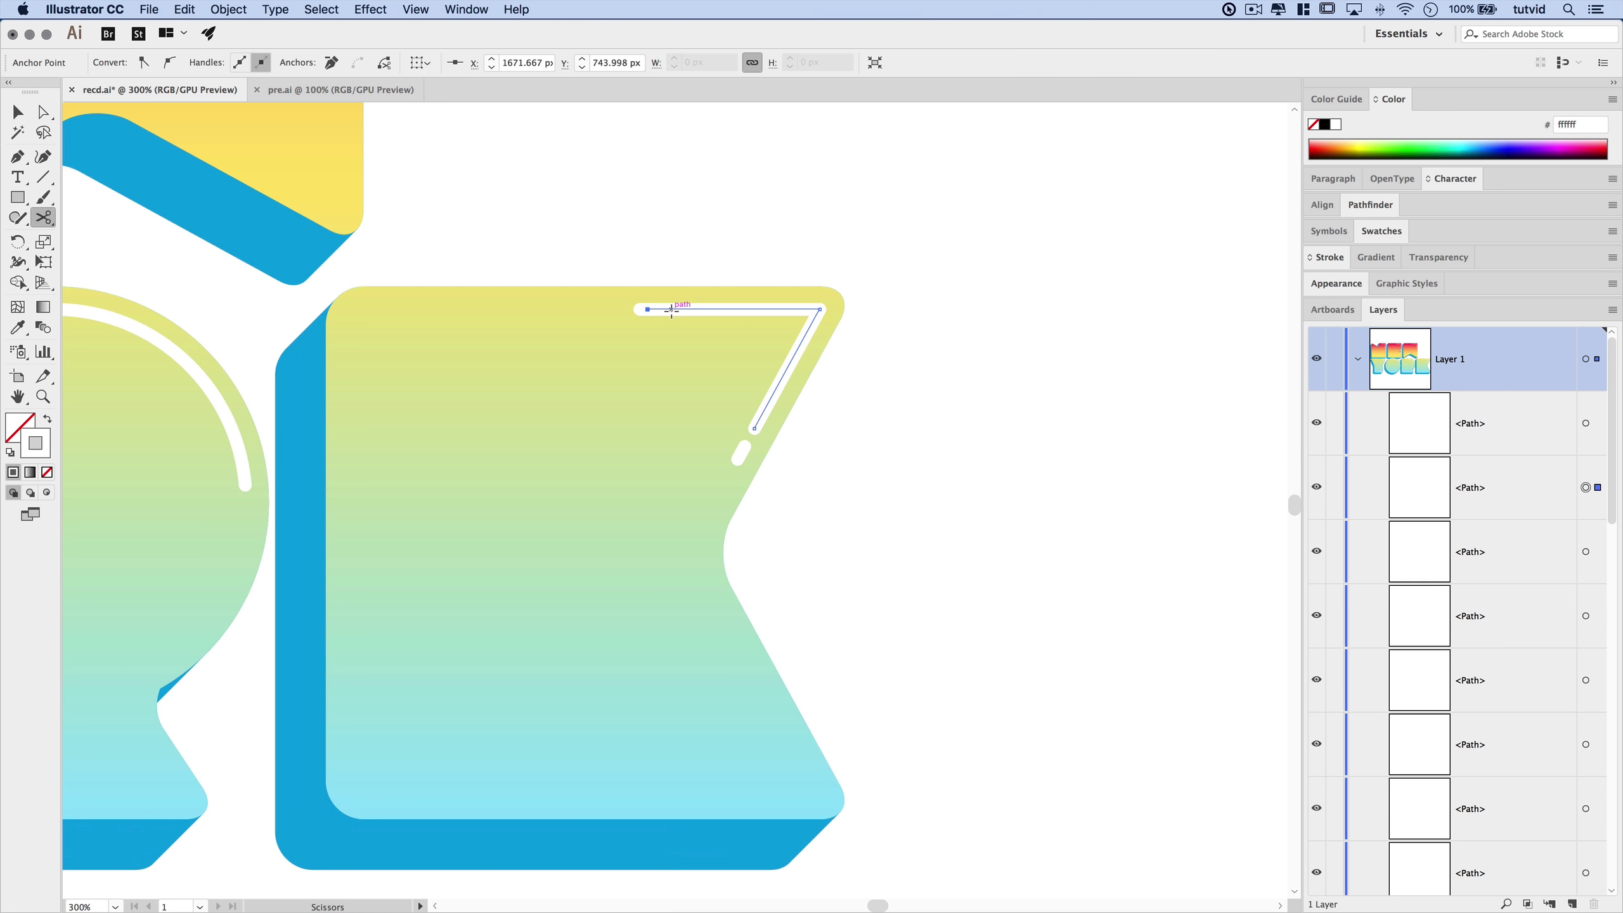
{"action": "key", "text": "Delete"}
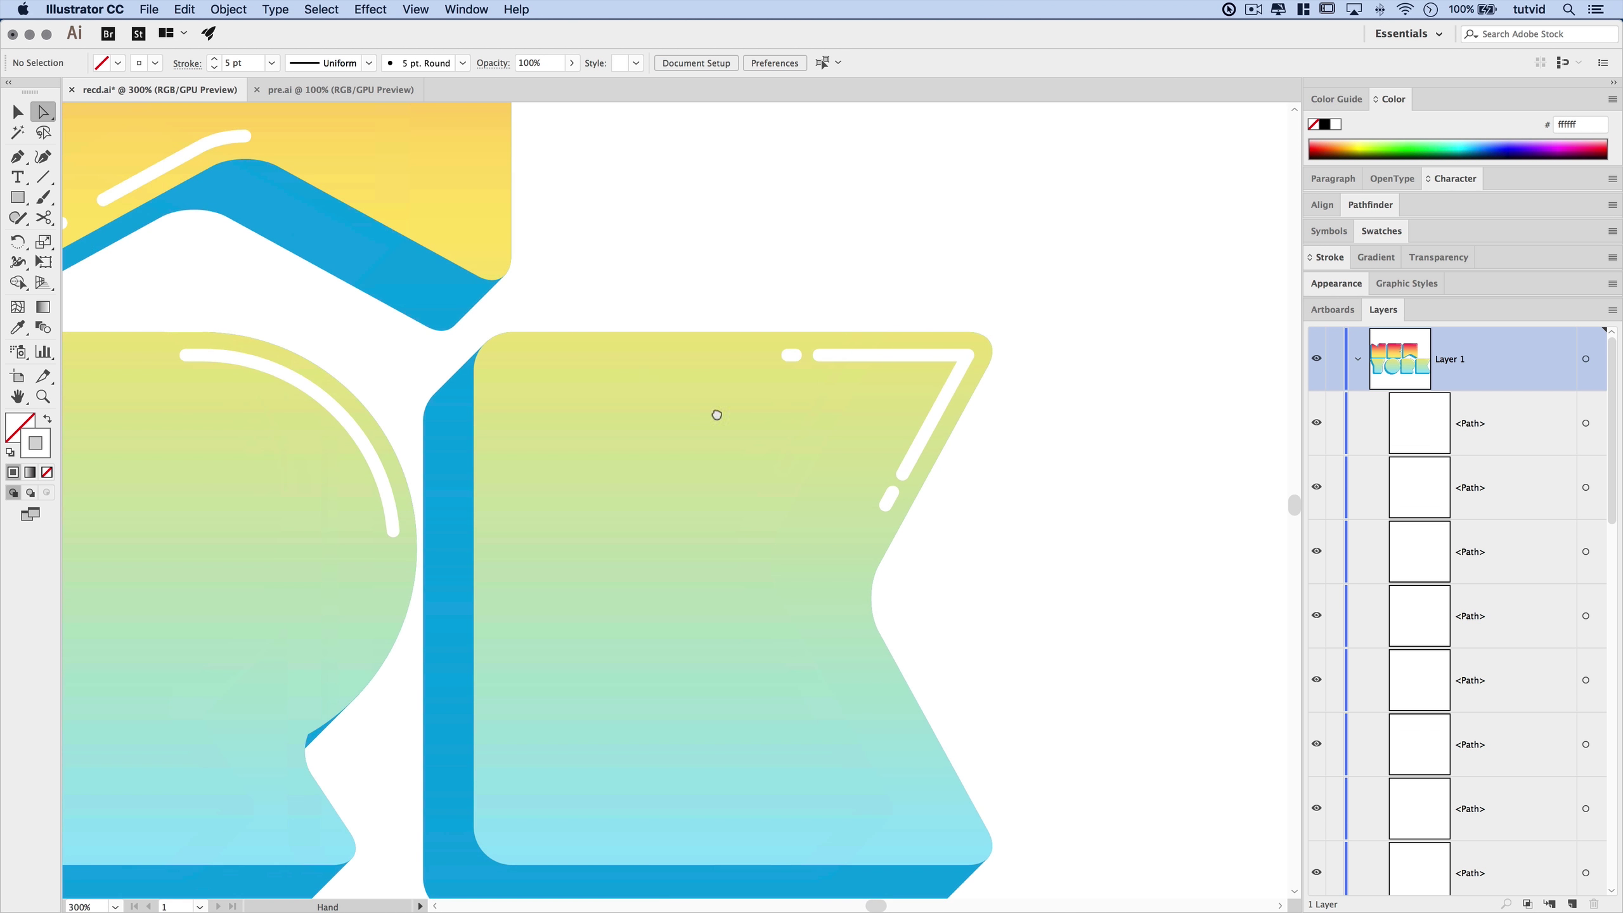
Select all the white highlight strokes across both words and group them
{"action": "scroll", "coordinate": [713, 413], "scroll_direction": "up", "scroll_amount": 5}
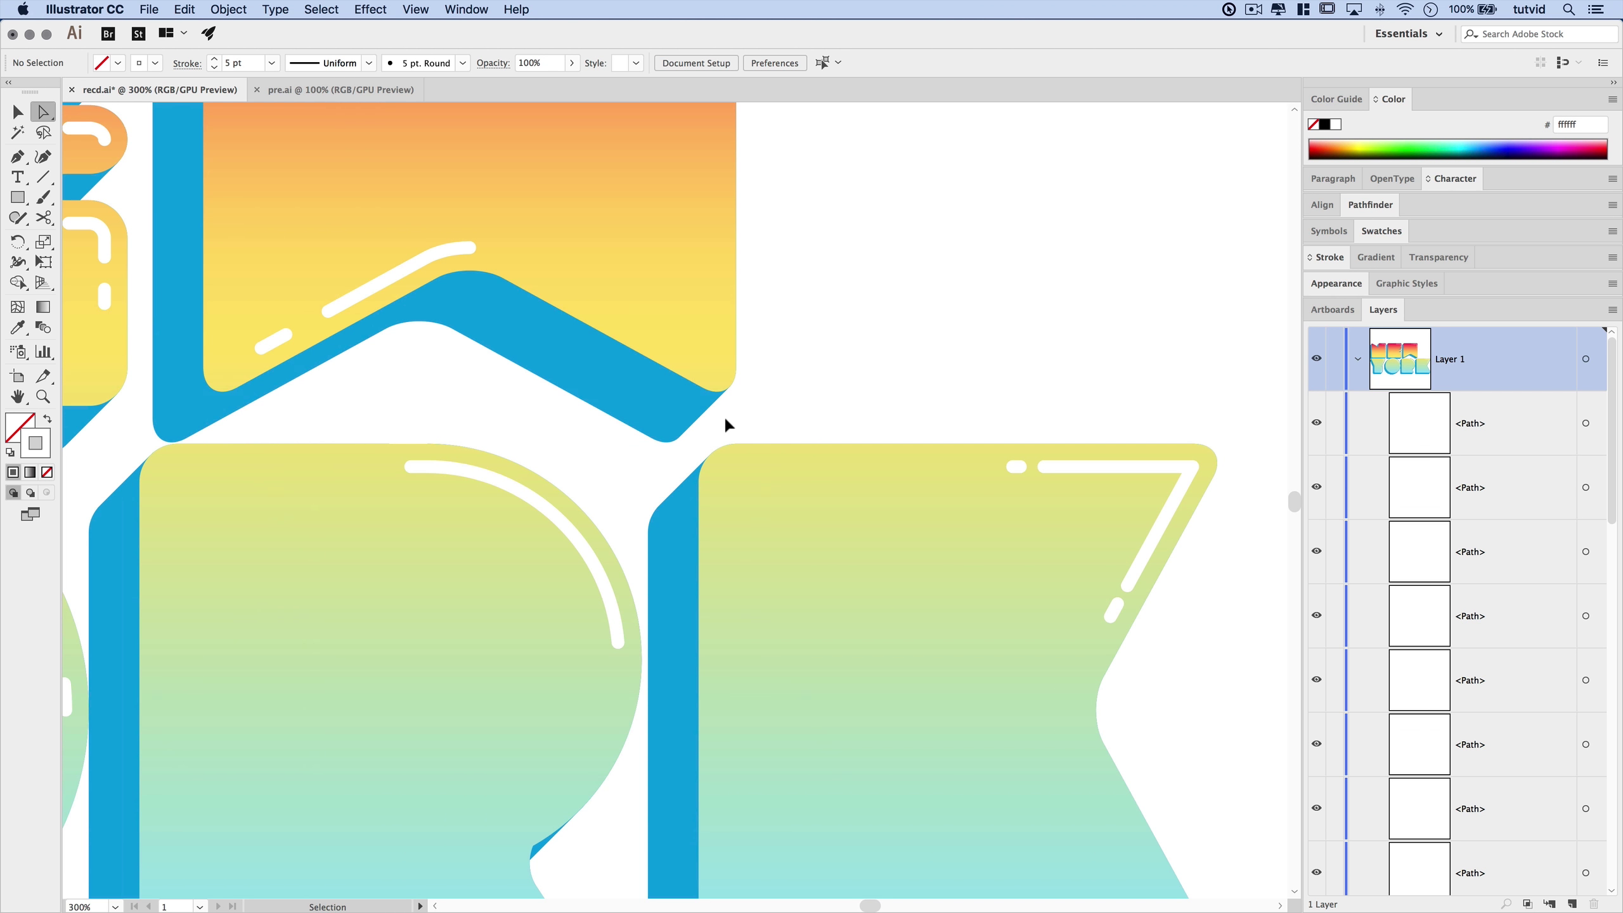
{"action": "key", "text": "super+minus"}
{"action": "scroll", "coordinate": [729, 425], "scroll_direction": "left", "scroll_amount": 3}
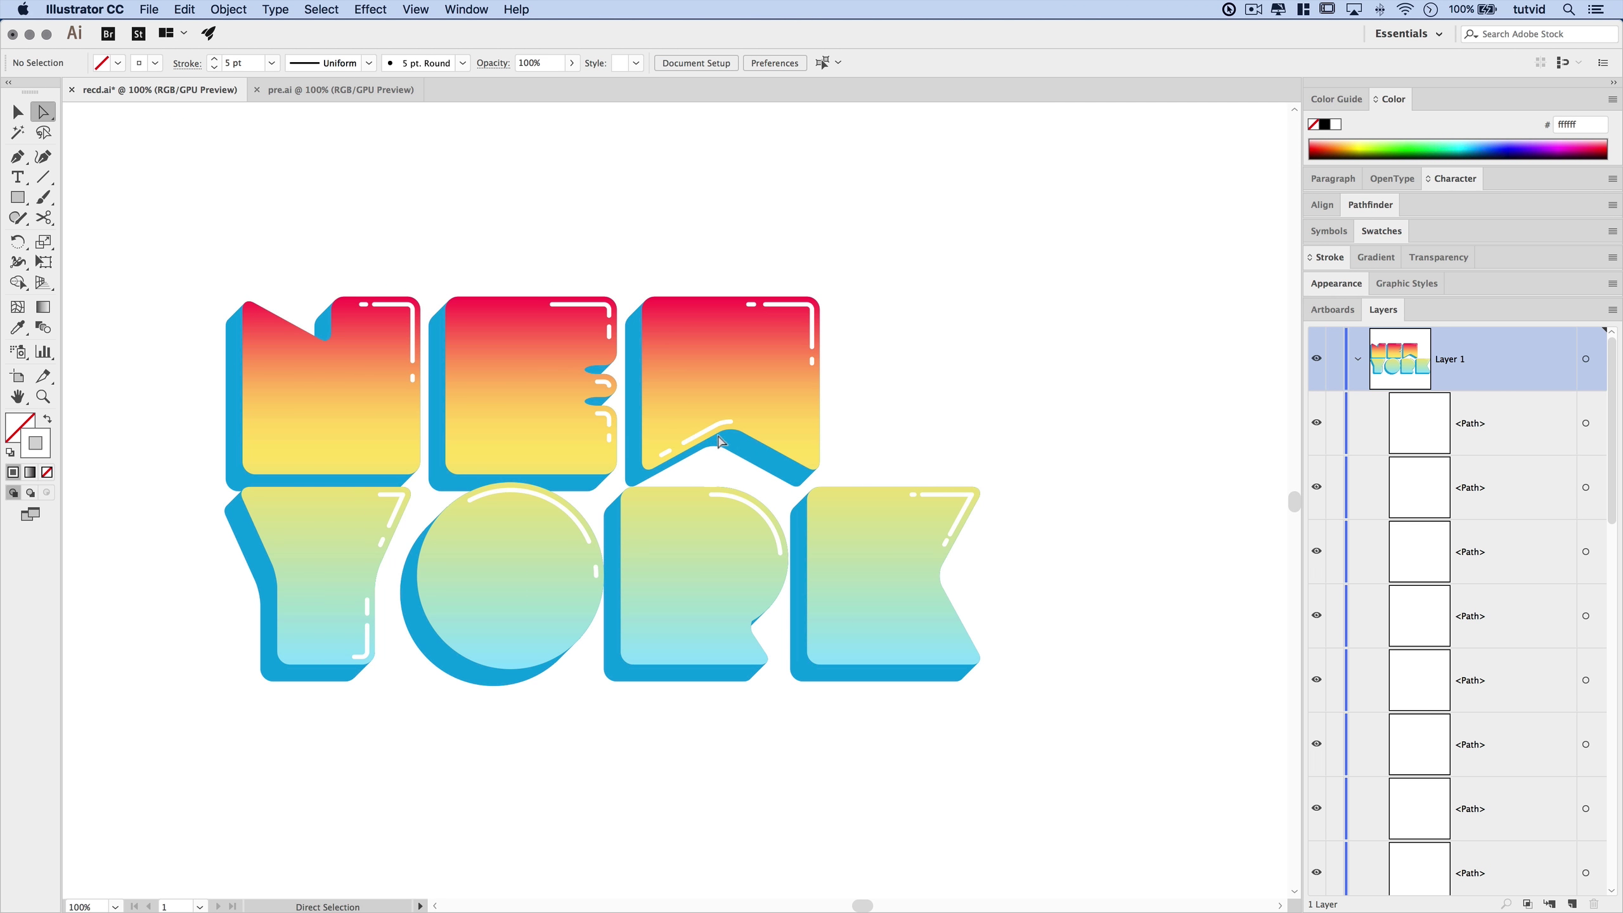
{"action": "scroll", "coordinate": [722, 473], "scroll_direction": "up", "scroll_amount": 2}
{"action": "scroll", "coordinate": [722, 473], "scroll_direction": "left", "scroll_amount": 2}
{"action": "key", "text": "super+minus"}
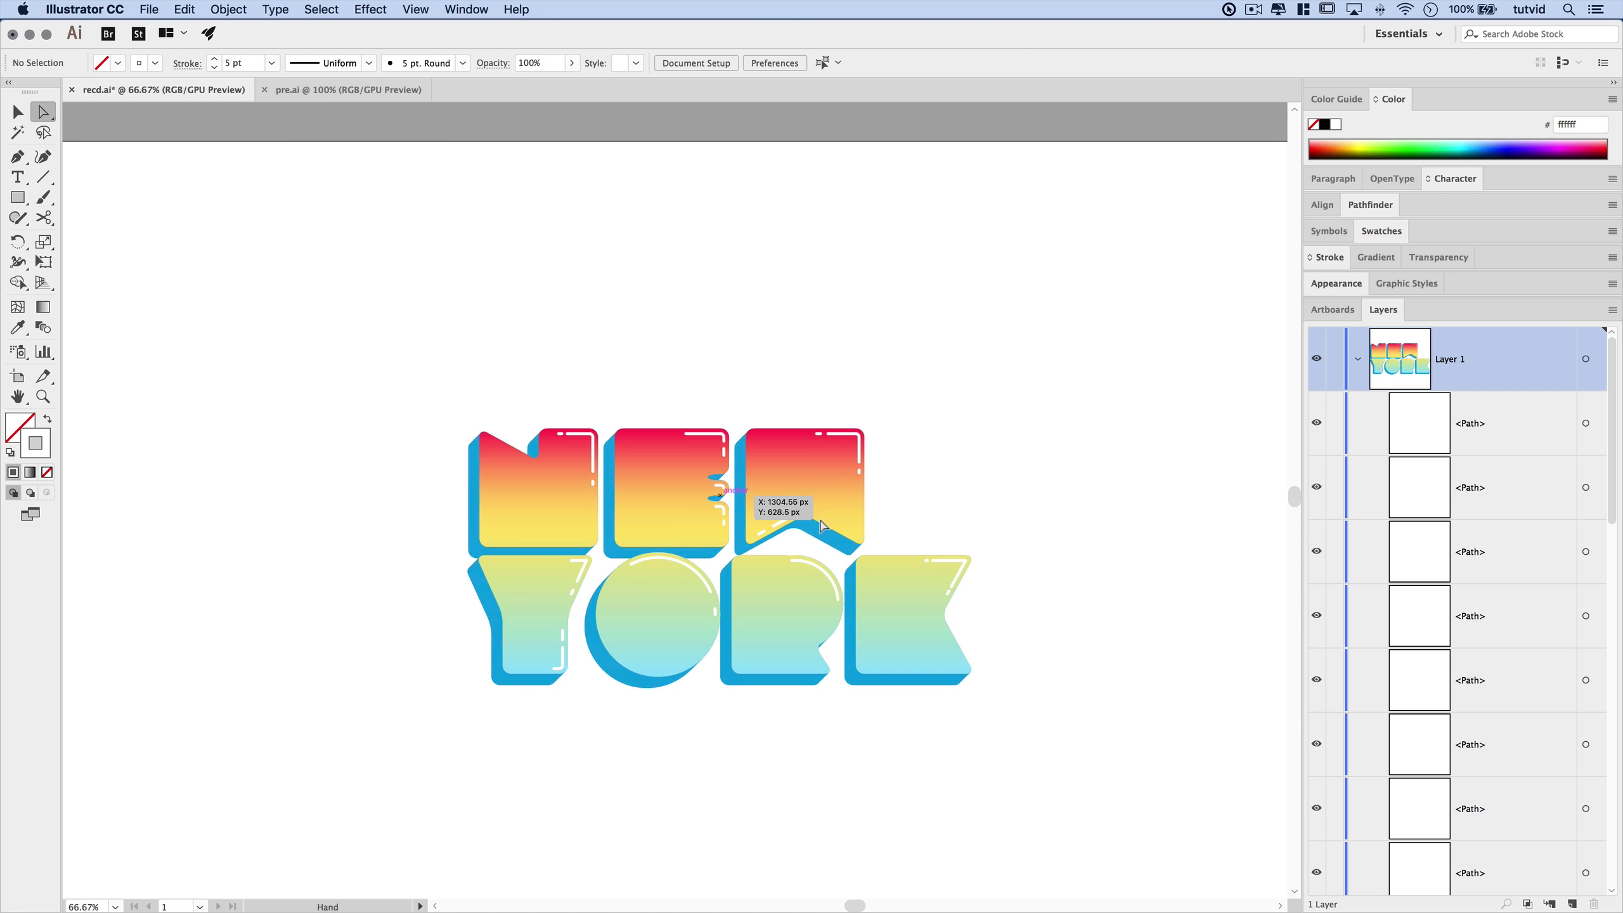
{"action": "left_click_drag", "start_coordinate": [1061, 602], "coordinate": [1010, 588]}
{"action": "key", "text": "v"}
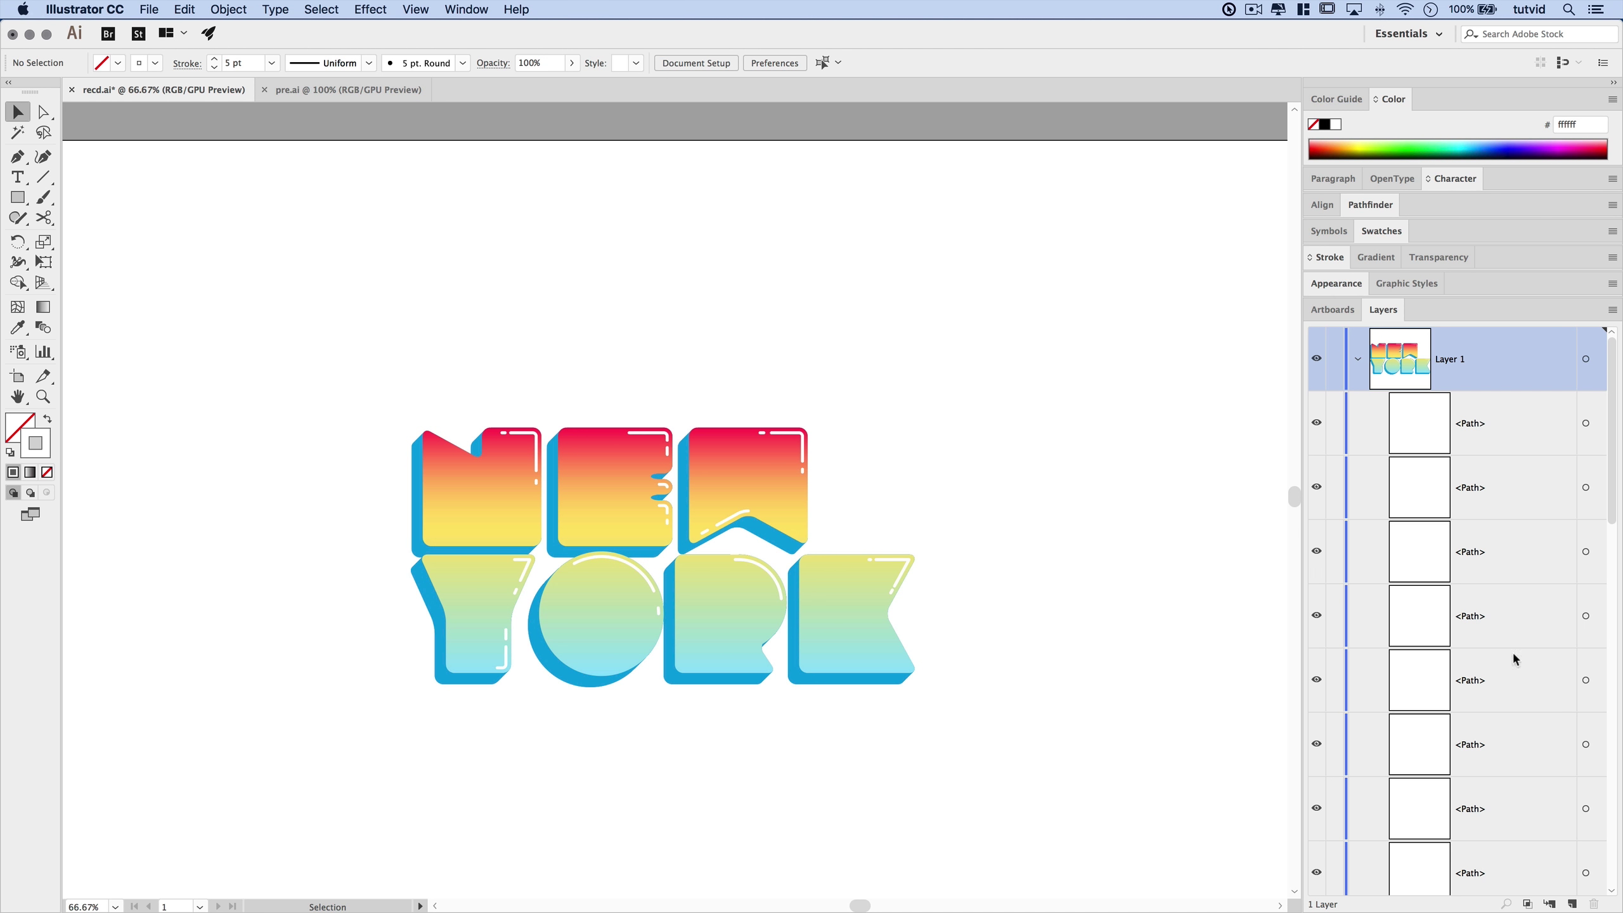
{"action": "left_click_drag", "start_coordinate": [299, 296], "coordinate": [979, 755]}
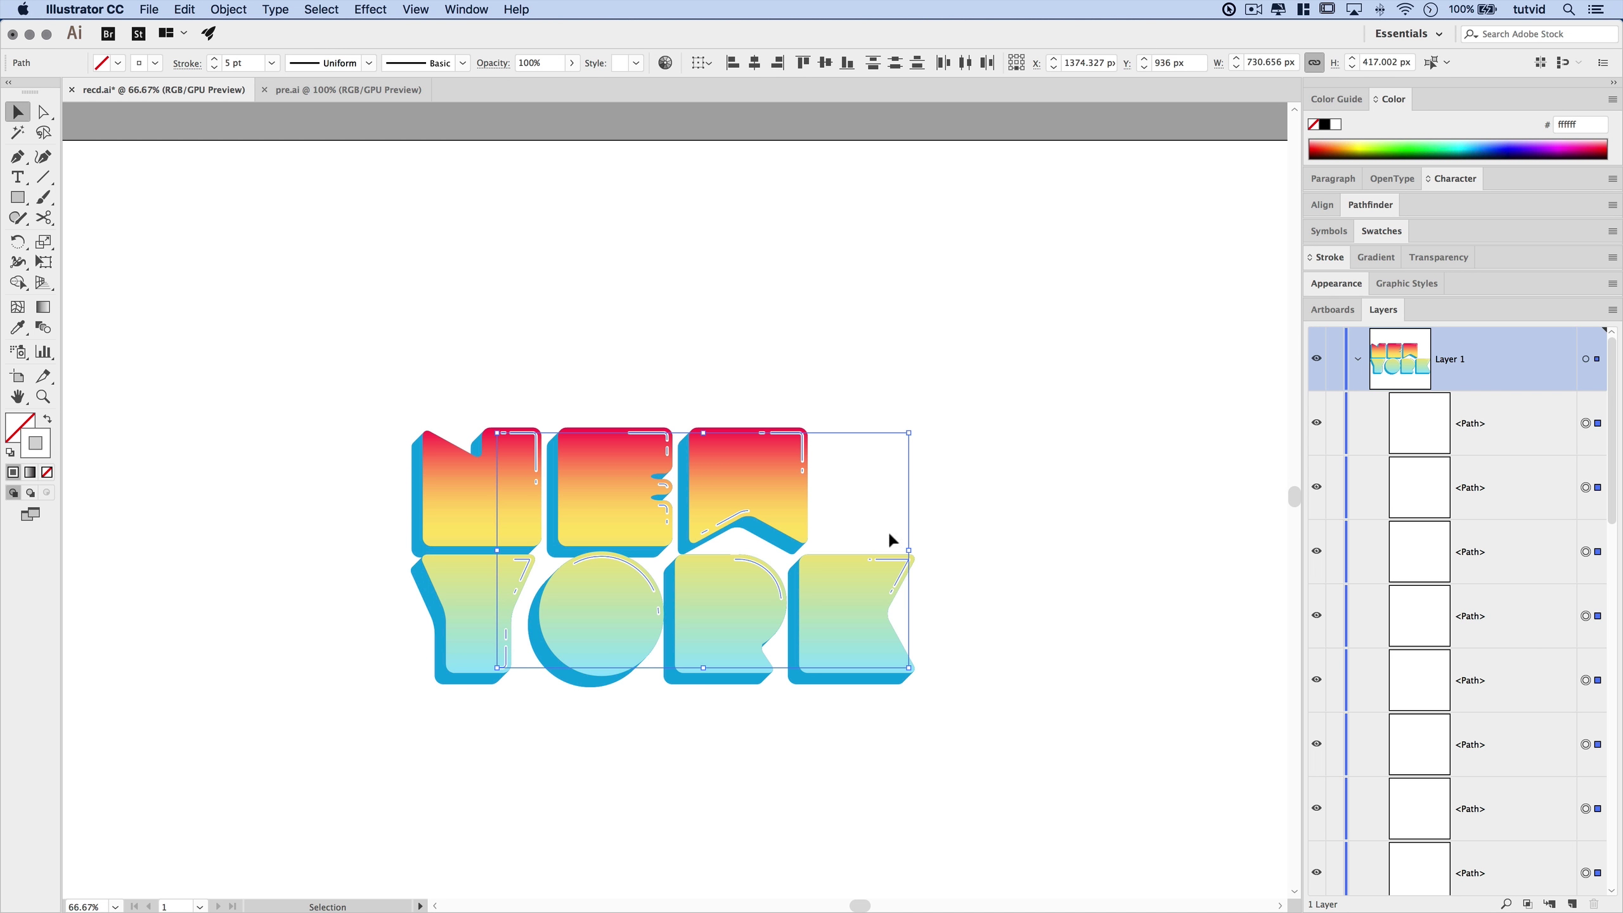
{"action": "left_click", "coordinate": [228, 9]}
{"action": "left_click", "coordinate": [256, 72]}
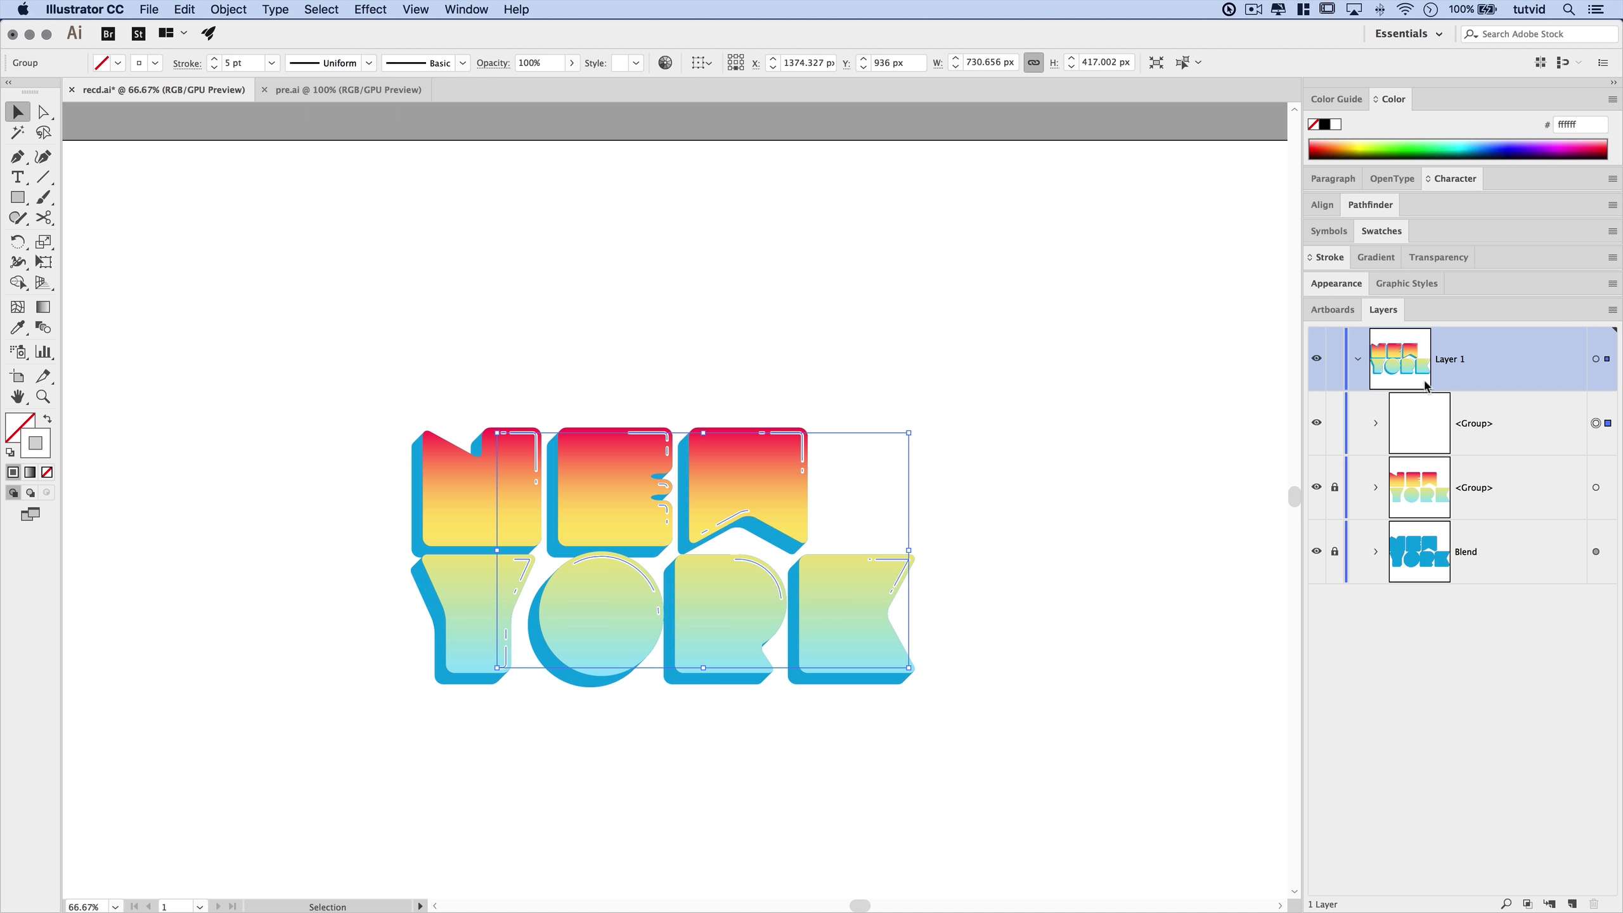
Rename the new group of strokes as Highlights
{"action": "double_click", "coordinate": [1477, 430]}
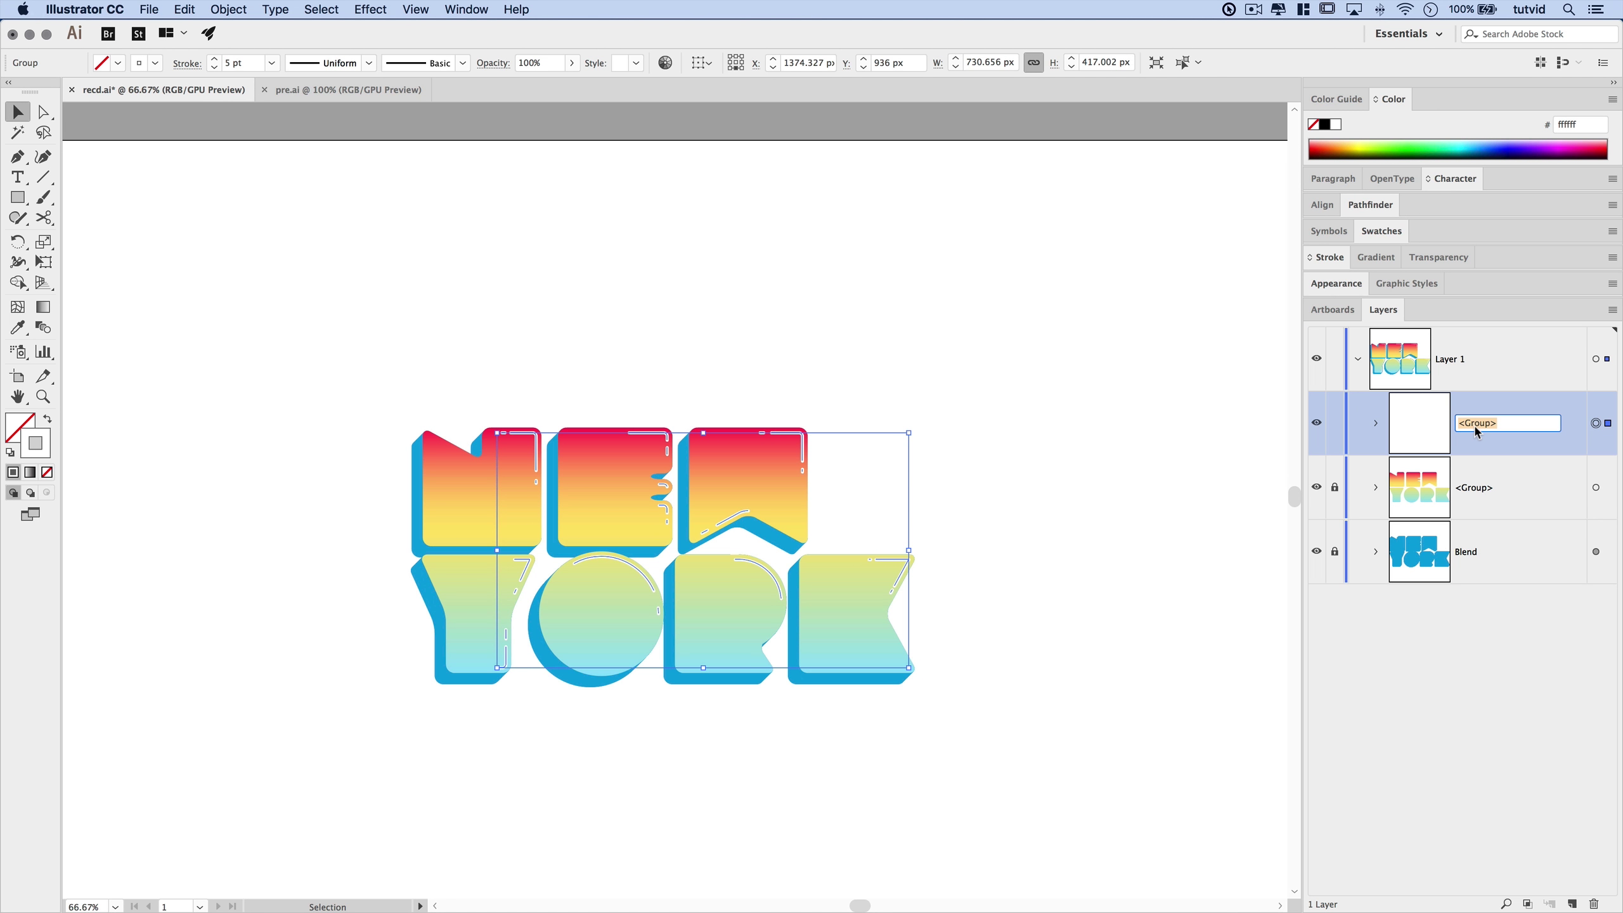
{"action": "type", "text": "igh"}
{"action": "type", "text": "lights"}
{"action": "key", "text": "Return"}
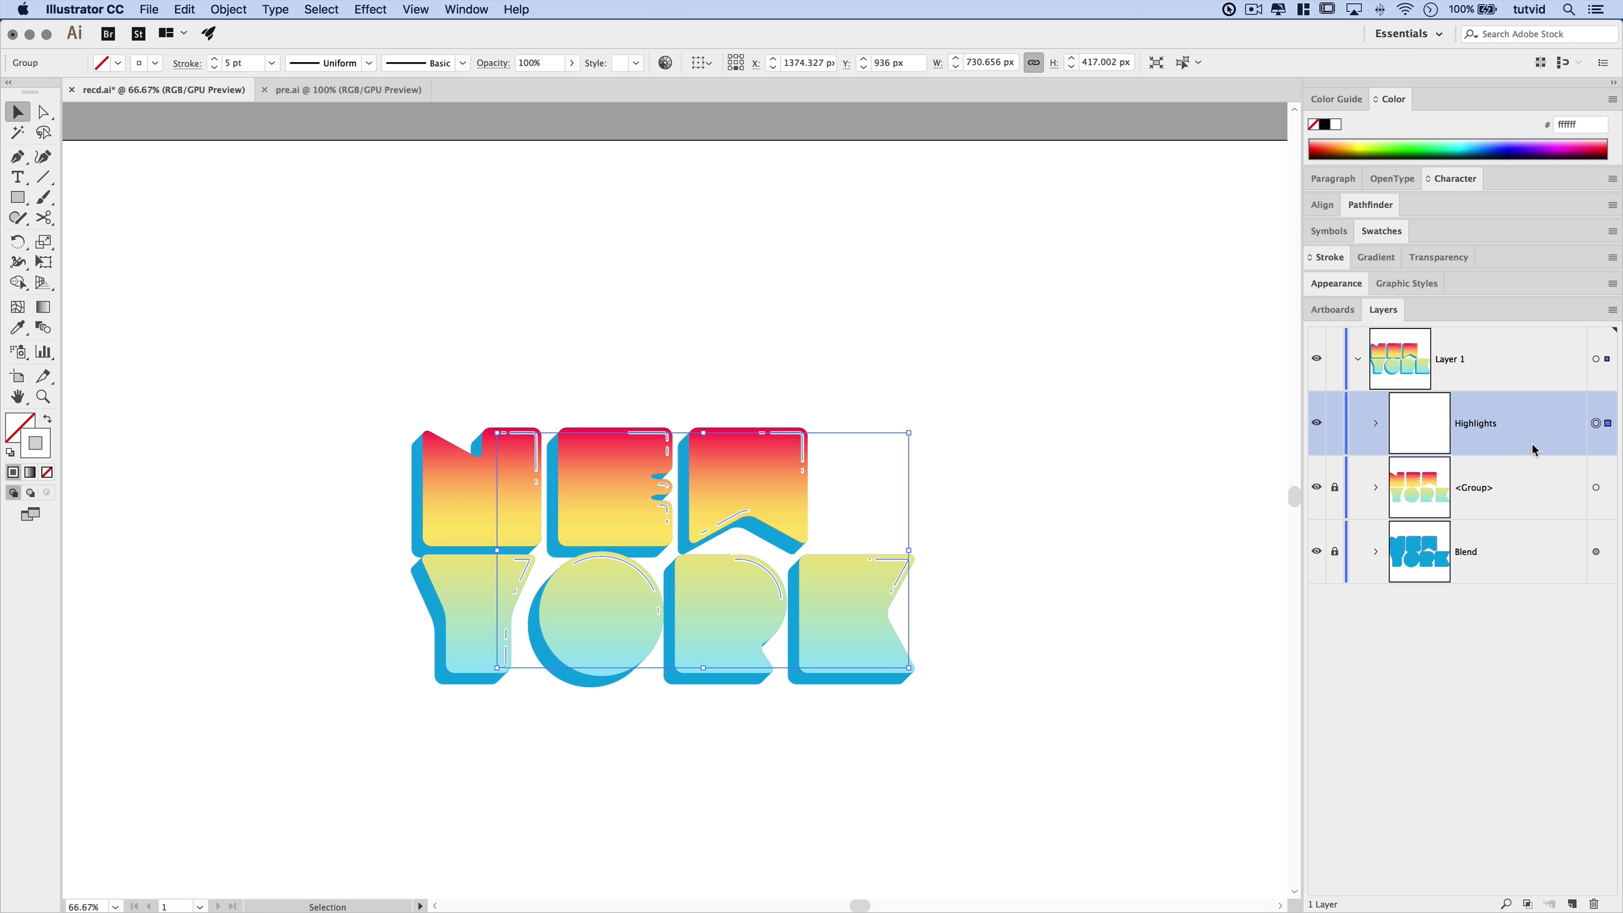
Set the Highlights group's blending mode to Overlay and deselect it
{"action": "left_click", "coordinate": [1446, 257]}
{"action": "left_click", "coordinate": [1364, 288]}
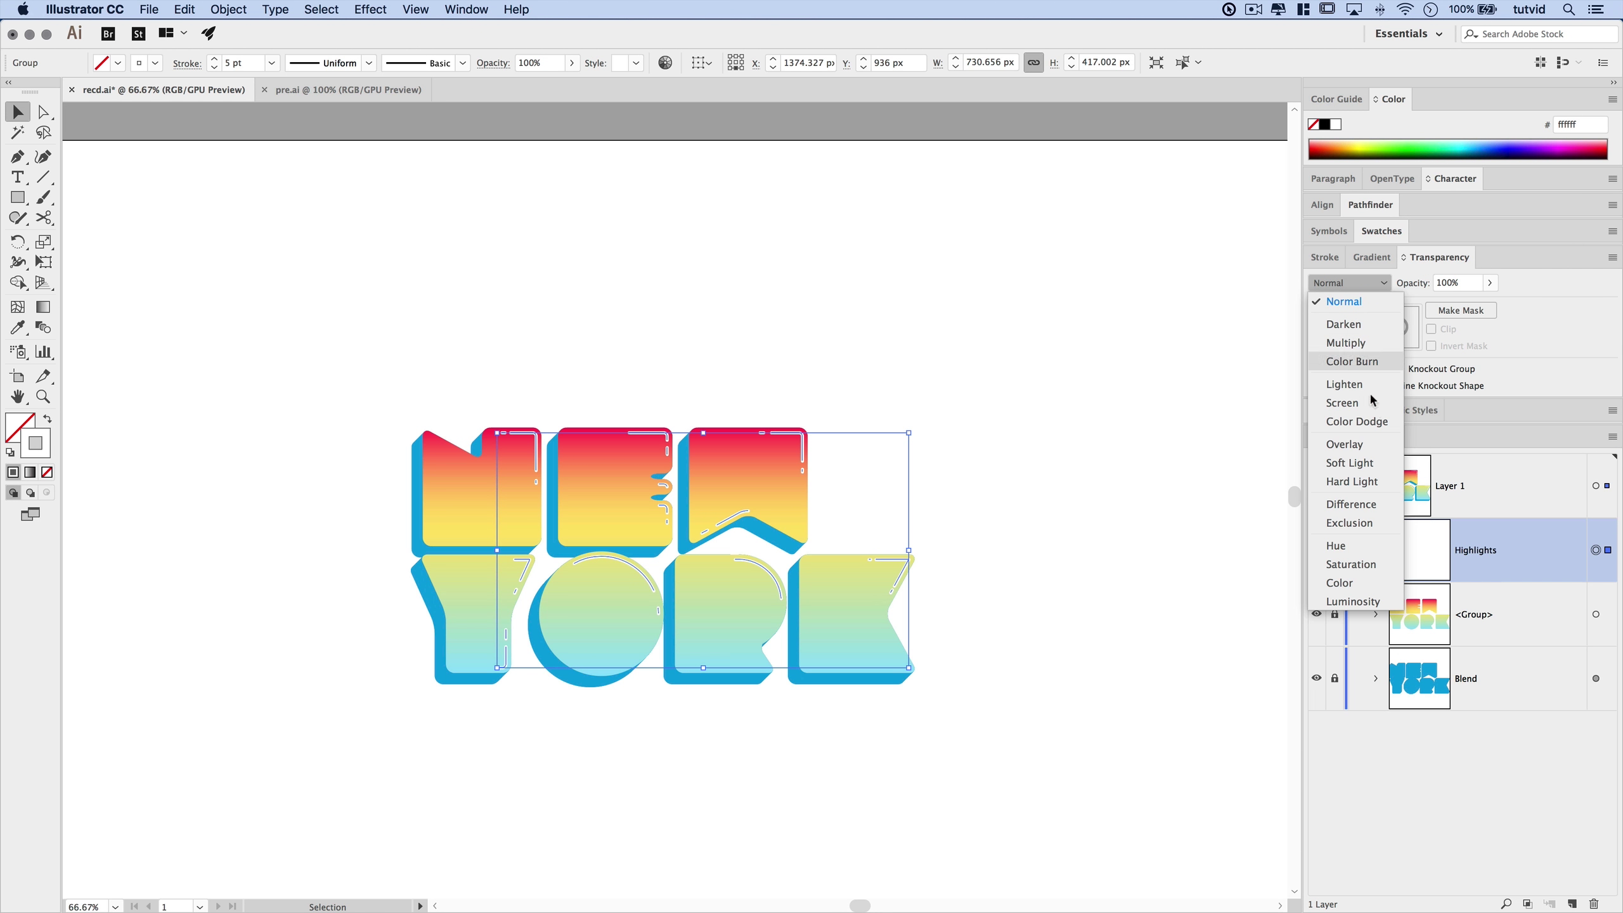
{"action": "left_click", "coordinate": [1365, 444]}
{"action": "left_click", "coordinate": [1030, 437]}
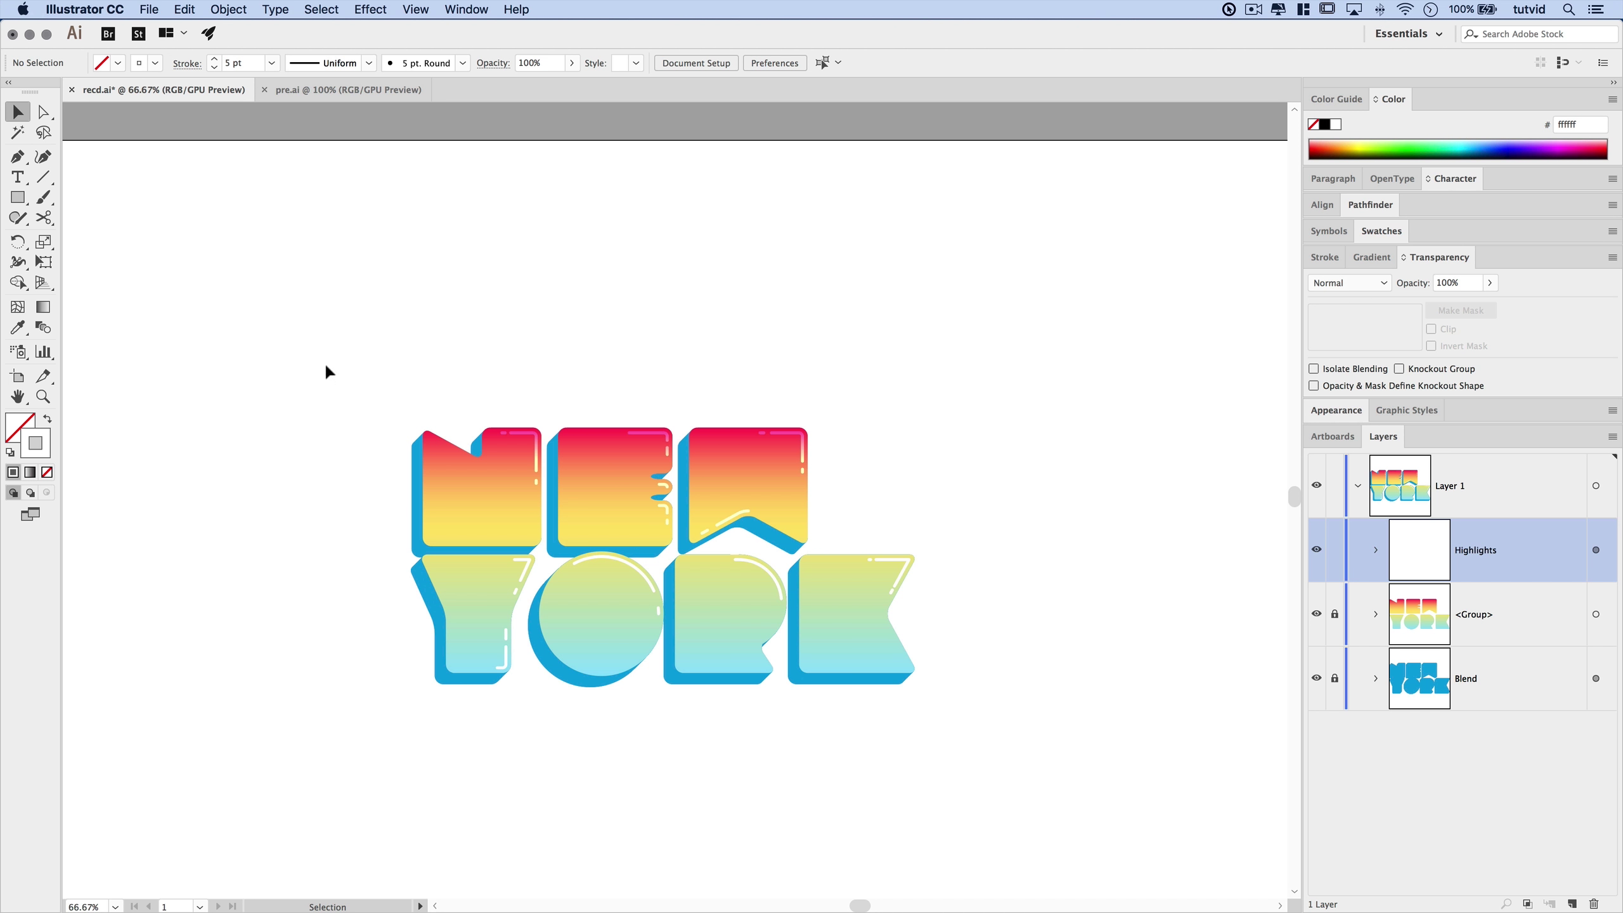
Select only the highlight strokes on the word YORK inside the group, leaving out those on the W
{"action": "left_click", "coordinate": [45, 113]}
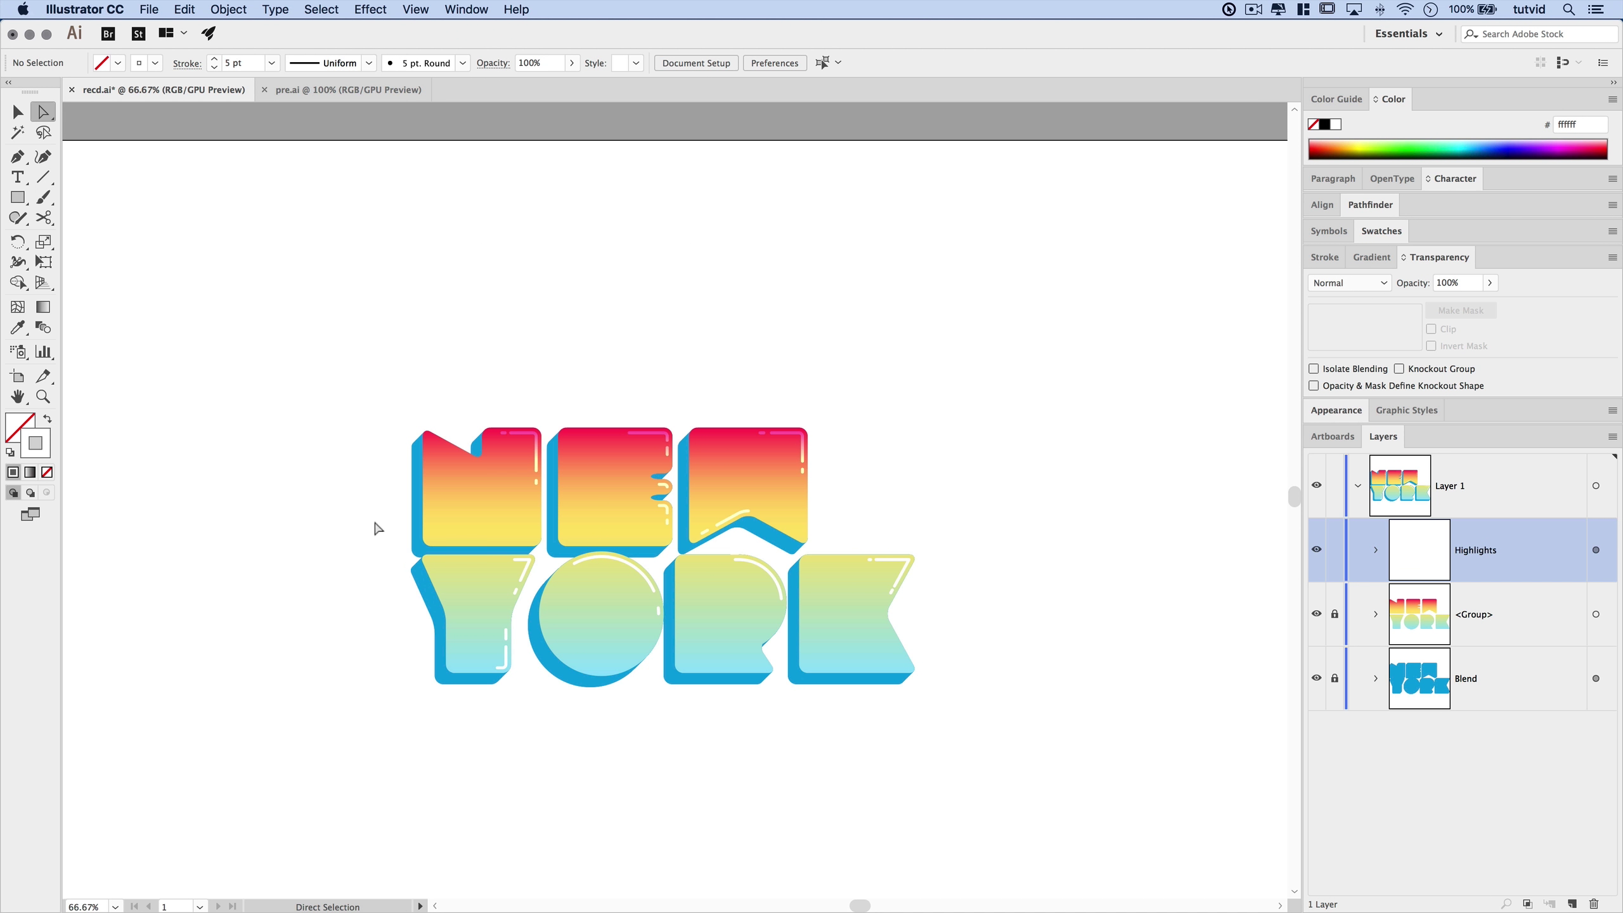
{"action": "left_click_drag", "start_coordinate": [359, 534], "coordinate": [946, 705]}
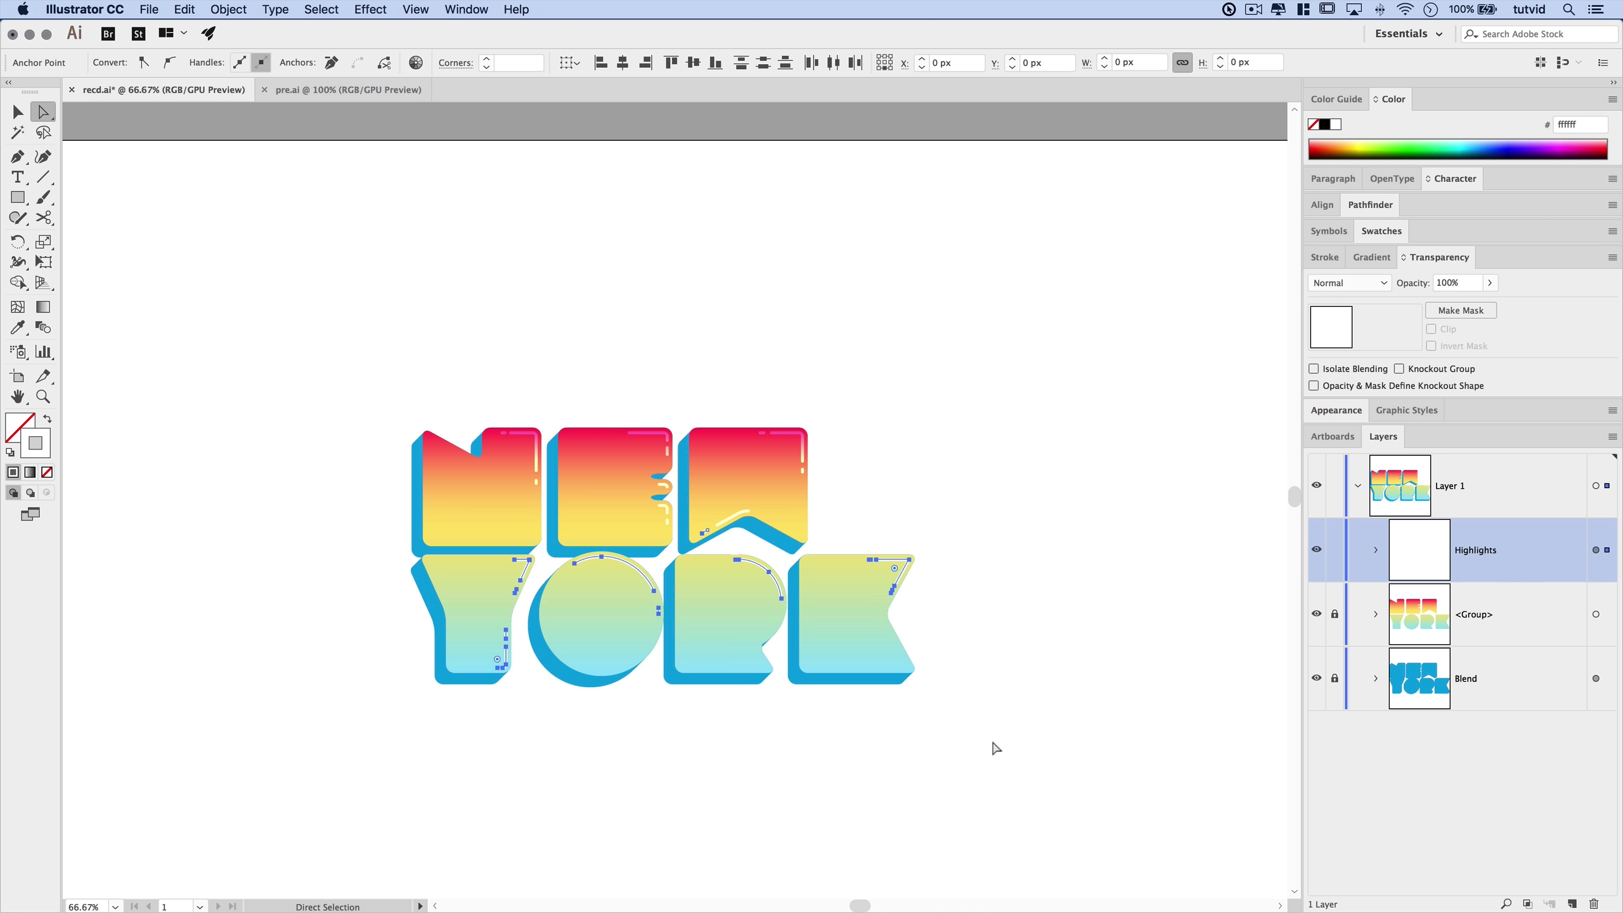
{"action": "left_click", "coordinate": [953, 746]}
{"action": "left_click_drag", "start_coordinate": [407, 562], "coordinate": [987, 709]}
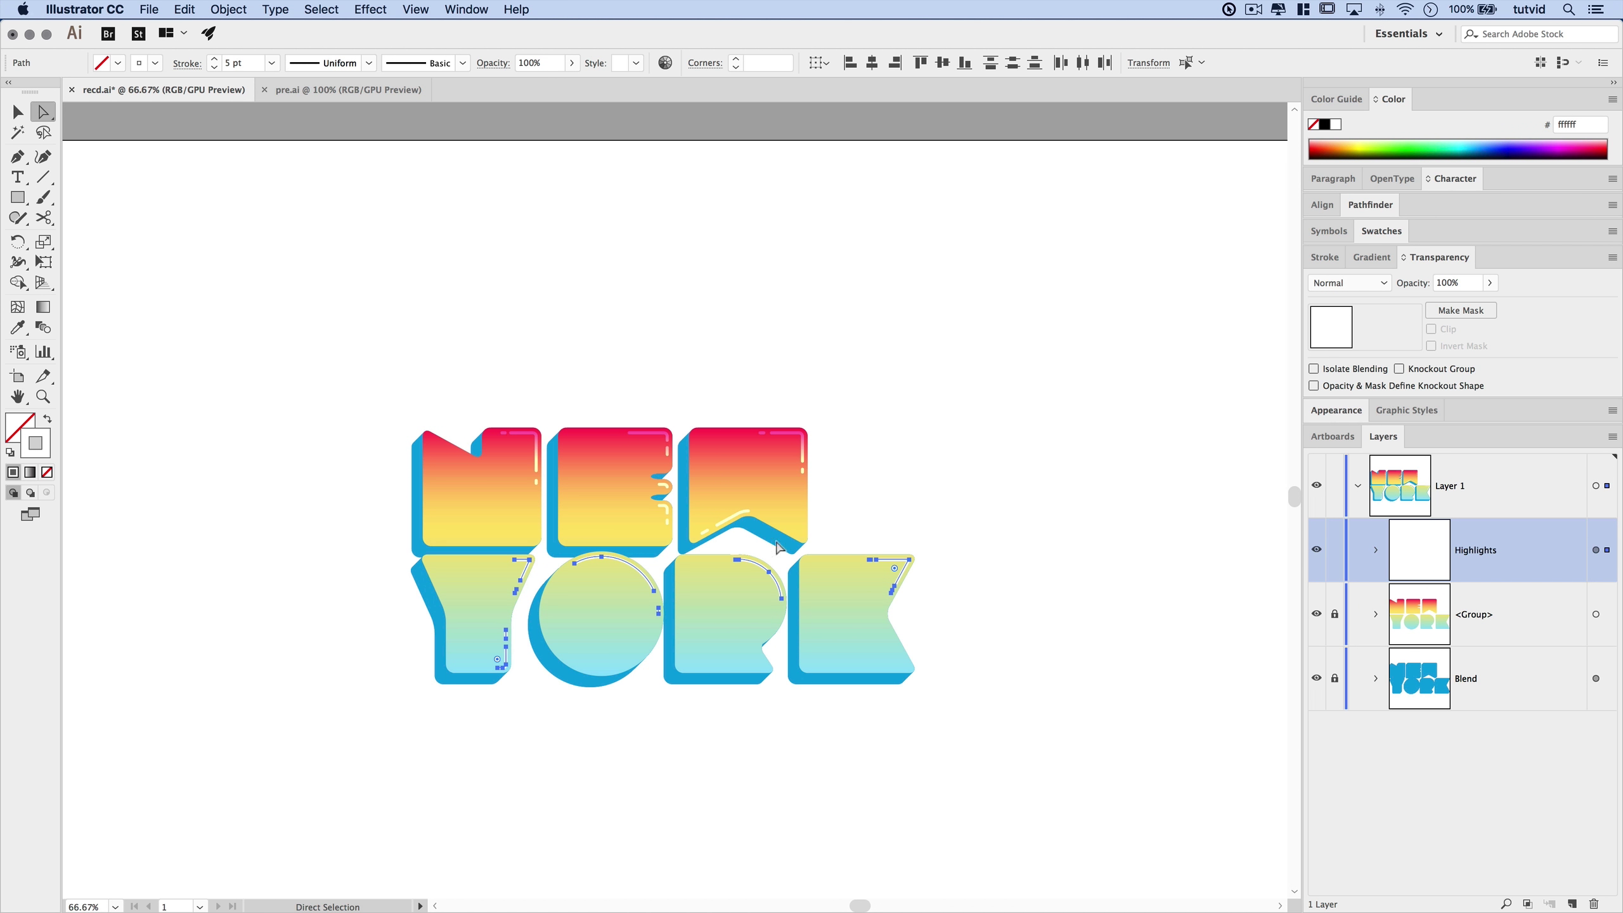
Try an opacity of 50% on the YORK highlight strokes and undo the change
{"action": "left_click_drag", "start_coordinate": [1467, 284], "coordinate": [1381, 286]}
{"action": "type", "text": "5"}
{"action": "left_click", "coordinate": [240, 436]}
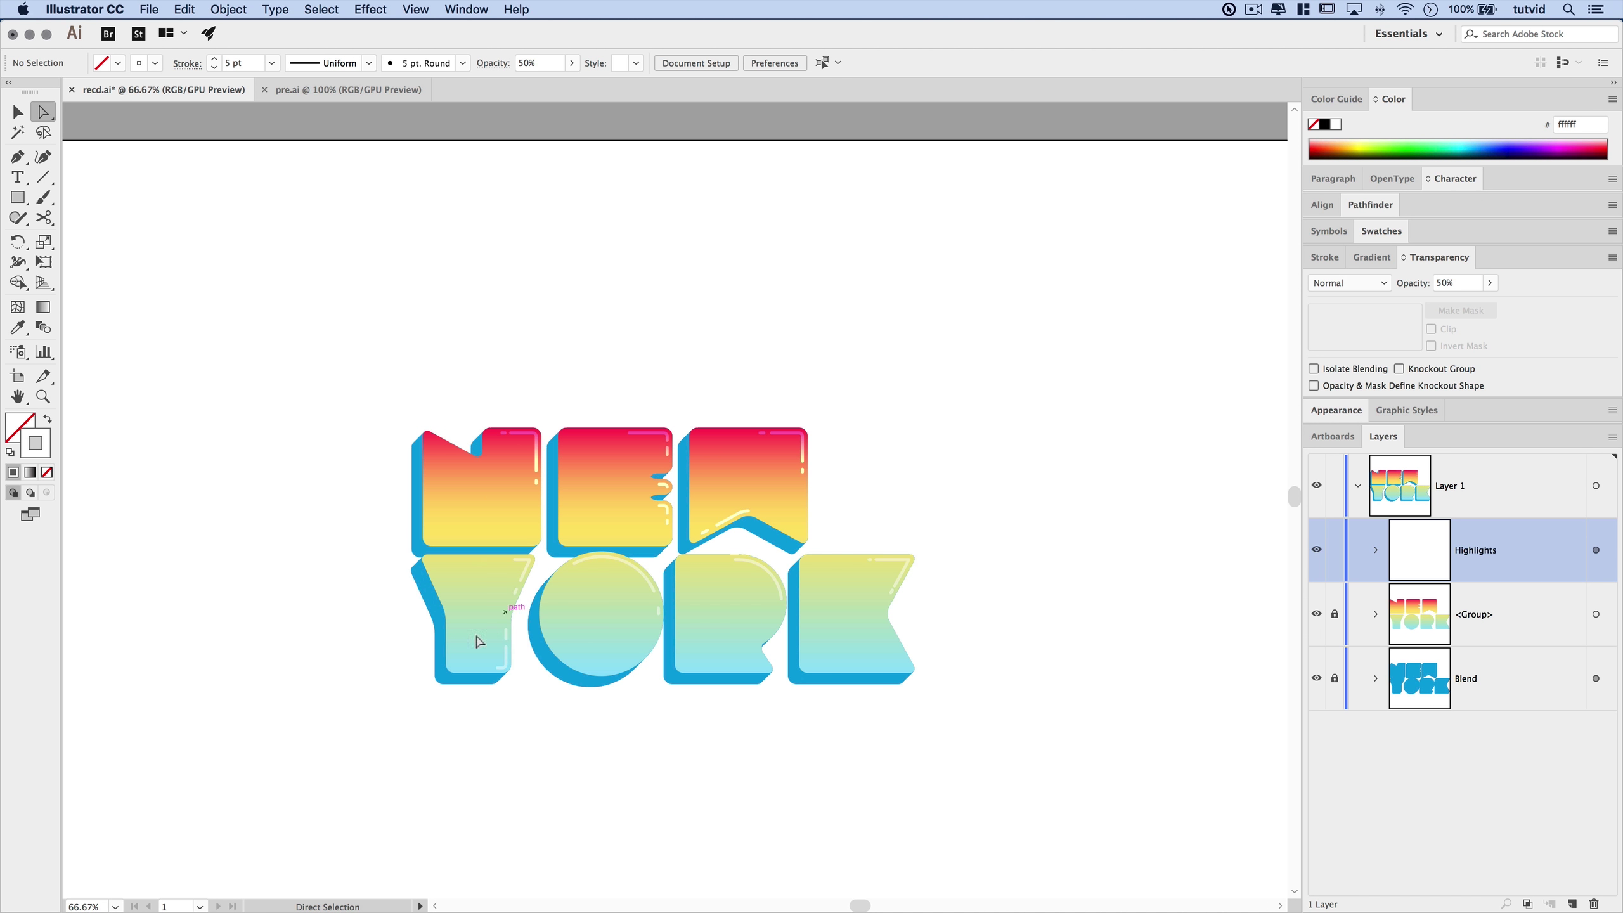
{"action": "key", "text": "super+6"}
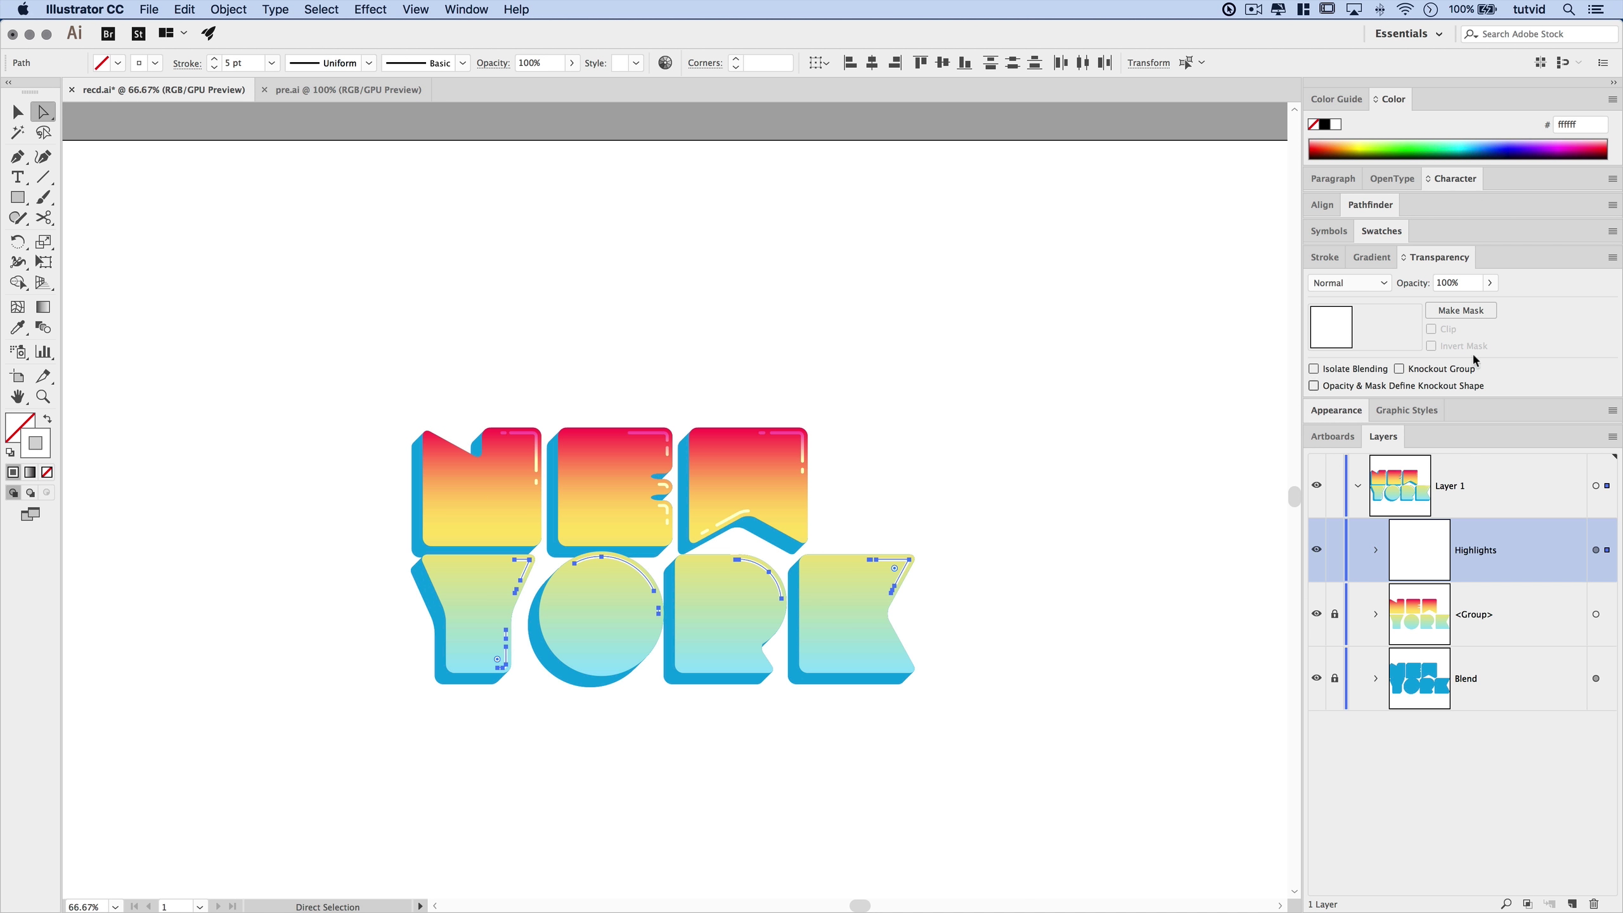
Set the opacity of the selected YORK highlight strokes to 80% and deselect them
{"action": "left_click", "coordinate": [1467, 282]}
{"action": "type", "text": "80"}
{"action": "key", "text": "Return"}
{"action": "left_click", "coordinate": [939, 440]}
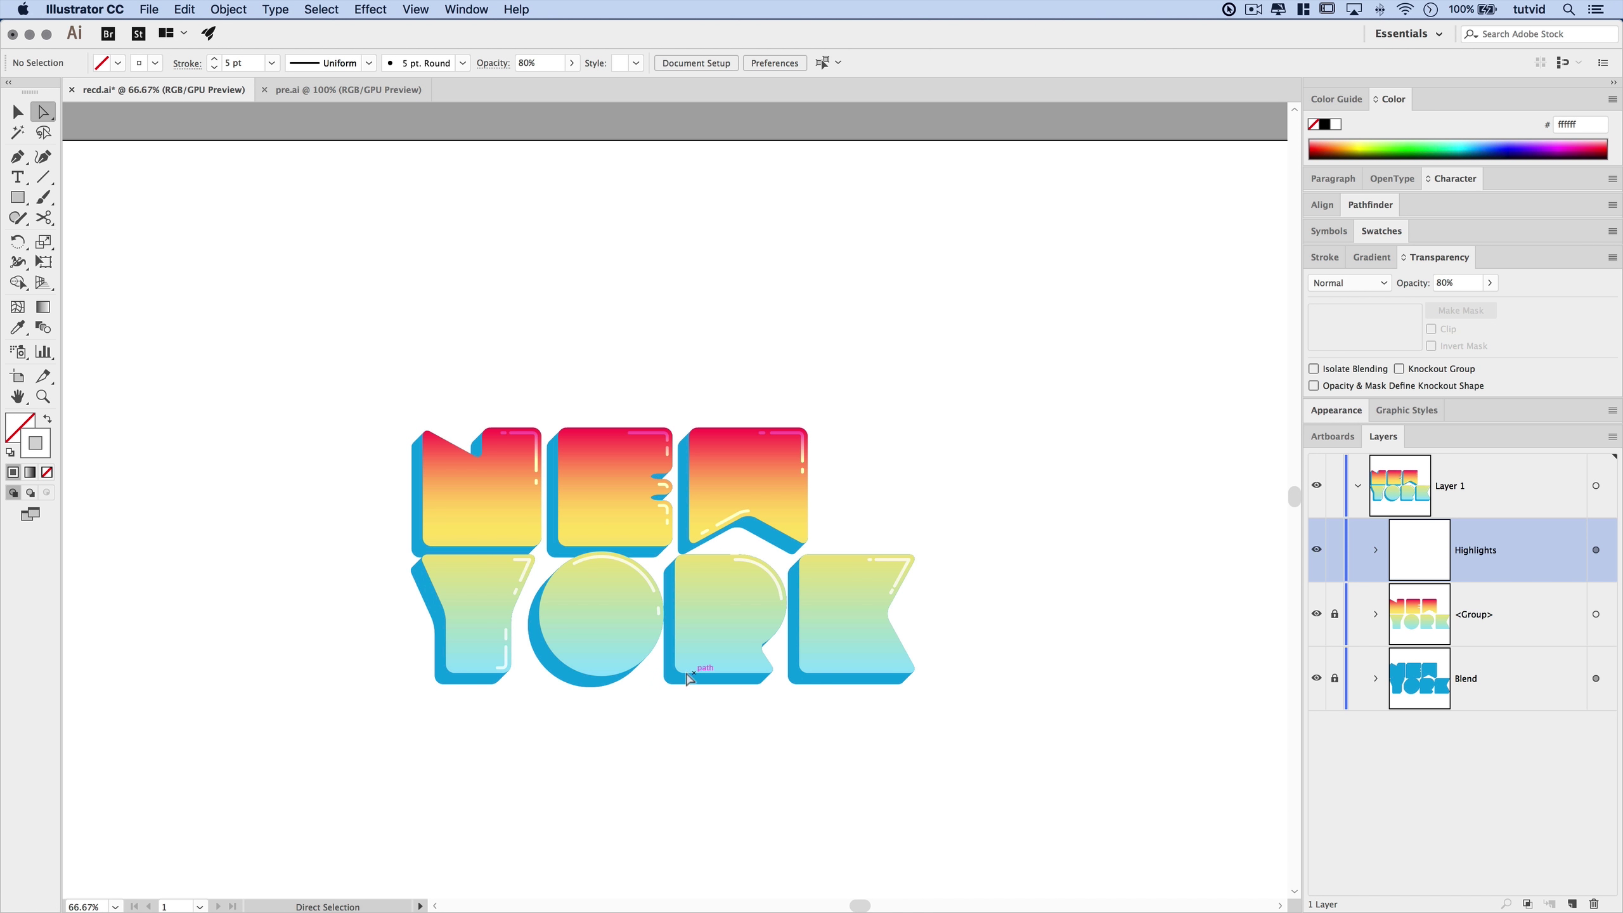
Change the fill of the rear lettering group inside the Blend to 61fcff, then deselect it and collapse the Blend
{"action": "left_click_drag", "start_coordinate": [677, 671], "coordinate": [725, 633]}
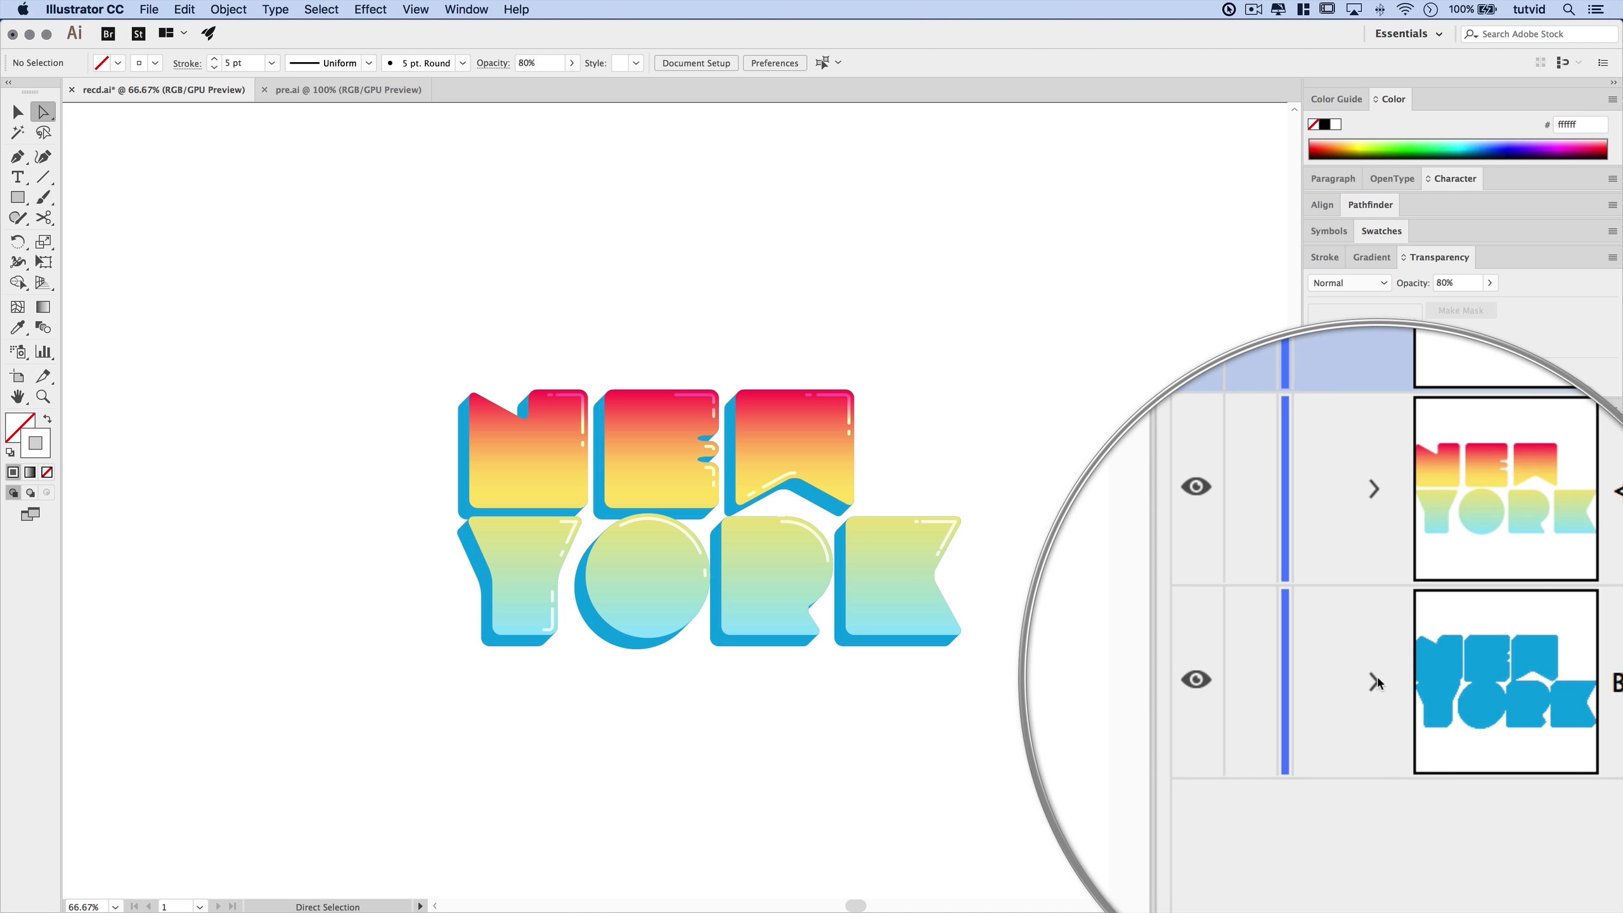
{"action": "left_click", "coordinate": [1375, 678]}
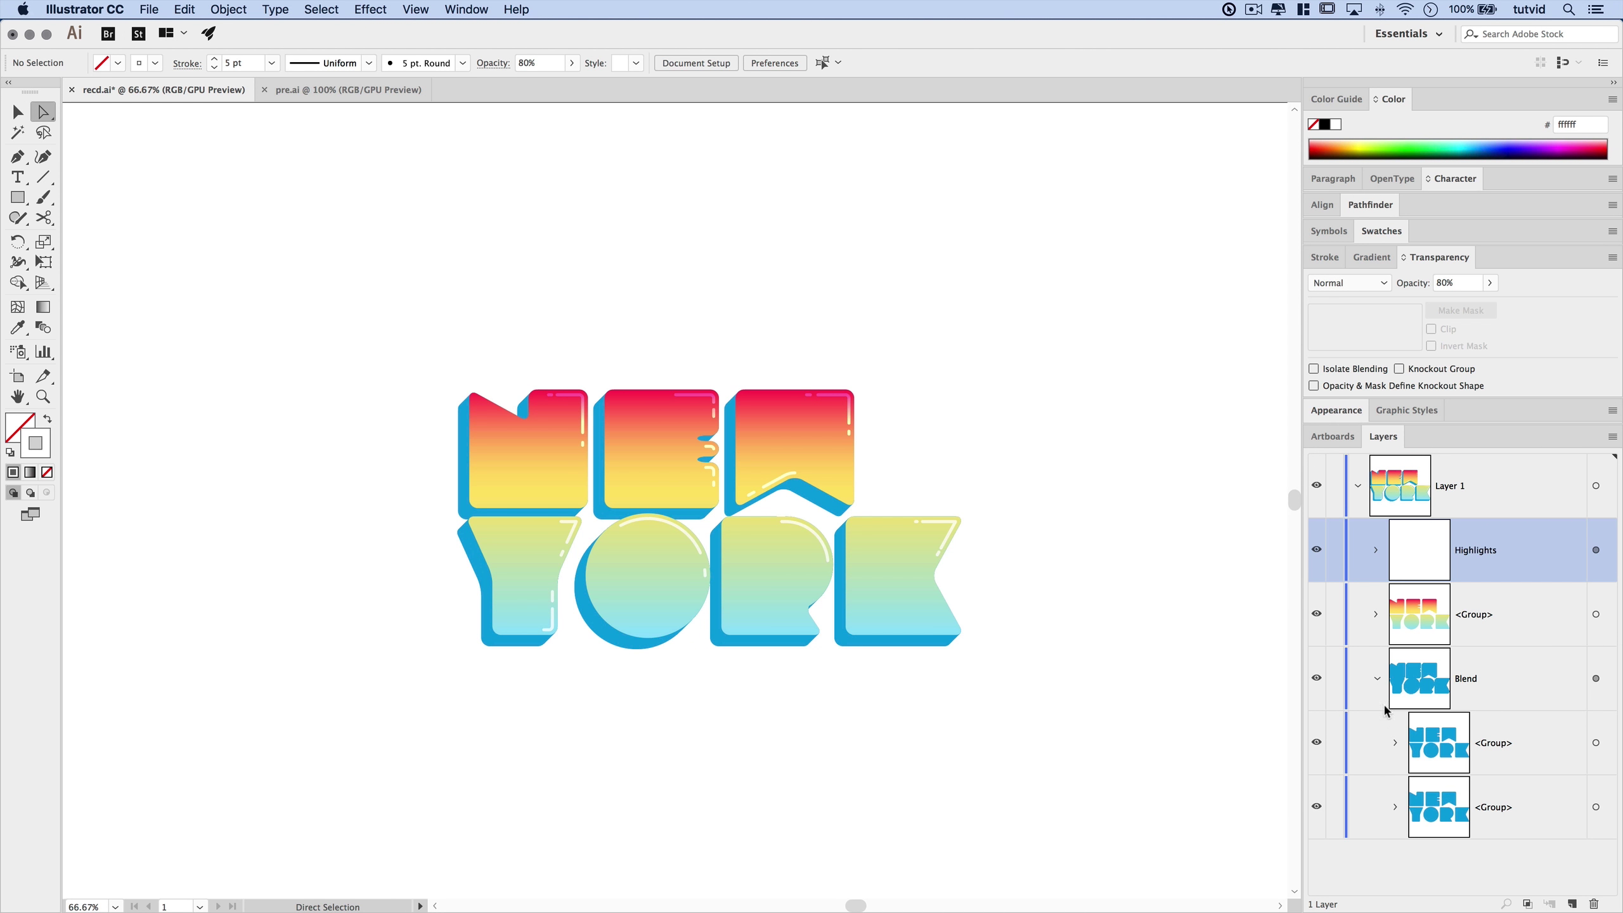
{"action": "left_click", "coordinate": [1595, 807]}
{"action": "left_click", "coordinate": [1596, 743]}
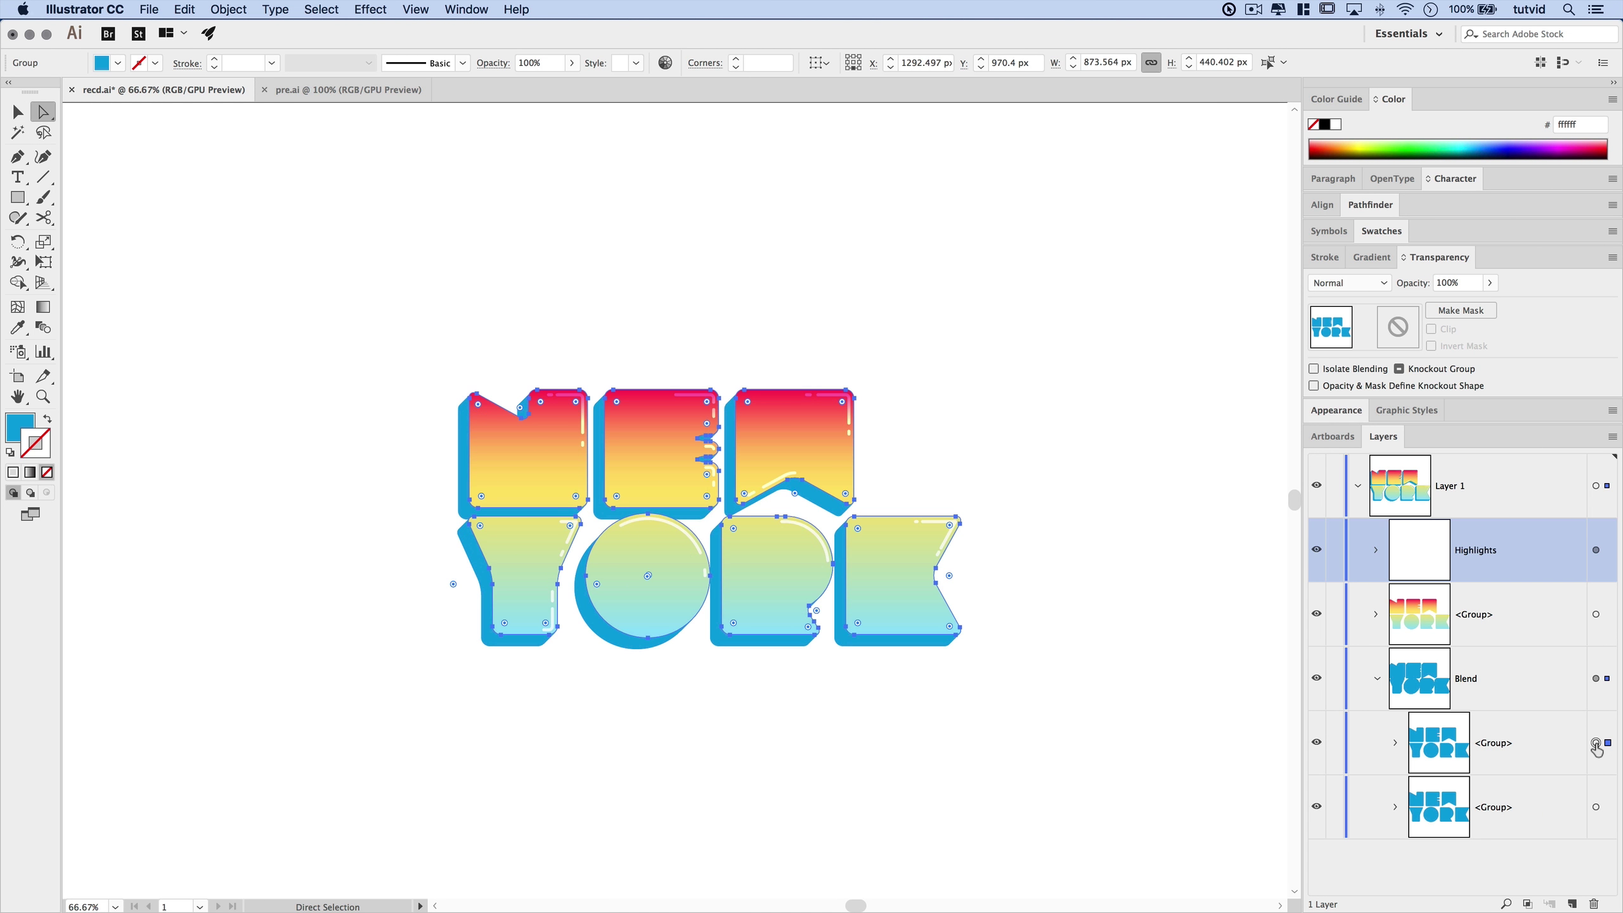
{"action": "left_click", "coordinate": [1595, 807]}
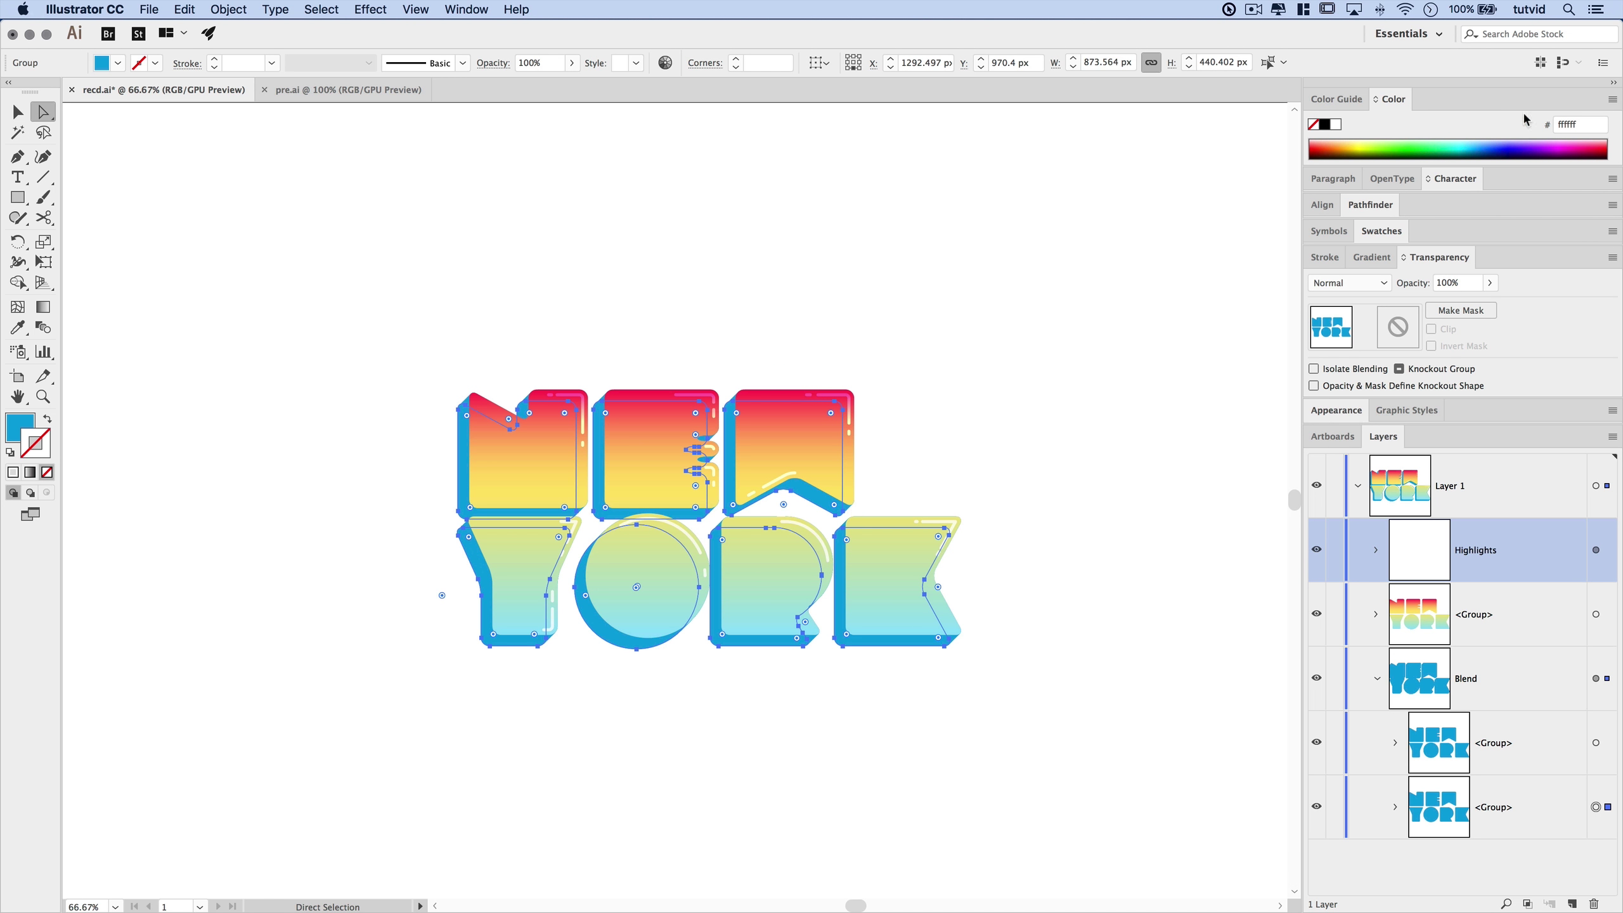
{"action": "left_click", "coordinate": [1375, 100]}
{"action": "left_click", "coordinate": [1376, 101]}
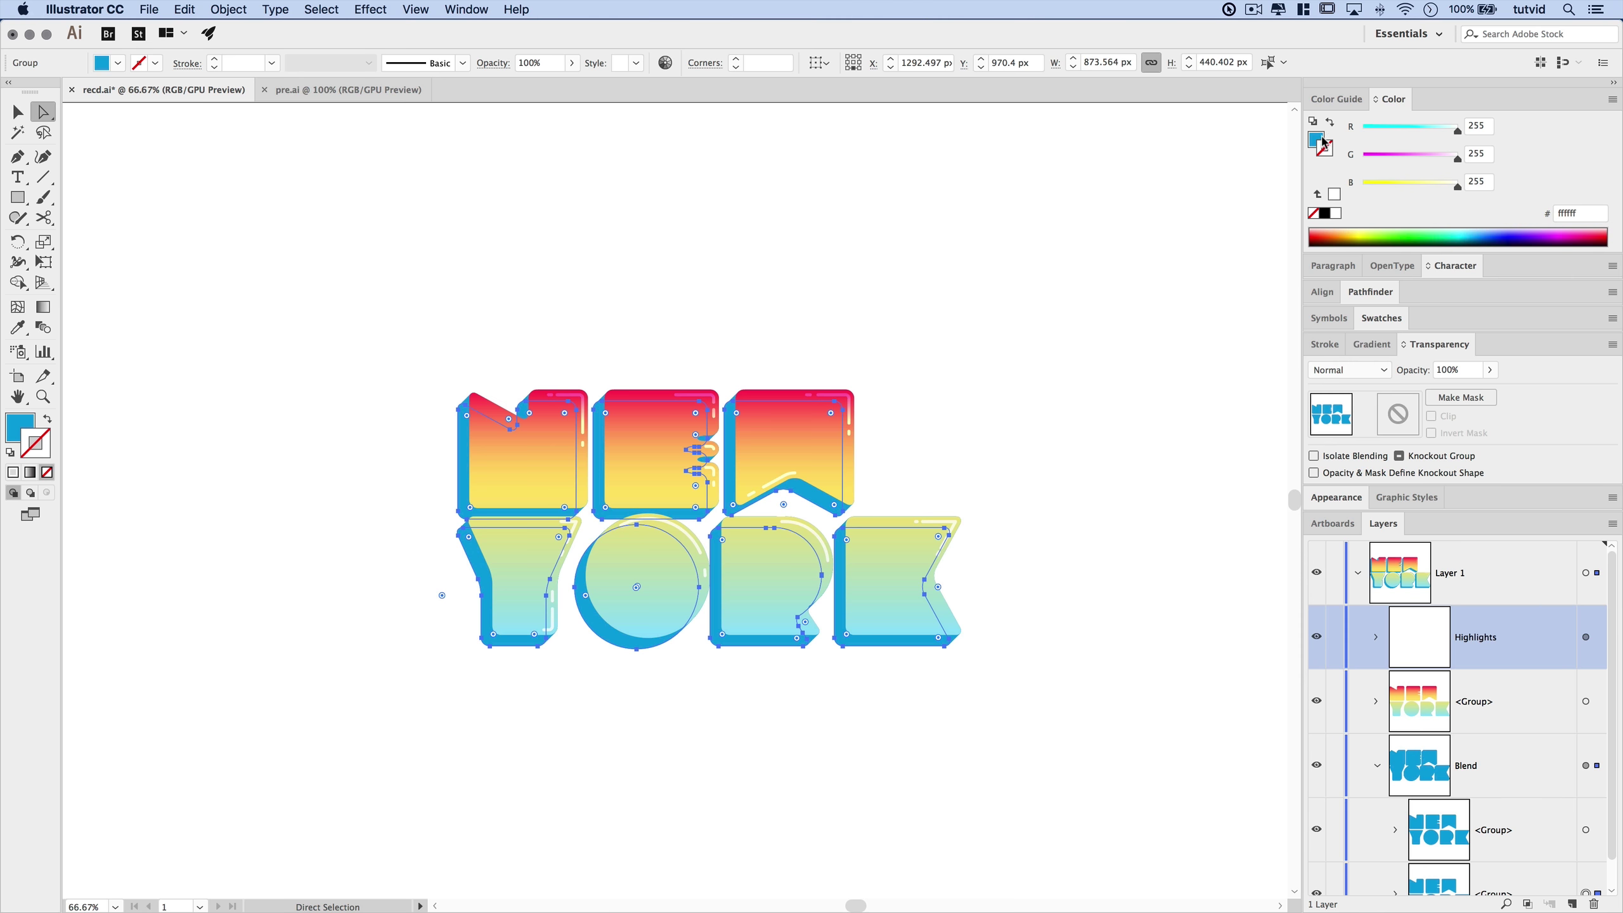
{"action": "left_click", "coordinate": [1317, 139]}
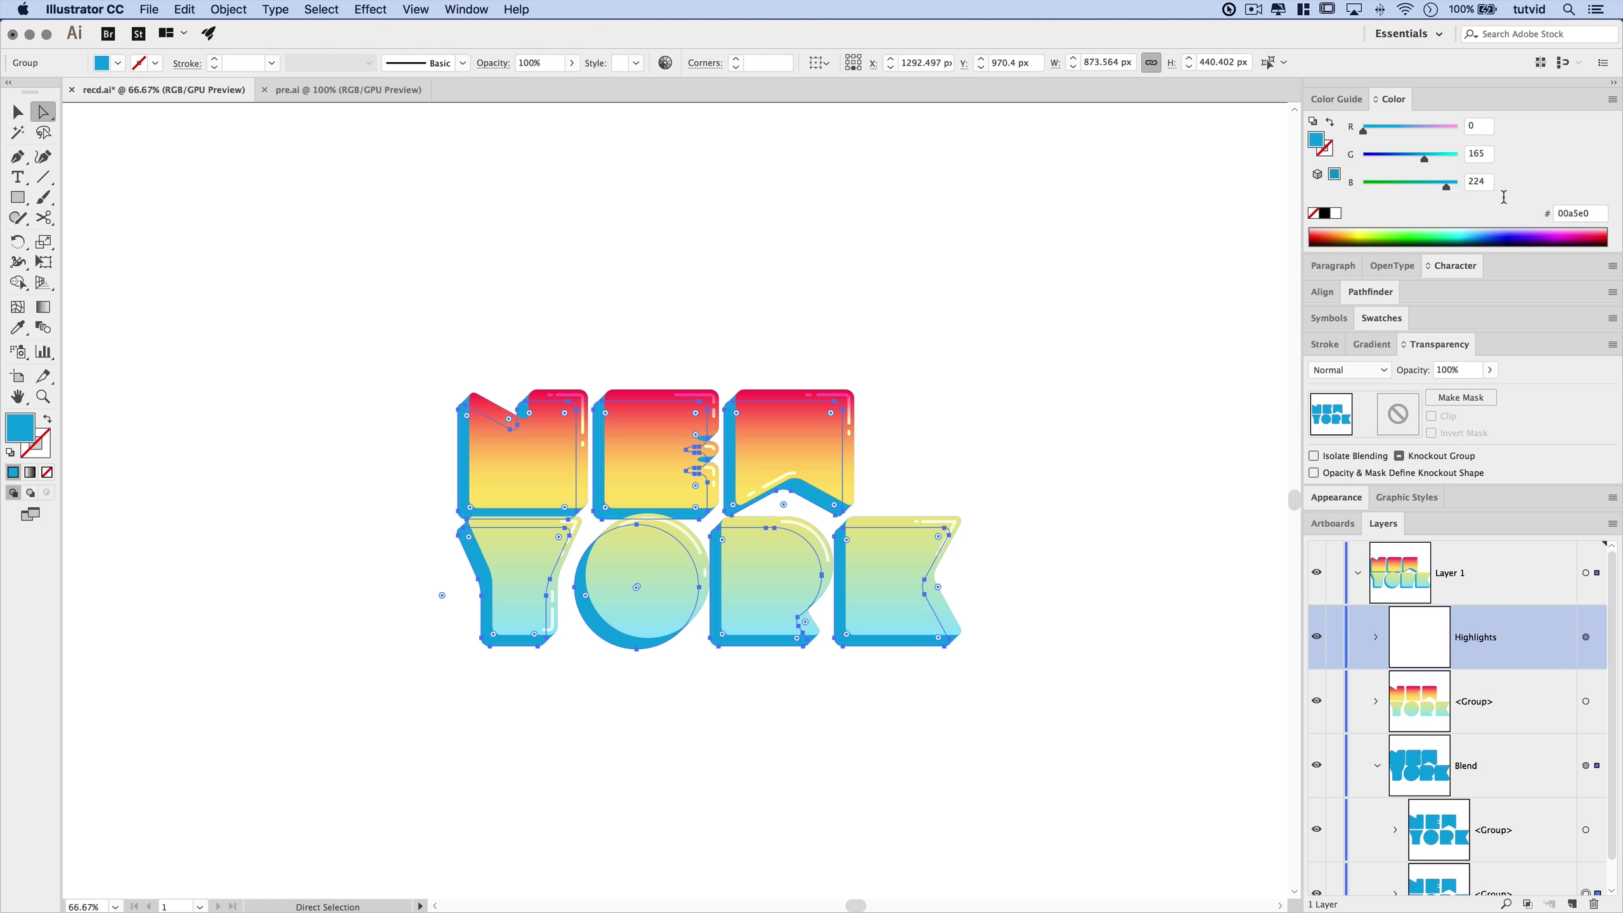
{"action": "left_click", "coordinate": [1573, 213]}
{"action": "type", "text": "61fcff"}
{"action": "key", "text": "Tab"}
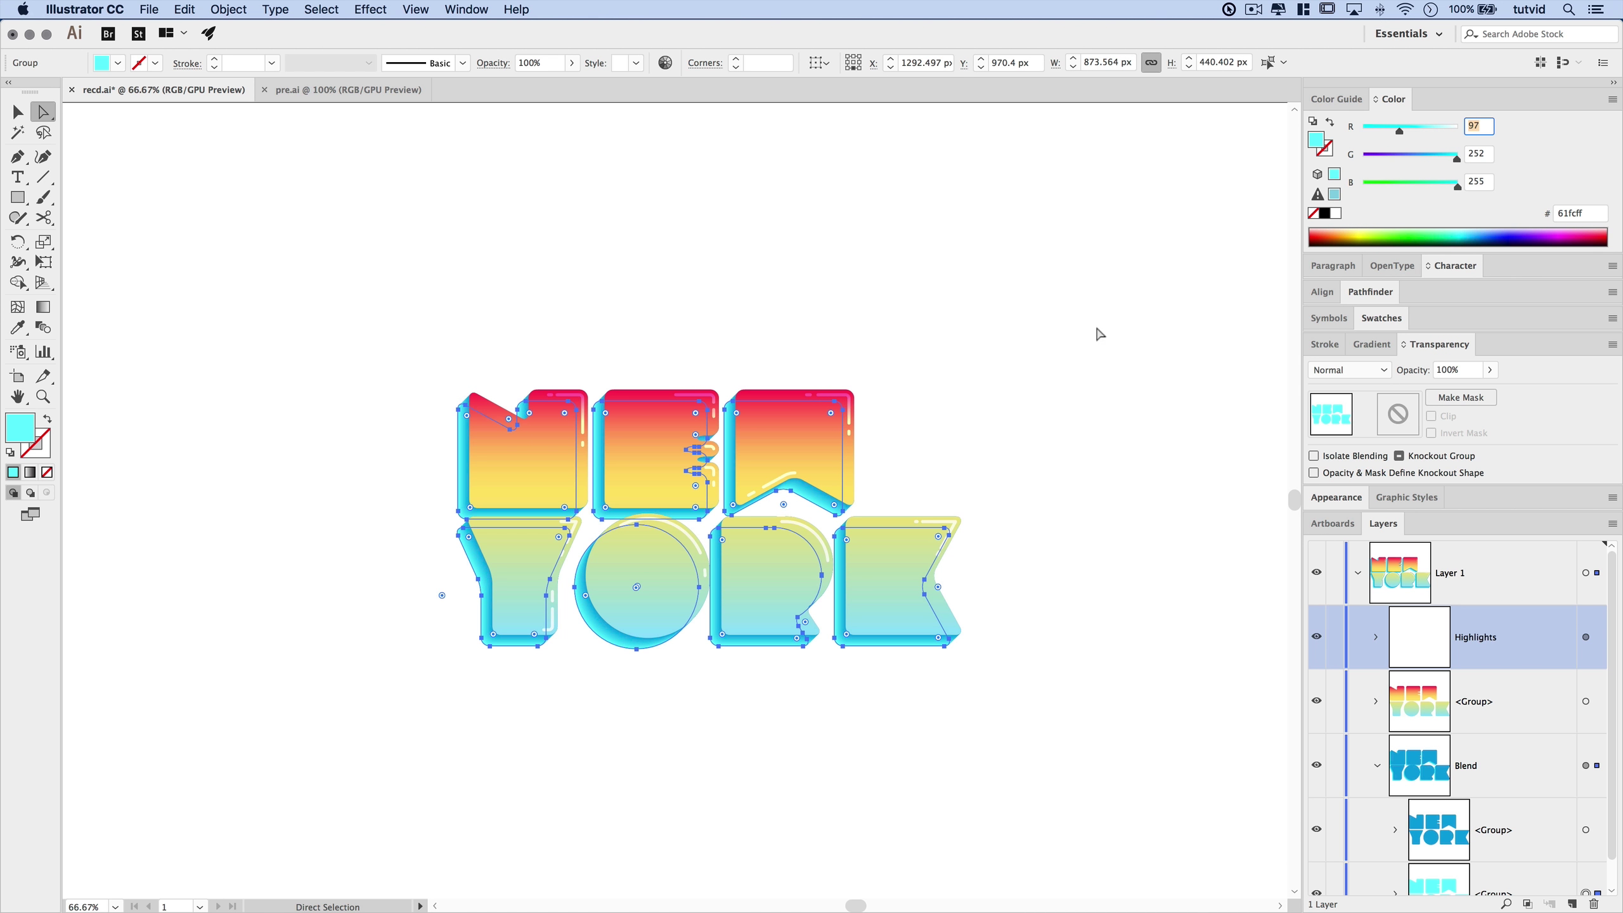
{"action": "left_click", "coordinate": [978, 385]}
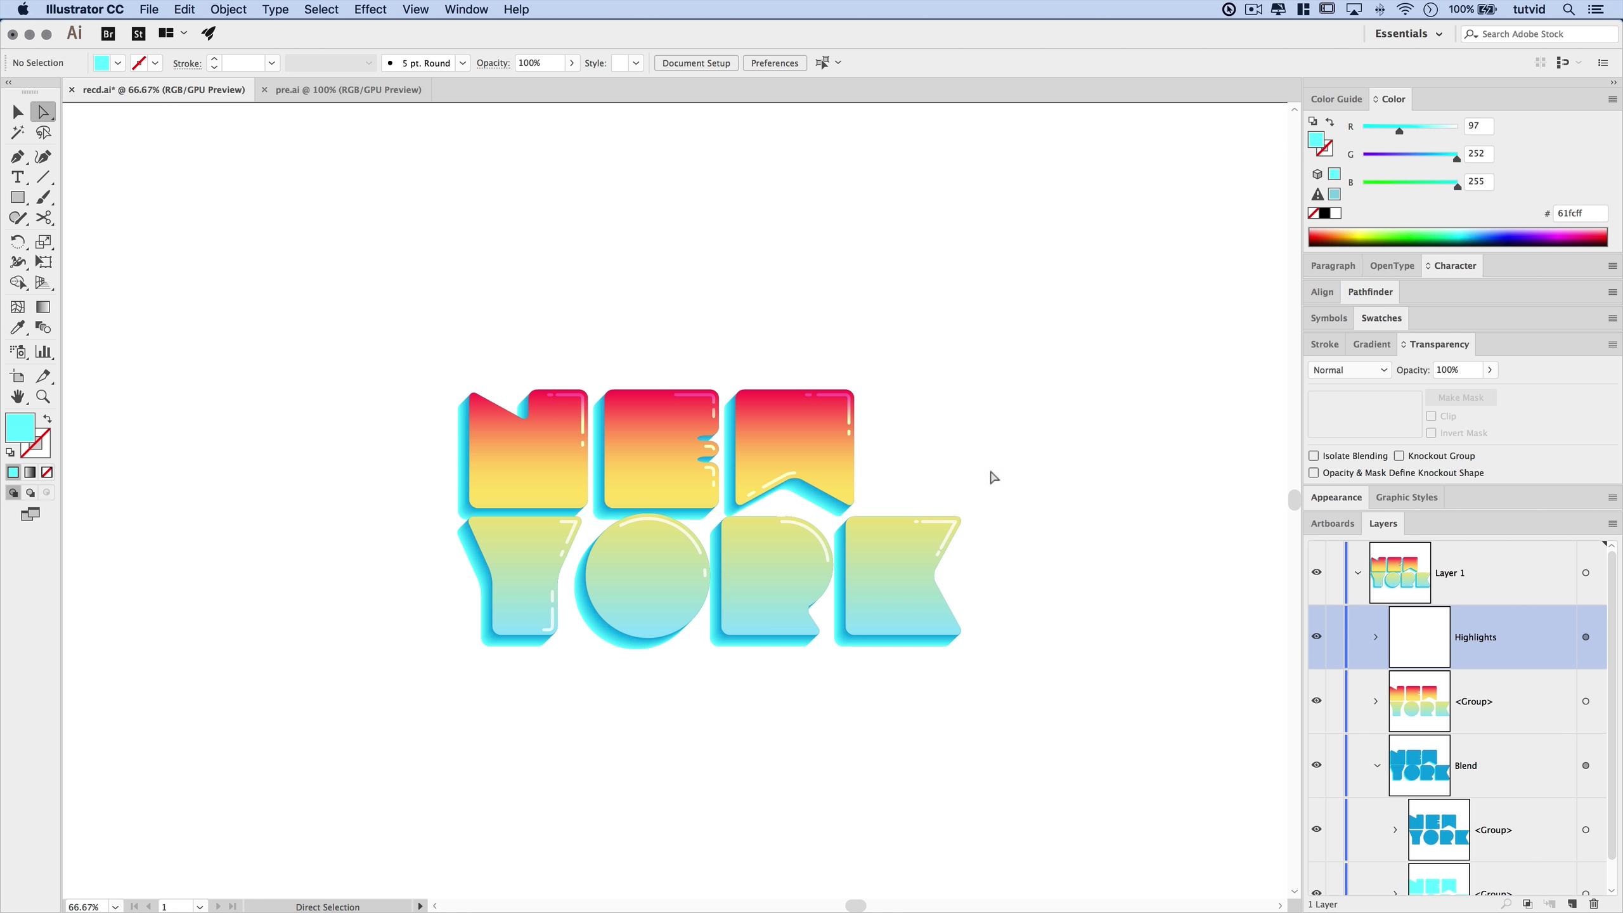
{"action": "left_click", "coordinate": [1377, 766]}
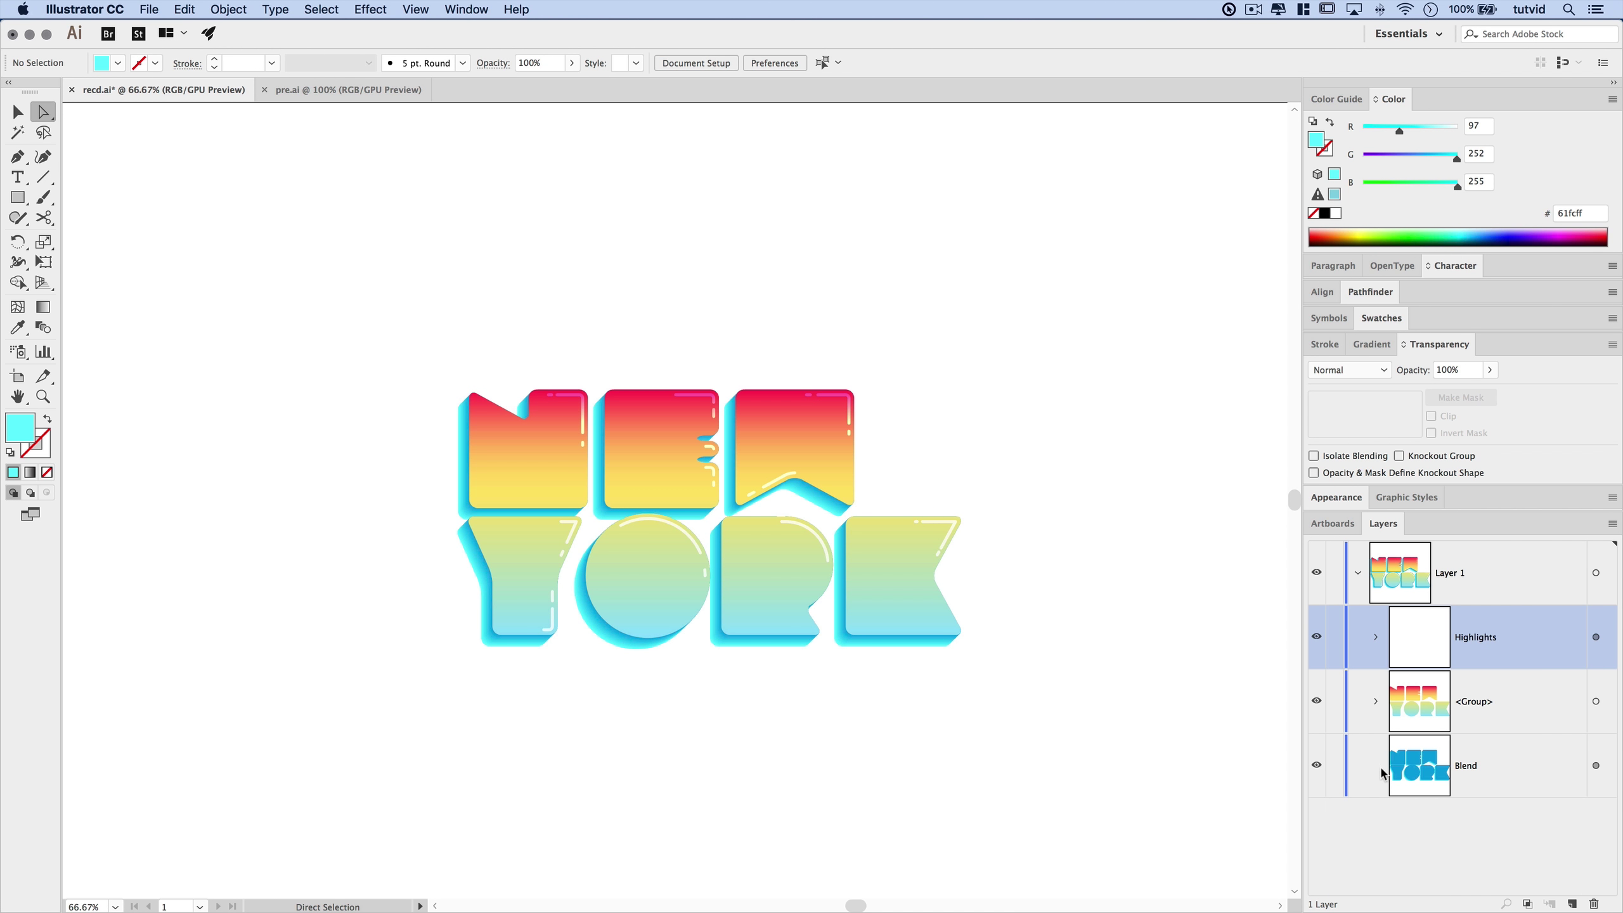
Select the highlights, gradient lettering and blend together and group them
{"action": "left_click_drag", "start_coordinate": [291, 273], "coordinate": [1156, 745]}
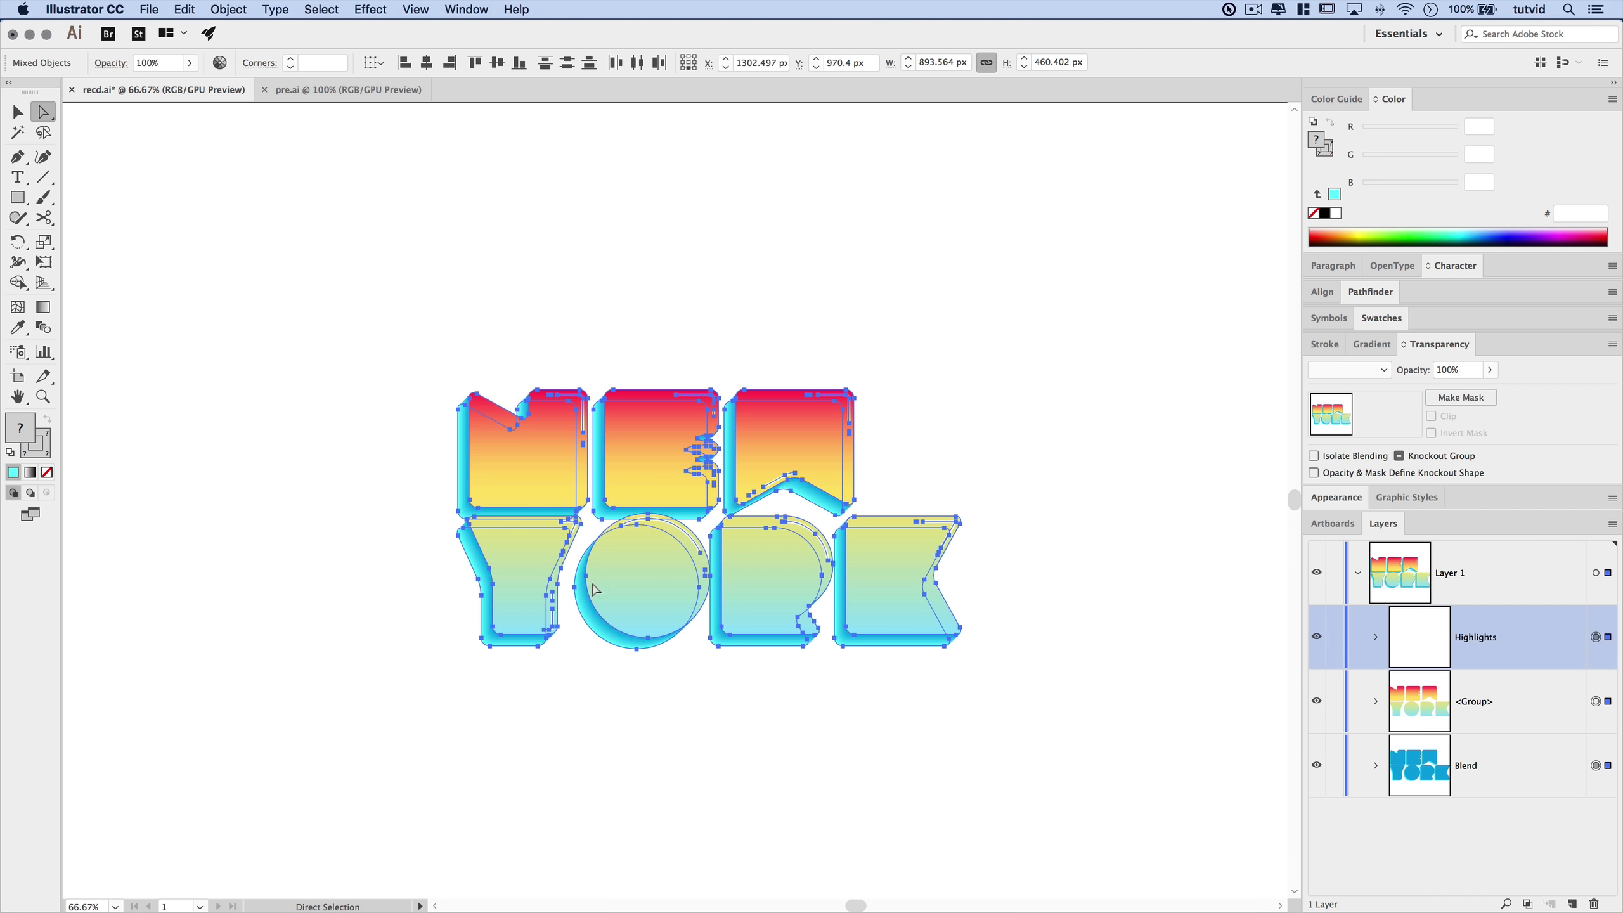
{"action": "left_click", "coordinate": [229, 8]}
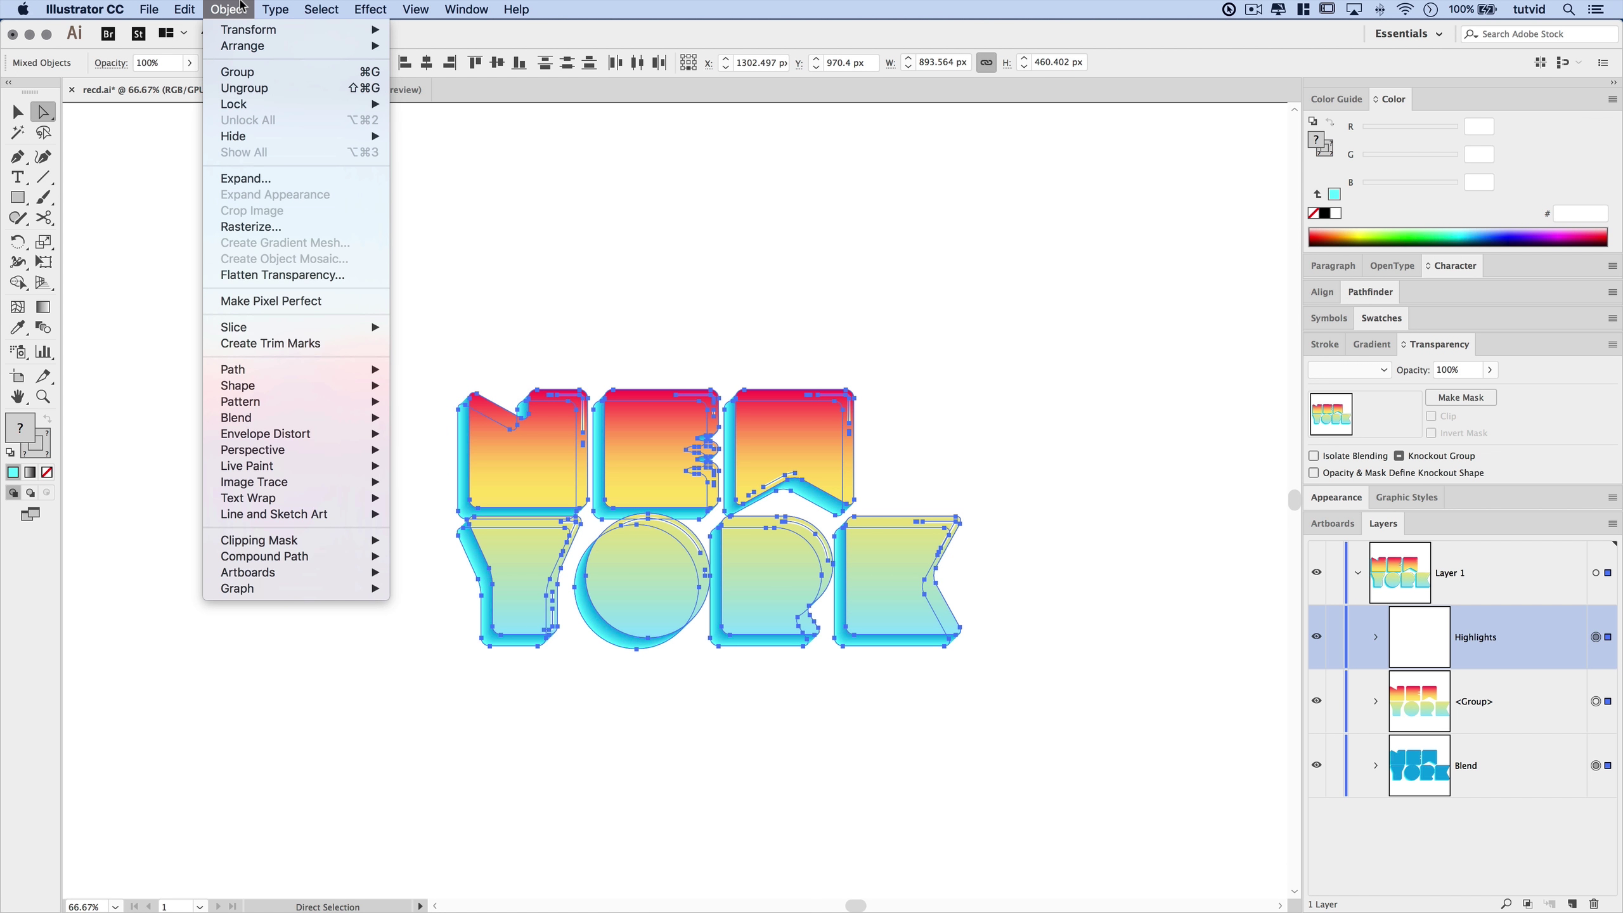
{"action": "left_click", "coordinate": [255, 73]}
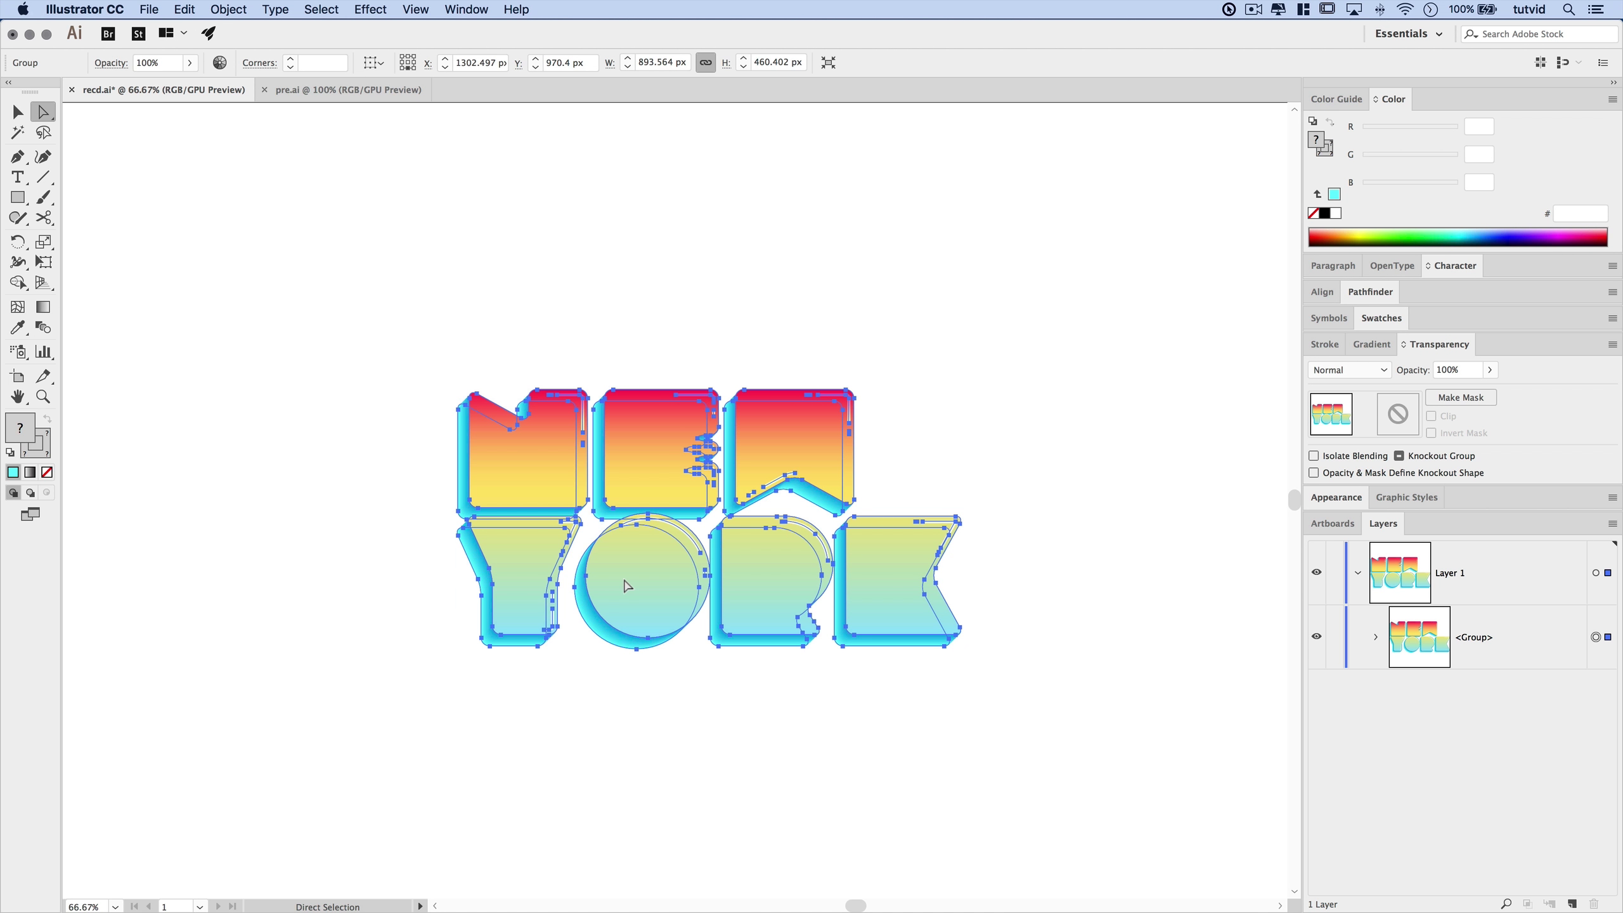
Center the grouped lettering horizontally and vertically on the artboard and deselect it
{"action": "key", "text": "super+minus"}
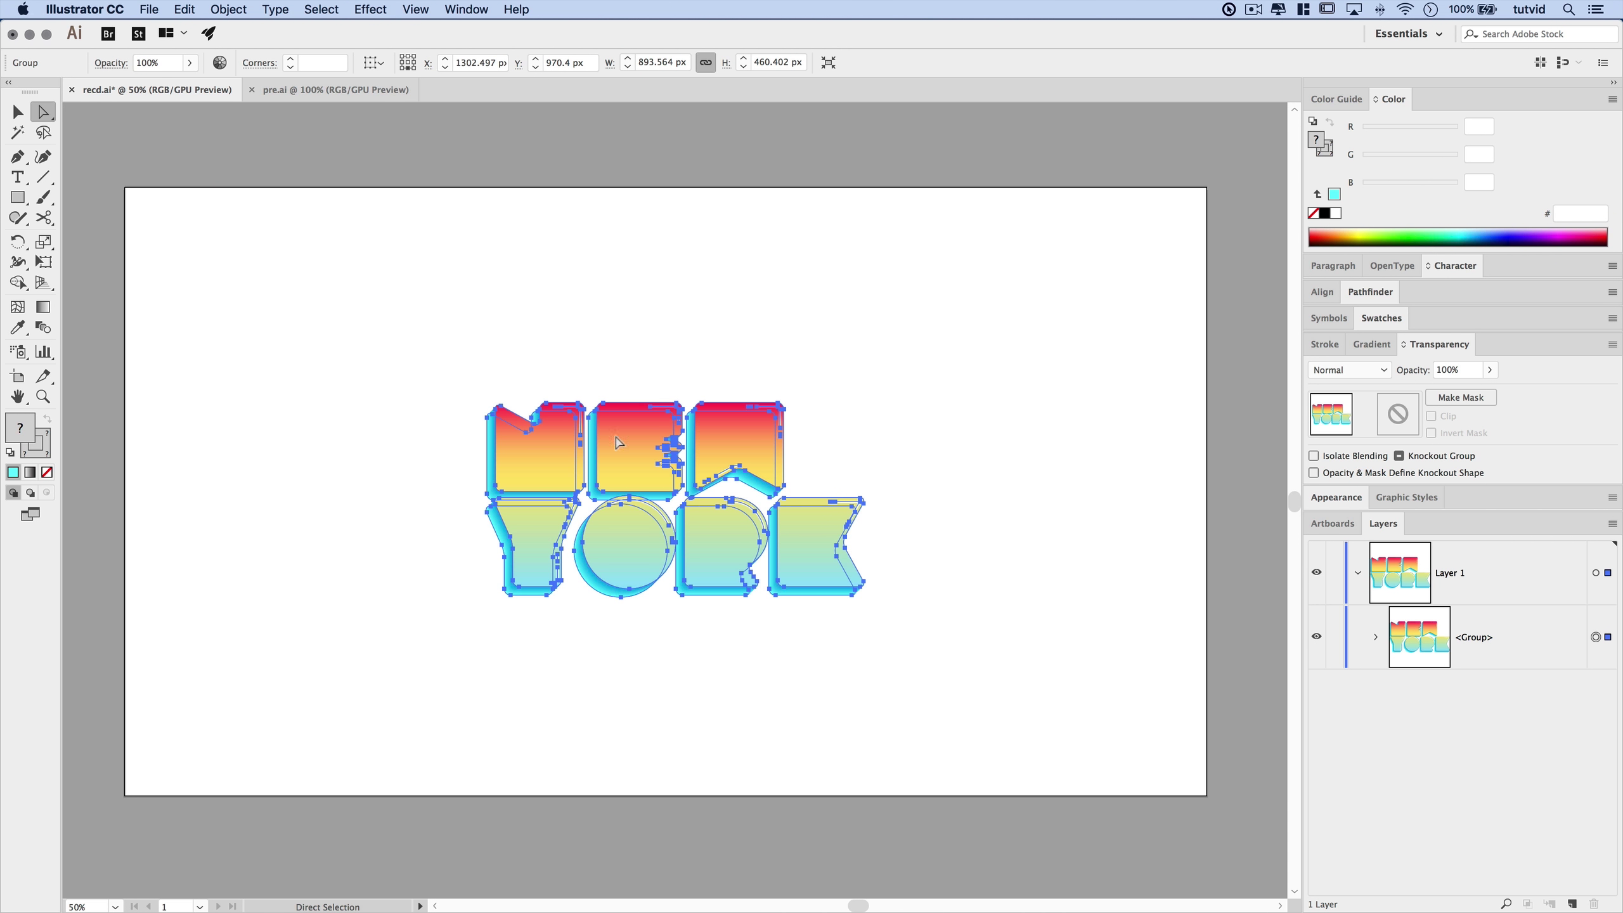
{"action": "left_click", "coordinate": [377, 64]}
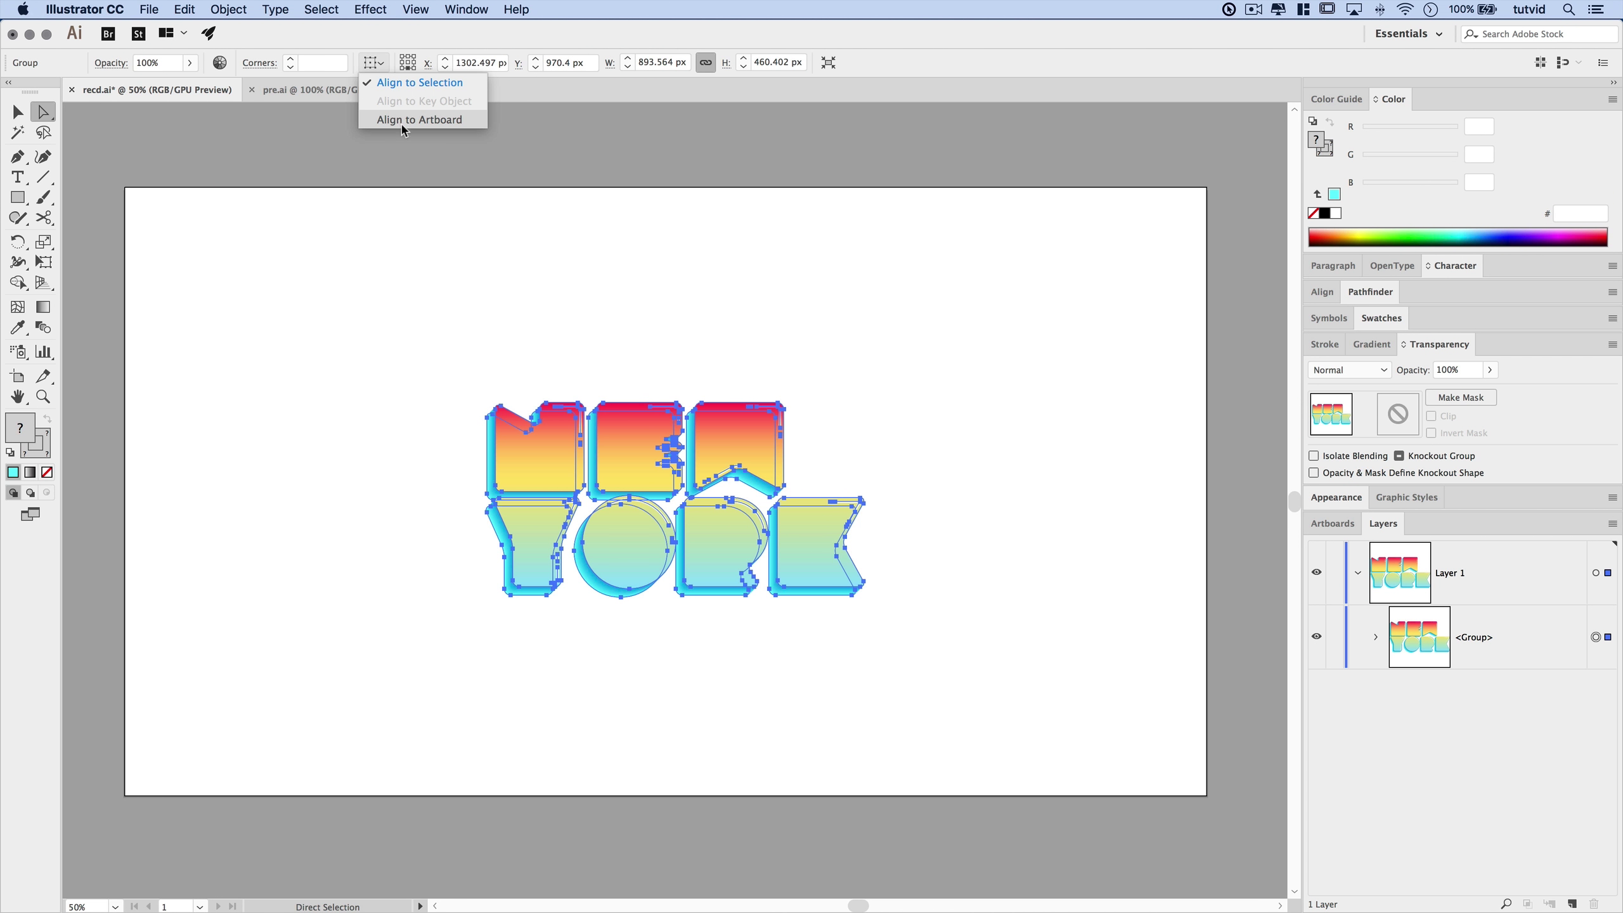
{"action": "left_click", "coordinate": [377, 74]}
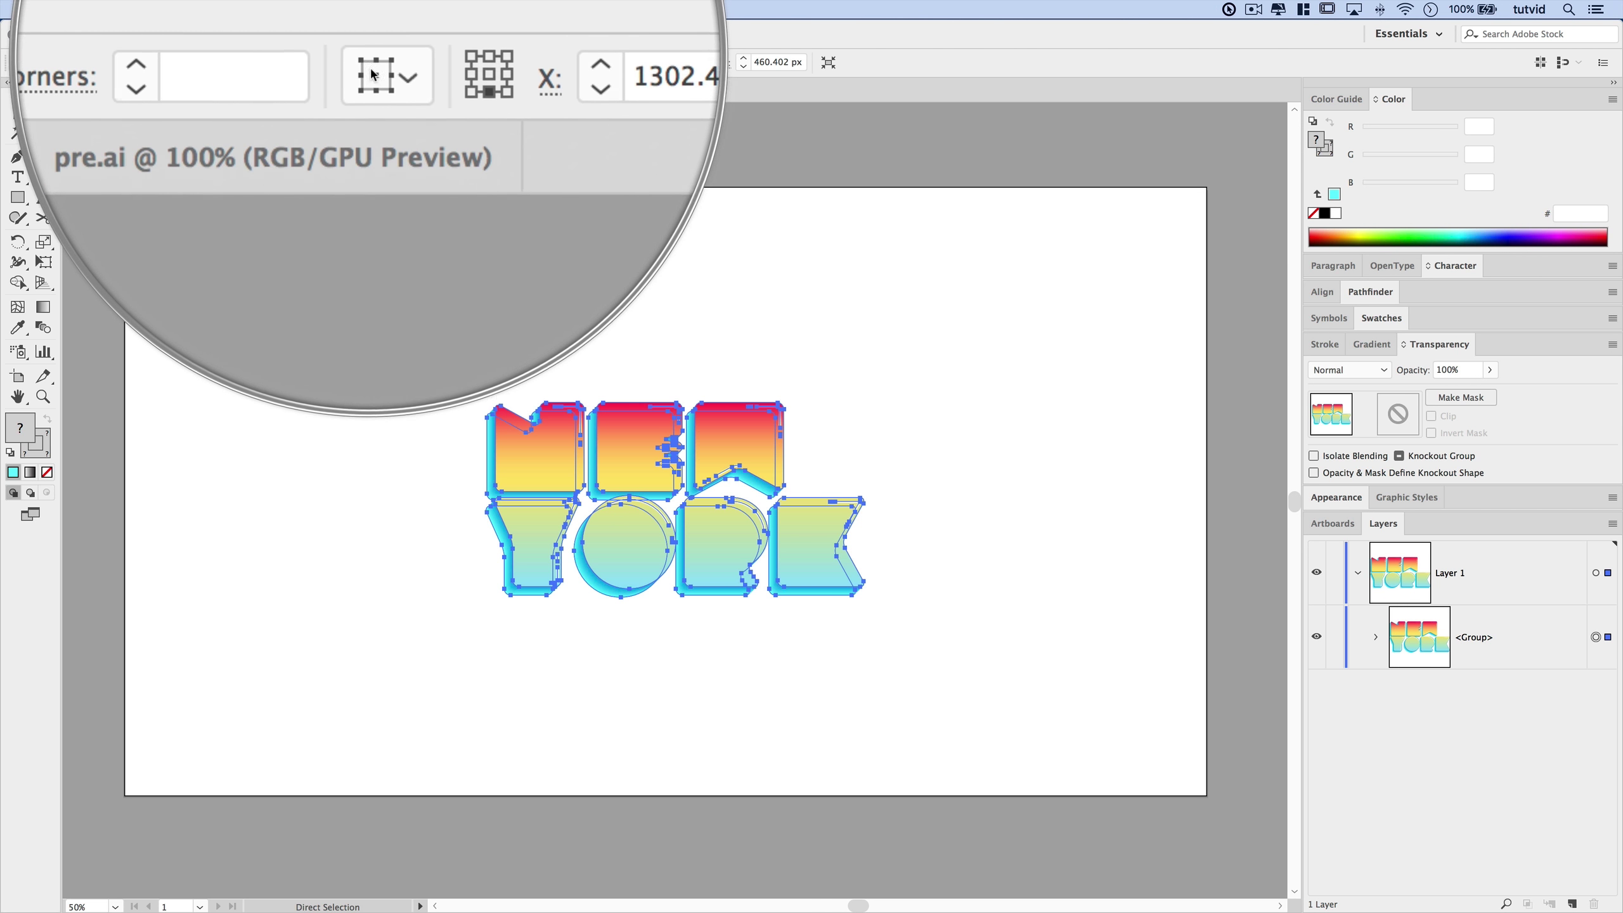
{"action": "left_click", "coordinate": [17, 112]}
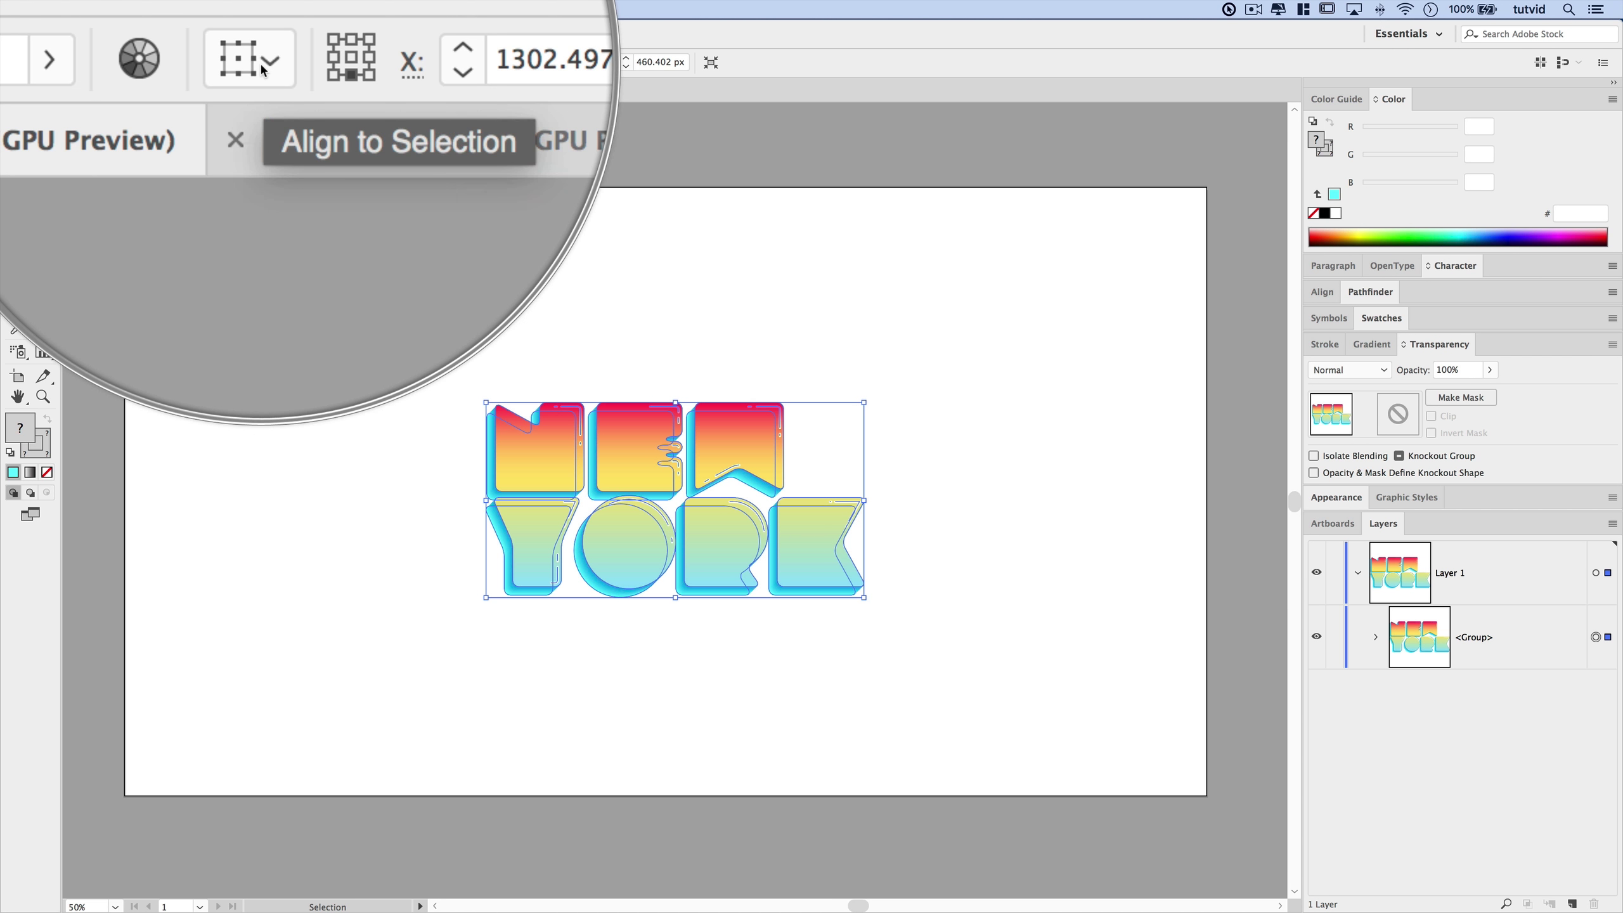
{"action": "left_click", "coordinate": [259, 62]}
{"action": "left_click", "coordinate": [272, 121]}
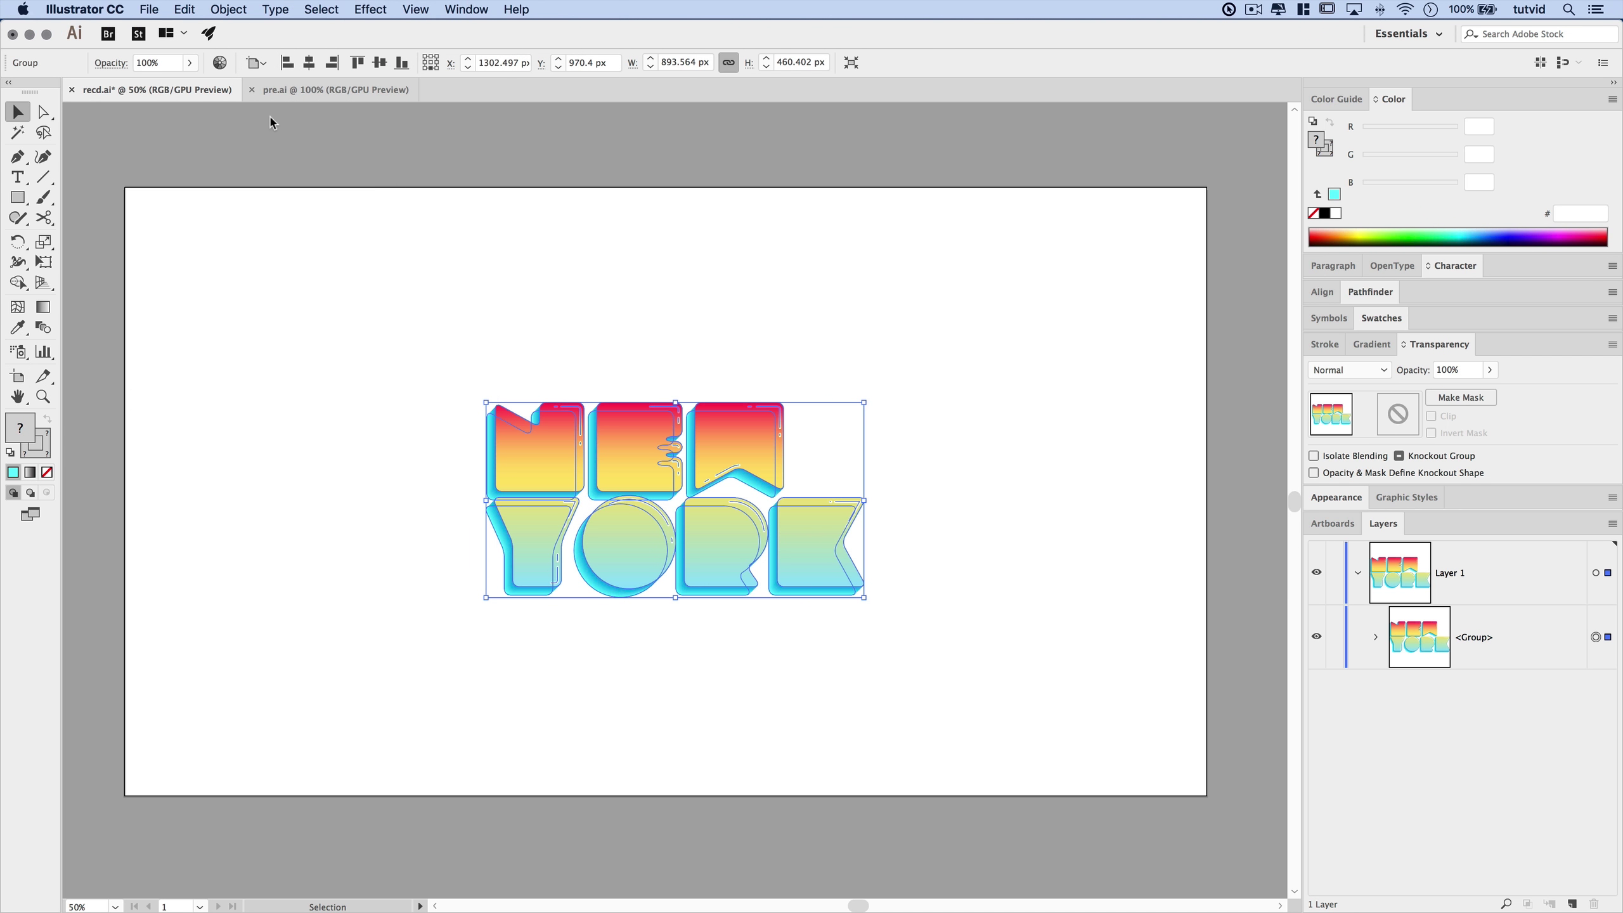
{"action": "left_click", "coordinate": [309, 62]}
{"action": "left_click", "coordinate": [380, 62]}
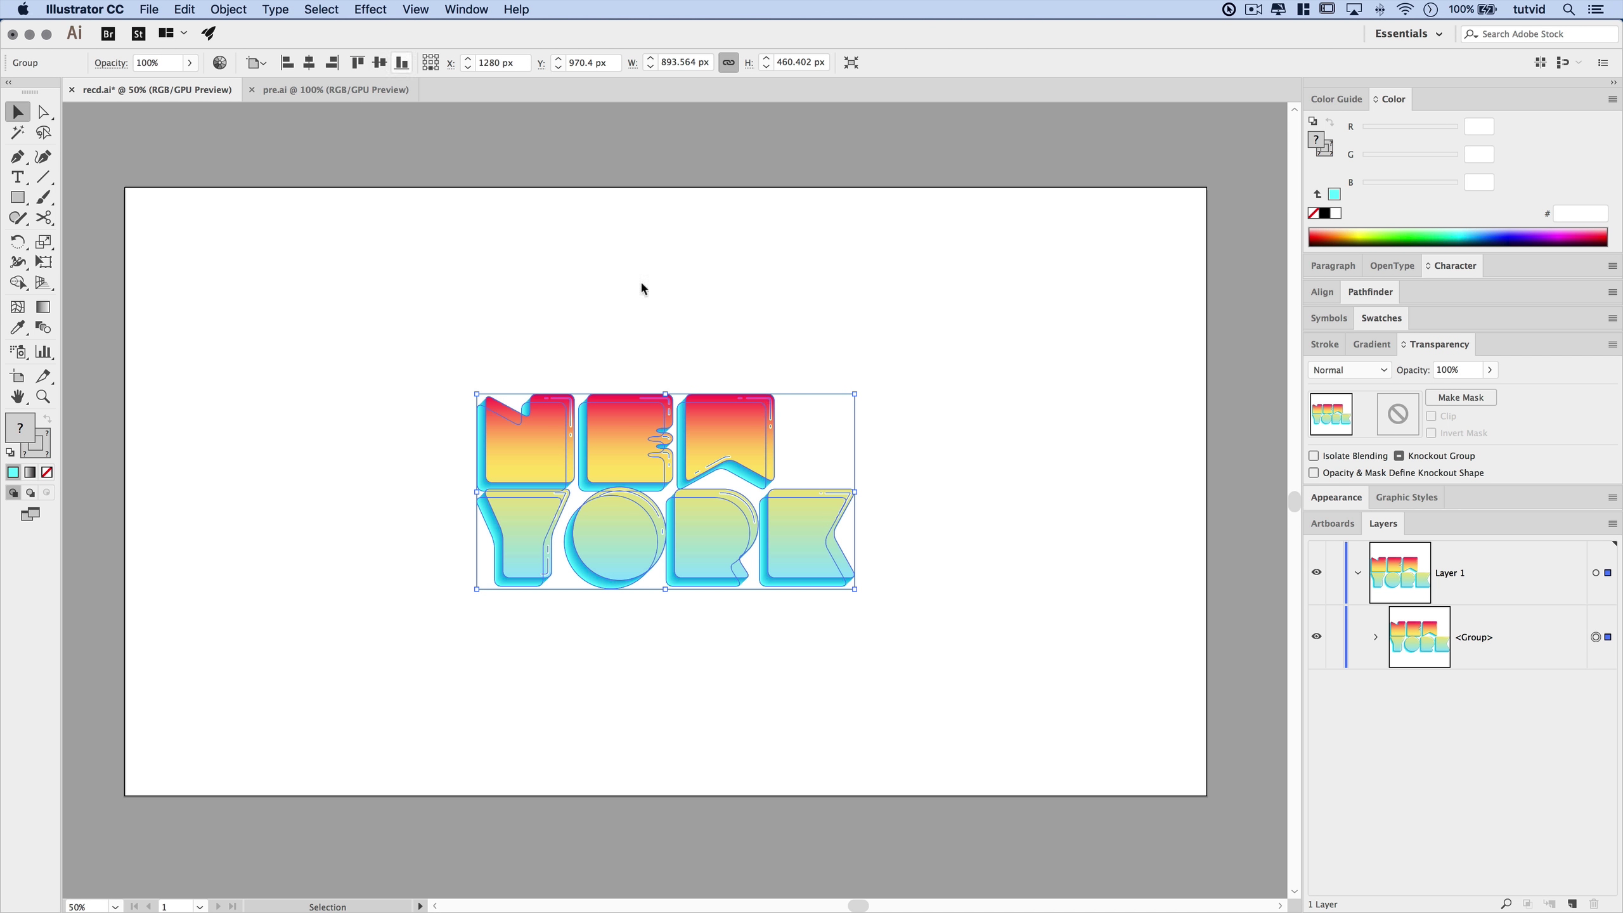
{"action": "left_click", "coordinate": [958, 384]}
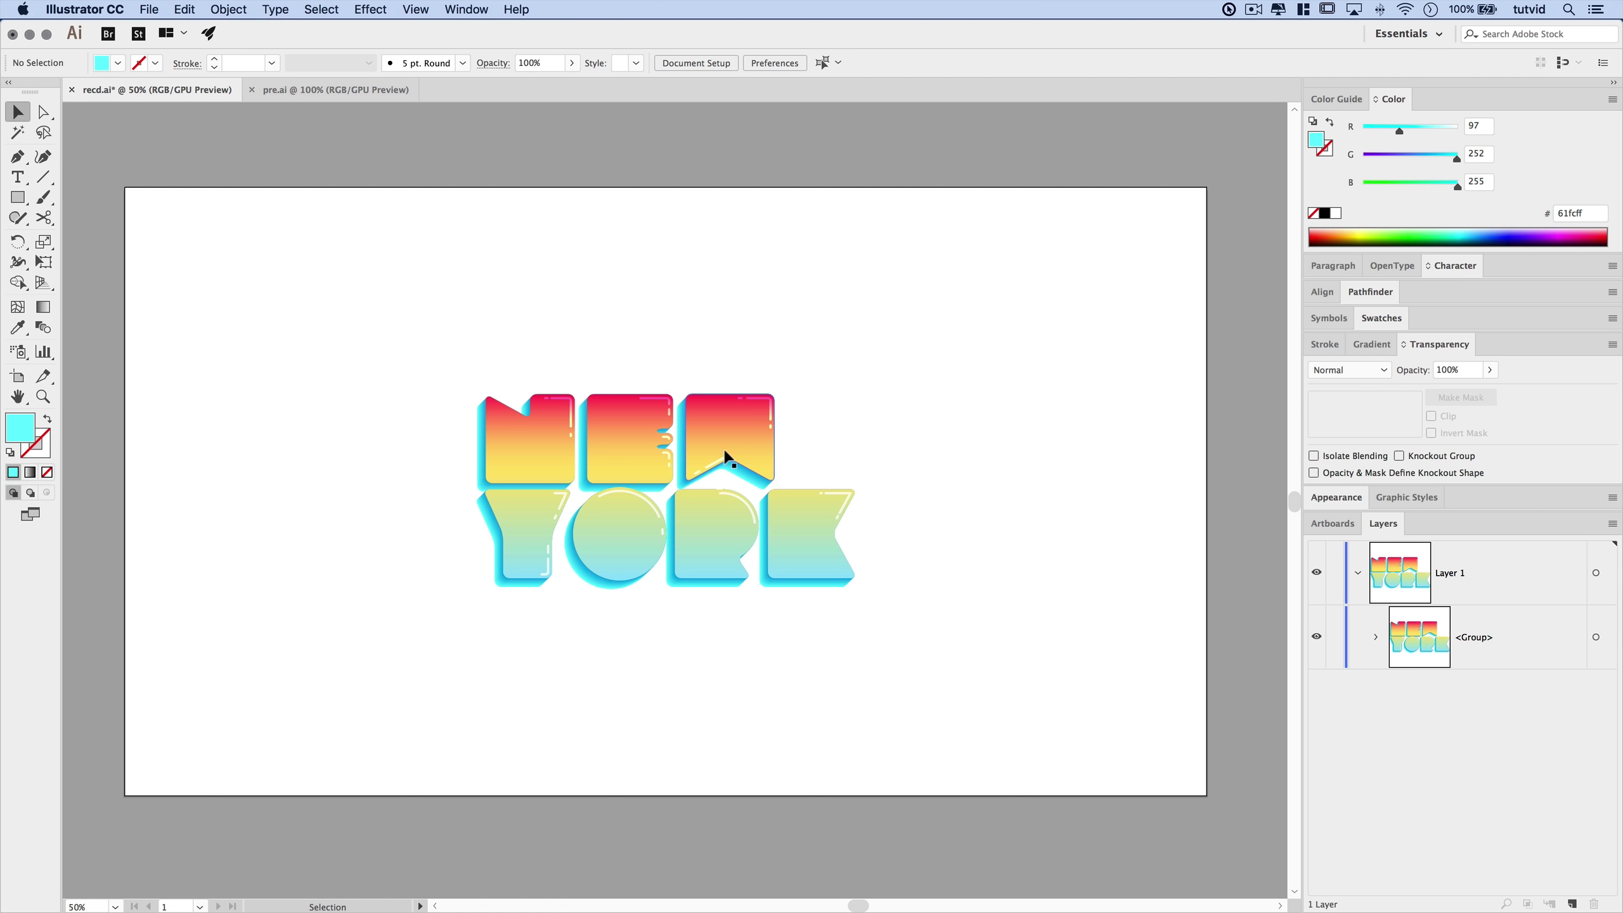